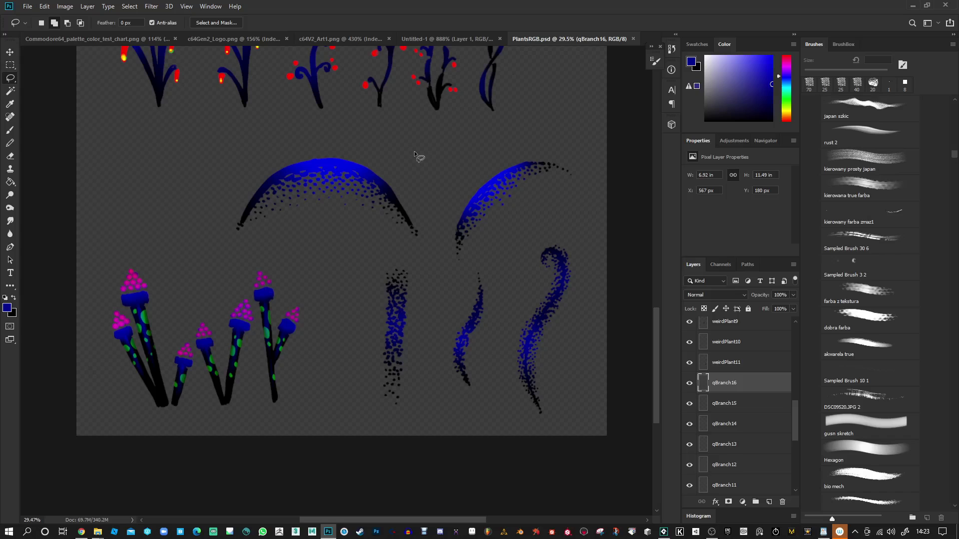
Look over the plant artwork in PlantsRGB.psd and switch to GameMaker Studio 2
{"action": "scroll", "coordinate": [412, 255], "scroll_direction": "up", "scroll_amount": 5}
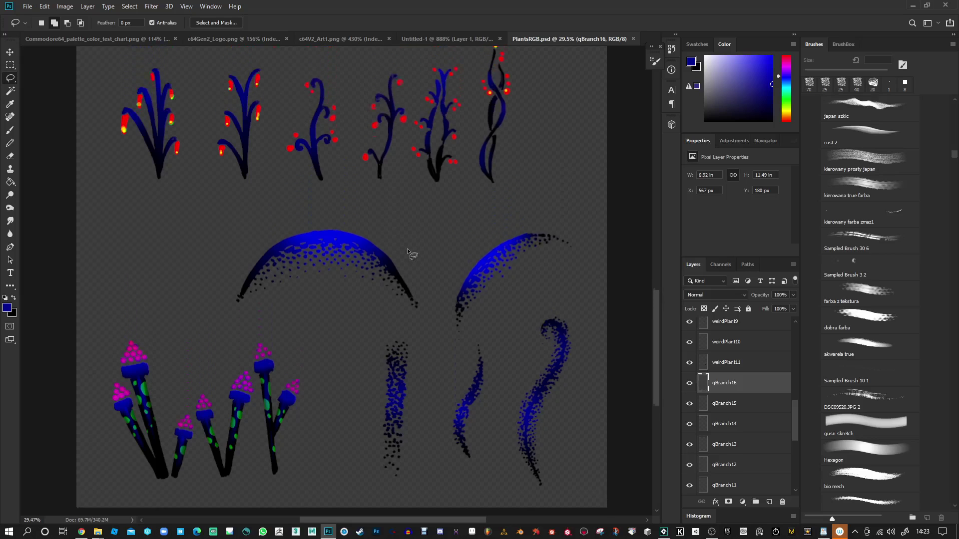
{"action": "mouse_move", "coordinate": [656, 350]}
{"action": "left_mouse_down"}
{"action": "mouse_move", "coordinate": [661, 200]}
{"action": "mouse_move", "coordinate": [653, 279]}
{"action": "left_mouse_up"}
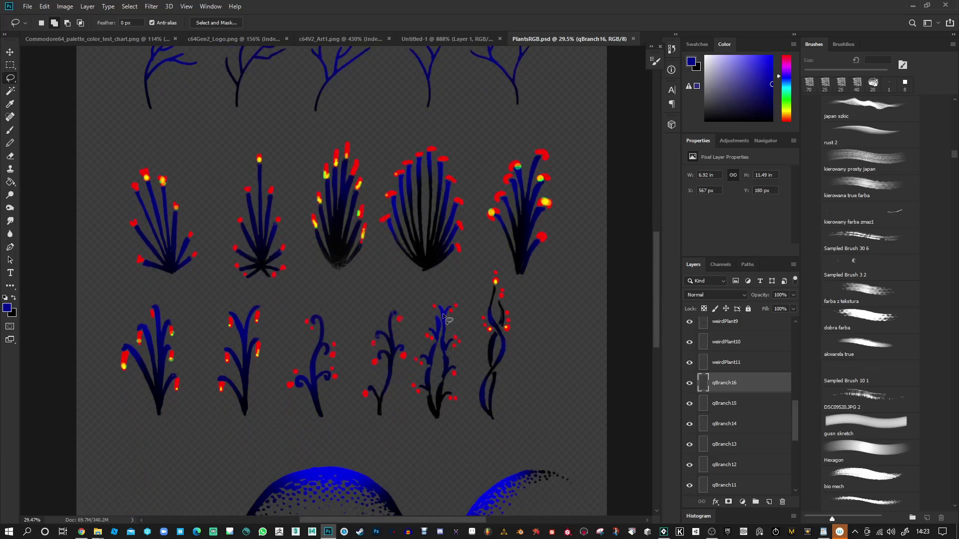
{"action": "left_click", "coordinate": [664, 533]}
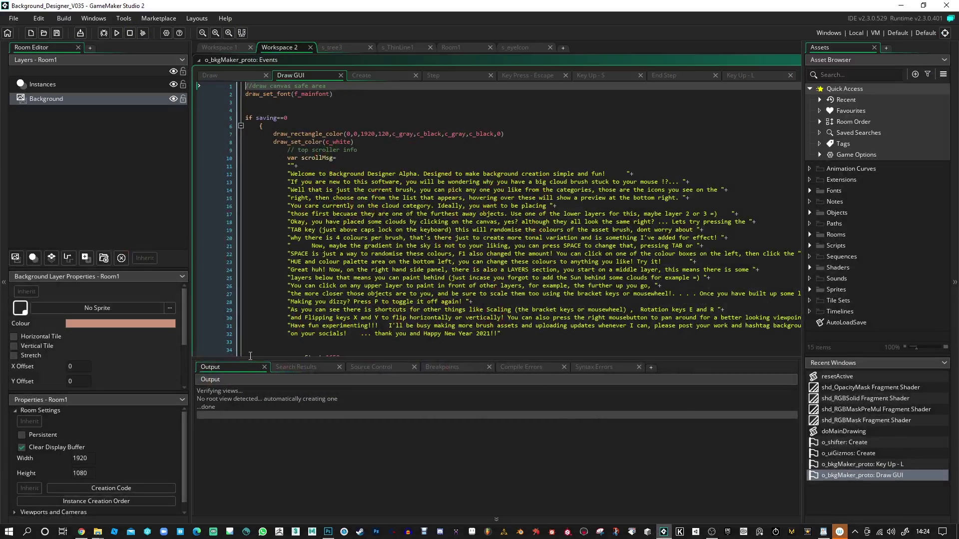
Enlarge the code area by shrinking the output and room editor panes, and widen the asset browser
{"action": "left_click_drag", "start_coordinate": [250, 356], "coordinate": [250, 404]}
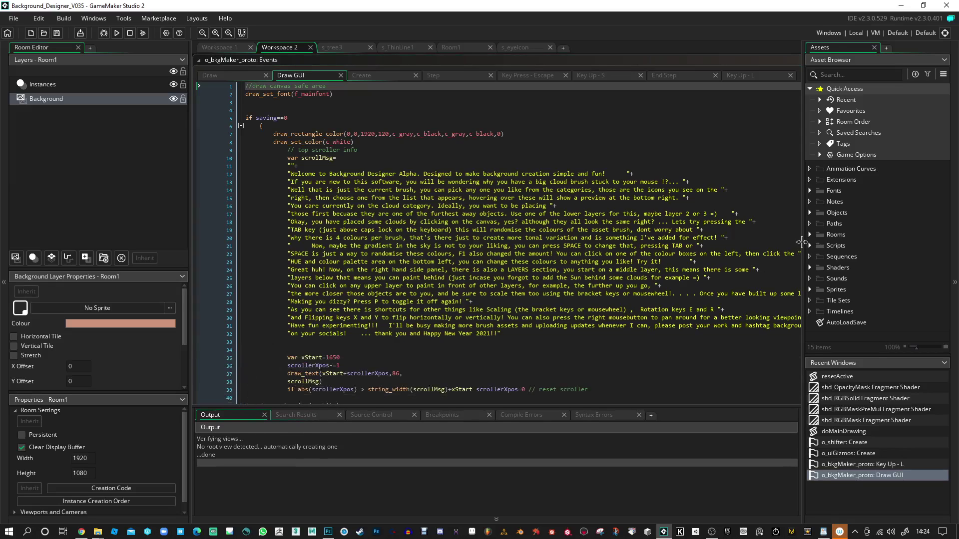
{"action": "left_click_drag", "start_coordinate": [802, 243], "coordinate": [741, 245]}
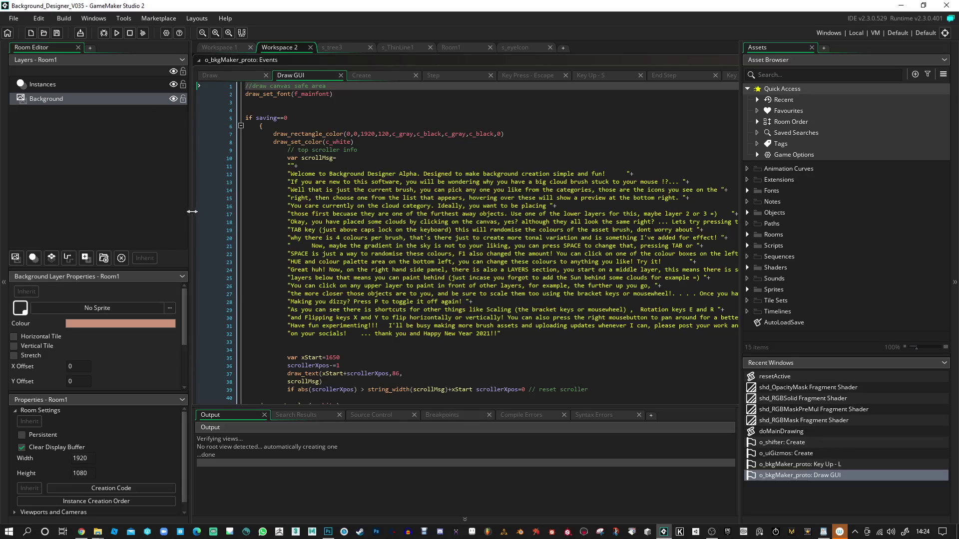
{"action": "left_click_drag", "start_coordinate": [193, 212], "coordinate": [138, 214]}
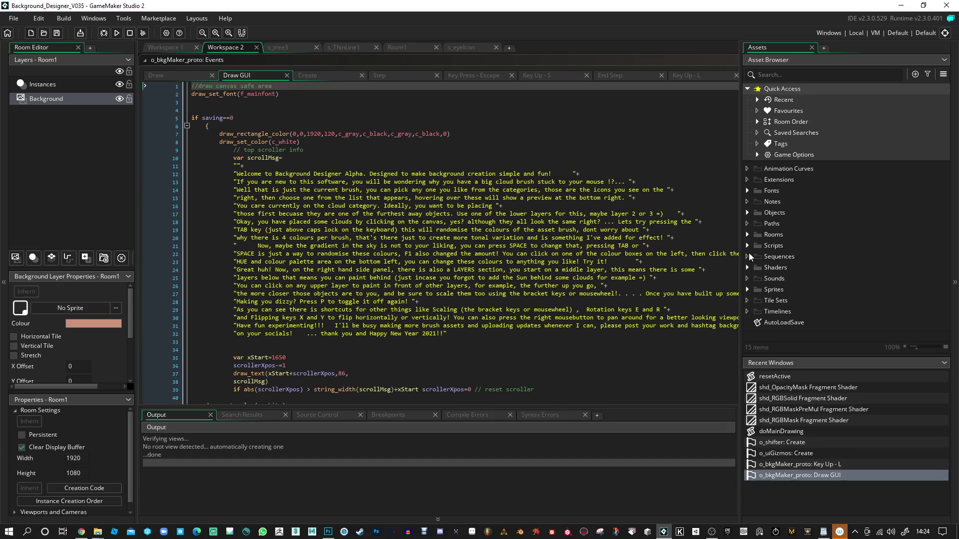
Open the s_mountain3 sprite from the Mountain group of the Sprites assets
{"action": "left_click", "coordinate": [747, 213]}
{"action": "left_click", "coordinate": [747, 213]}
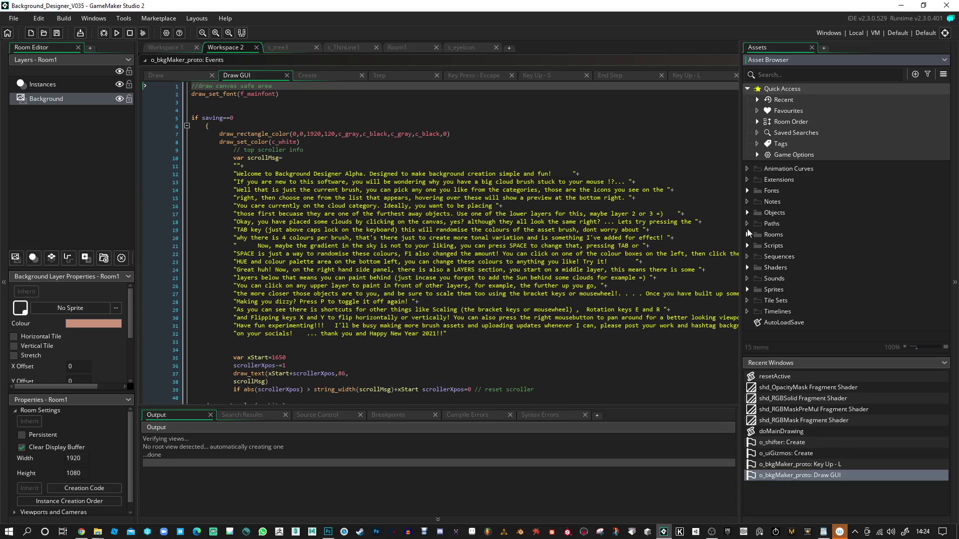
{"action": "left_click", "coordinate": [747, 289]}
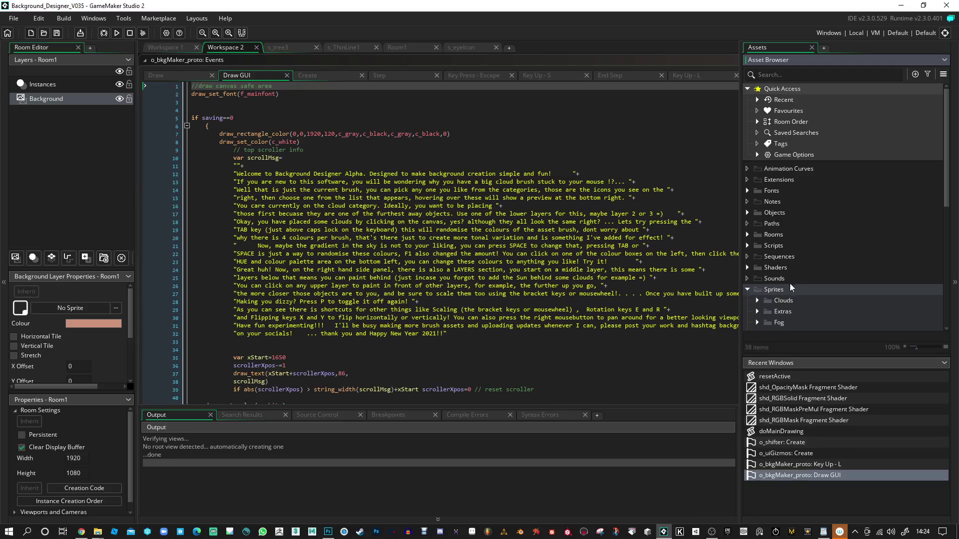
{"action": "scroll", "coordinate": [790, 283], "scroll_direction": "down", "scroll_amount": 5}
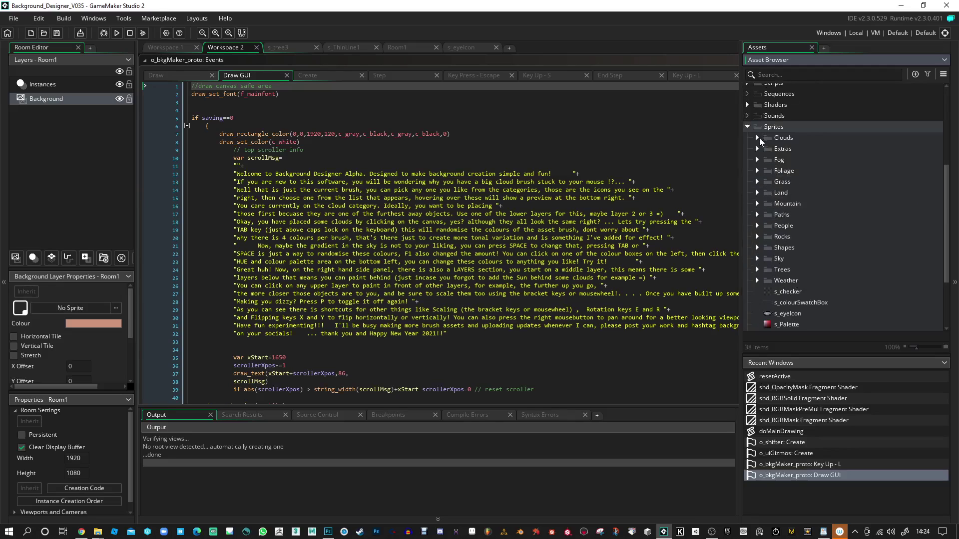
{"action": "left_click", "coordinate": [757, 204]}
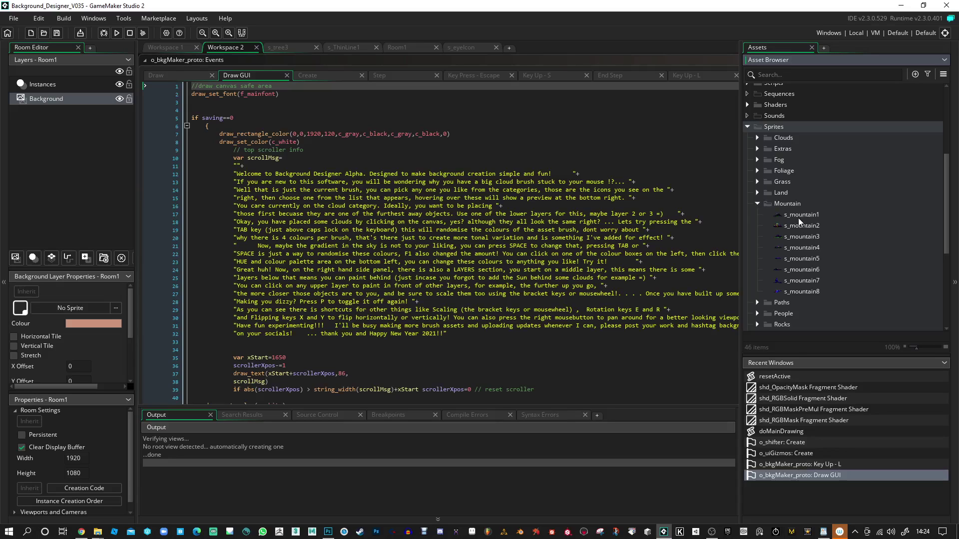
{"action": "left_click", "coordinate": [796, 238]}
{"action": "double_click", "coordinate": [796, 238]}
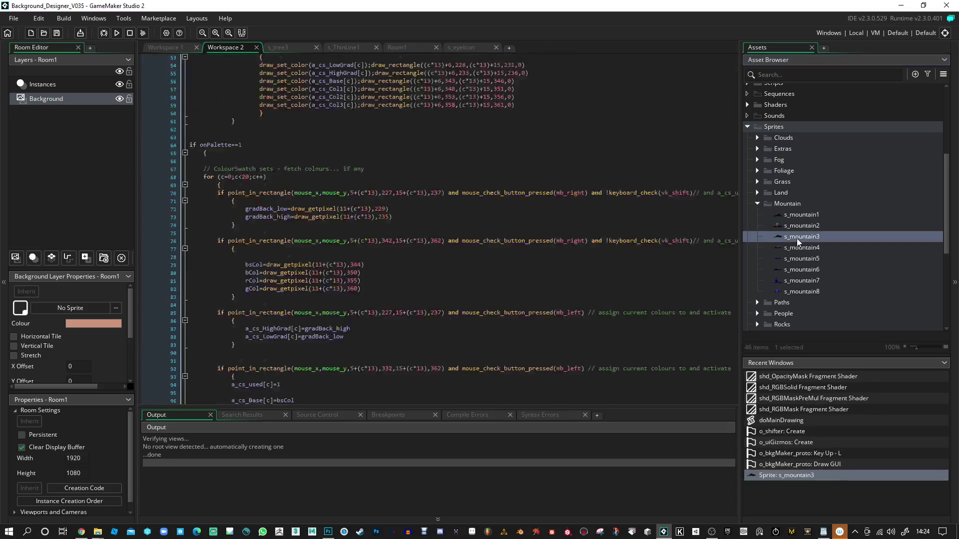
Examine the red, green, blue and black areas of the s_mountain3 sprite up close and as a whole
{"action": "scroll", "coordinate": [530, 175], "scroll_direction": "up", "scroll_amount": 5}
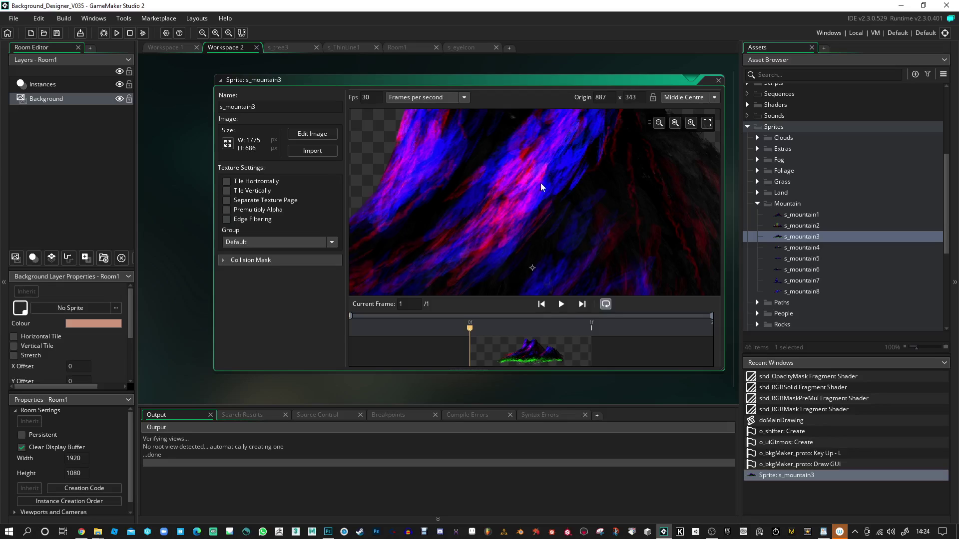
{"action": "scroll", "coordinate": [532, 175], "scroll_direction": "down", "scroll_amount": 5}
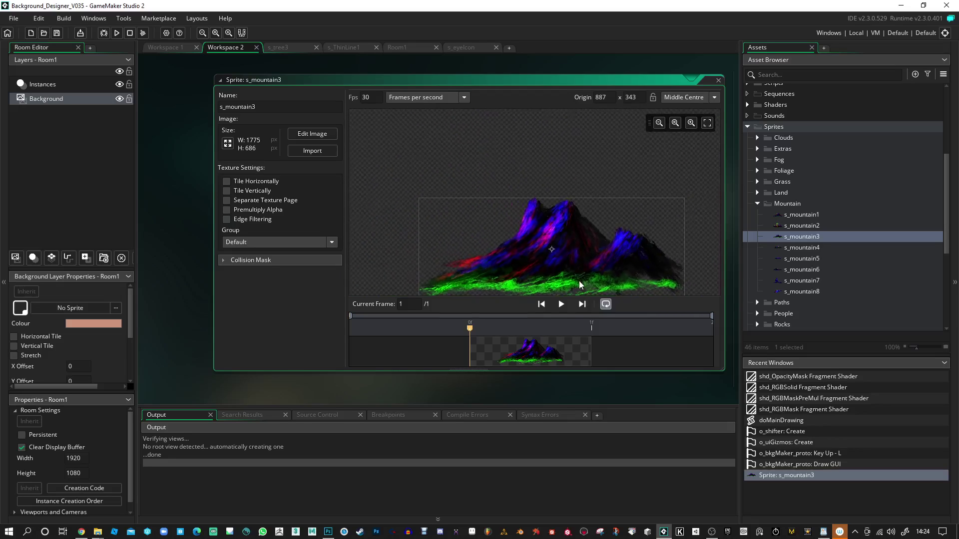
{"action": "scroll", "coordinate": [579, 280], "scroll_direction": "up", "scroll_amount": 5}
{"action": "scroll", "coordinate": [639, 255], "scroll_direction": "down", "scroll_amount": 5}
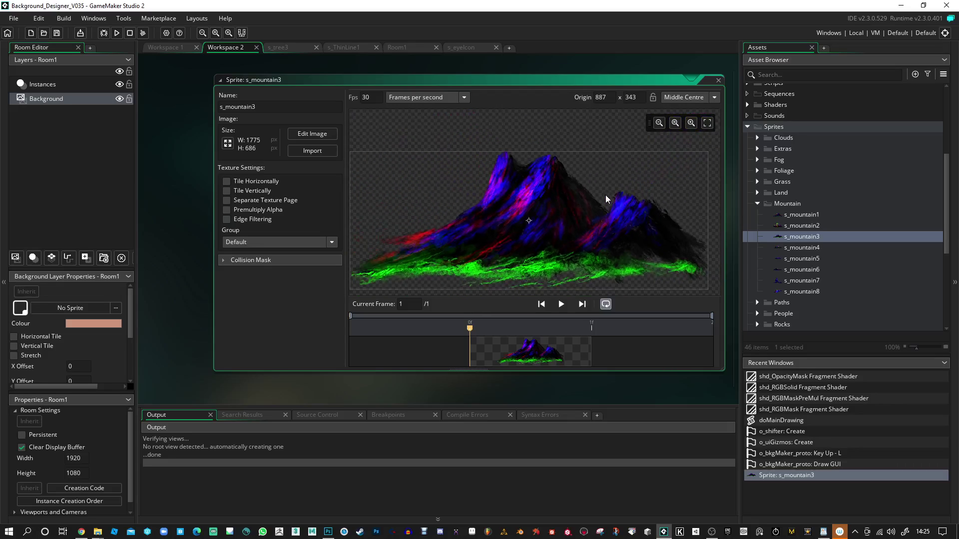
{"action": "scroll", "coordinate": [528, 189], "scroll_direction": "up", "scroll_amount": 4}
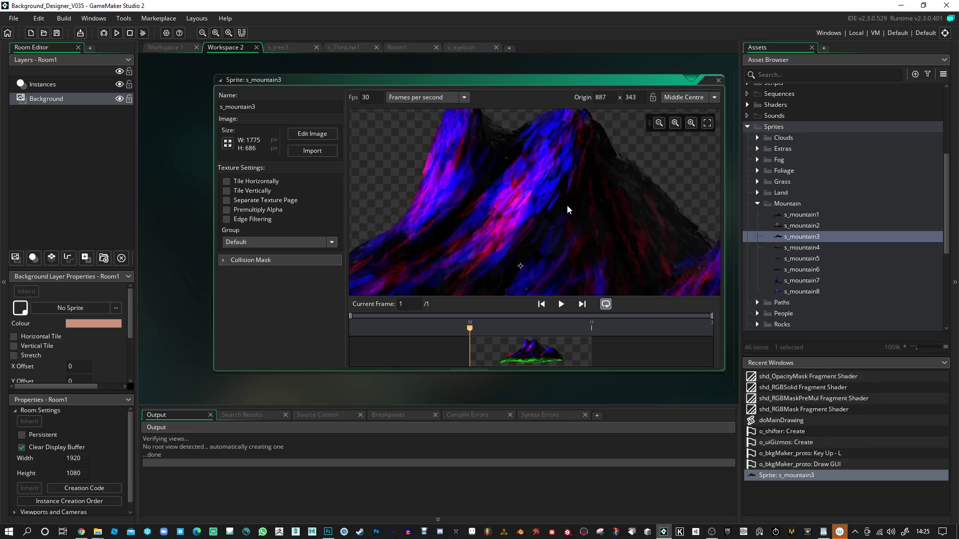
{"action": "scroll", "coordinate": [586, 198], "scroll_direction": "down", "scroll_amount": 4}
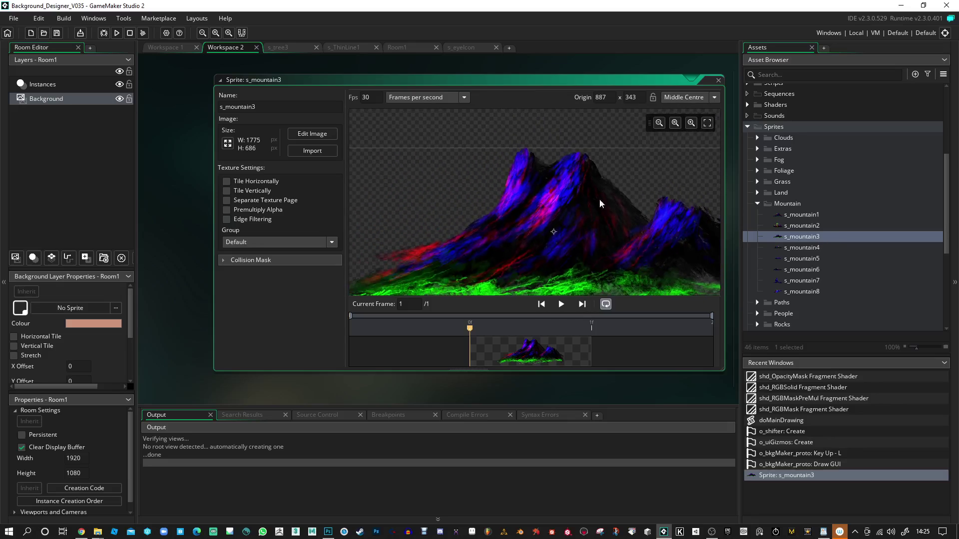
Run the Background Designer project and reduce the cloud1 brush scale to 1.20
{"action": "left_click", "coordinate": [117, 33]}
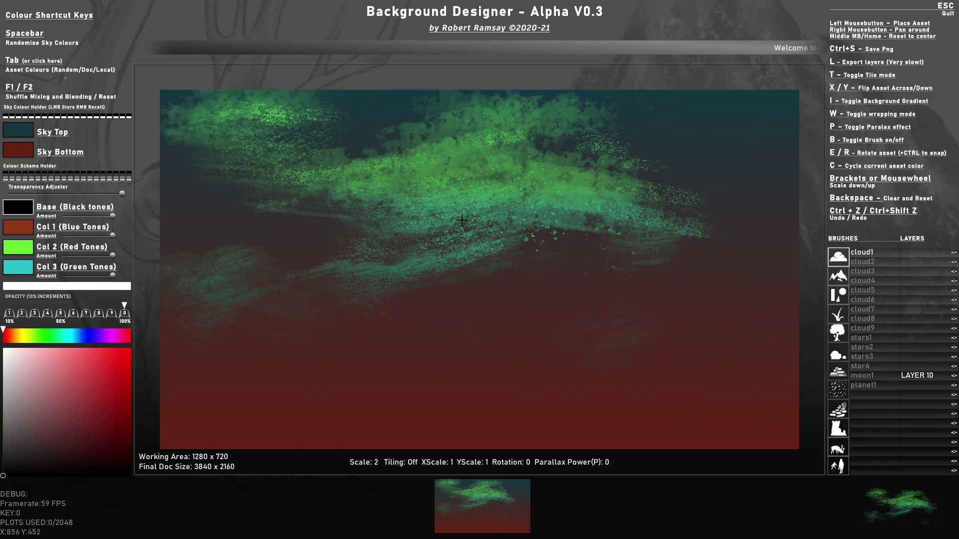
{"action": "scroll", "coordinate": [500, 227], "scroll_direction": "down", "scroll_amount": 3}
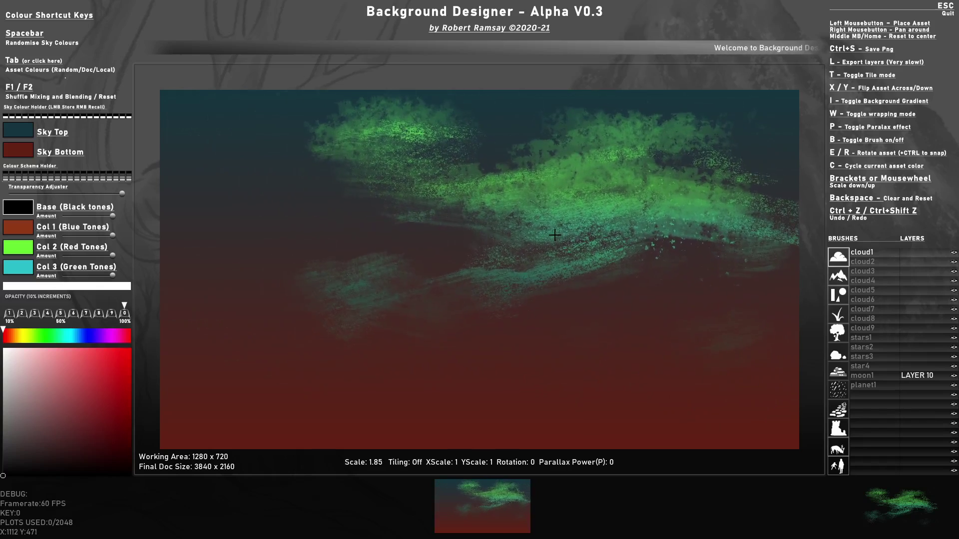
{"action": "scroll", "coordinate": [550, 233], "scroll_direction": "down", "scroll_amount": 13}
Randomise the asset colours until the cloud takes muted reddish and teal sky tones, and place clouds on the canvas
{"action": "key", "text": "Tab"}
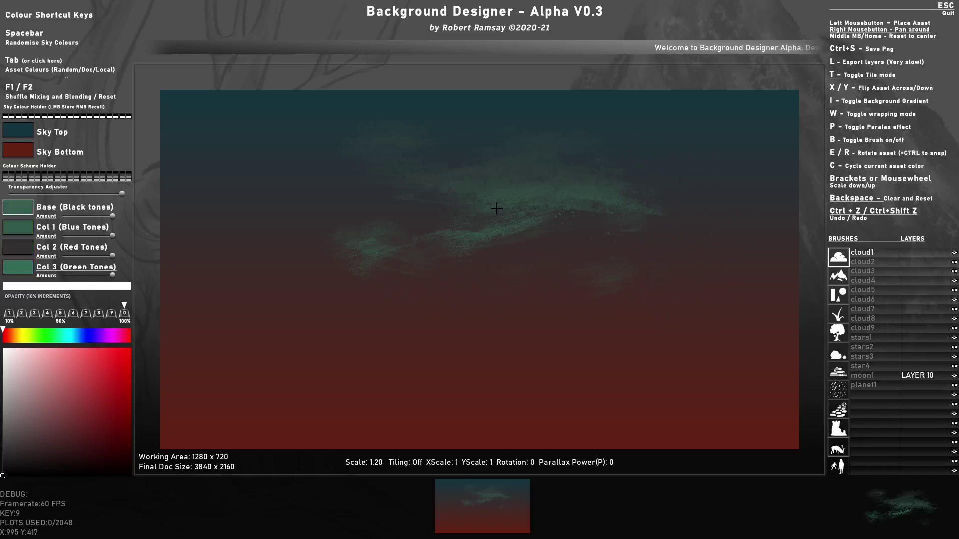
{"action": "key", "text": "Tab"}
{"action": "key", "text": "Tab"}
{"action": "key", "text": "Tab"}
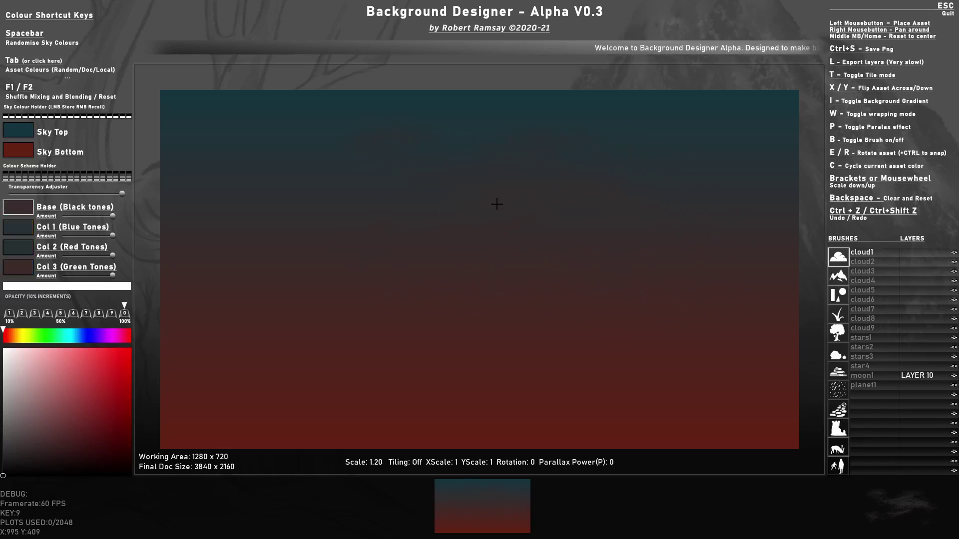
{"action": "left_click", "coordinate": [608, 180]}
{"action": "left_click", "coordinate": [396, 244]}
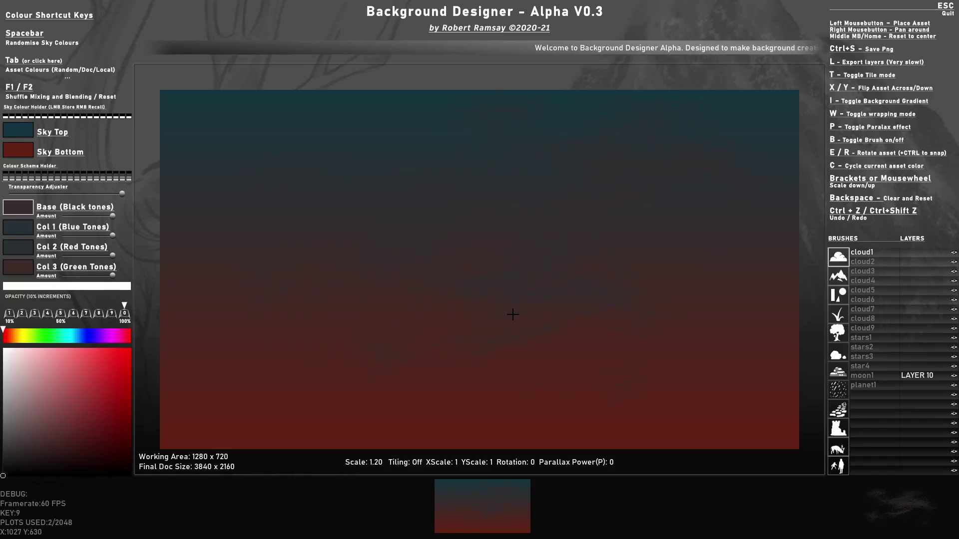
Add more cloud1 clouds at scale 1.90, including ones flipped horizontally, rotated to 20 and set to 30% opacity
{"action": "scroll", "coordinate": [636, 305], "scroll_direction": "up", "scroll_amount": 14}
{"action": "left_click", "coordinate": [350, 276]}
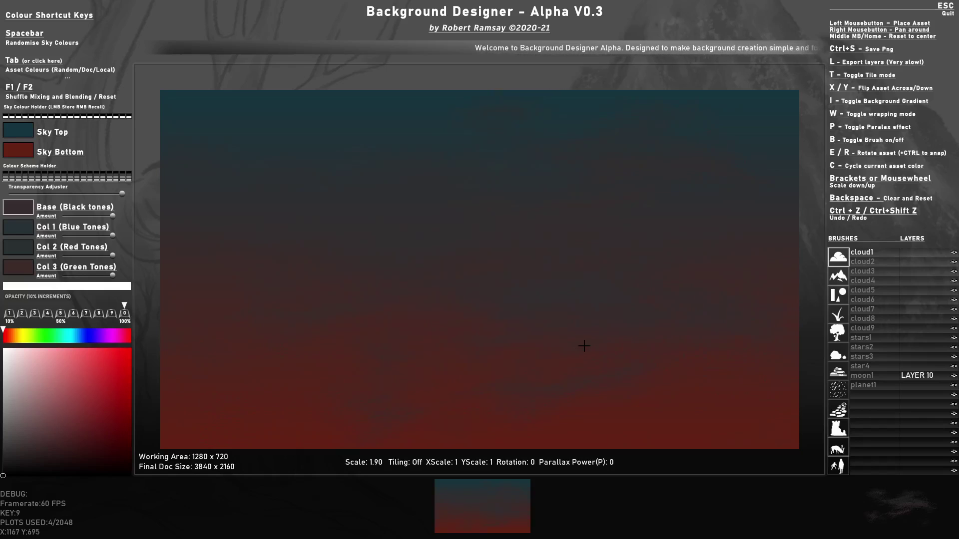
{"action": "key", "text": "e"}
{"action": "key", "text": "x"}
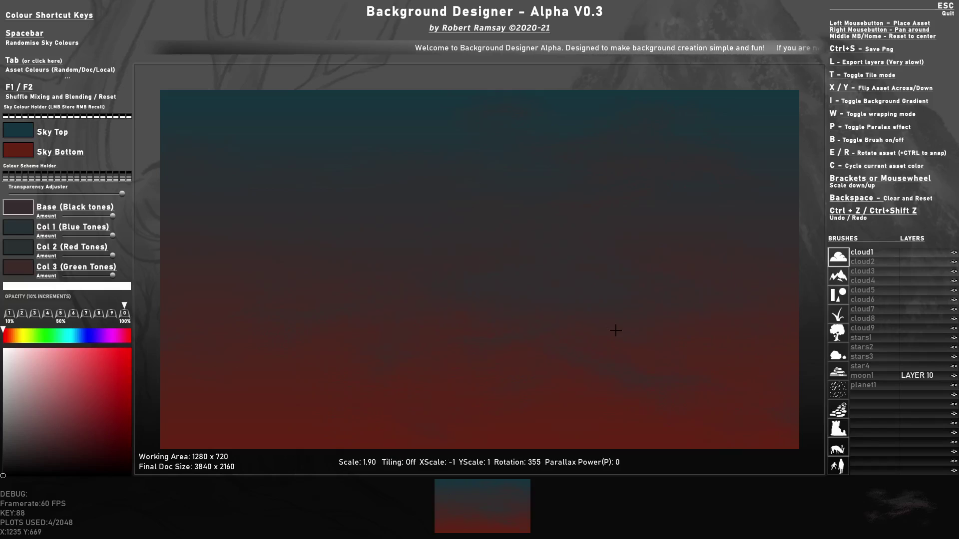
{"action": "key", "text": "3"}
{"action": "key", "text": "e"}
{"action": "key", "text": "r"}
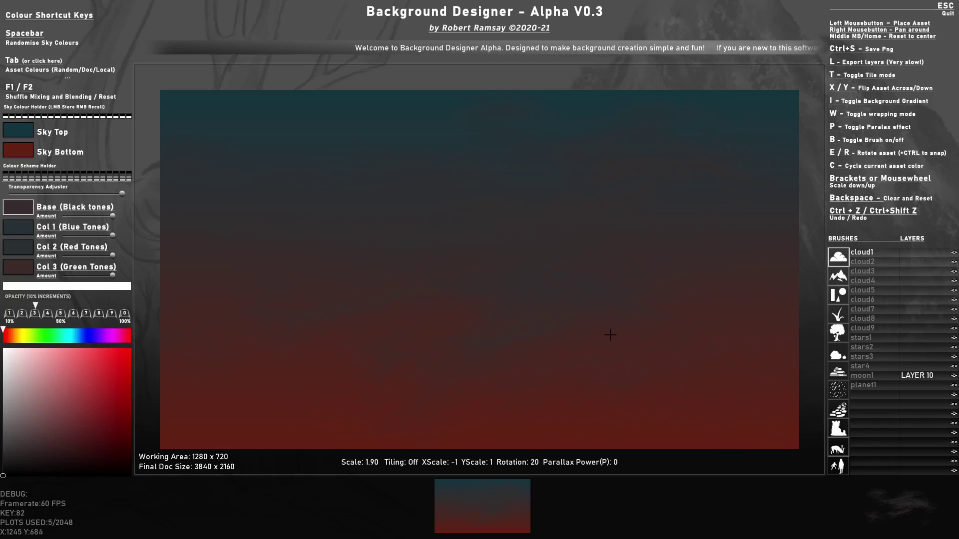
{"action": "left_click_drag", "start_coordinate": [609, 335], "coordinate": [536, 317]}
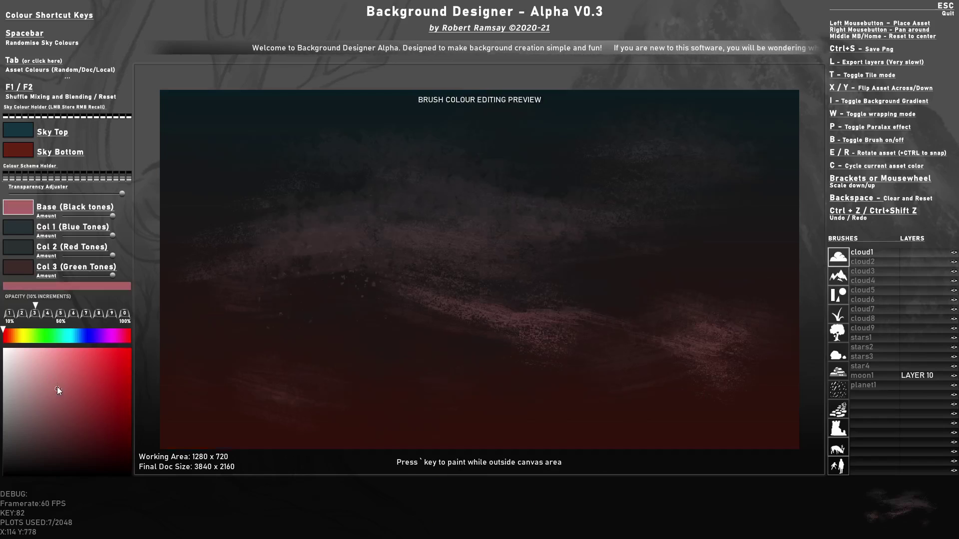
Recolour the brush's base tone light pink and add cloud1 and cloud2 clouds across the upper sky
{"action": "left_click_drag", "start_coordinate": [57, 386], "coordinate": [55, 369]}
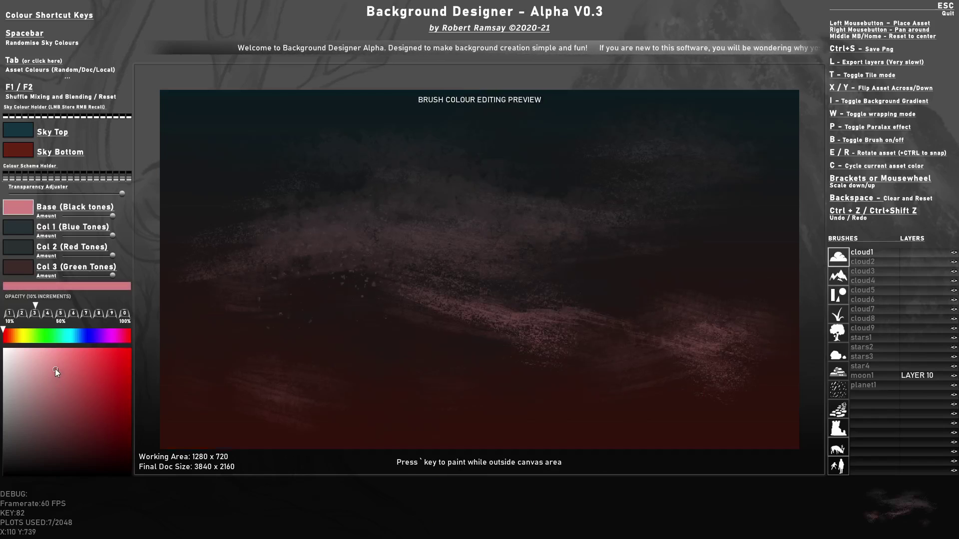
{"action": "left_click", "coordinate": [408, 168]}
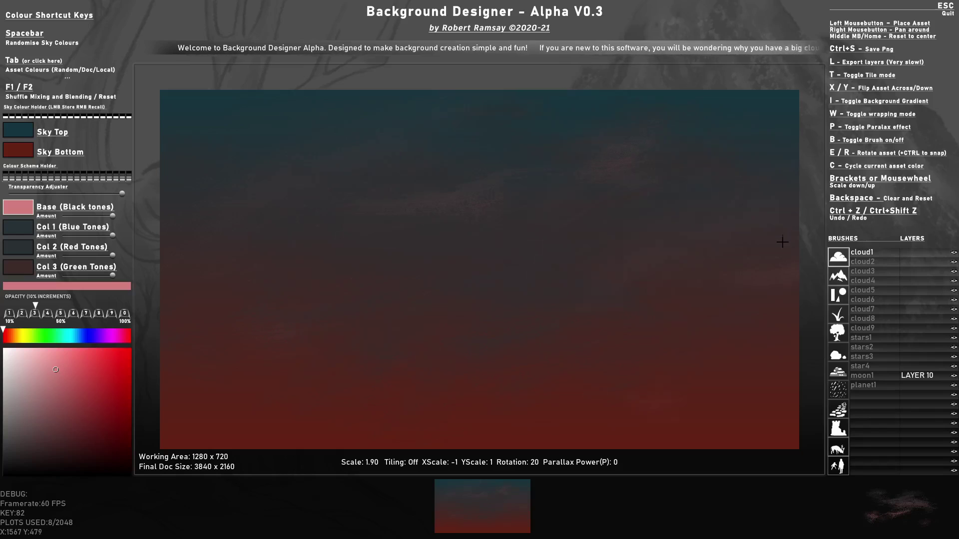
{"action": "left_click", "coordinate": [863, 262]}
{"action": "left_click", "coordinate": [542, 187]}
{"action": "left_click", "coordinate": [541, 189]}
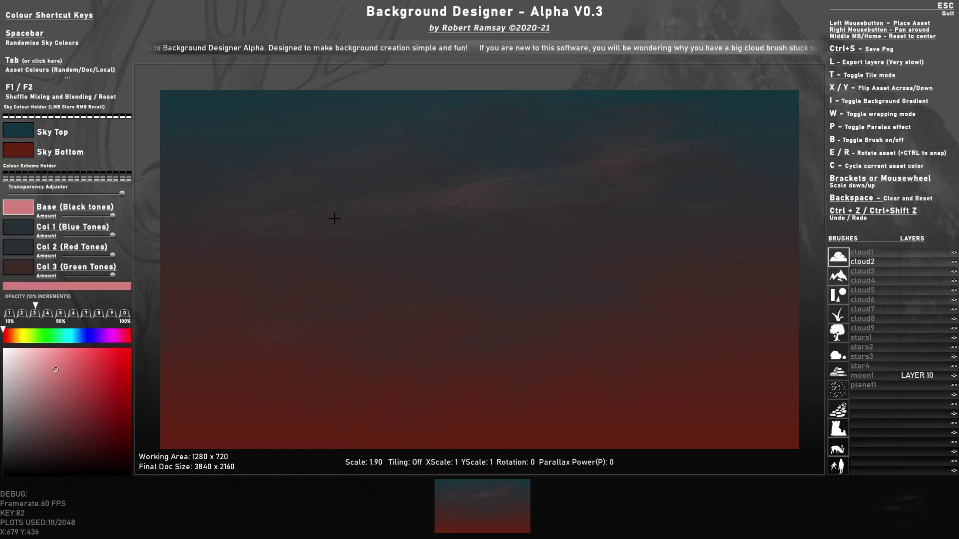
{"action": "left_click", "coordinate": [334, 218]}
{"action": "left_click", "coordinate": [325, 226]}
Choose the mountain3 brush and scale it down over the canvas
{"action": "left_click", "coordinate": [838, 276]}
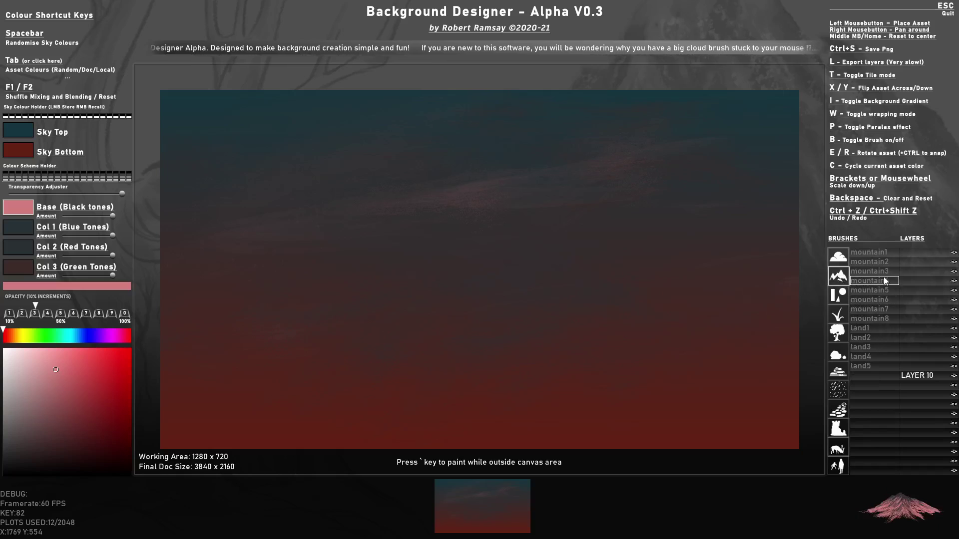
{"action": "left_click", "coordinate": [882, 272]}
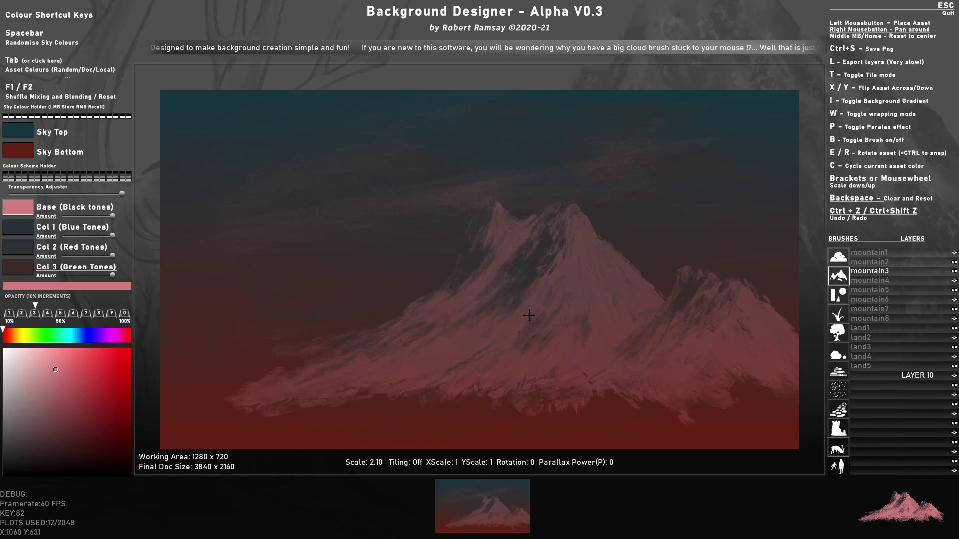
{"action": "scroll", "coordinate": [525, 307], "scroll_direction": "down", "scroll_amount": 5}
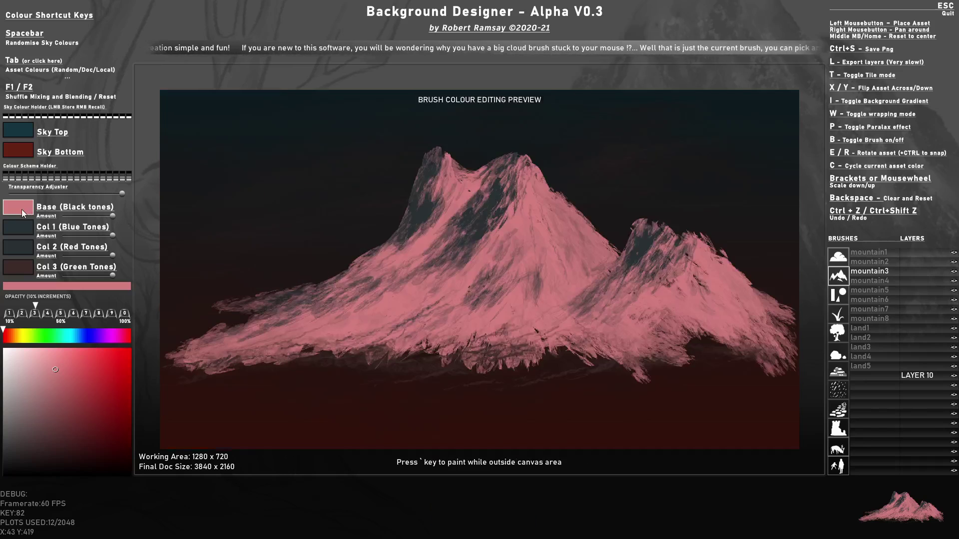
Set the mountain brush's Base colour to black and its Col 1 (Blue Tones) to saturated blue
{"action": "mouse_move", "coordinate": [55, 379]}
{"action": "left_mouse_down"}
{"action": "mouse_move", "coordinate": [82, 435]}
{"action": "mouse_move", "coordinate": [78, 473]}
{"action": "left_mouse_up"}
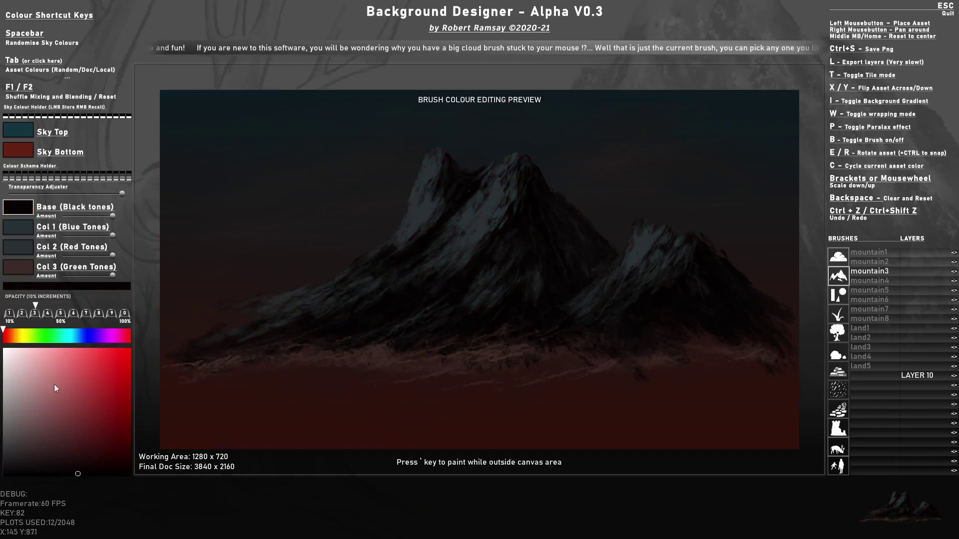
{"action": "left_click", "coordinate": [17, 233]}
{"action": "left_click_drag", "start_coordinate": [76, 342], "coordinate": [90, 338]}
{"action": "left_click", "coordinate": [128, 354]}
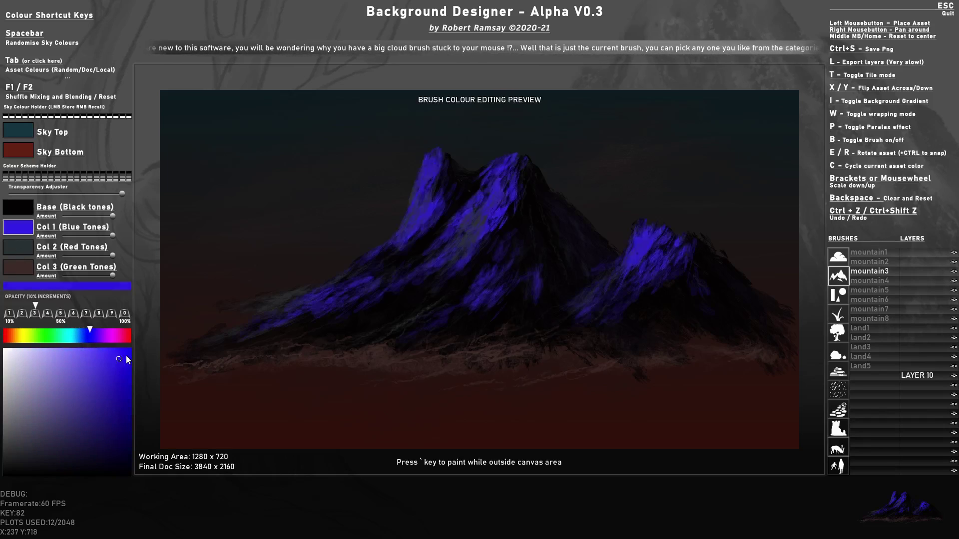
Set the mountain brush's Col 2 (Red Tones) to a strong red
{"action": "left_click", "coordinate": [14, 250]}
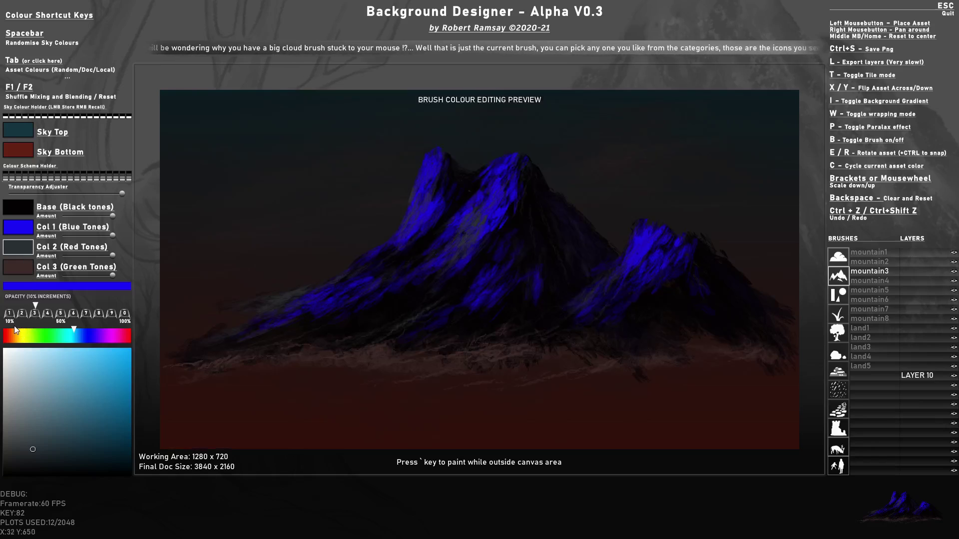
{"action": "left_click_drag", "start_coordinate": [15, 332], "coordinate": [8, 334]}
{"action": "left_click", "coordinate": [115, 360]}
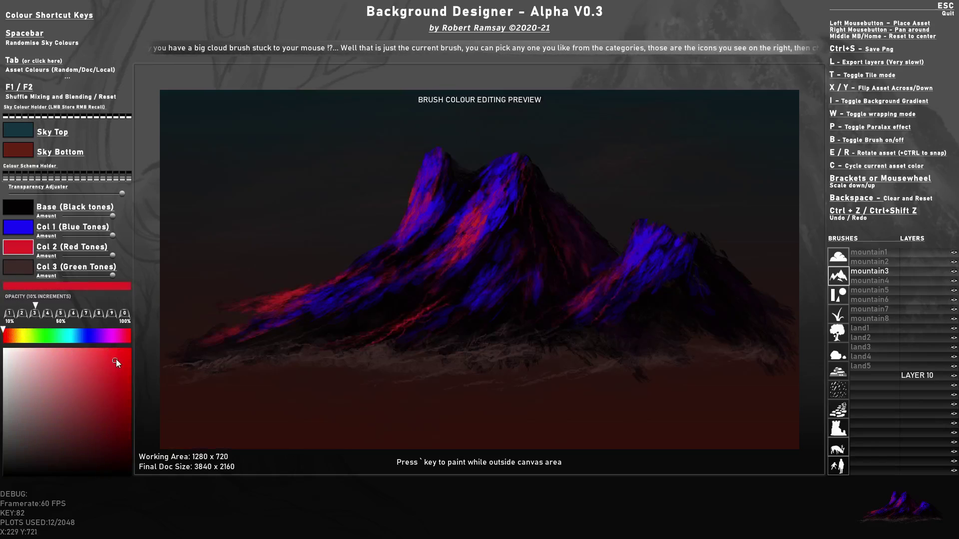
Set the mountain brush's Col 3 (Green Tones) to bright saturated green and raise the brush opacity to 100%
{"action": "left_click", "coordinate": [32, 270]}
{"action": "left_click", "coordinate": [44, 334]}
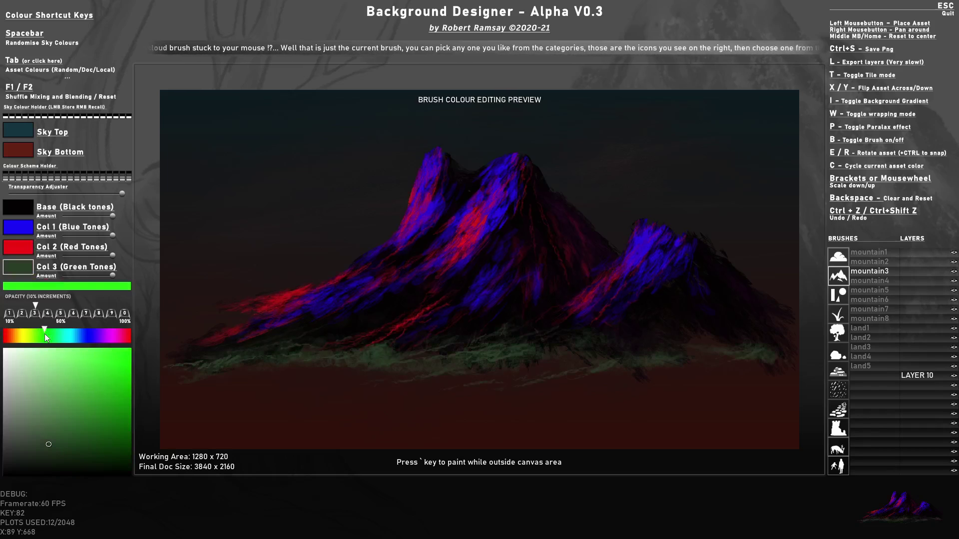
{"action": "left_click", "coordinate": [122, 358]}
{"action": "left_click_drag", "start_coordinate": [125, 358], "coordinate": [124, 350]}
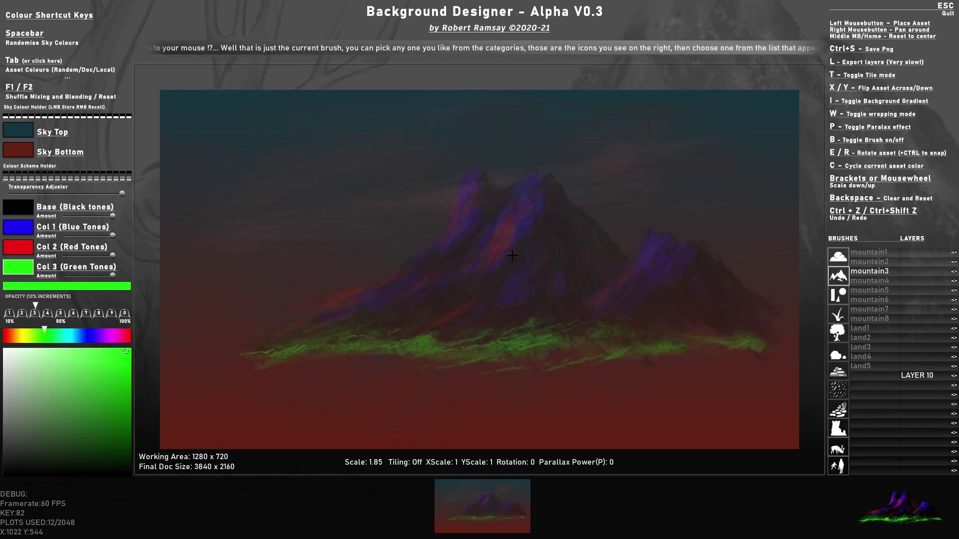
{"action": "key", "text": "0"}
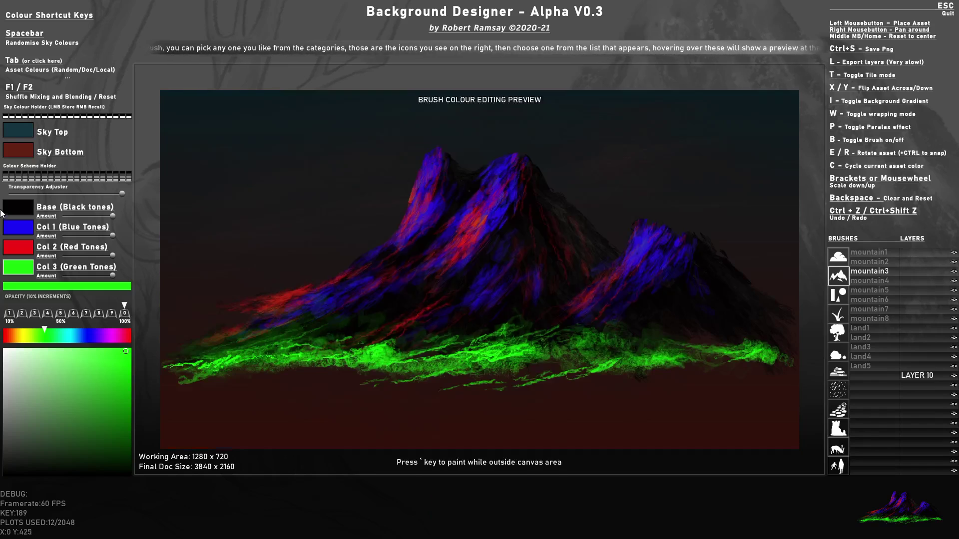
Set the mountain brush's Base colour to a dark brown
{"action": "left_click", "coordinate": [22, 210]}
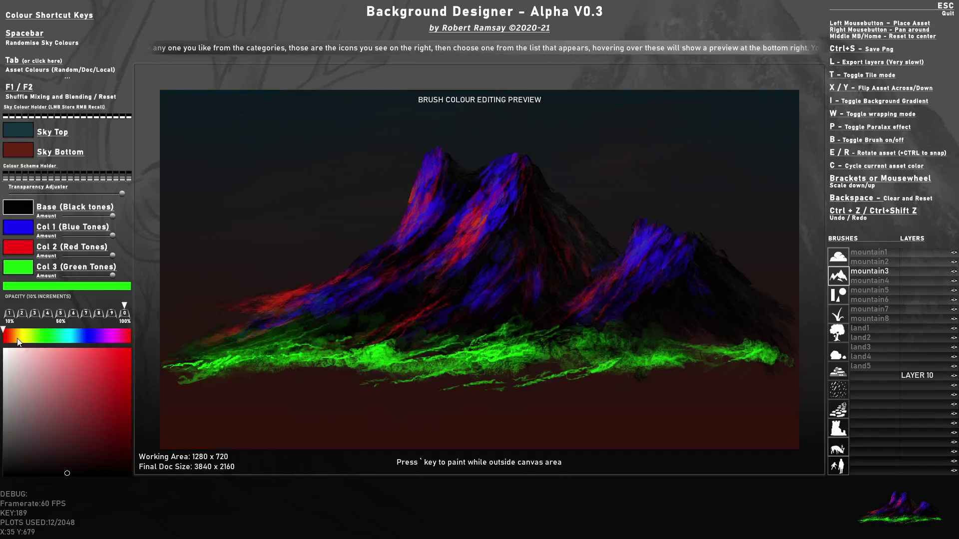
{"action": "left_click", "coordinate": [45, 340]}
{"action": "mouse_move", "coordinate": [112, 359]}
{"action": "left_mouse_down"}
{"action": "mouse_move", "coordinate": [95, 457]}
{"action": "mouse_move", "coordinate": [86, 414]}
{"action": "mouse_move", "coordinate": [83, 428]}
{"action": "left_mouse_up"}
{"action": "left_click_drag", "start_coordinate": [22, 335], "coordinate": [12, 335]}
{"action": "left_click_drag", "start_coordinate": [109, 441], "coordinate": [101, 446]}
Copy the Base brown into Col 1 (Blue Tones) and lighten it to a medium brown
{"action": "left_click", "coordinate": [17, 228]}
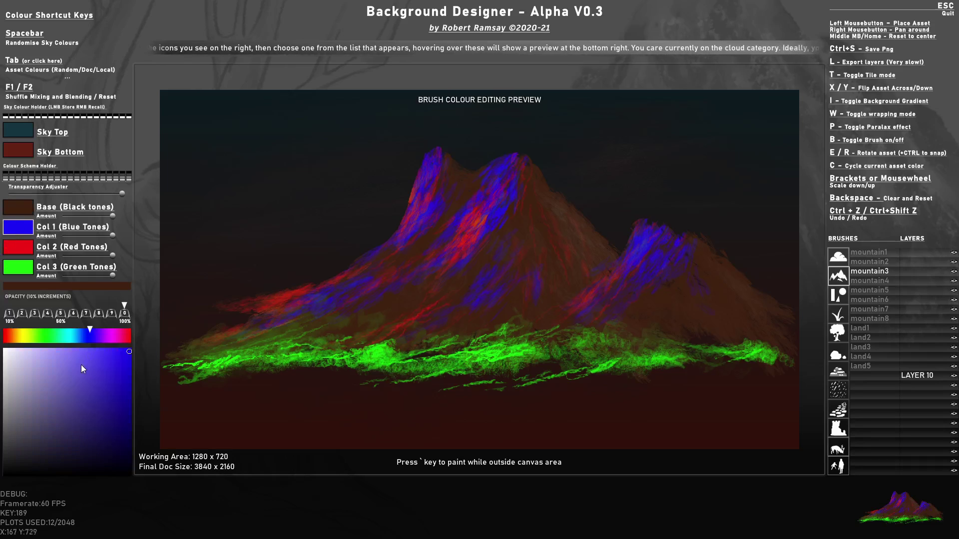
{"action": "left_click", "coordinate": [21, 207]}
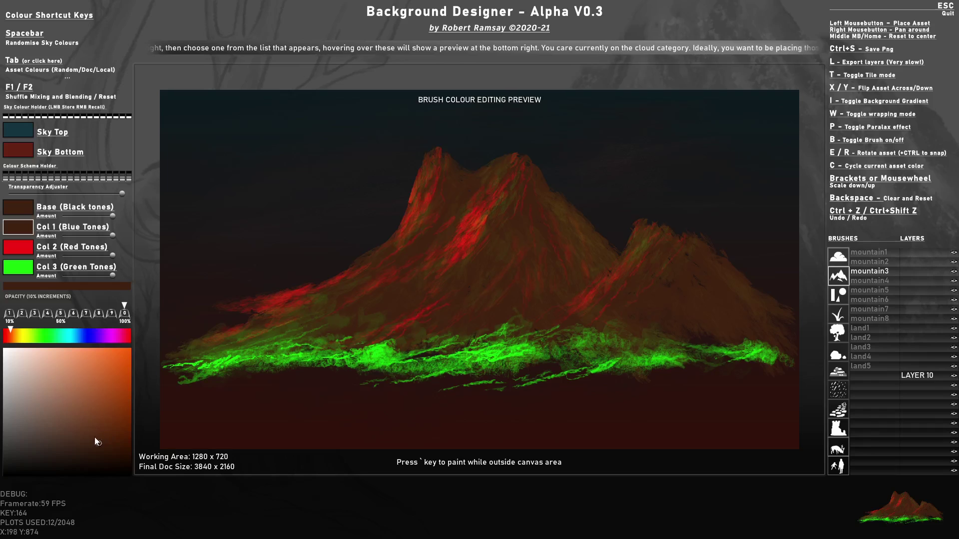
{"action": "left_click_drag", "start_coordinate": [95, 439], "coordinate": [90, 426]}
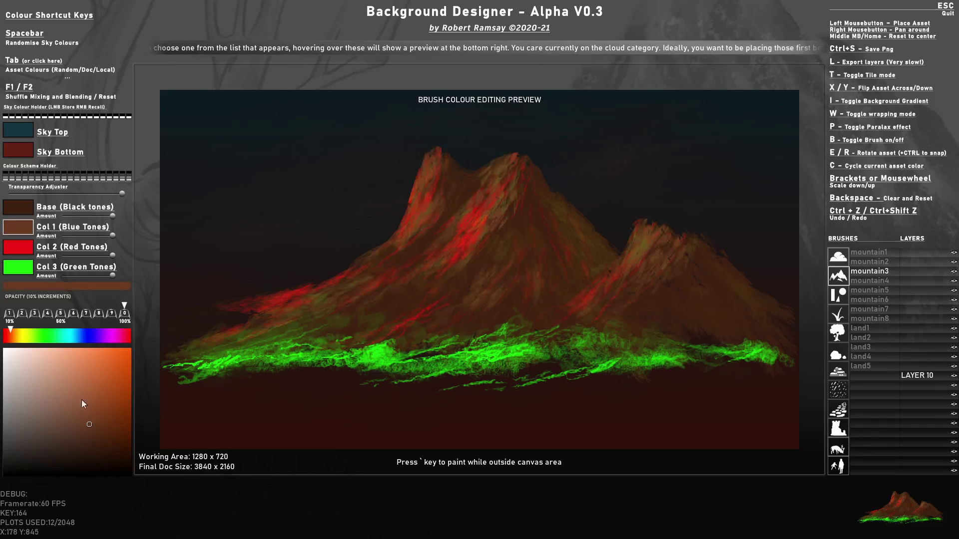
Copy the Col 1 brown into Col 2 (Red Tones) and shift it to a lighter ochre
{"action": "left_click", "coordinate": [25, 242]}
{"action": "left_click", "coordinate": [28, 227]}
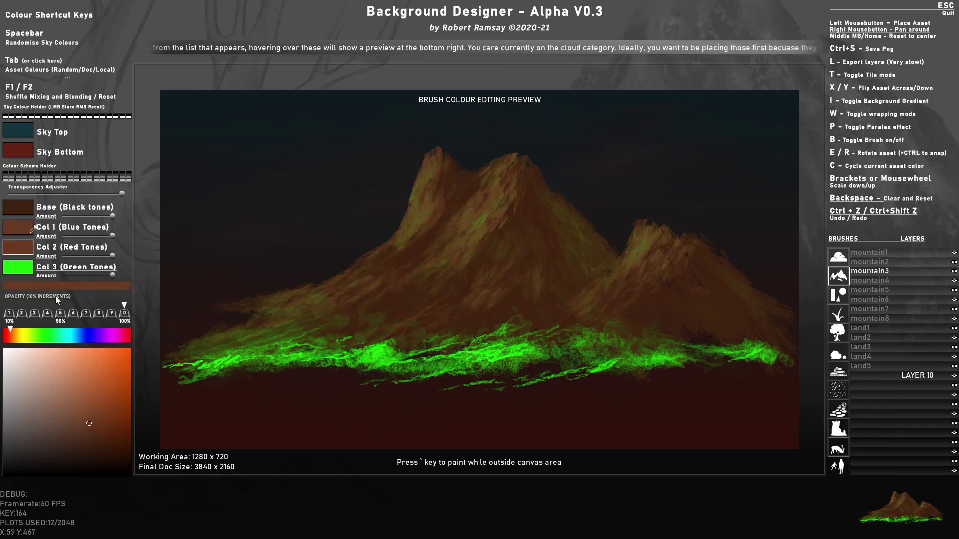
{"action": "left_click", "coordinate": [74, 410]}
{"action": "left_click", "coordinate": [17, 337]}
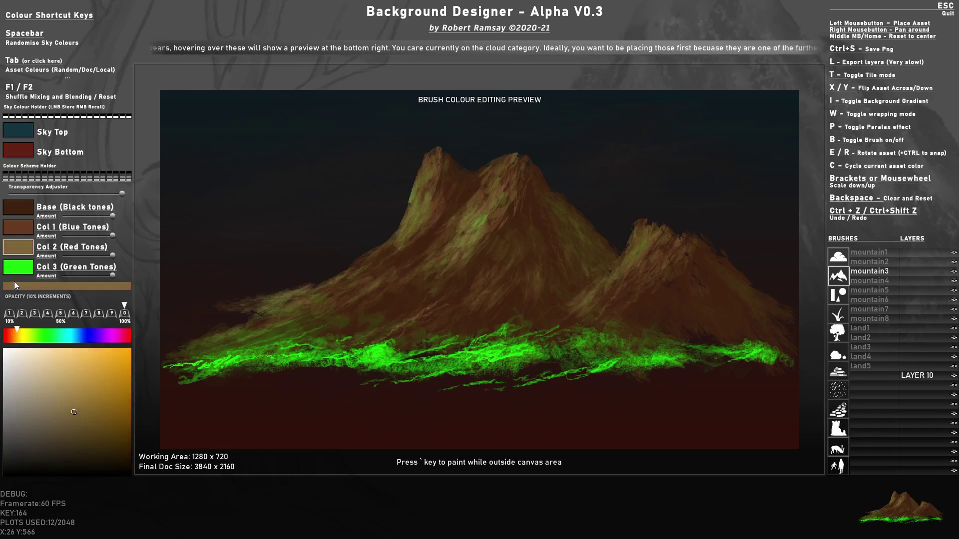
Copy the Col 2 ochre into Col 3 (Green Tones) and change it to a pale yellowish cream
{"action": "left_click", "coordinate": [18, 266]}
{"action": "left_click", "coordinate": [23, 247]}
{"action": "left_click", "coordinate": [40, 368]}
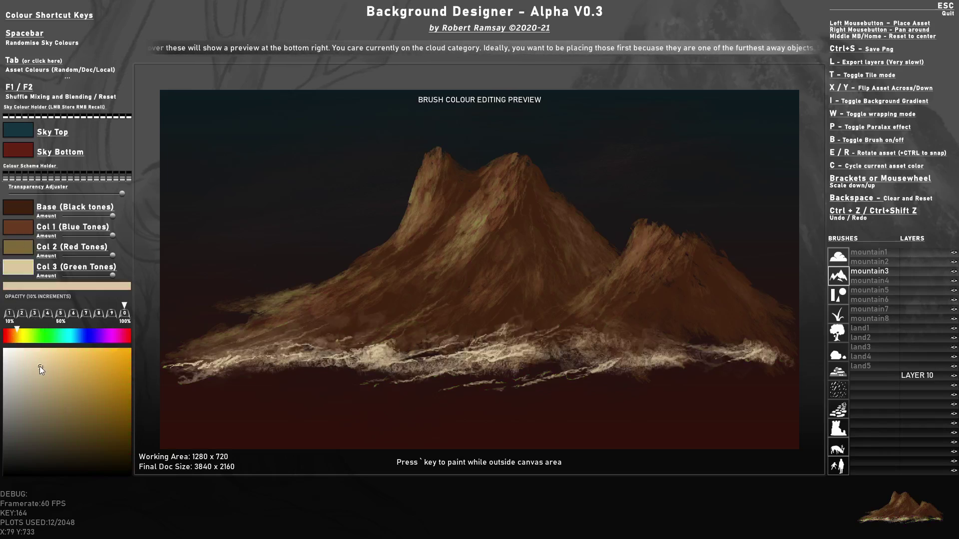
{"action": "mouse_move", "coordinate": [40, 366]}
{"action": "left_mouse_down"}
{"action": "mouse_move", "coordinate": [44, 378]}
{"action": "mouse_move", "coordinate": [35, 374]}
{"action": "left_mouse_up"}
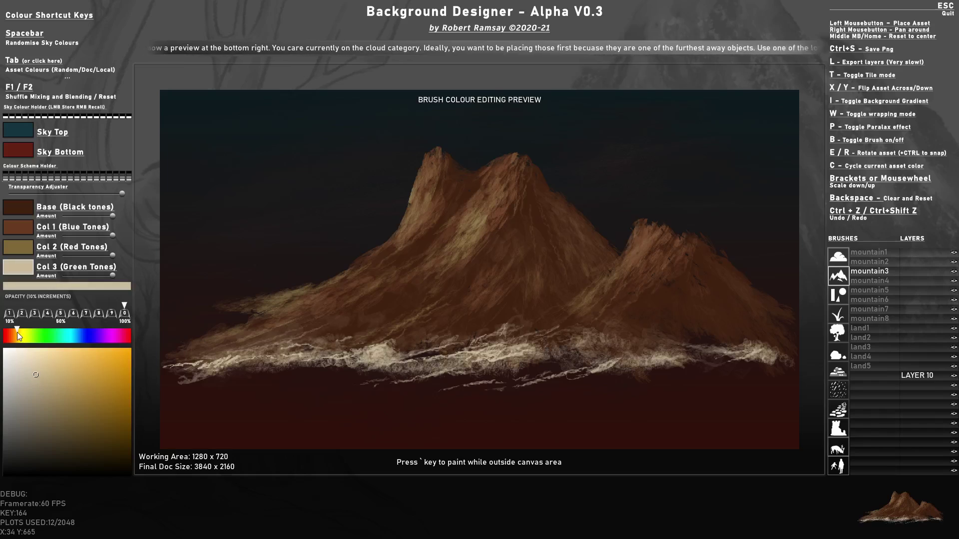
{"action": "left_click_drag", "start_coordinate": [17, 332], "coordinate": [23, 334]}
Shift the mountain brush's Col 1 (Blue Tones) to brick red and darken its Base colour to a very dark brown
{"action": "left_click", "coordinate": [22, 227]}
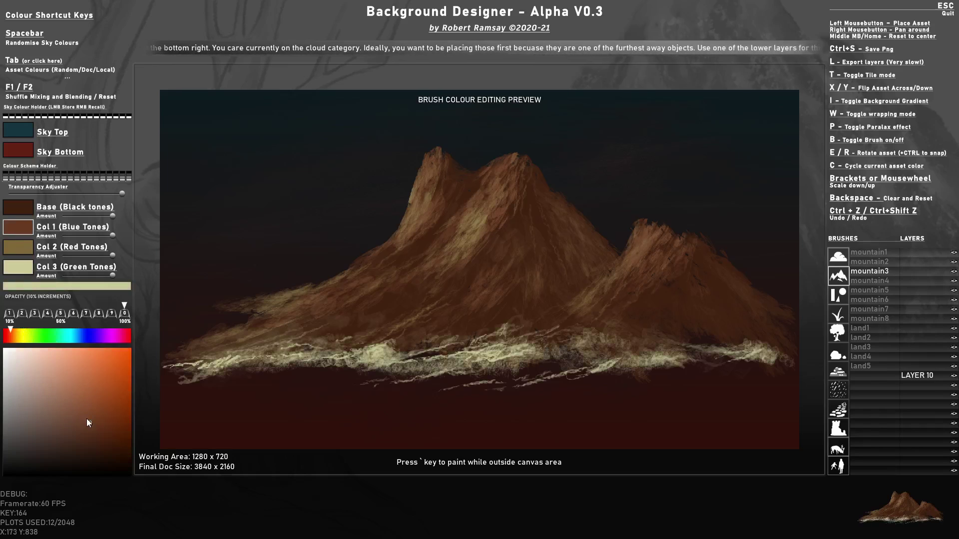
{"action": "mouse_move", "coordinate": [86, 418]}
{"action": "left_mouse_down"}
{"action": "mouse_move", "coordinate": [115, 421]}
{"action": "mouse_move", "coordinate": [102, 415]}
{"action": "left_mouse_up"}
{"action": "left_click_drag", "start_coordinate": [9, 330], "coordinate": [7, 331]}
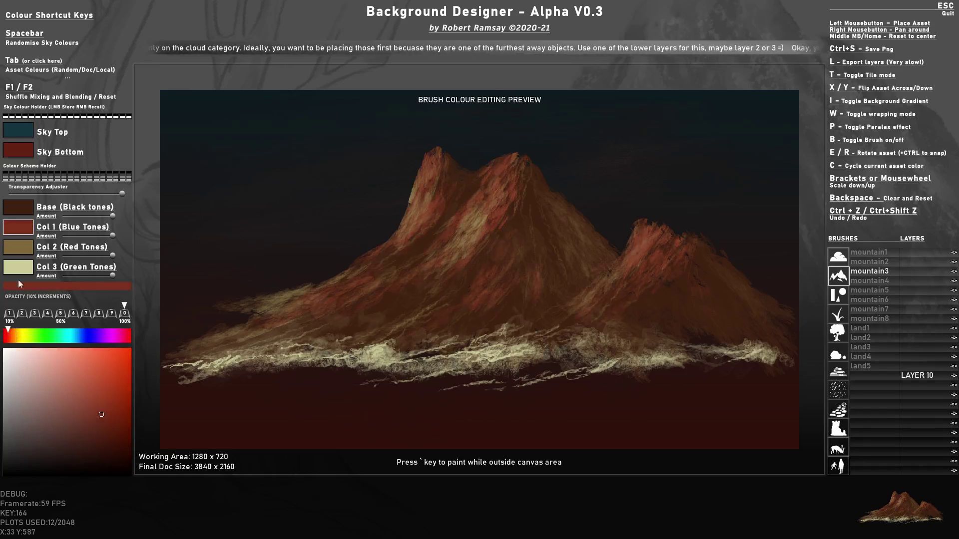
{"action": "left_click", "coordinate": [19, 213]}
{"action": "left_click_drag", "start_coordinate": [117, 462], "coordinate": [116, 457]}
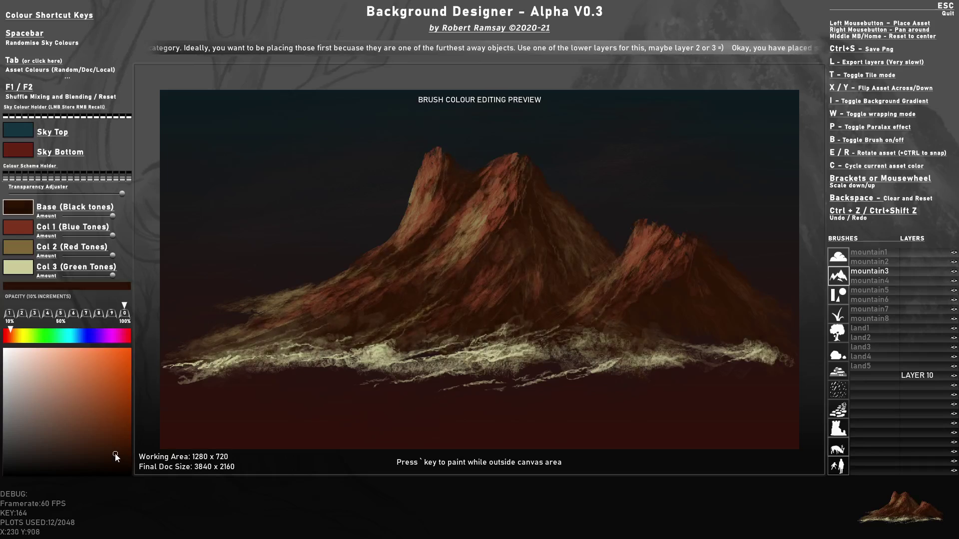
Lower the Col 3 amount to near minimum and the Col 2 amount slightly, and place a scaled-up mountain in the canvas's lower right corner
{"action": "left_click", "coordinate": [18, 274]}
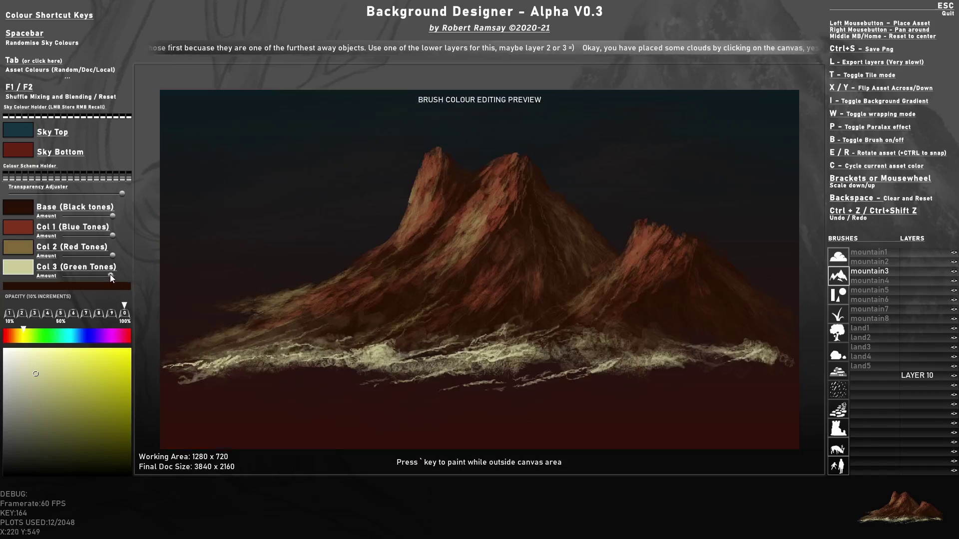
{"action": "left_click_drag", "start_coordinate": [111, 275], "coordinate": [59, 272]}
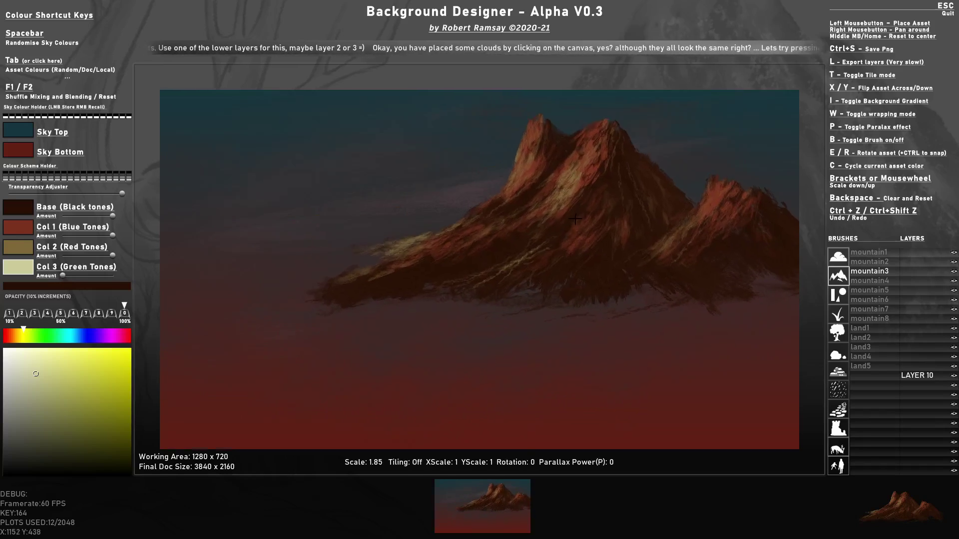
{"action": "mouse_move", "coordinate": [113, 256]}
{"action": "left_mouse_down"}
{"action": "mouse_move", "coordinate": [50, 262]}
{"action": "mouse_move", "coordinate": [100, 268]}
{"action": "mouse_move", "coordinate": [67, 277]}
{"action": "left_mouse_up"}
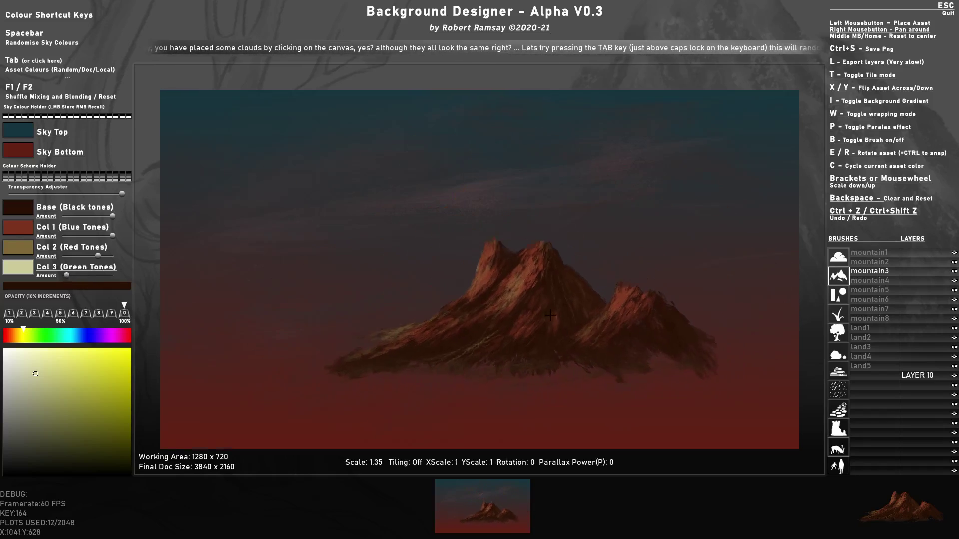
{"action": "scroll", "coordinate": [596, 337], "scroll_direction": "up", "scroll_amount": 9}
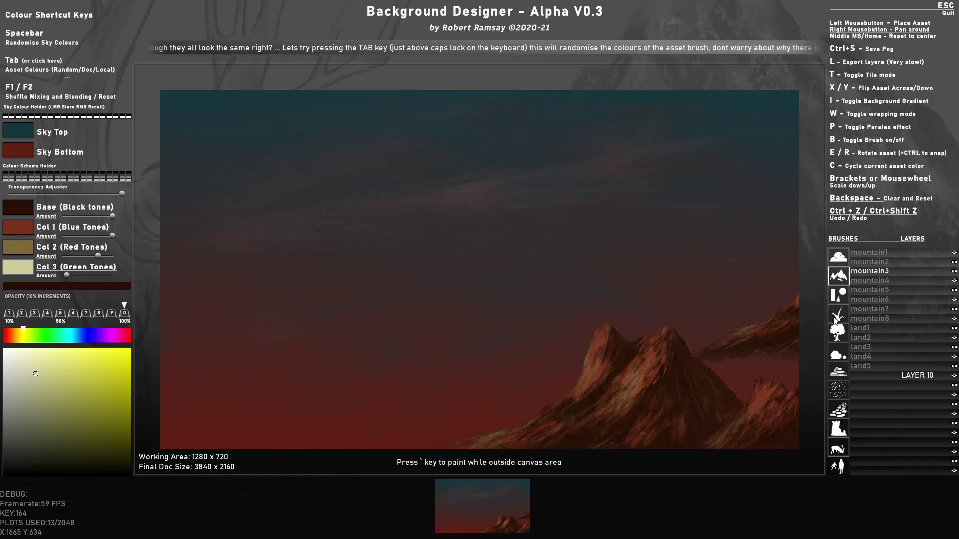
Choose the land3 brush, scale it down to 0.35 and rotate it to 72 beside the mountain's peak
{"action": "left_click", "coordinate": [836, 317]}
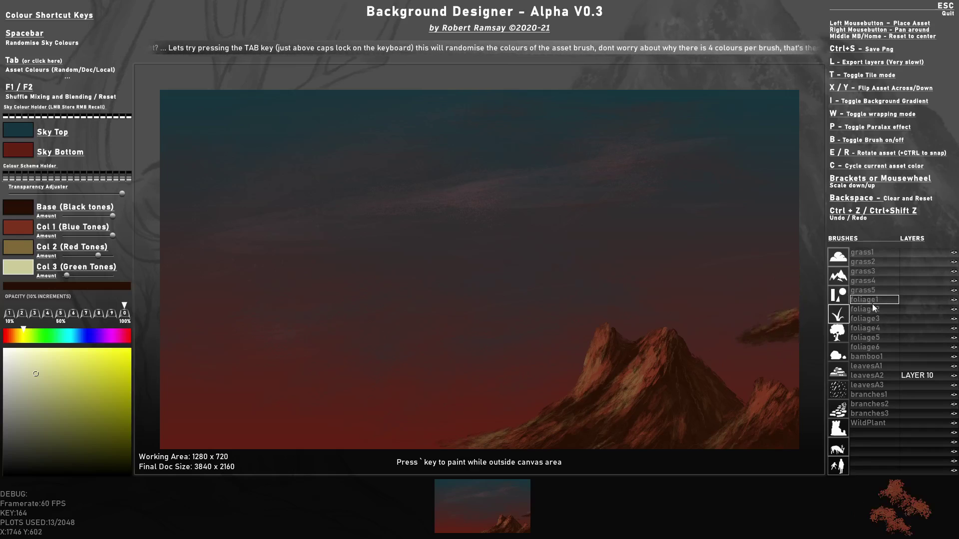
{"action": "left_click", "coordinate": [838, 276]}
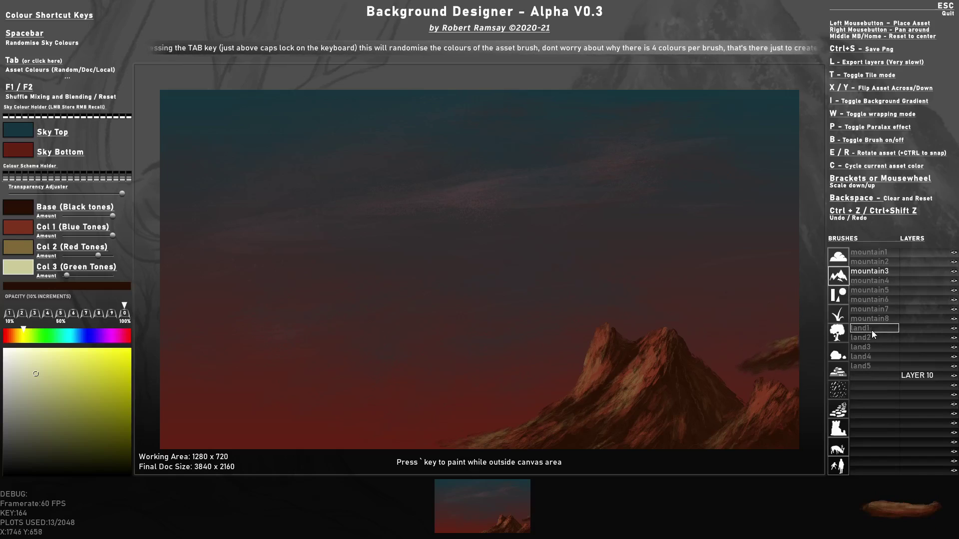
{"action": "left_click", "coordinate": [865, 348]}
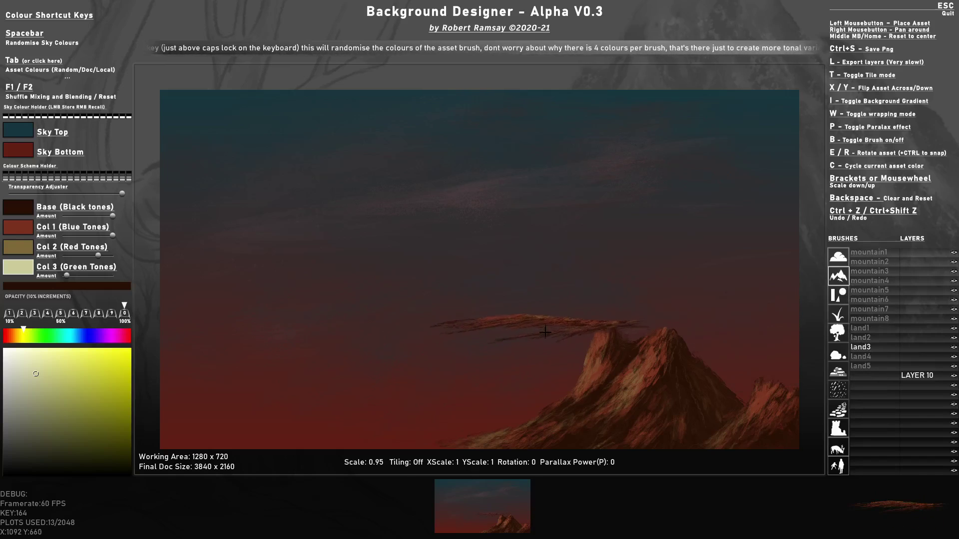
{"action": "scroll", "coordinate": [546, 332], "scroll_direction": "up", "scroll_amount": 2}
{"action": "scroll", "coordinate": [559, 350], "scroll_direction": "down", "scroll_amount": 10}
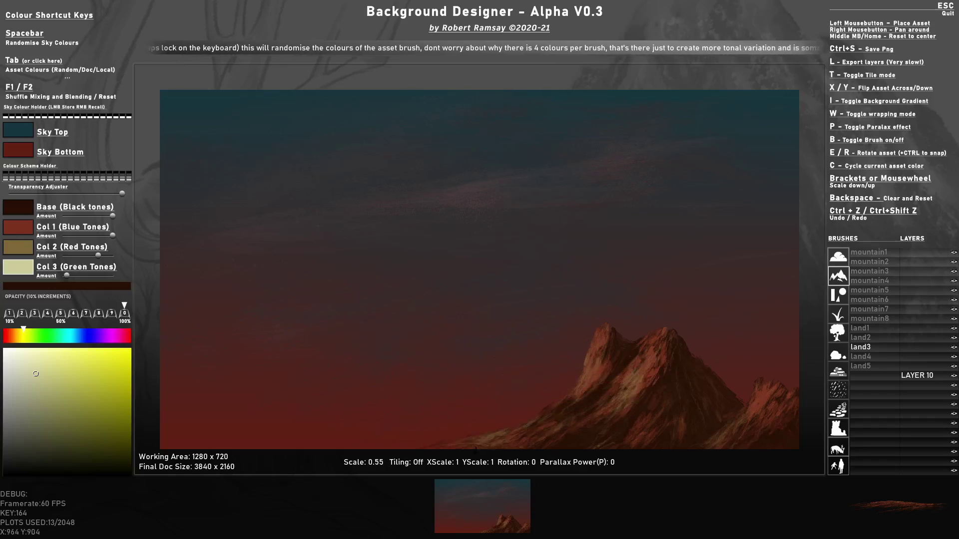
{"action": "scroll", "coordinate": [474, 451], "scroll_direction": "up", "scroll_amount": 6}
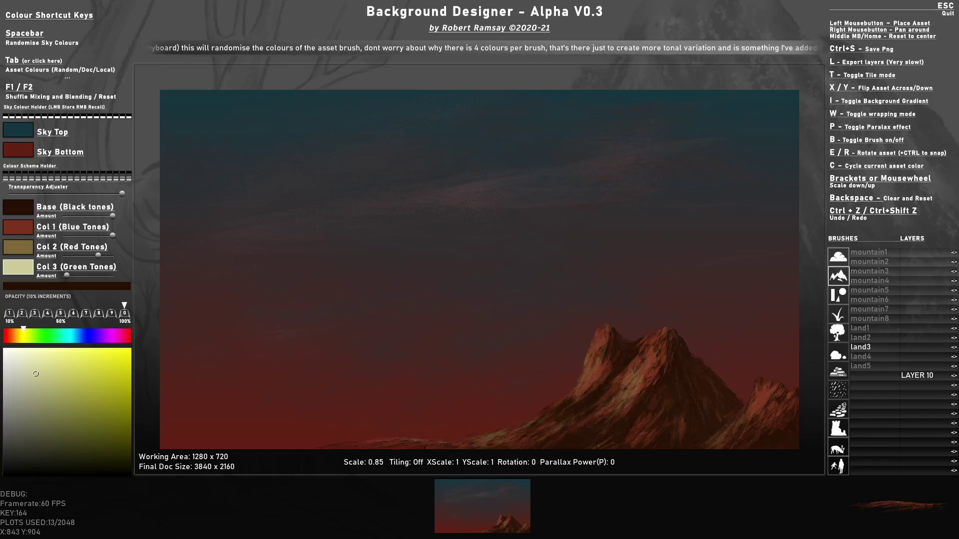
{"action": "scroll", "coordinate": [474, 442], "scroll_direction": "down", "scroll_amount": 8}
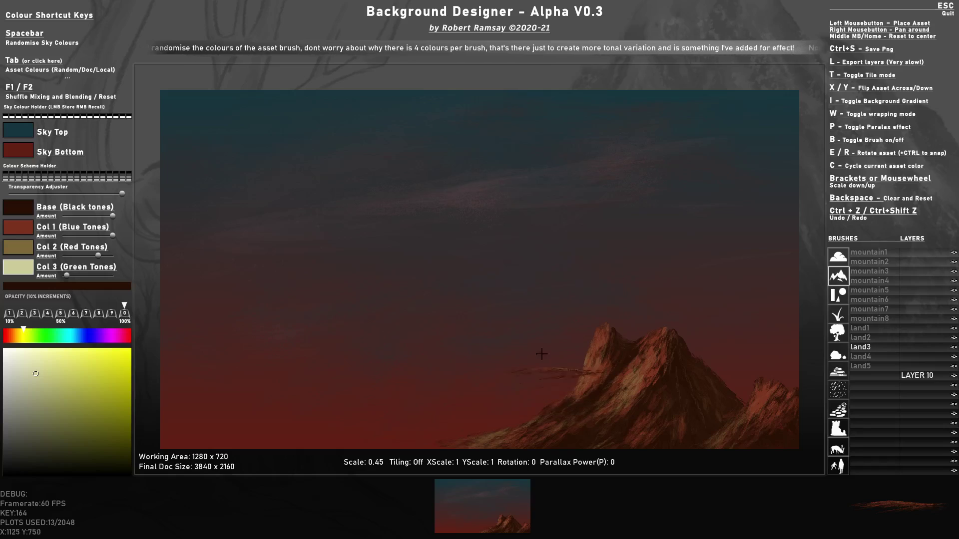
{"action": "scroll", "coordinate": [542, 353], "scroll_direction": "down", "scroll_amount": 2}
{"action": "key", "text": "e"}
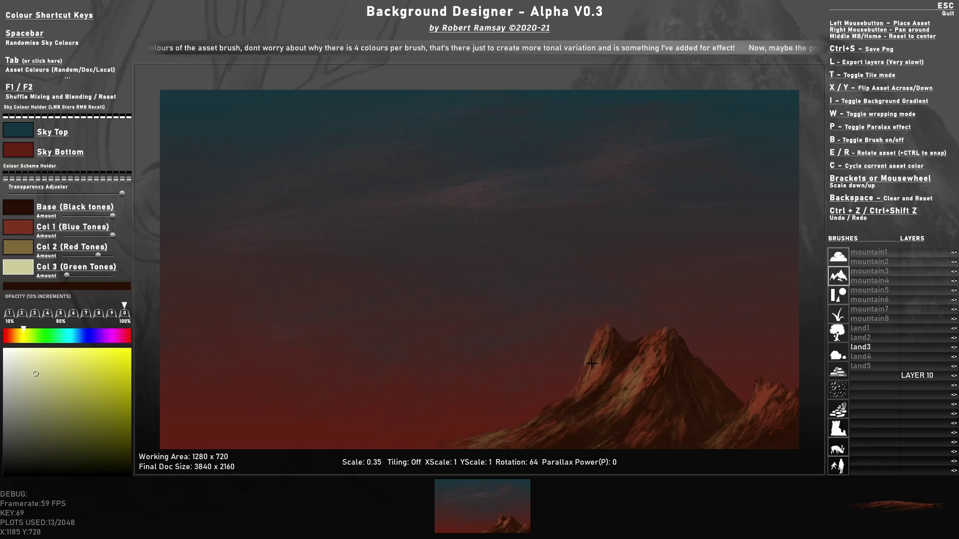
{"action": "key", "text": "e"}
Cycle the land3 brush through several randomised colour sets
{"action": "key", "text": "Tab"}
{"action": "key", "text": "Tab"}
{"action": "key", "text": "Tab"}
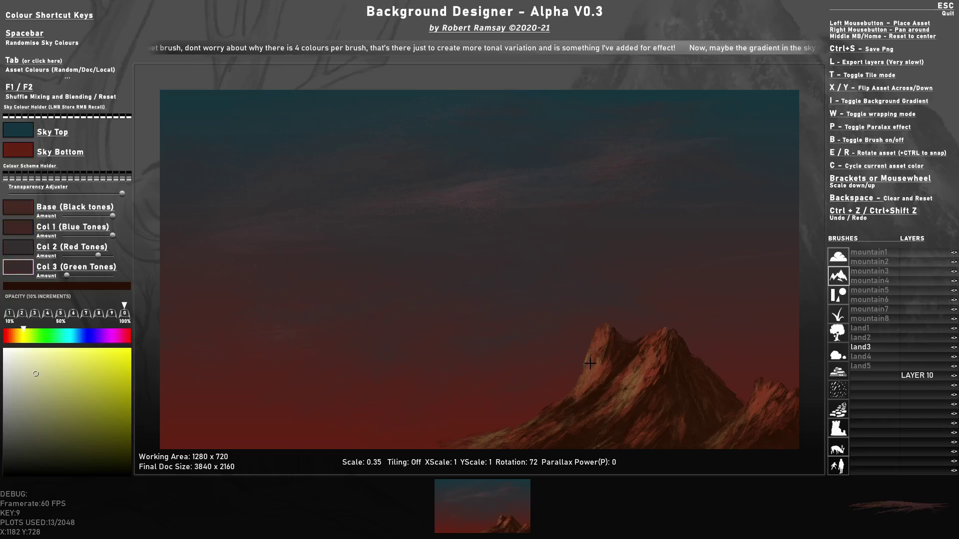
{"action": "key", "text": "Tab"}
{"action": "key", "text": "Tab"}
{"action": "key", "text": "Tab"}
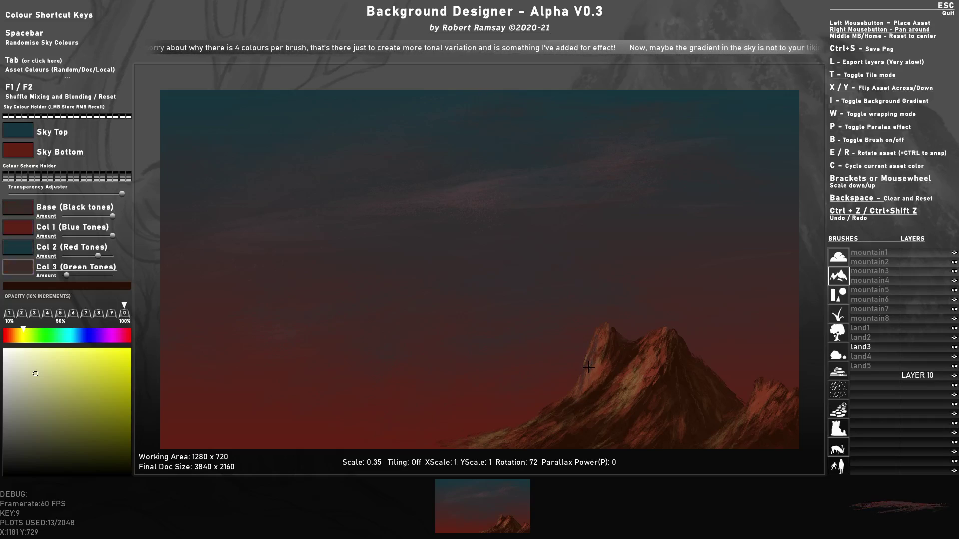
{"action": "key", "text": "Tab"}
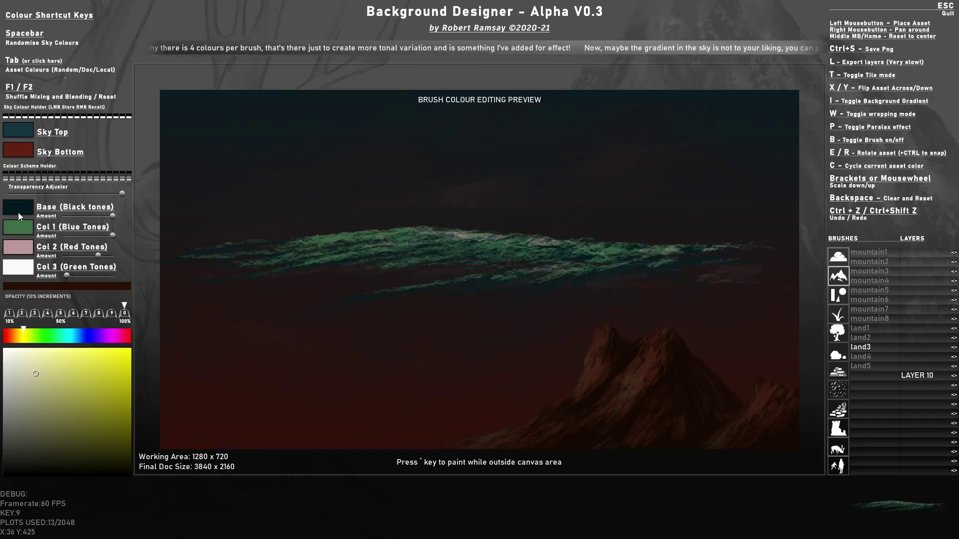
Sample an orange-brown from the painted mountain as the brush's Base colour and apply it to all four tones
{"action": "left_click", "coordinate": [18, 212]}
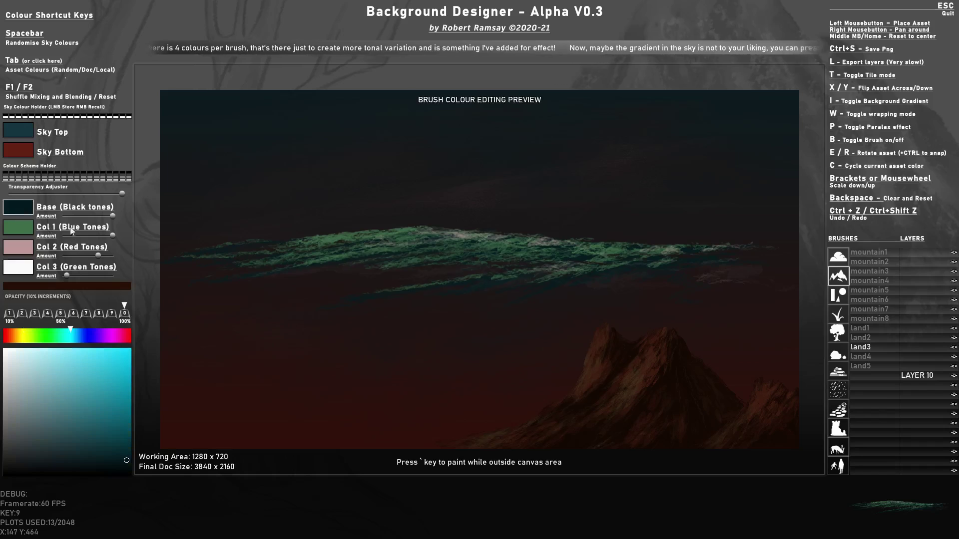
{"action": "key", "text": "alt"}
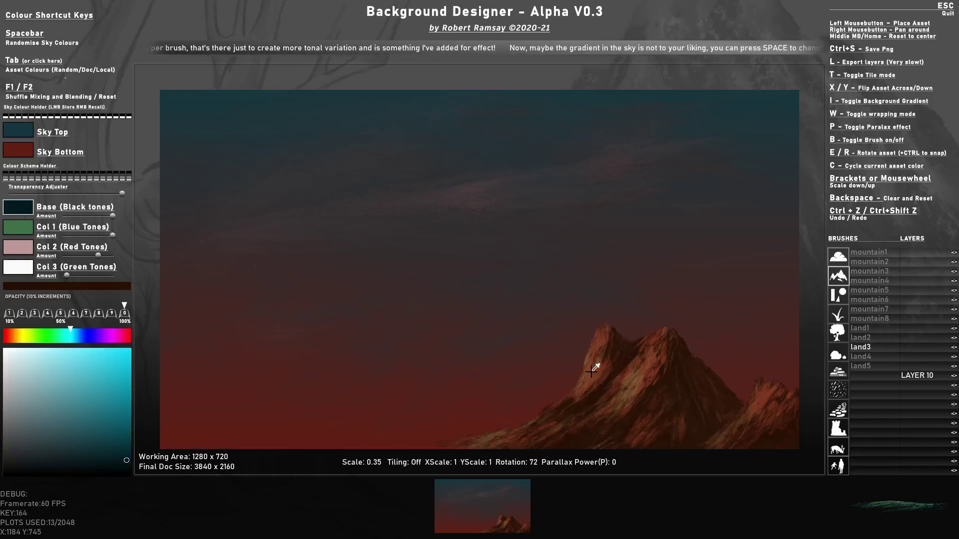
{"action": "left_click", "coordinate": [36, 209]}
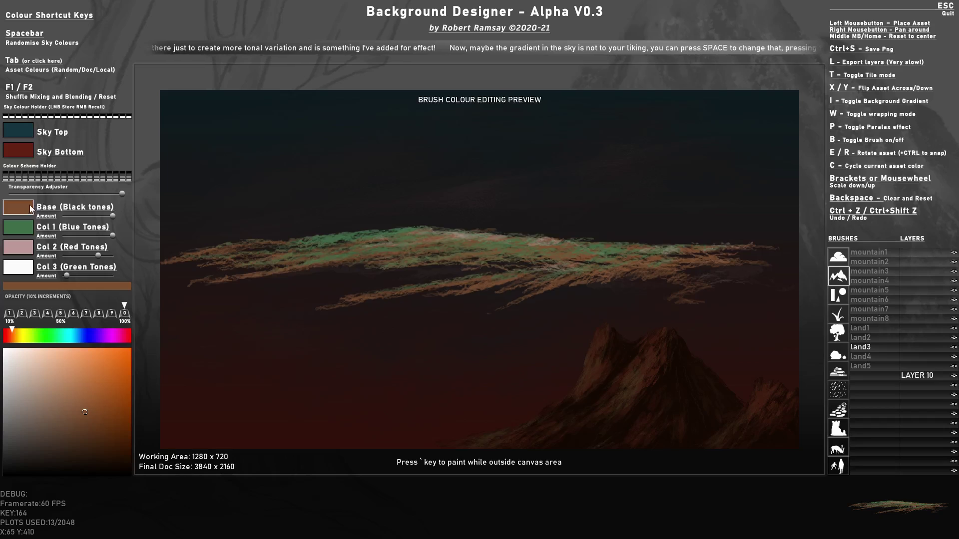
{"action": "left_click", "coordinate": [22, 204], "text": "ctrl"}
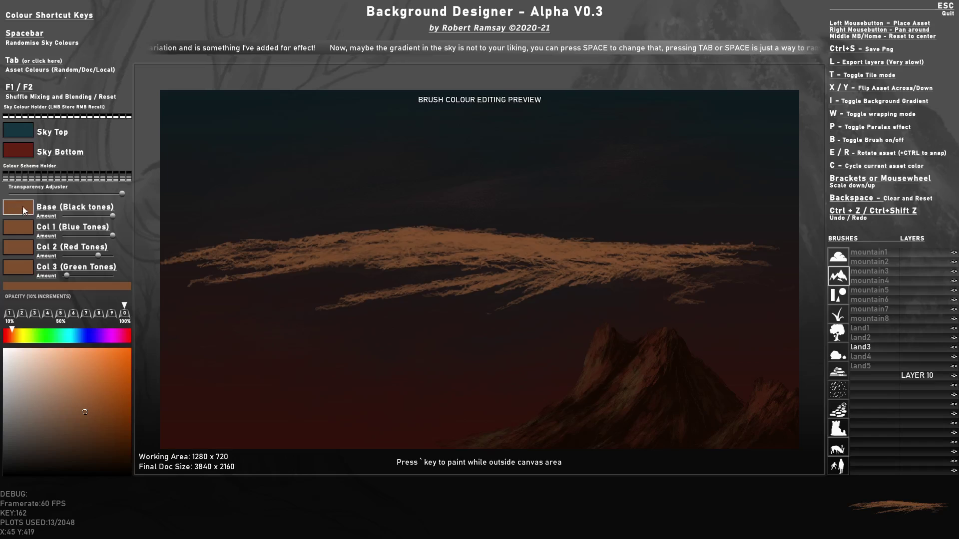
Set the land3 brush's Col 2 (Red Tones) to a lighter orange-brown and reselect the Base colour
{"action": "left_click", "coordinate": [22, 249]}
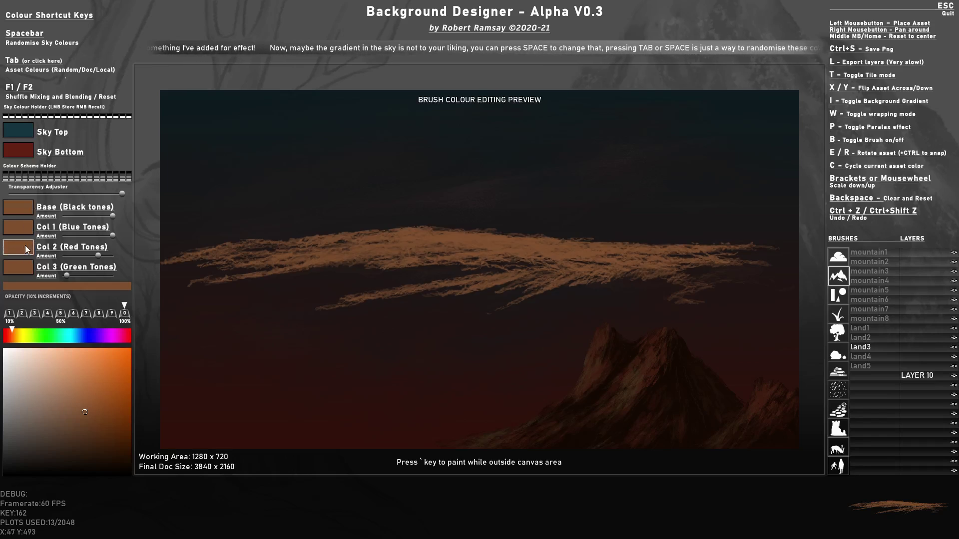
{"action": "left_click", "coordinate": [84, 382]}
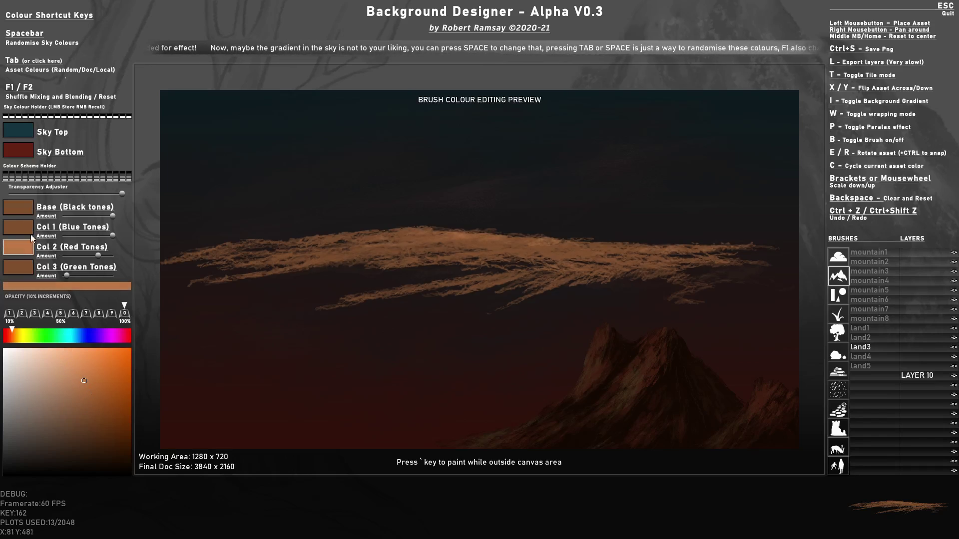
{"action": "left_click", "coordinate": [21, 214]}
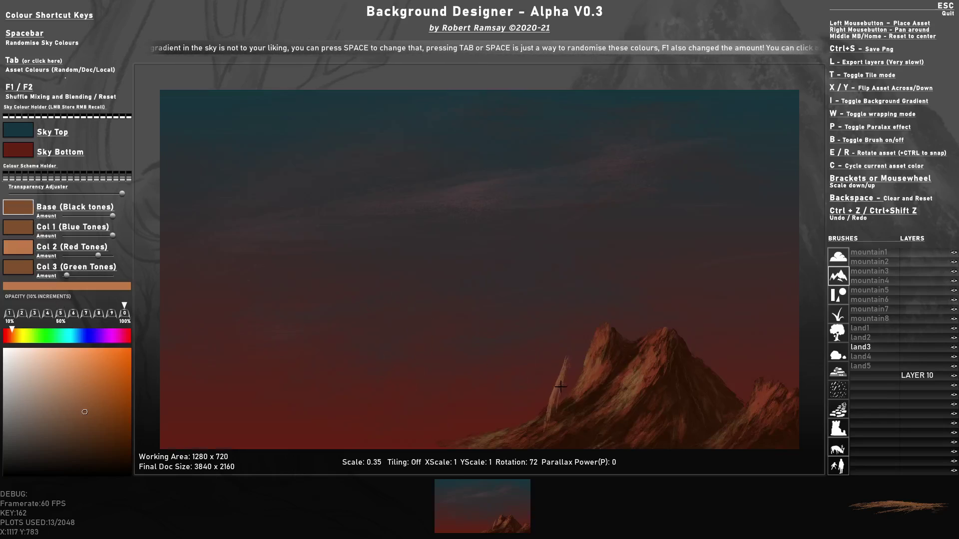
Scale the land3 brush to 0.25, set opacity to 50% and stamp it over the mountain's central ridge at rotations 66 and 62
{"action": "scroll", "coordinate": [592, 355], "scroll_direction": "down", "scroll_amount": 2}
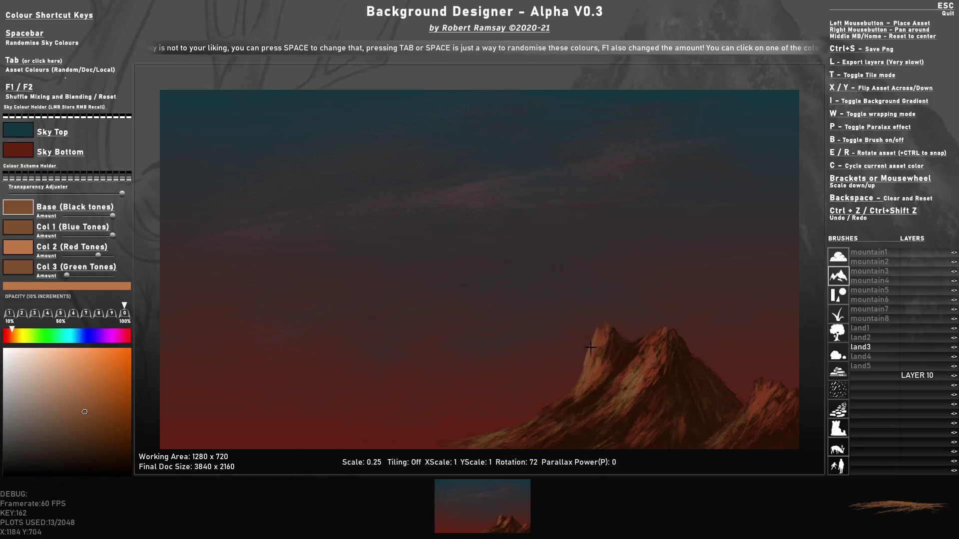
{"action": "key", "text": "5"}
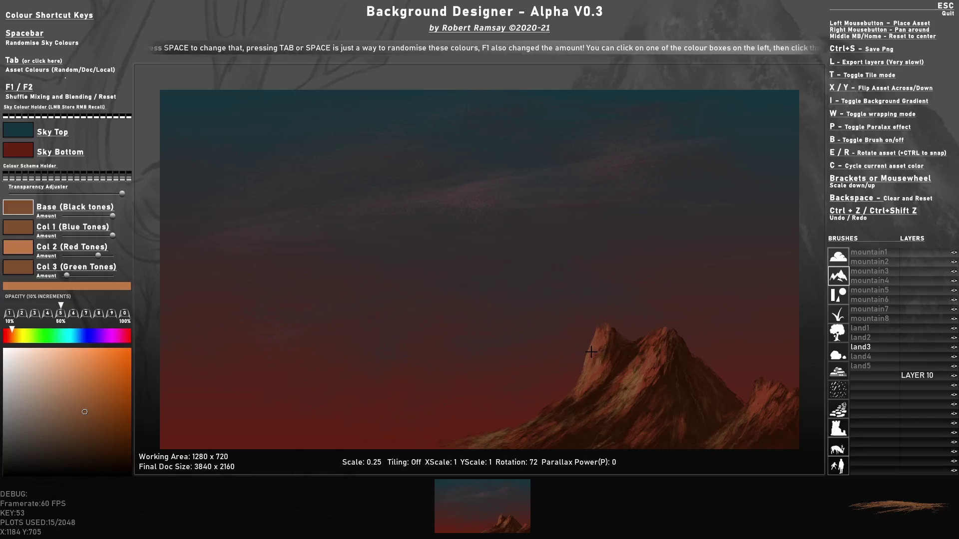
{"action": "key", "text": "r"}
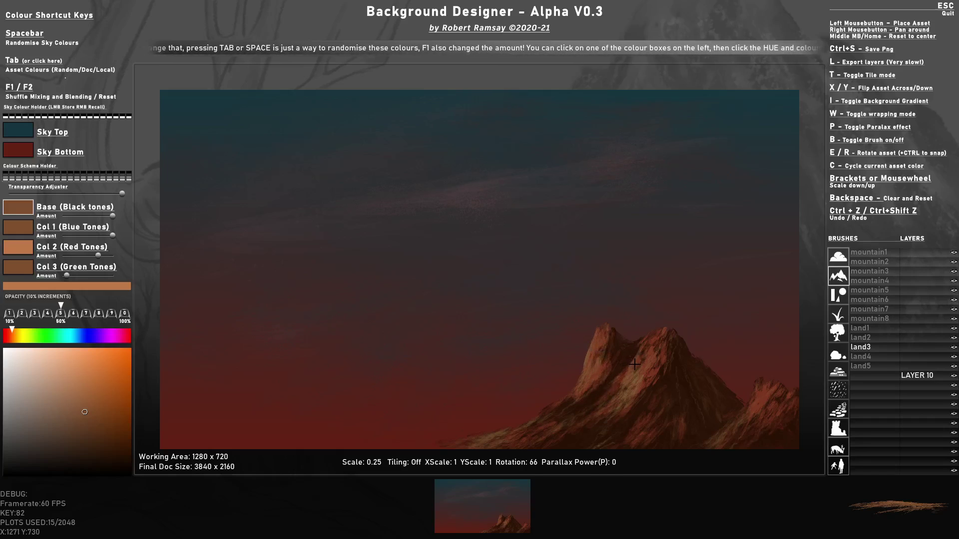
{"action": "left_click", "coordinate": [643, 360]}
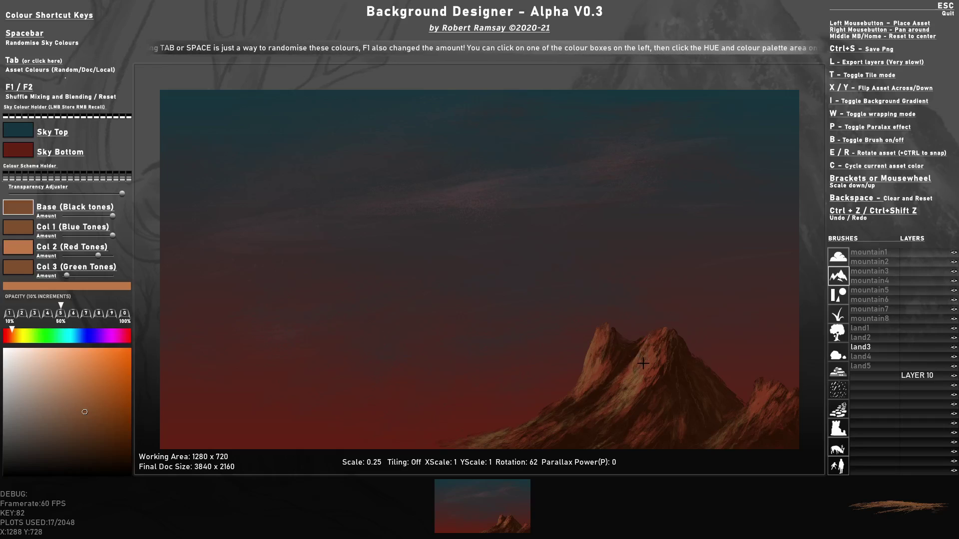
{"action": "left_click", "coordinate": [643, 363]}
Stamp smaller land3 strokes down the mountain's slope, reducing the scale to 0.20 and 0.10 and adjusting the rotation to follow the slope
{"action": "key", "text": "r"}
{"action": "key", "text": "r"}
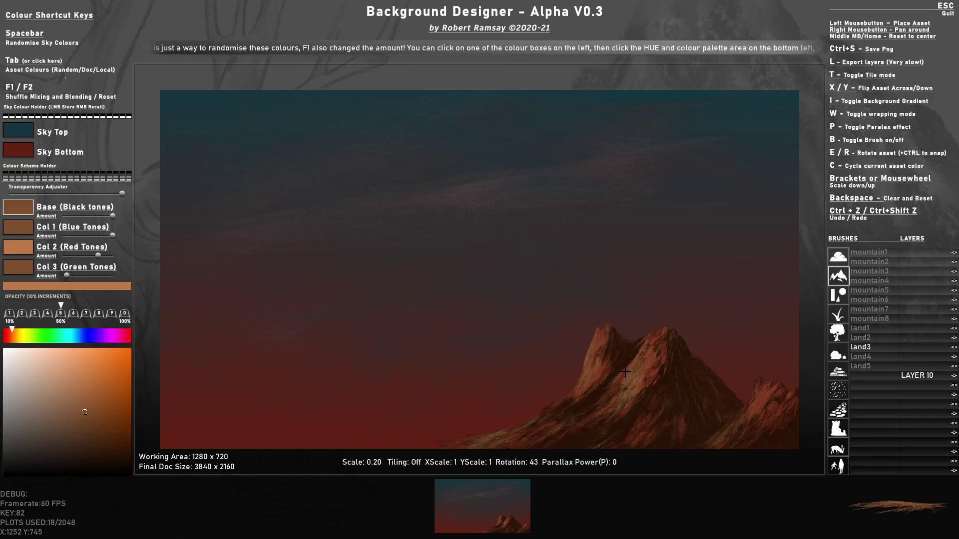
{"action": "left_click", "coordinate": [626, 371]}
{"action": "left_click", "coordinate": [626, 372]}
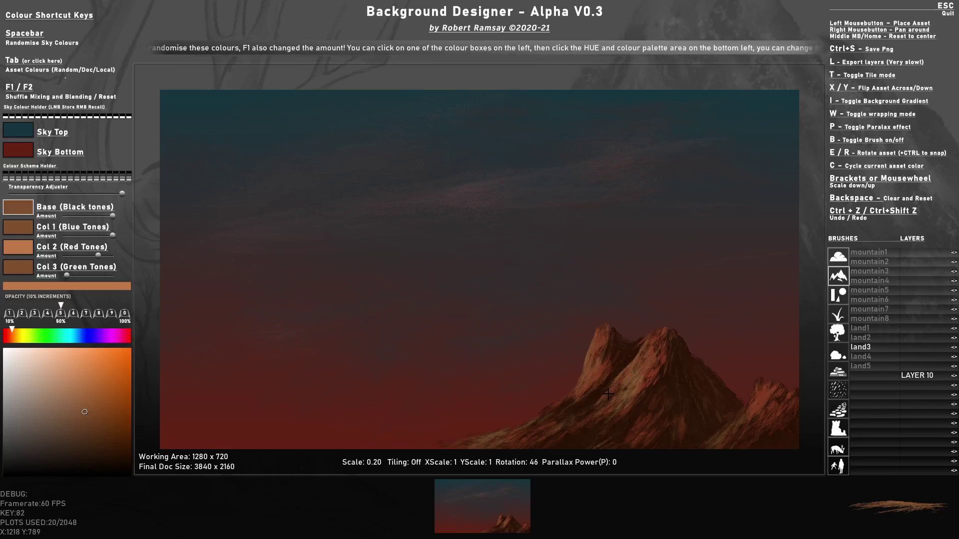
{"action": "key", "text": "r"}
{"action": "scroll", "coordinate": [592, 405], "scroll_direction": "down", "scroll_amount": 1}
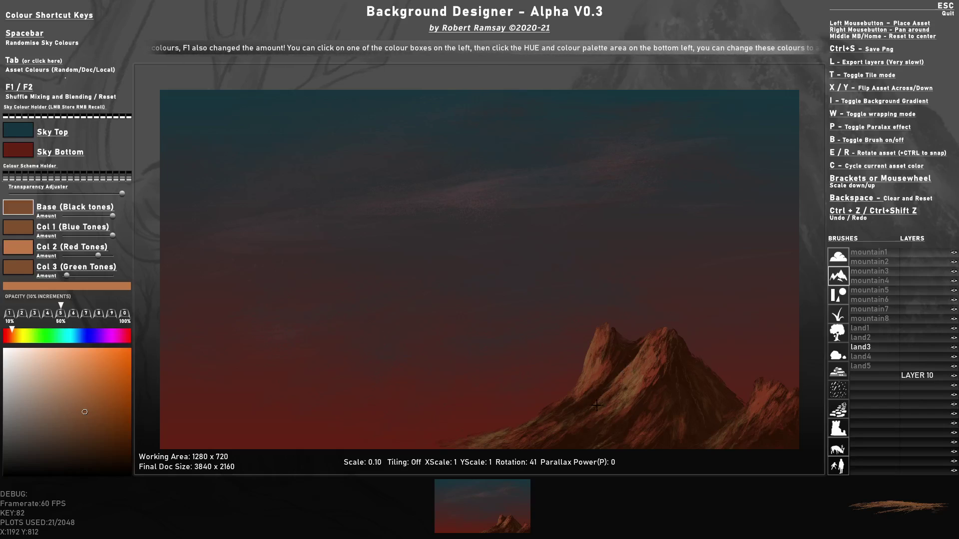
{"action": "key", "text": "r"}
{"action": "left_click", "coordinate": [595, 404]}
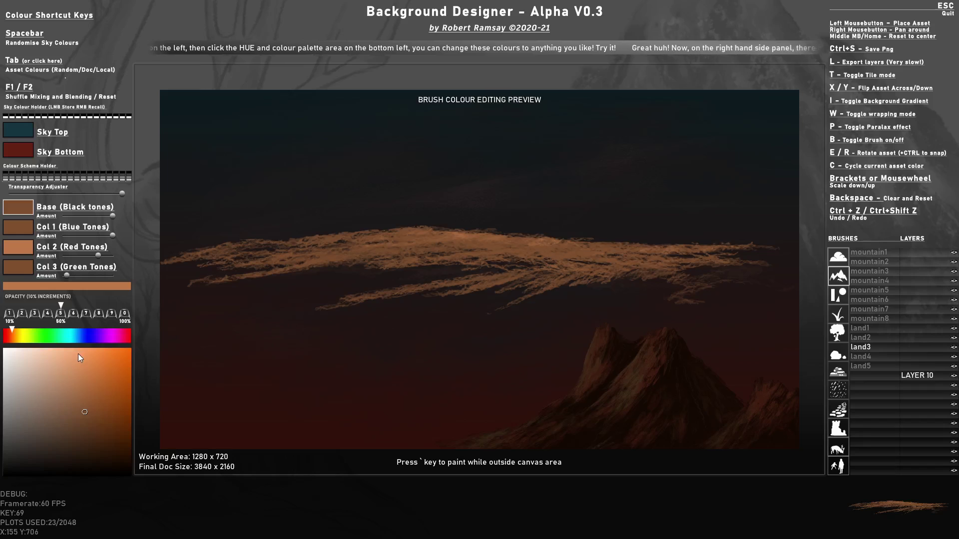
Set the land3 brush's Base colour to yellow and stamp it up the mountain's lower-left slope, adjusting the rotation to follow the ridge
{"action": "left_click", "coordinate": [94, 381]}
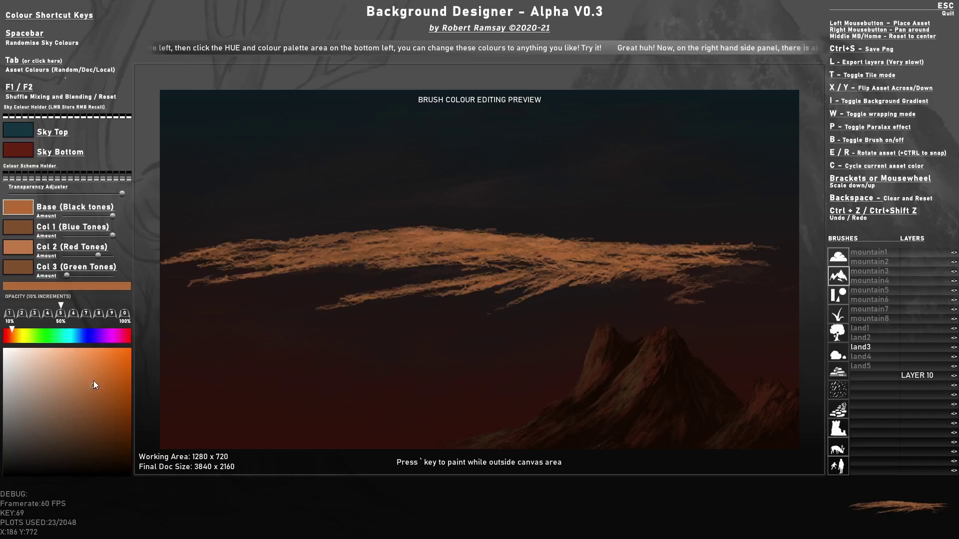
{"action": "left_click", "coordinate": [23, 336]}
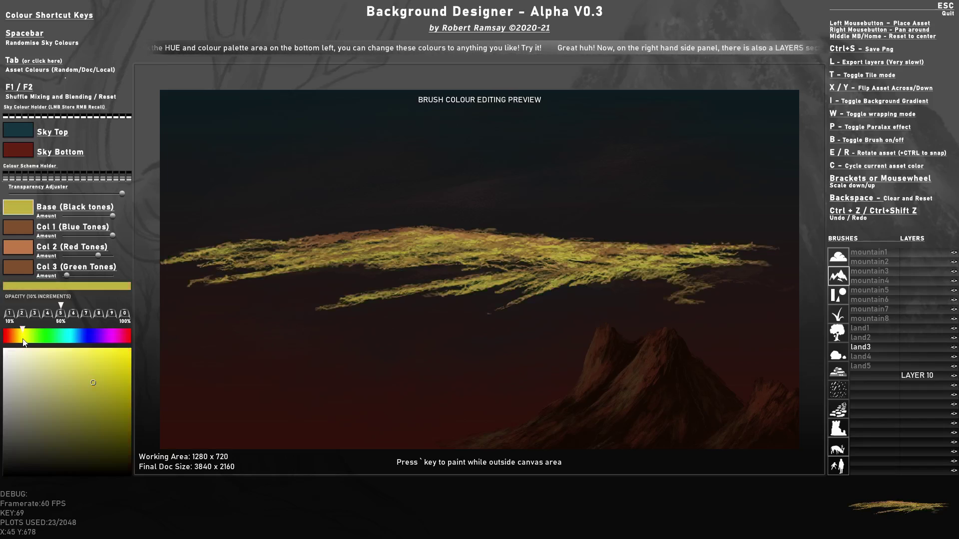
{"action": "key", "text": "r"}
{"action": "key", "text": "r"}
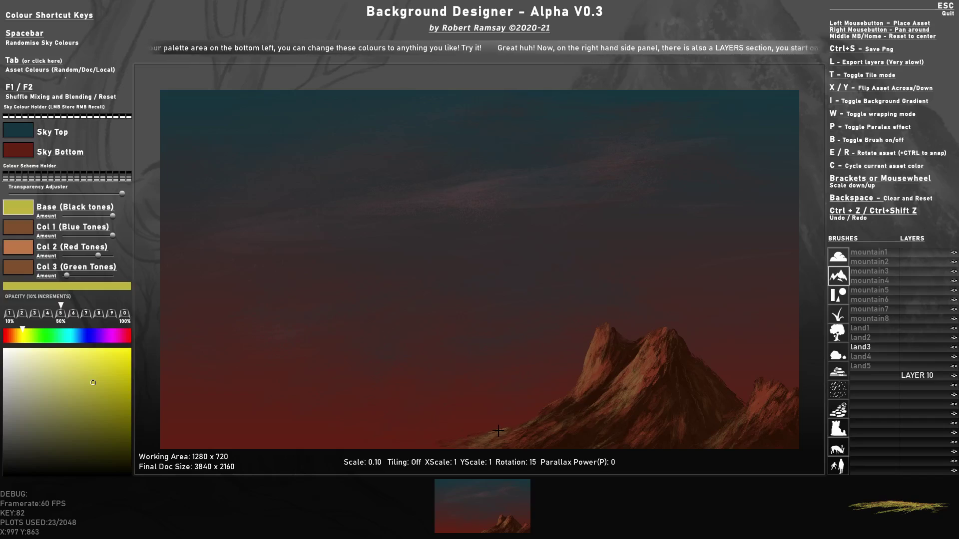
{"action": "left_click", "coordinate": [493, 431]}
{"action": "key", "text": "e"}
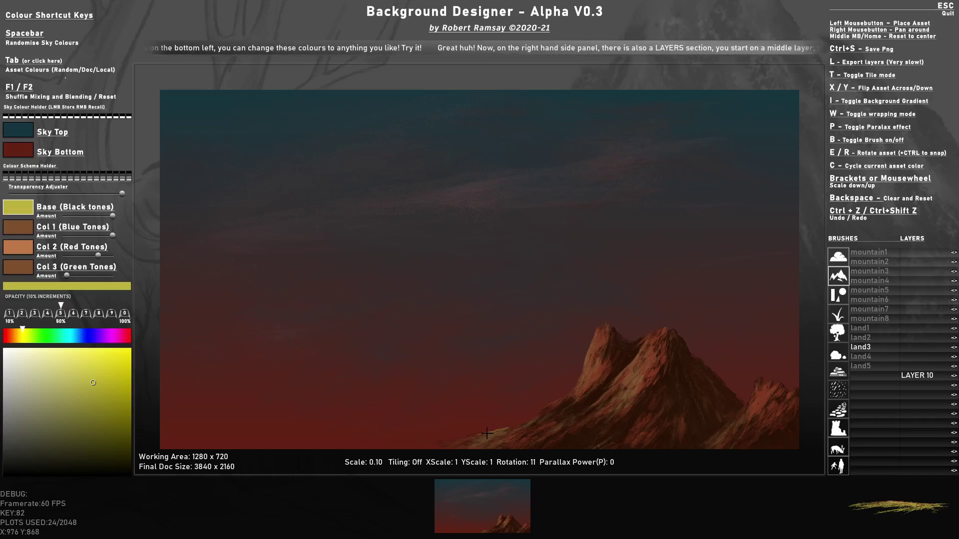
{"action": "left_click", "coordinate": [488, 433]}
{"action": "key", "text": "e"}
{"action": "key", "text": "e"}
{"action": "key", "text": "e"}
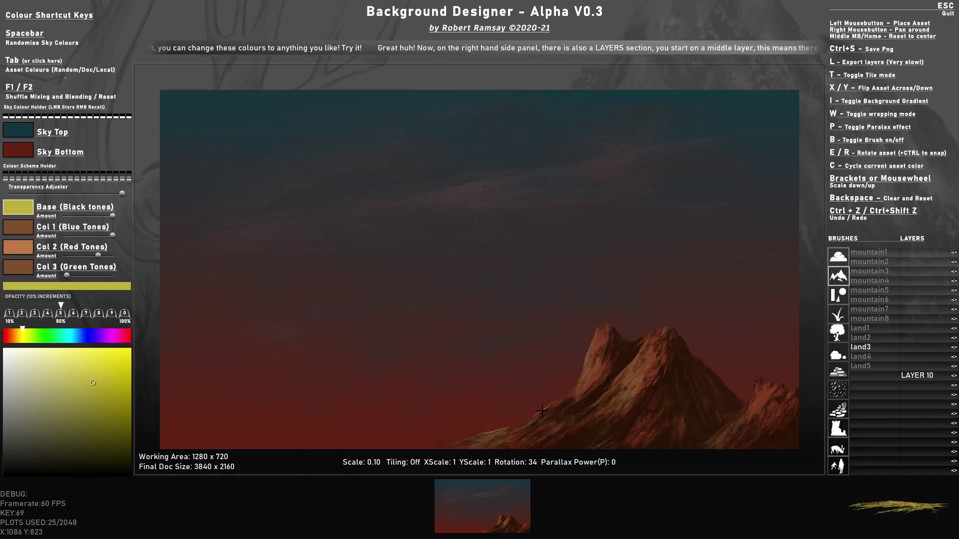
{"action": "left_click", "coordinate": [534, 417]}
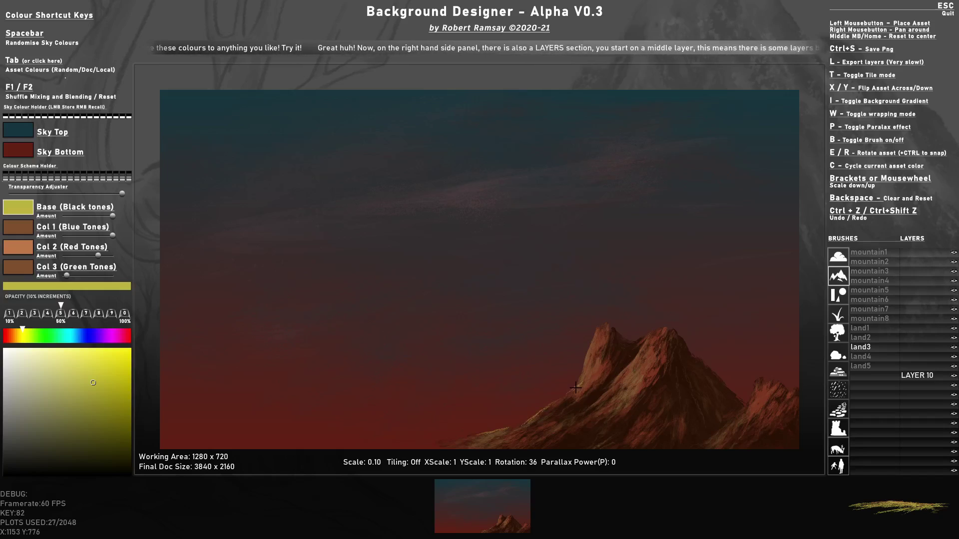
Switch to Layer 7 and choose the cloud6 brush at 100% opacity
{"action": "left_click", "coordinate": [918, 405]}
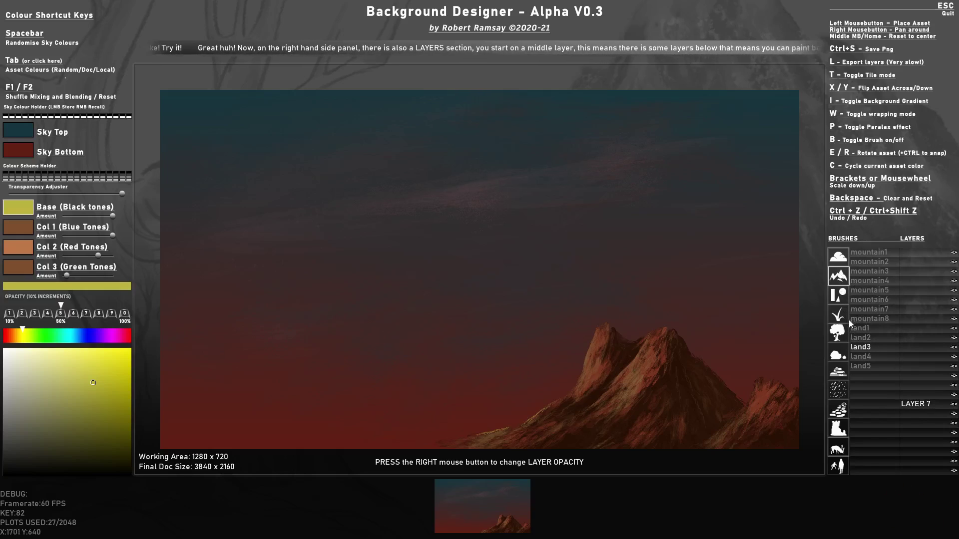
{"action": "left_click", "coordinate": [835, 259]}
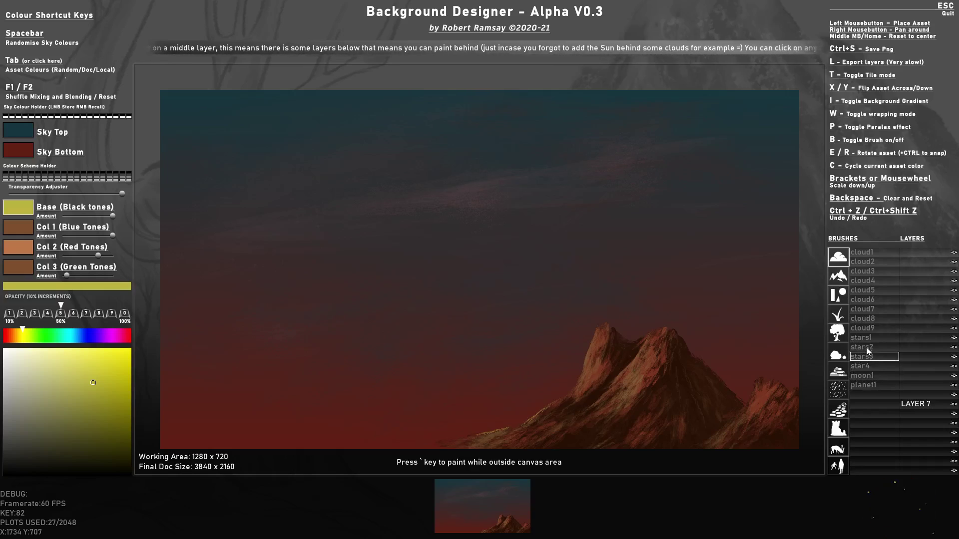
{"action": "left_click", "coordinate": [862, 299]}
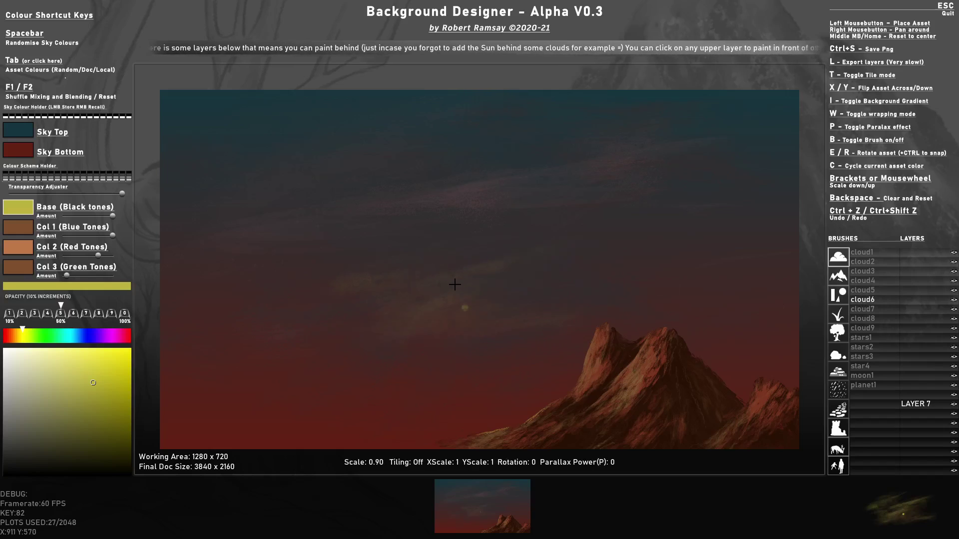
{"action": "key", "text": "0"}
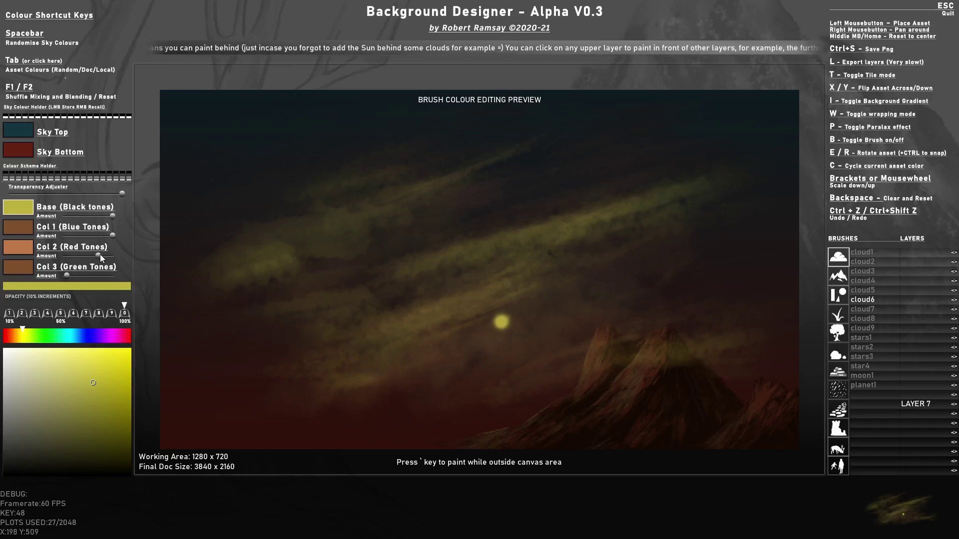
Raise the cloud6 brush's Col 2 and Col 3 amounts to full and colour Base vivid blue, Col 1 orange and Col 2 muted brown
{"action": "left_click_drag", "start_coordinate": [70, 276], "coordinate": [115, 279]}
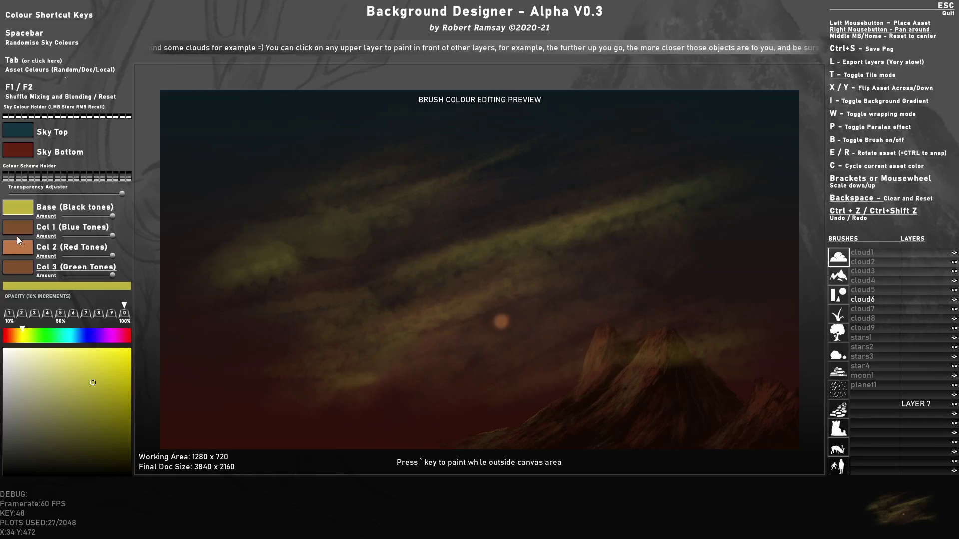
{"action": "left_click", "coordinate": [86, 338]}
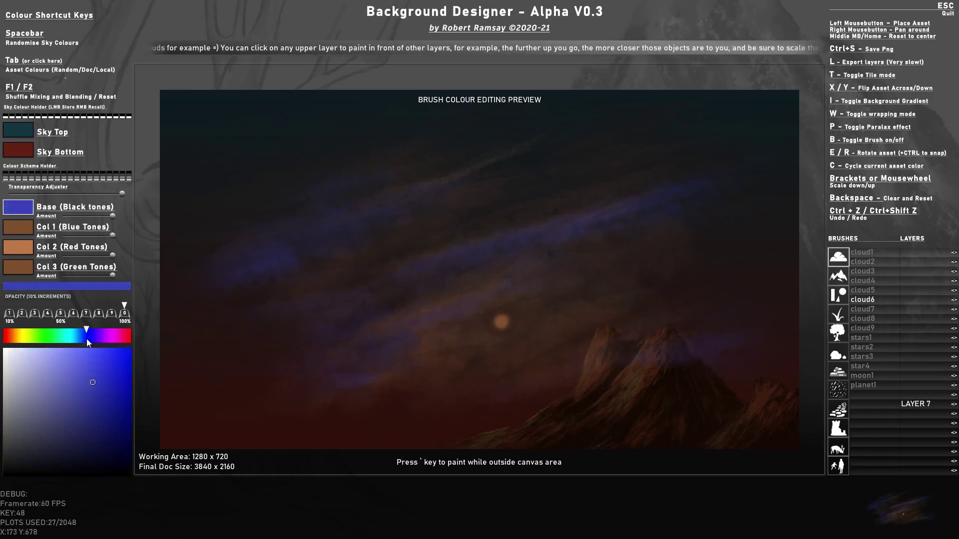
{"action": "left_click", "coordinate": [113, 361]}
{"action": "left_click", "coordinate": [21, 230]}
{"action": "left_click_drag", "start_coordinate": [104, 391], "coordinate": [117, 359]}
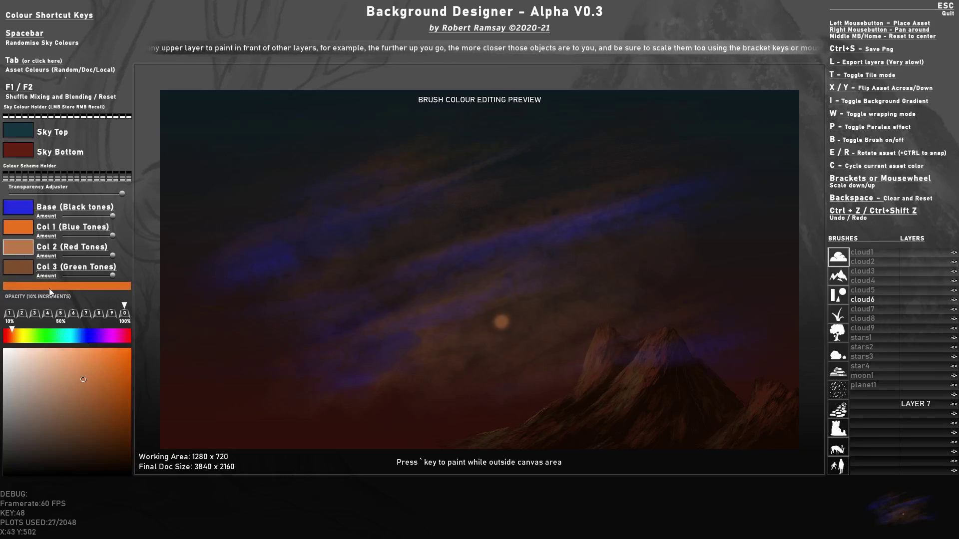
{"action": "left_click_drag", "start_coordinate": [110, 363], "coordinate": [85, 412]}
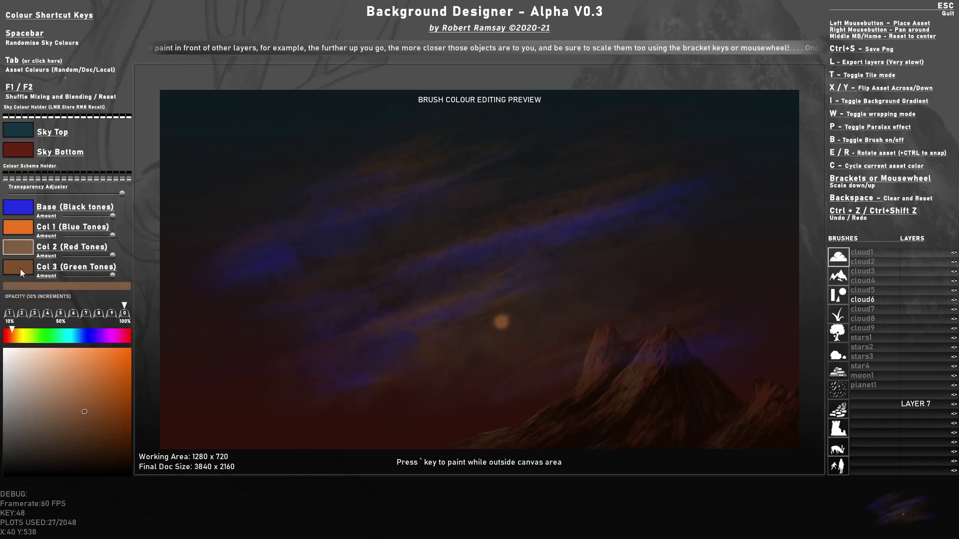
Try cream and yellow for the cloud6 brush's Col 3 (Green Tones), settling on a golden orange
{"action": "left_click", "coordinate": [55, 335]}
{"action": "left_click_drag", "start_coordinate": [102, 372], "coordinate": [23, 351]}
{"action": "left_click", "coordinate": [26, 335]}
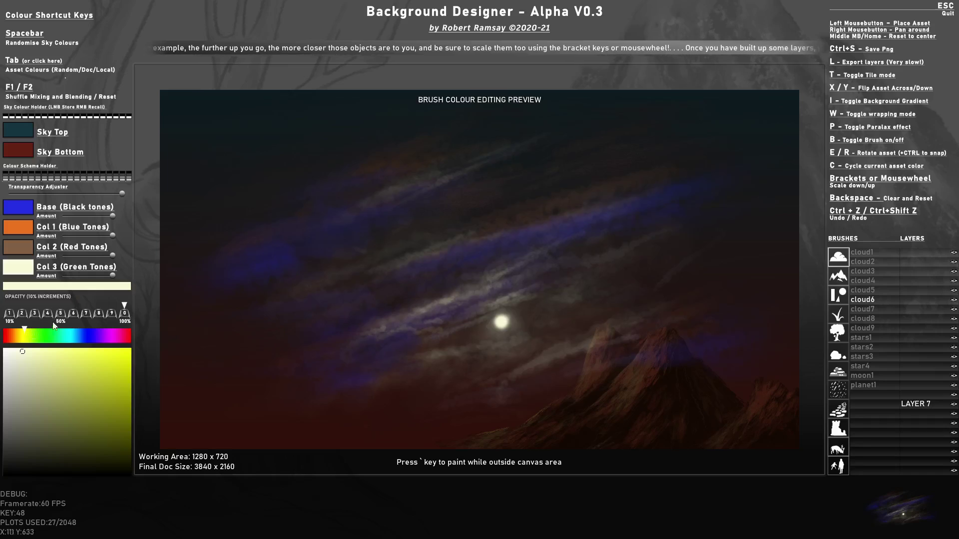
{"action": "left_click", "coordinate": [65, 358]}
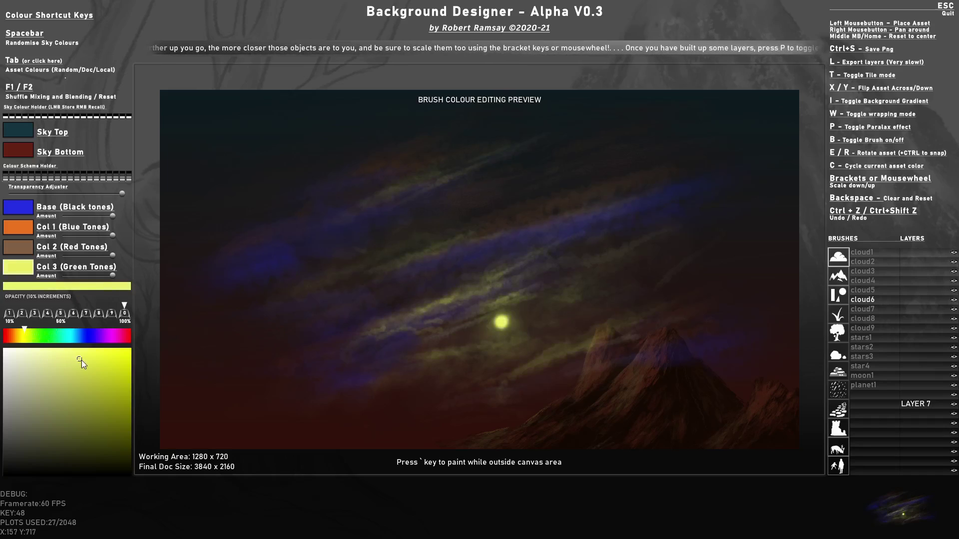
{"action": "left_click", "coordinate": [75, 360]}
{"action": "left_click", "coordinate": [21, 333]}
{"action": "left_click_drag", "start_coordinate": [21, 333], "coordinate": [16, 333]}
{"action": "left_click", "coordinate": [123, 363]}
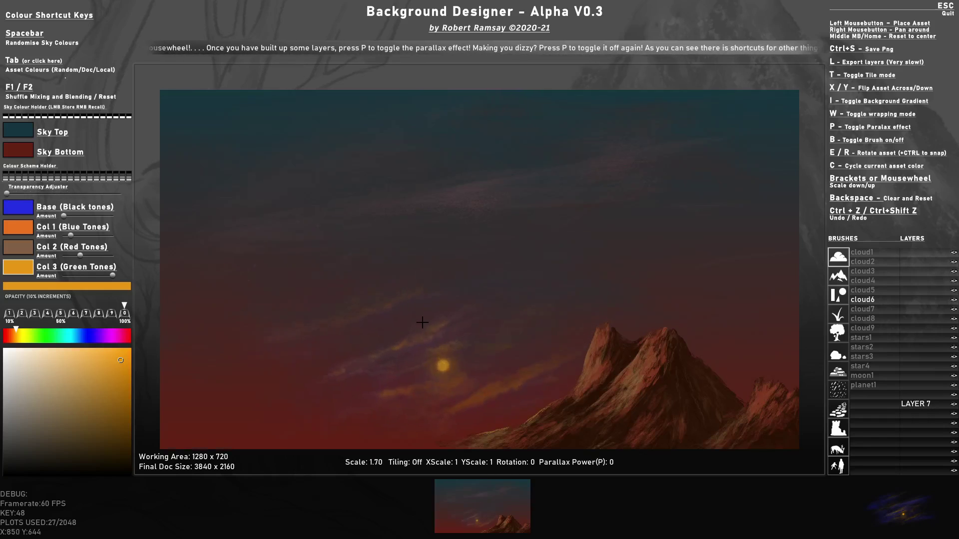
Scale the cloud6 brush to 2.30 at 40% opacity and stamp it beside the mountain on Layer 7 and again on Layer 11
{"action": "scroll", "coordinate": [422, 320], "scroll_direction": "up", "scroll_amount": 2}
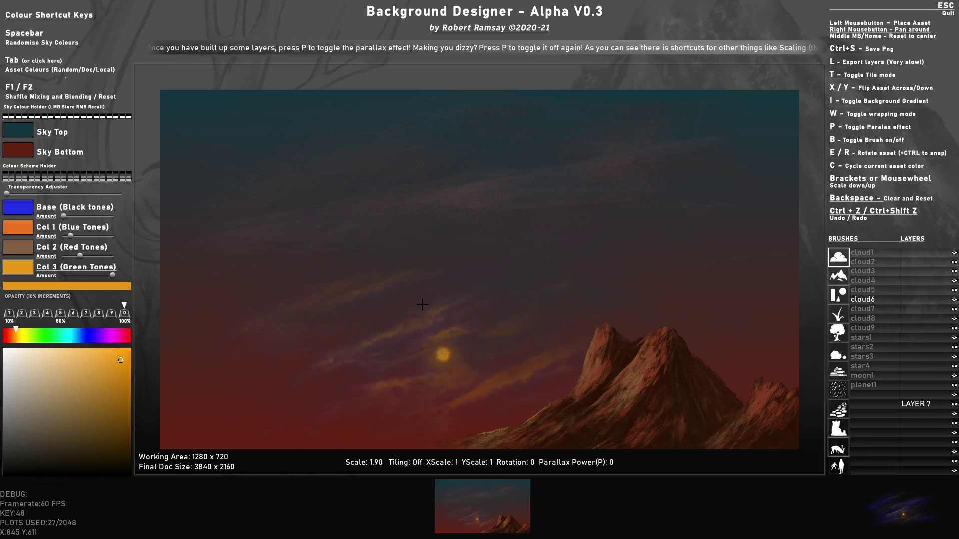
{"action": "key", "text": "4"}
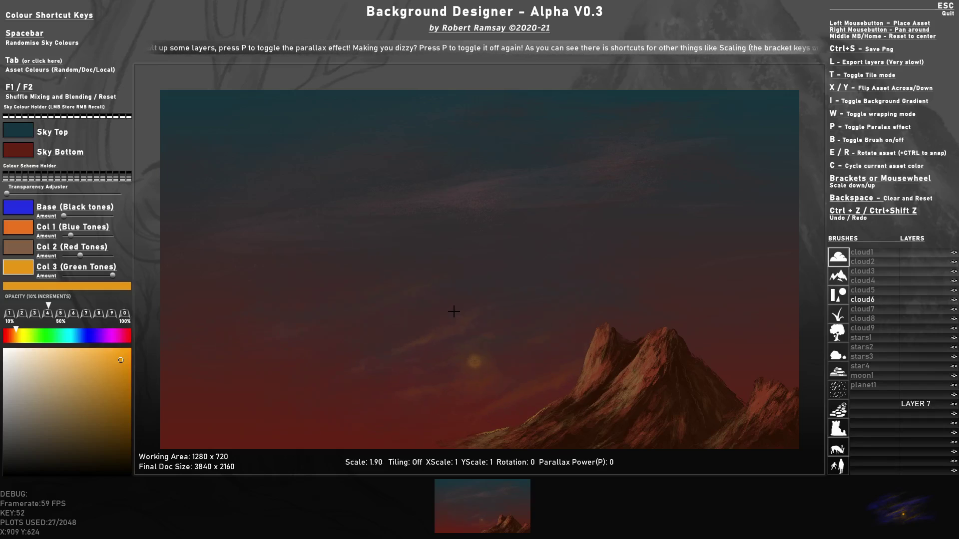
{"action": "scroll", "coordinate": [454, 312], "scroll_direction": "up", "scroll_amount": 4}
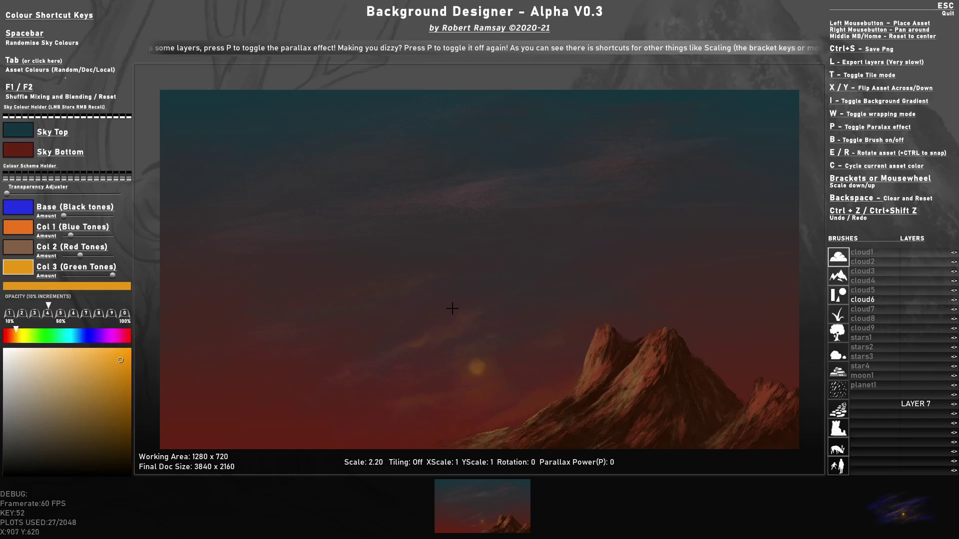
{"action": "left_click", "coordinate": [430, 292]}
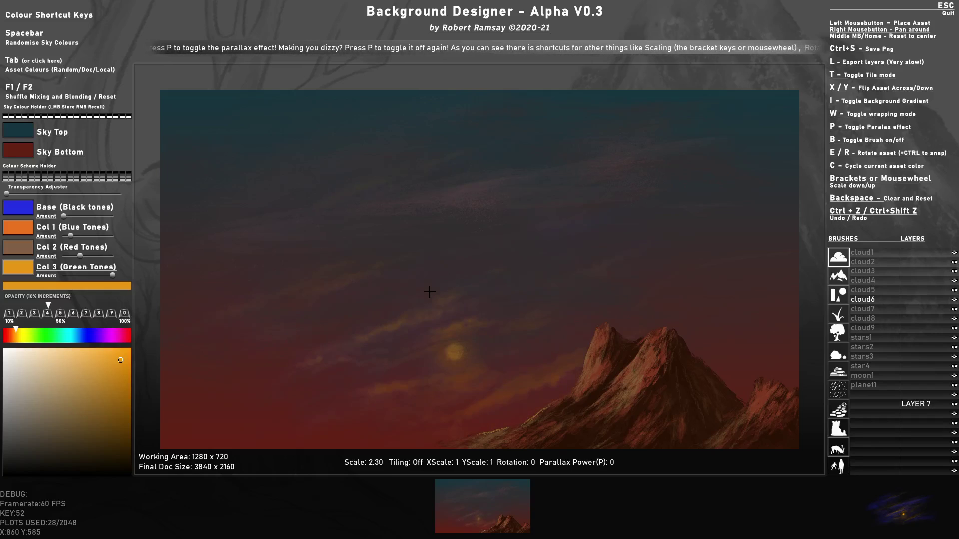
{"action": "left_click", "coordinate": [925, 366]}
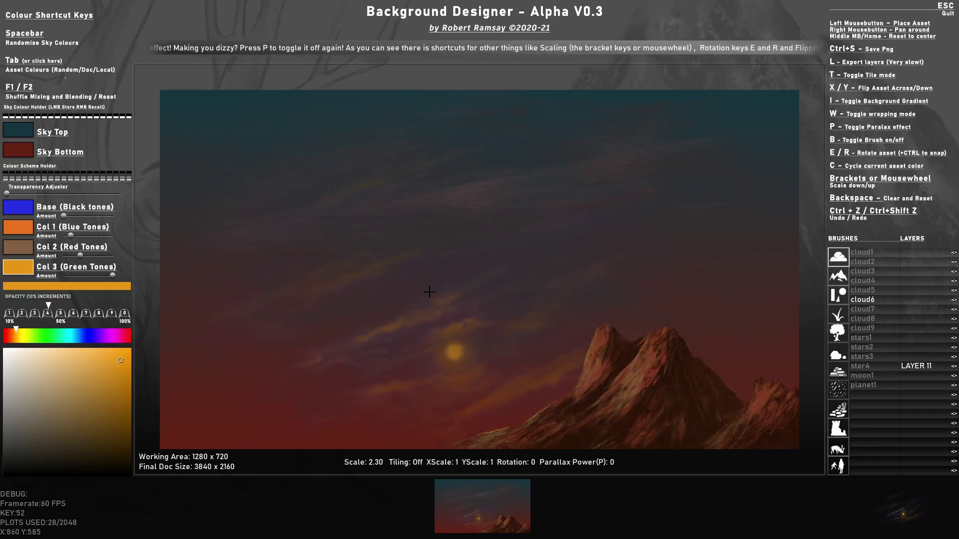
{"action": "left_click", "coordinate": [430, 292]}
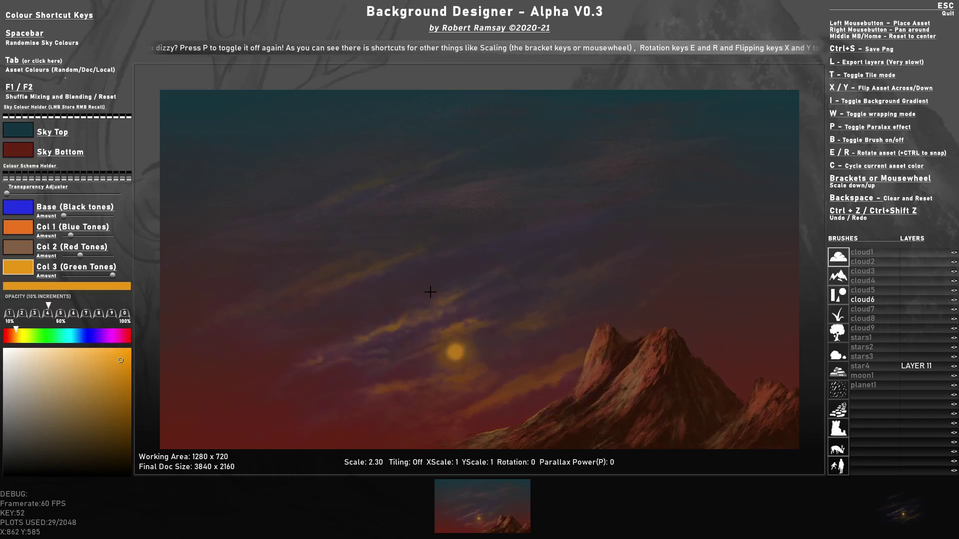
Choose the Circle3 shape brush, raise its Base amount and recolour Base with the golden orange sampled from Col 3
{"action": "left_click", "coordinate": [839, 296]}
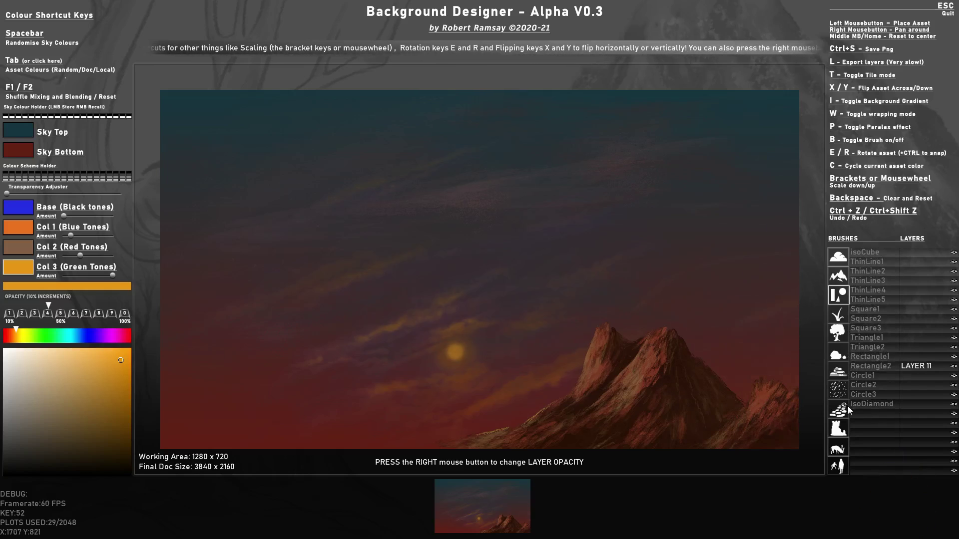
{"action": "left_click", "coordinate": [879, 394]}
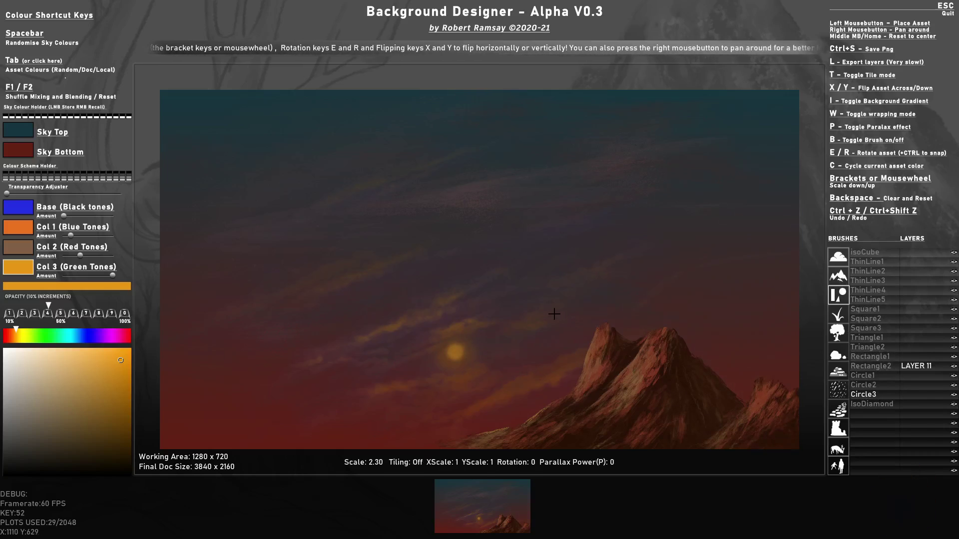
{"action": "left_click_drag", "start_coordinate": [64, 215], "coordinate": [97, 216]}
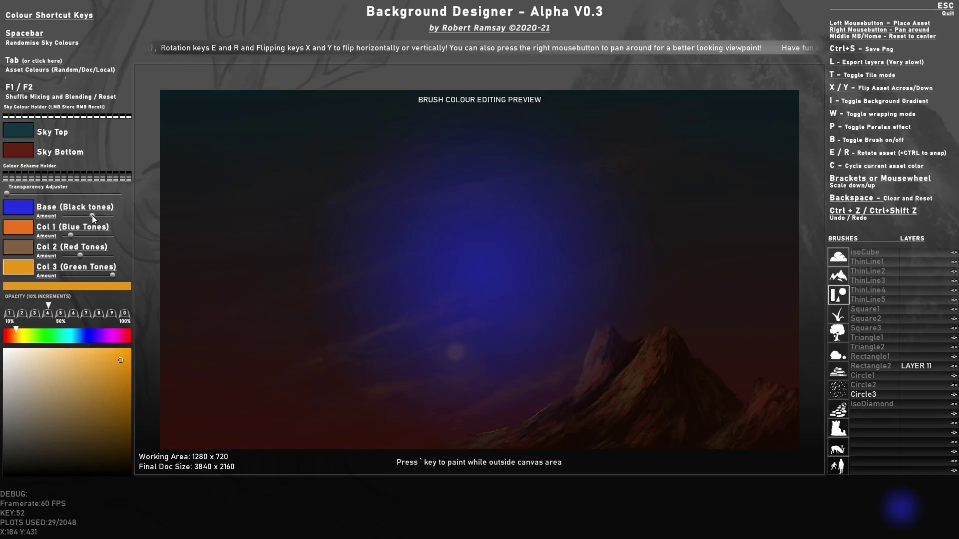
{"action": "left_click", "coordinate": [28, 213]}
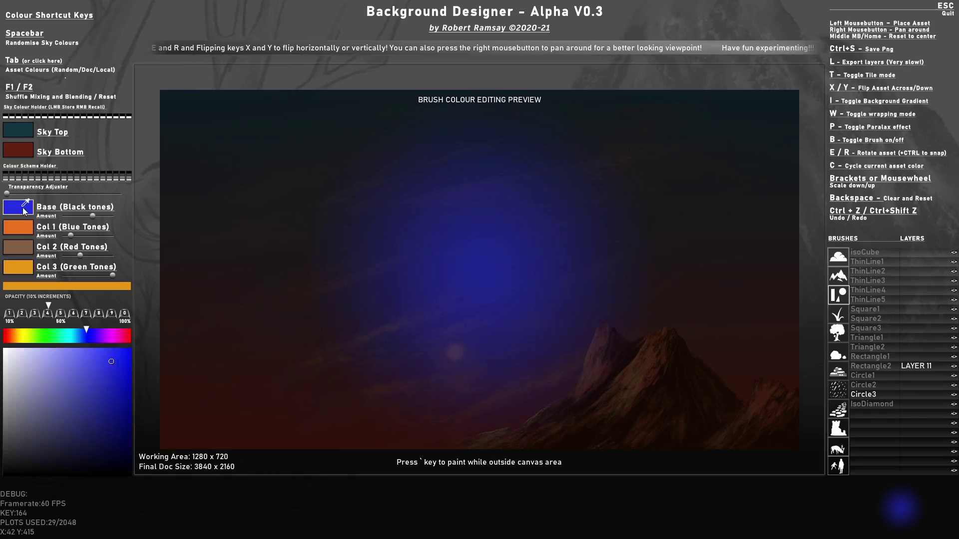
{"action": "left_click", "coordinate": [27, 268], "text": "alt"}
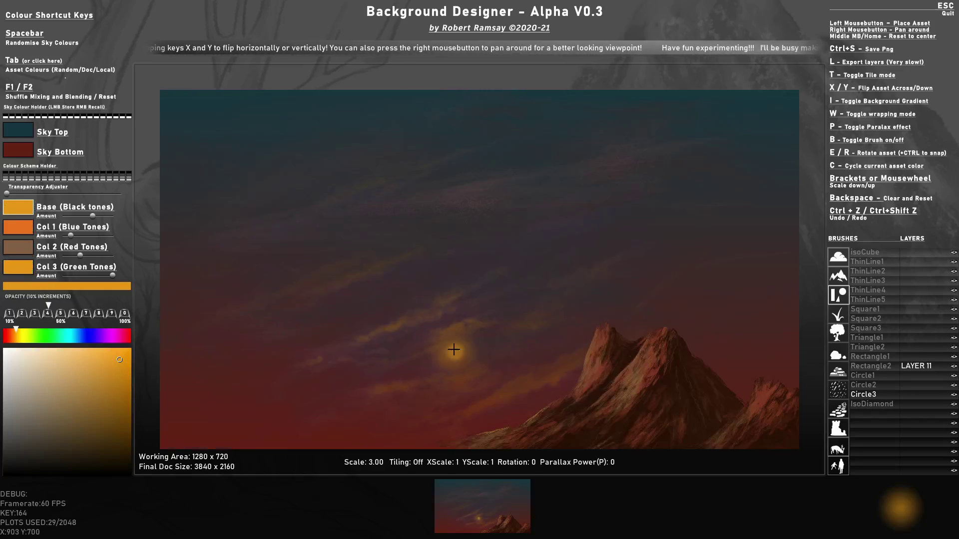
Stamp two soft Circle3 glows over the sun on Layer 11 at 20% opacity, at scale 5.10 and about 8.10
{"action": "scroll", "coordinate": [453, 353], "scroll_direction": "up", "scroll_amount": 5}
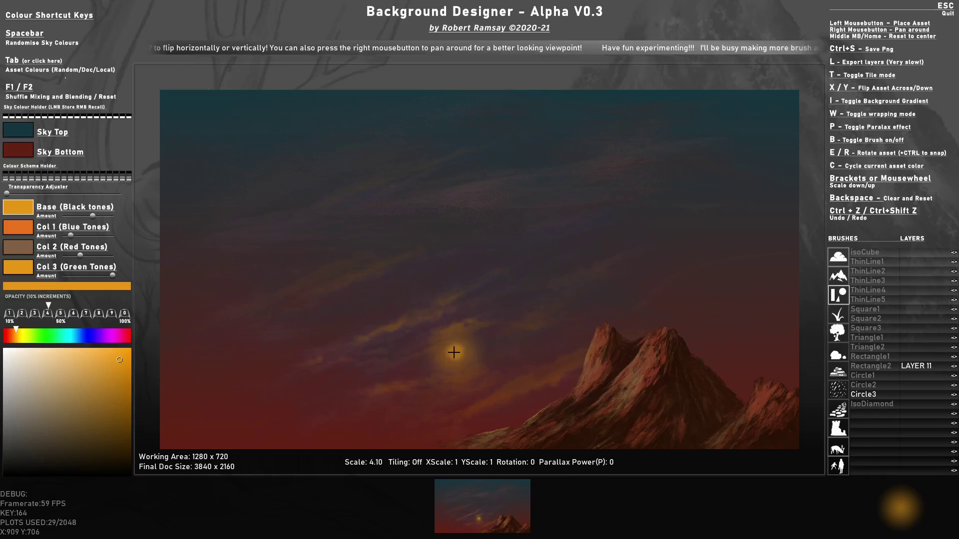
{"action": "key", "text": "2"}
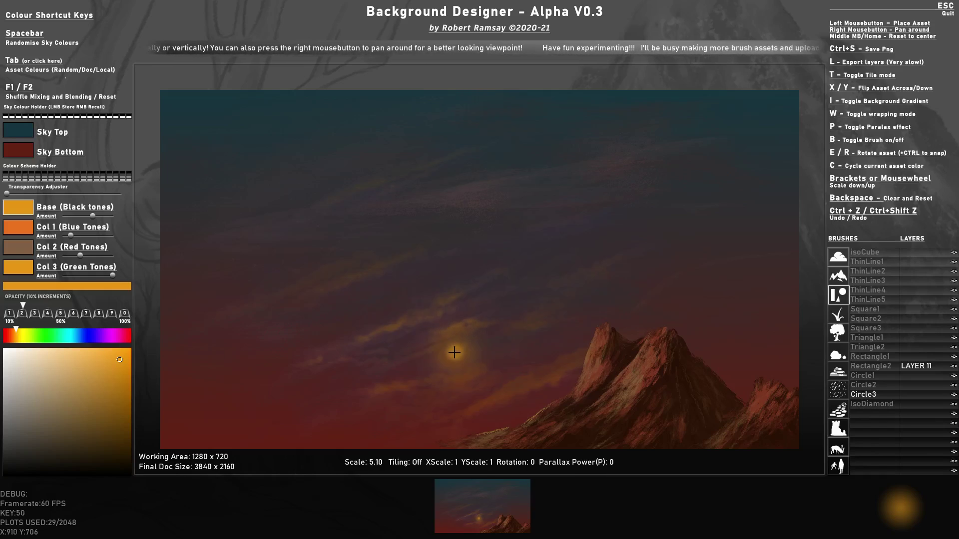
{"action": "left_click", "coordinate": [459, 350]}
{"action": "scroll", "coordinate": [448, 353], "scroll_direction": "up", "scroll_amount": 4}
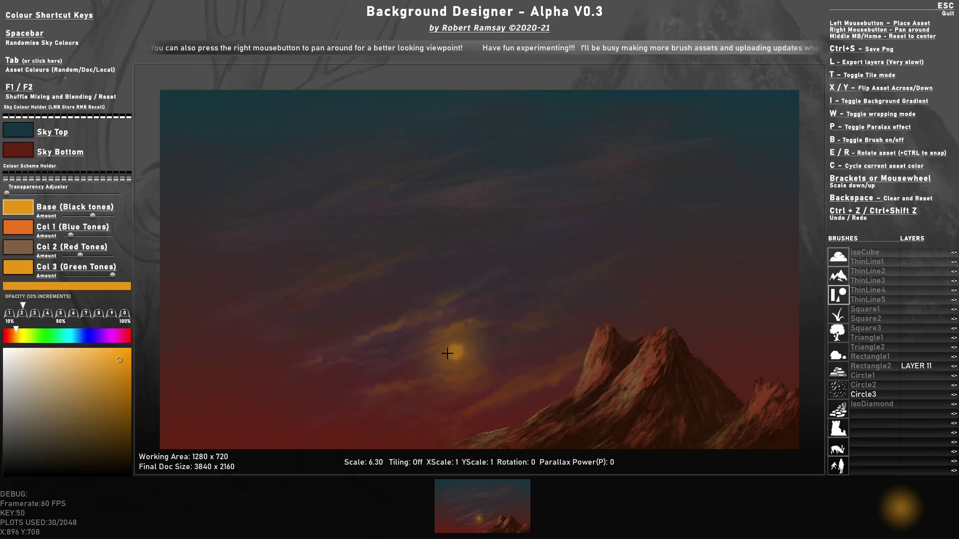
{"action": "scroll", "coordinate": [448, 353], "scroll_direction": "up", "scroll_amount": 3}
{"action": "left_click", "coordinate": [450, 352]}
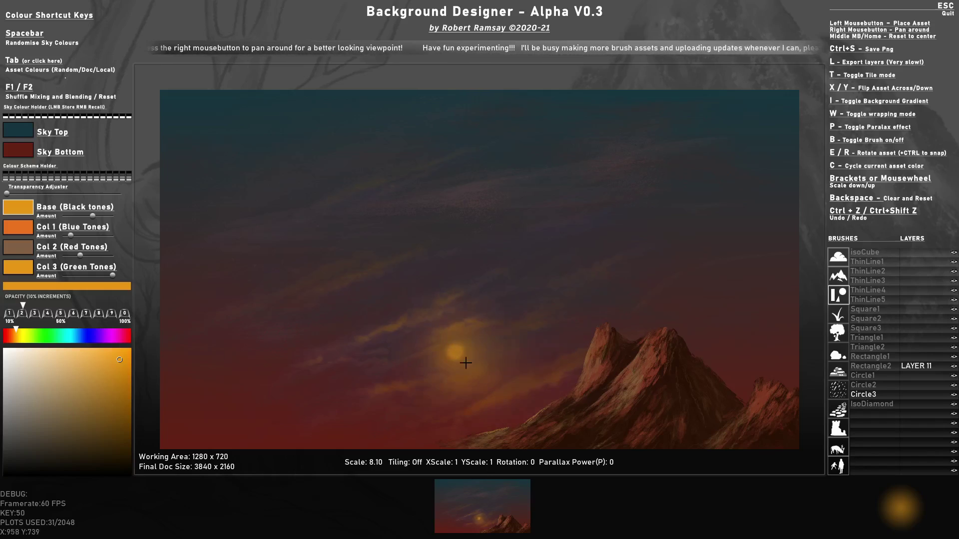
{"action": "scroll", "coordinate": [451, 351], "scroll_direction": "down", "scroll_amount": 1}
{"action": "scroll", "coordinate": [449, 350], "scroll_direction": "down", "scroll_amount": 6}
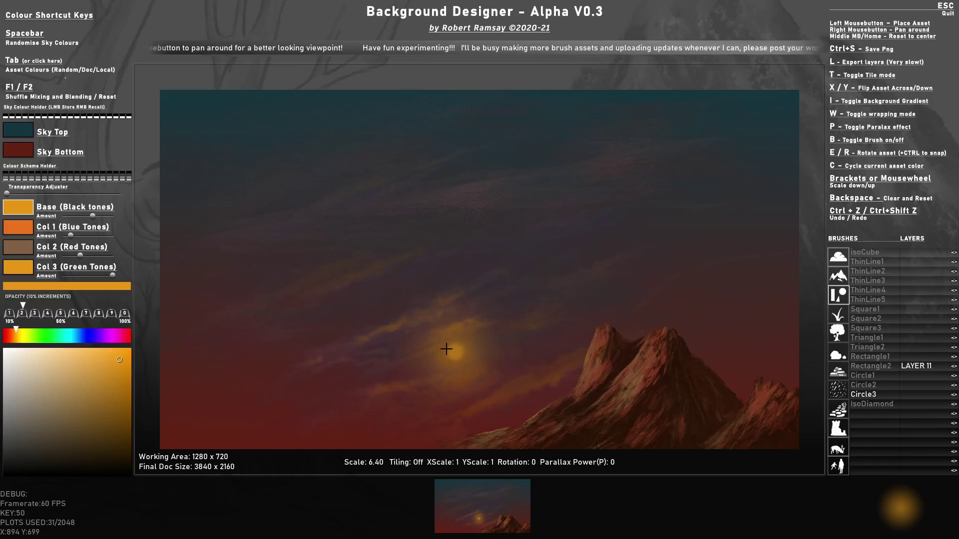
Lighten the Circle3 brush's Base to pale cream, raise its amount to full and set the opacity to 100%
{"action": "left_click_drag", "start_coordinate": [68, 362], "coordinate": [52, 350]}
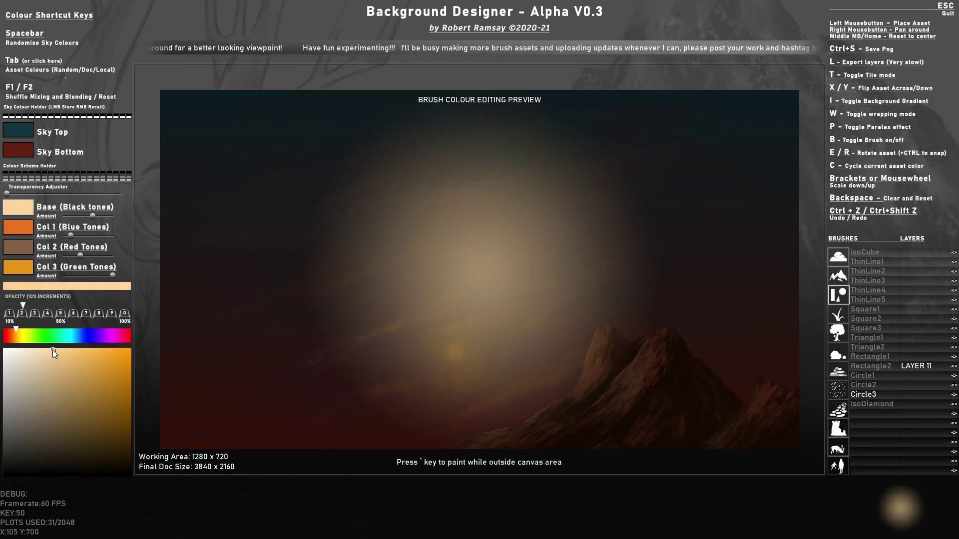
{"action": "left_click_drag", "start_coordinate": [99, 216], "coordinate": [118, 218]}
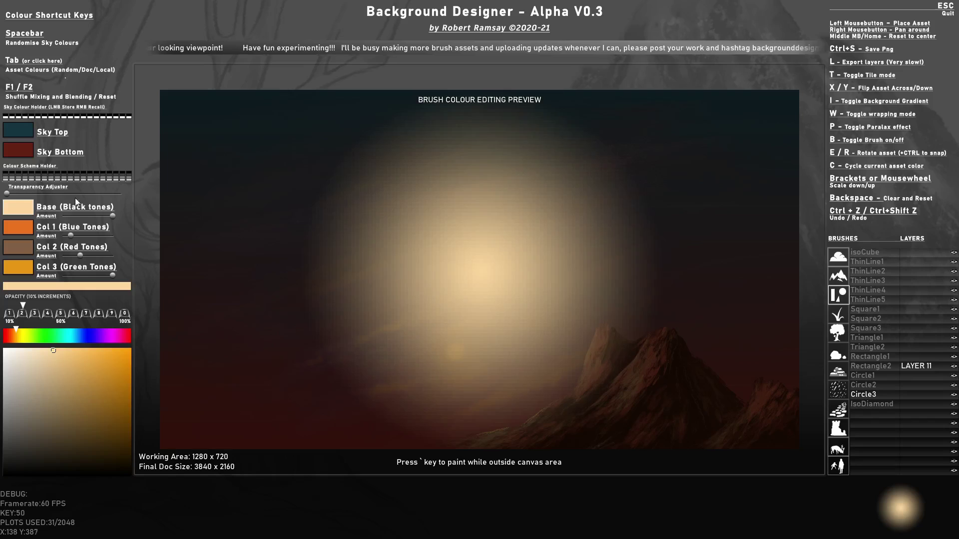
{"action": "key", "text": "0"}
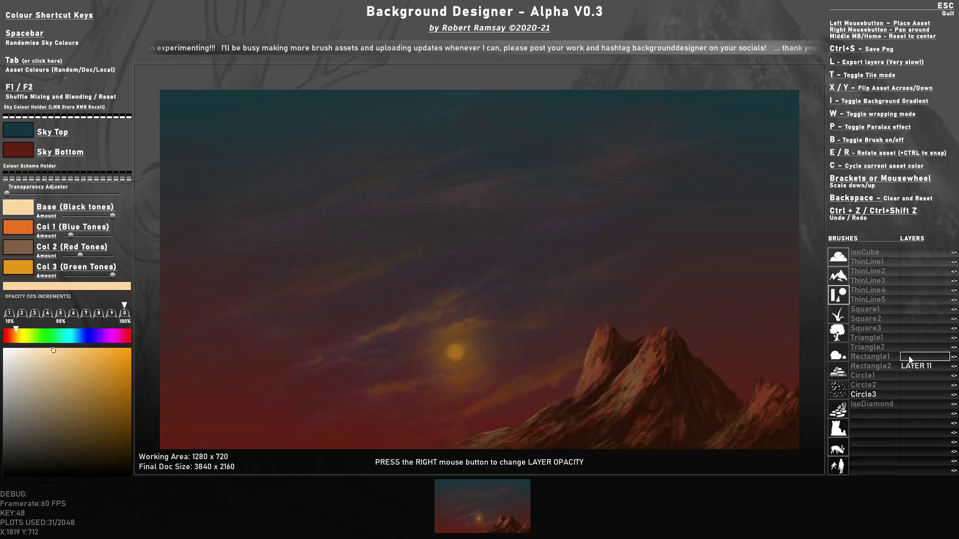
Scale the Circle3 brush down to about 1.30 and stamp it twice over the sun's centre on Layer 12
{"action": "scroll", "coordinate": [466, 352], "scroll_direction": "down", "scroll_amount": 10}
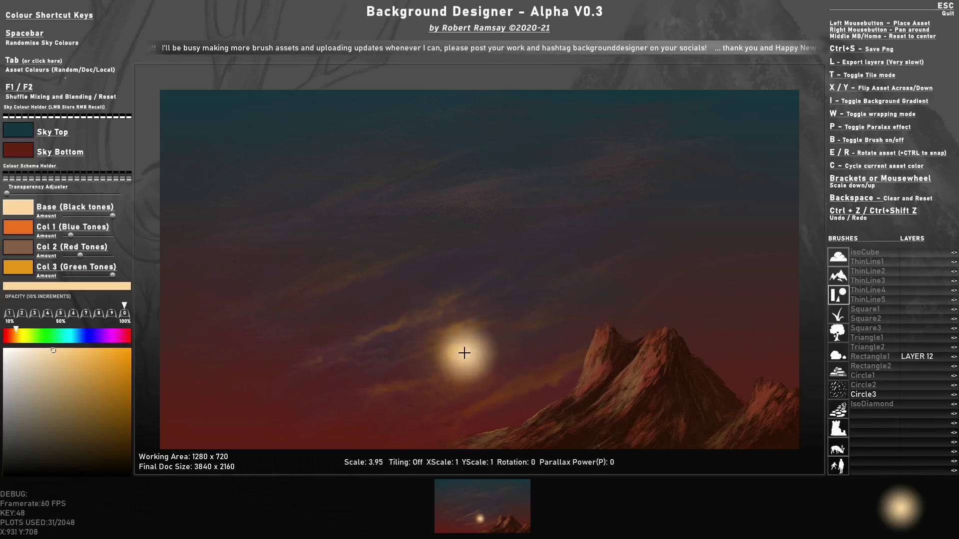
{"action": "scroll", "coordinate": [464, 352], "scroll_direction": "down", "scroll_amount": 10}
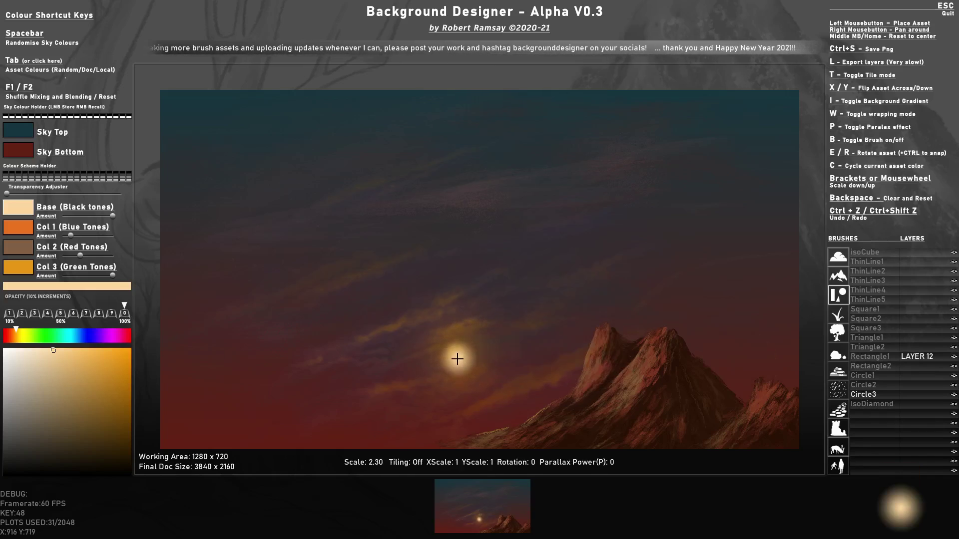
{"action": "scroll", "coordinate": [456, 361], "scroll_direction": "down", "scroll_amount": 2}
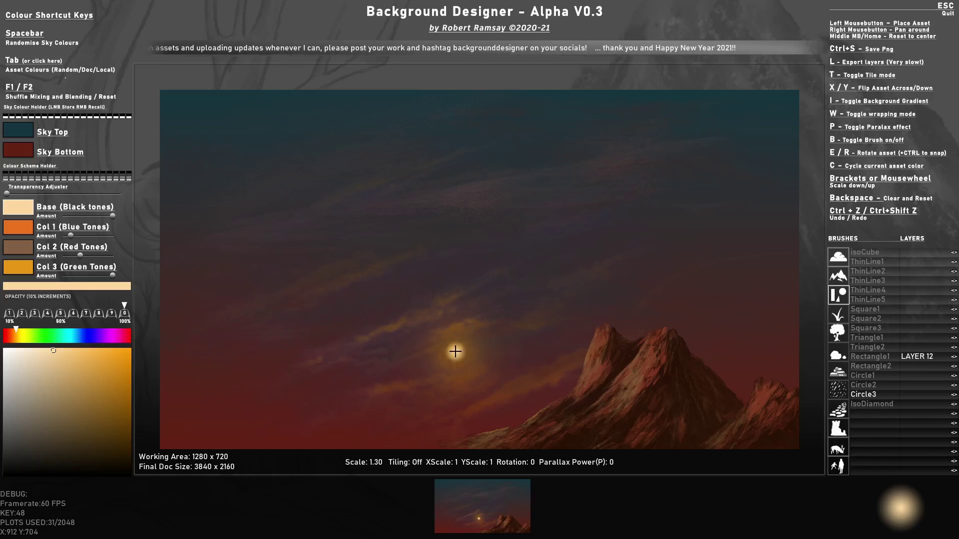
{"action": "left_click", "coordinate": [456, 352]}
{"action": "left_click", "coordinate": [455, 352]}
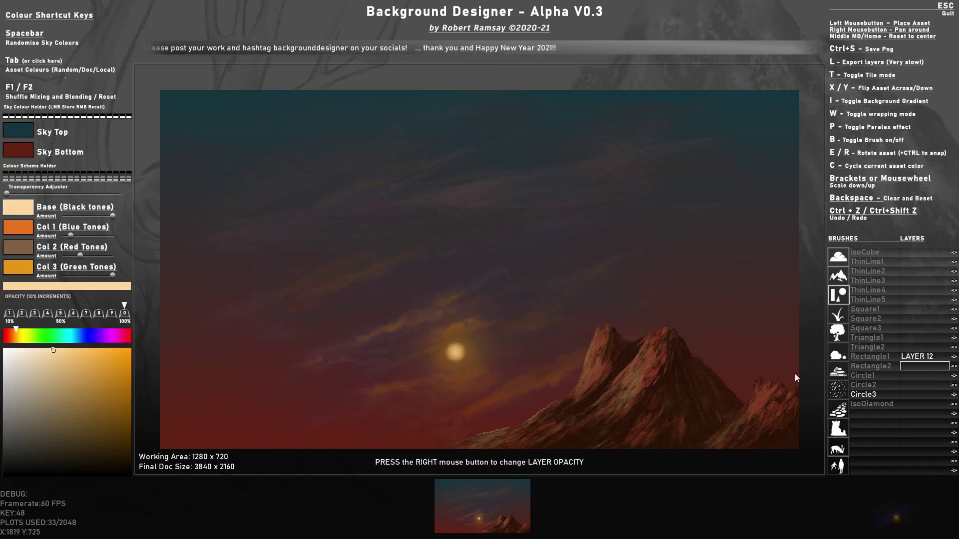
Choose the land3 brush from the mountain assets and shrink it to scale 0.55
{"action": "left_click", "coordinate": [839, 275]}
{"action": "left_click", "coordinate": [861, 346]}
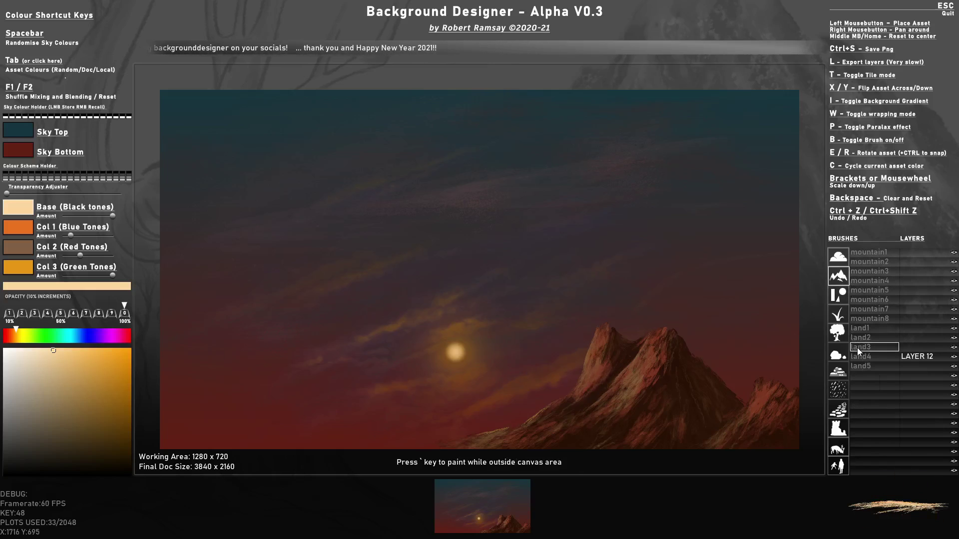
{"action": "key", "text": "bracketleft"}
{"action": "key", "text": "bracketleft"}
{"action": "key", "text": "bracketleft"}
{"action": "key", "text": "bracketleft"}
{"action": "key", "text": "bracketleft"}
{"action": "key", "text": "bracketleft"}
{"action": "key", "text": "bracketleft"}
{"action": "key", "text": "bracketleft"}
{"action": "key", "text": "bracketleft"}
{"action": "key", "text": "bracketleft"}
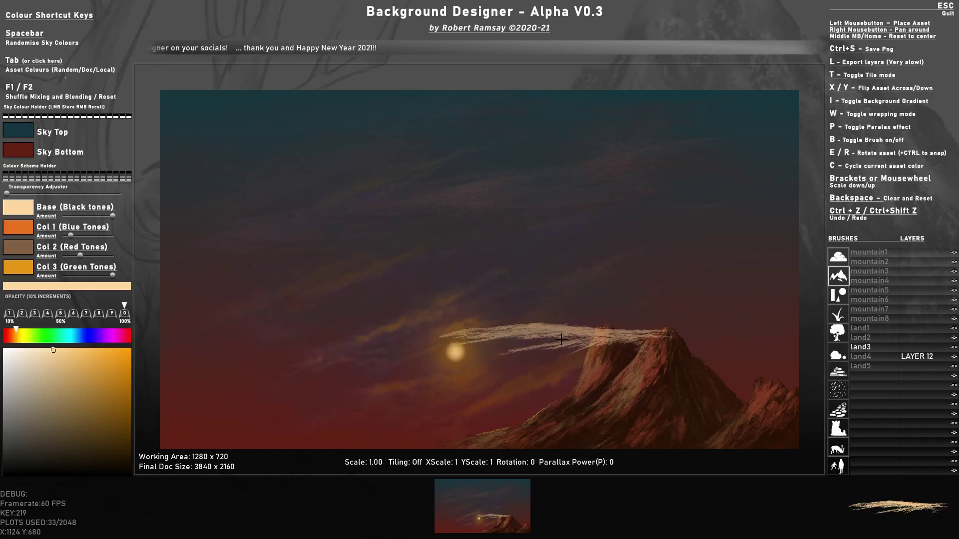
{"action": "key", "text": "bracketleft"}
{"action": "key", "text": "bracketleft"}
{"action": "key", "text": "bracketleft"}
{"action": "key", "text": "bracketleft"}
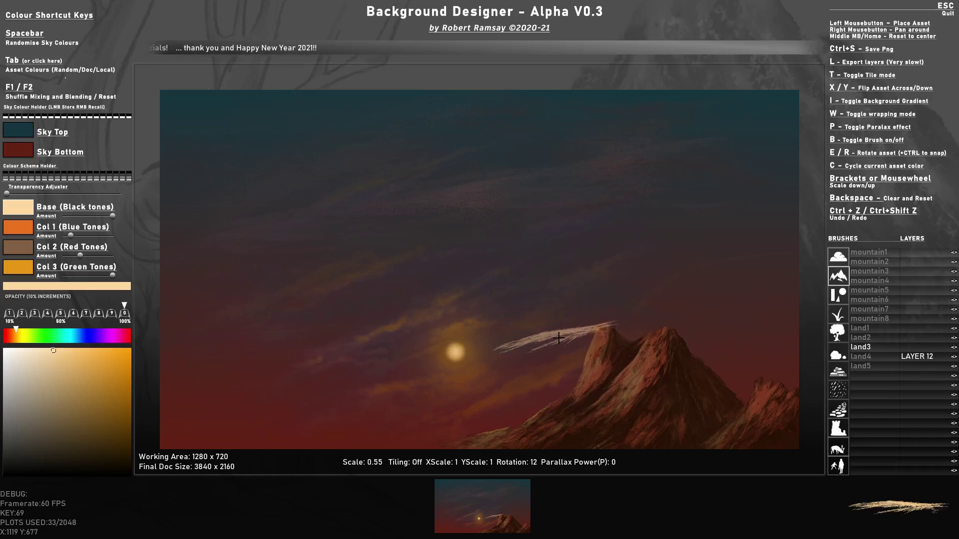
Rotate the land3 brush to about 72, scale it to 0.20 and stamp a highlight on the first peak's sun-facing edge
{"action": "key", "text": "e"}
{"action": "key", "text": "bracketleft"}
{"action": "key", "text": "bracketleft"}
{"action": "key", "text": "bracketleft"}
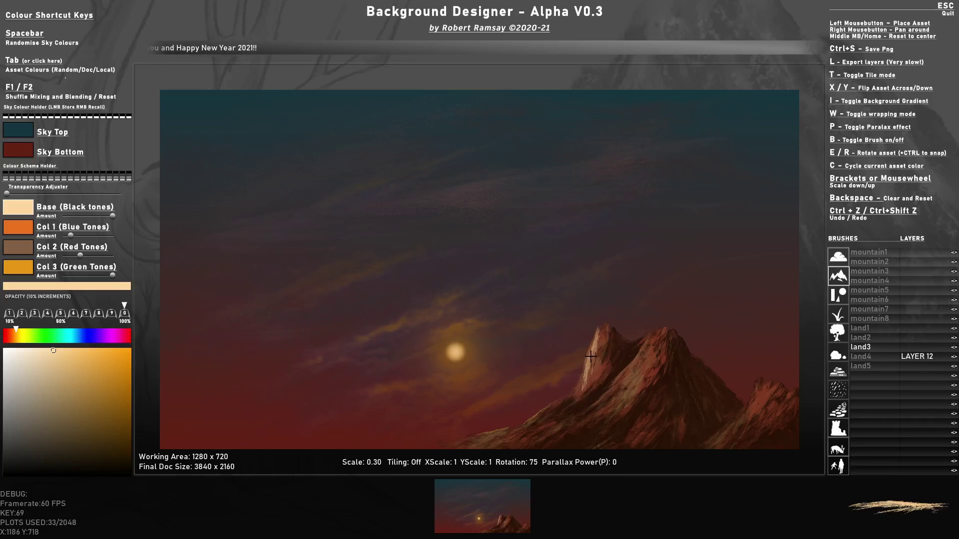
{"action": "key", "text": "r"}
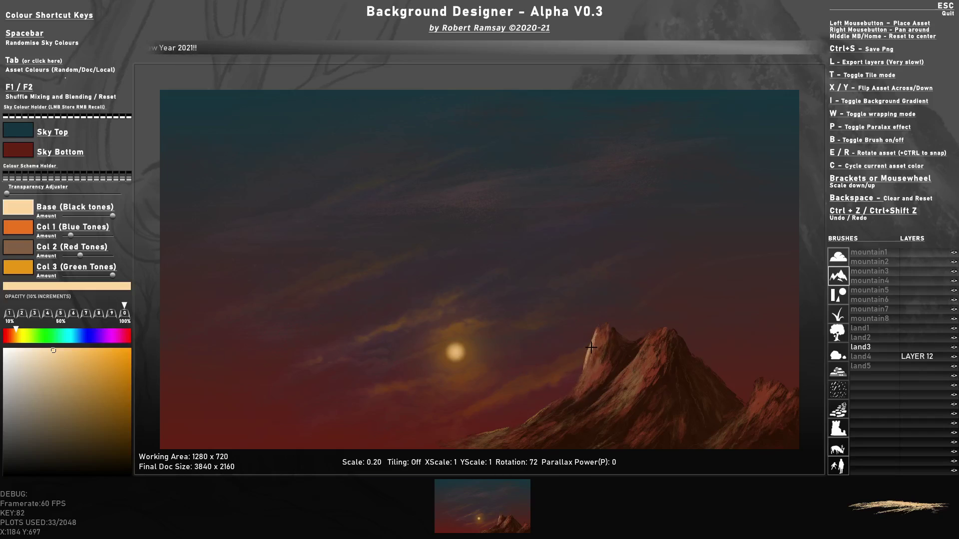
{"action": "left_click", "coordinate": [591, 355]}
Set the land3 brush to scale 0.15, rotation 76 and 30% opacity, and stamp more highlights along the first peak's sun-facing side
{"action": "key", "text": "r"}
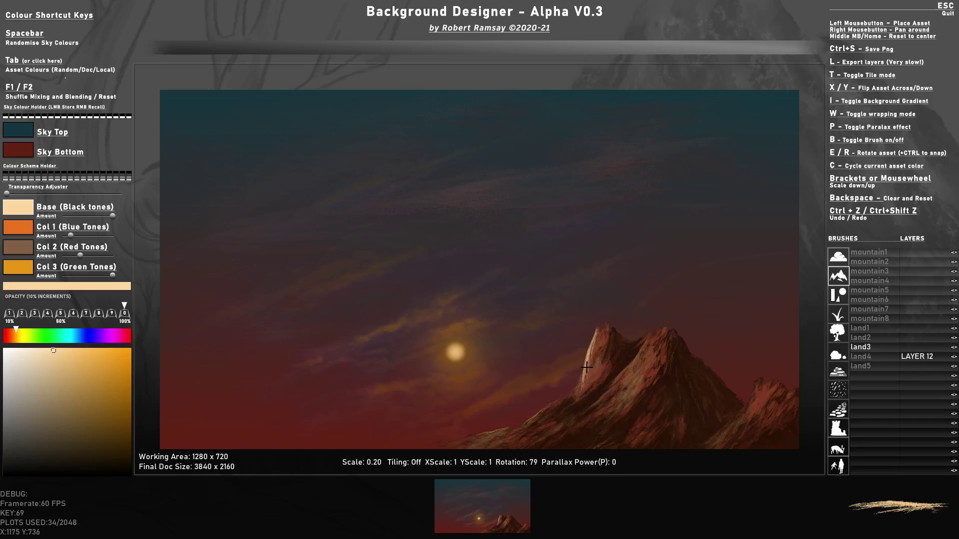
{"action": "scroll", "coordinate": [587, 367], "scroll_direction": "down", "scroll_amount": 1}
{"action": "key", "text": "r"}
{"action": "key", "text": "r"}
{"action": "key", "text": "r"}
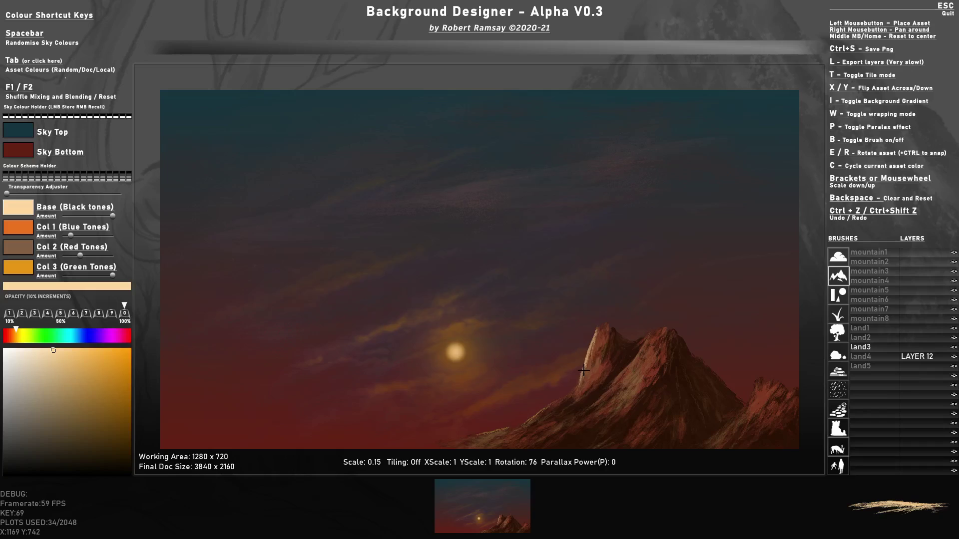
{"action": "key", "text": "3"}
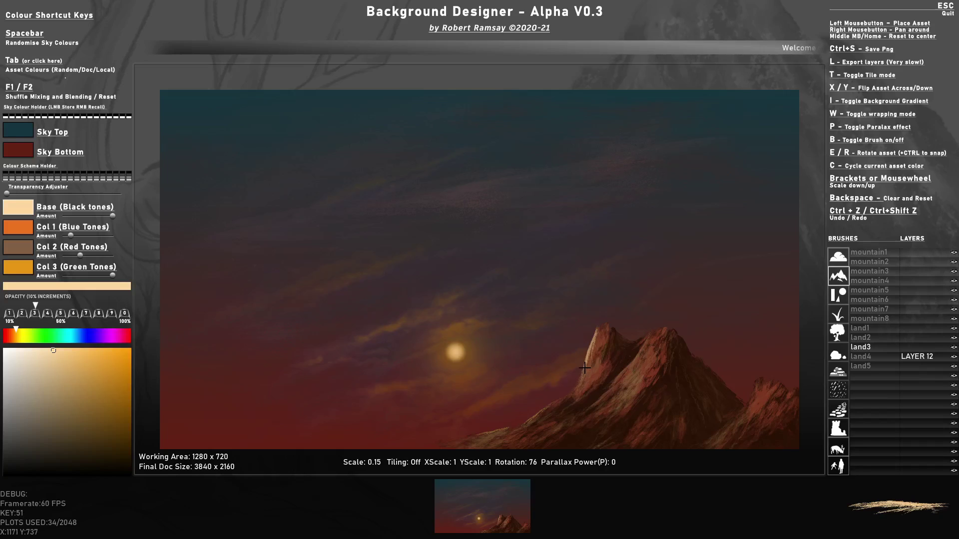
{"action": "left_click", "coordinate": [592, 355]}
{"action": "left_click", "coordinate": [593, 356]}
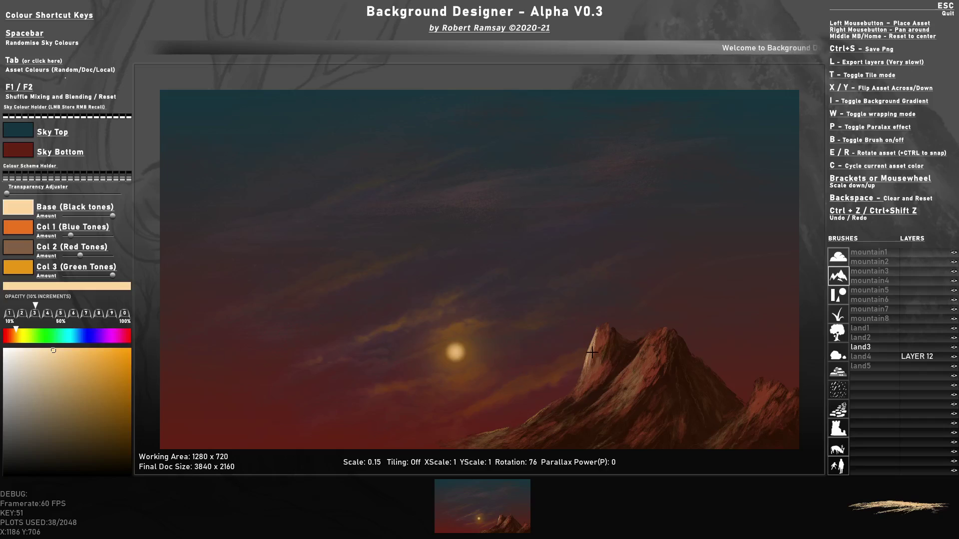
{"action": "left_click", "coordinate": [603, 357]}
Rotate the land3 brush to 61 and stamp two faint highlights on the second peak's sun-facing slope
{"action": "key", "text": "r"}
{"action": "key", "text": "r"}
{"action": "key", "text": "r"}
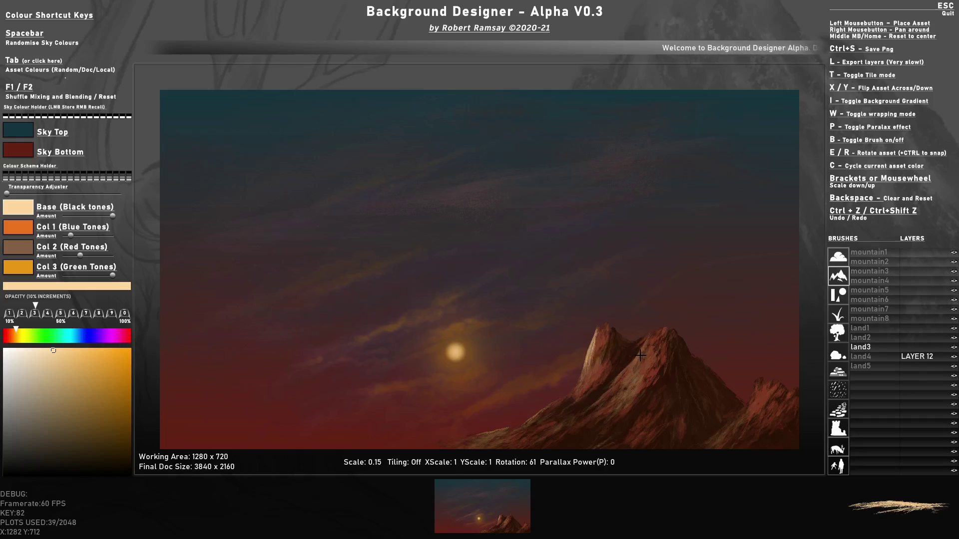
{"action": "left_click", "coordinate": [639, 357]}
{"action": "left_click", "coordinate": [640, 355]}
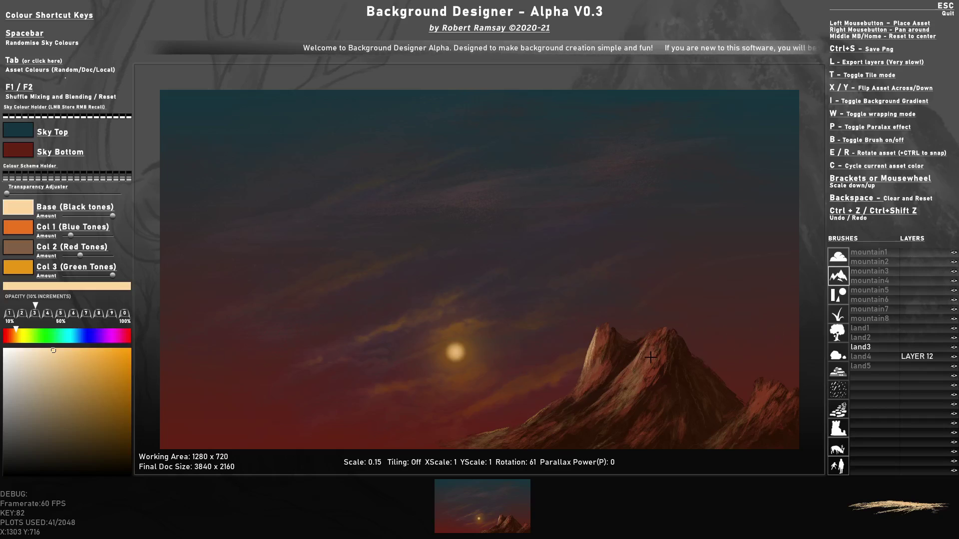
Change Sky Top to a darker teal and Sky Bottom to a brighter, more saturated red
{"action": "mouse_move", "coordinate": [14, 198]}
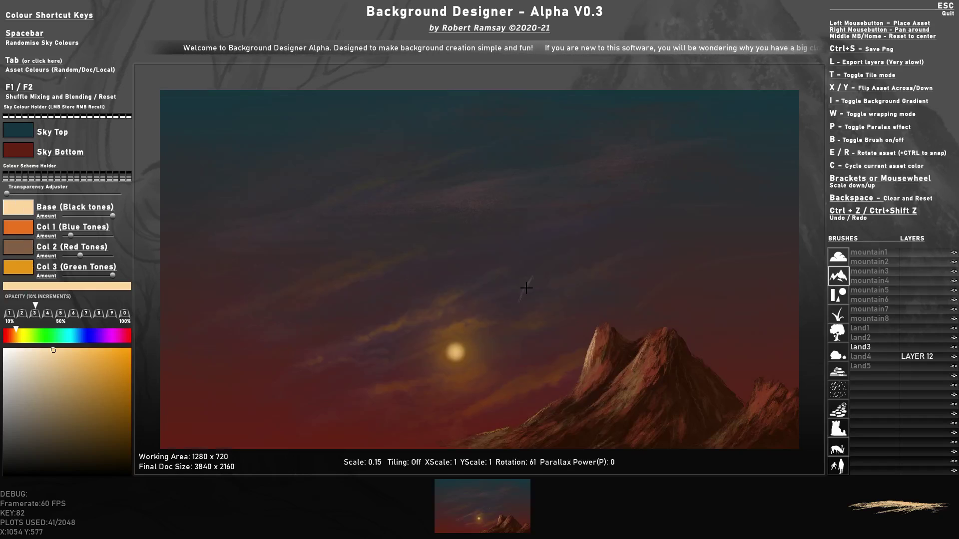
{"action": "left_click", "coordinate": [24, 134]}
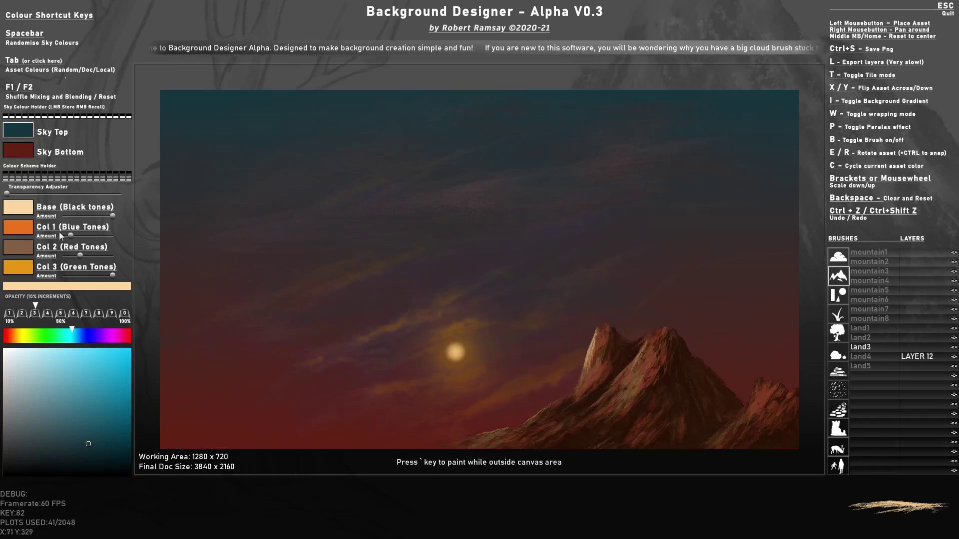
{"action": "mouse_move", "coordinate": [96, 452]}
{"action": "left_mouse_down"}
{"action": "mouse_move", "coordinate": [97, 441]}
{"action": "mouse_move", "coordinate": [102, 448]}
{"action": "left_mouse_up"}
{"action": "left_click", "coordinate": [15, 151]}
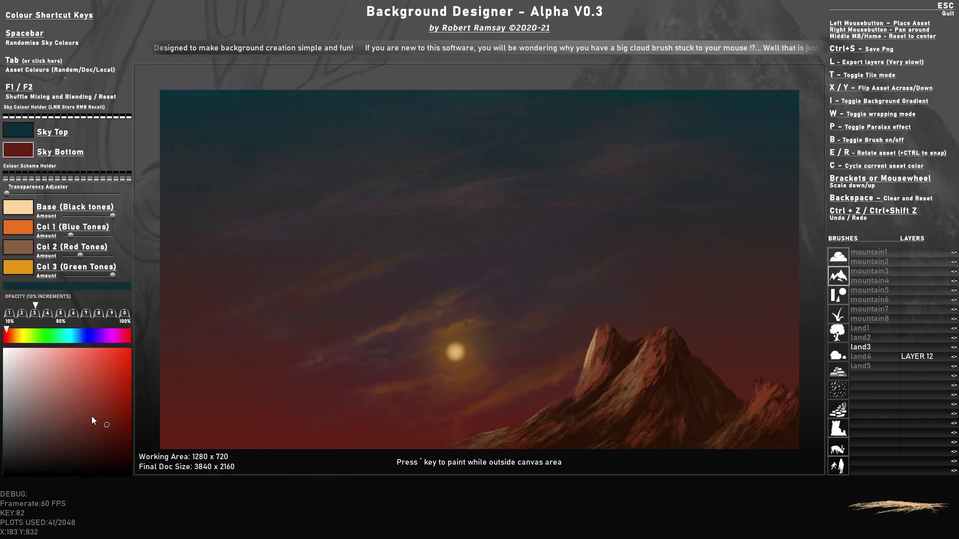
{"action": "mouse_move", "coordinate": [91, 416]}
{"action": "left_mouse_down"}
{"action": "mouse_move", "coordinate": [98, 406]}
{"action": "mouse_move", "coordinate": [113, 413]}
{"action": "left_mouse_up"}
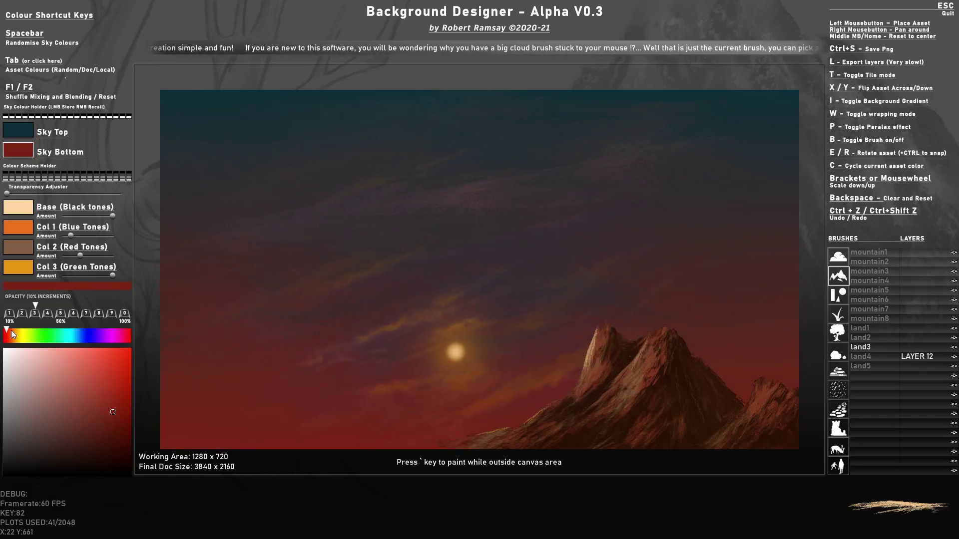
{"action": "left_click_drag", "start_coordinate": [11, 331], "coordinate": [6, 329]}
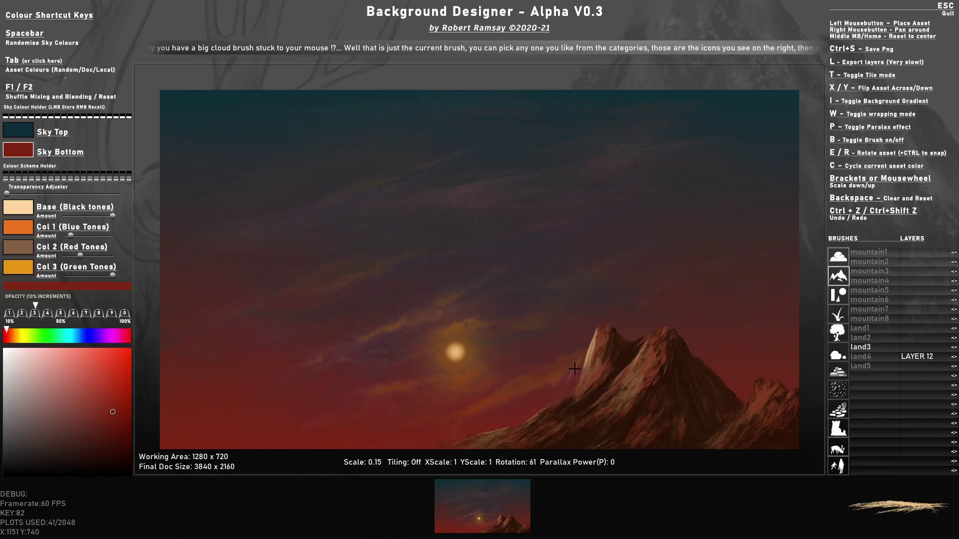
Apply the current asset colours to the whole scene and recolour Base grey-brown, Col 1 muted orange-brown and Col 3 pale gold
{"action": "key", "text": "F3"}
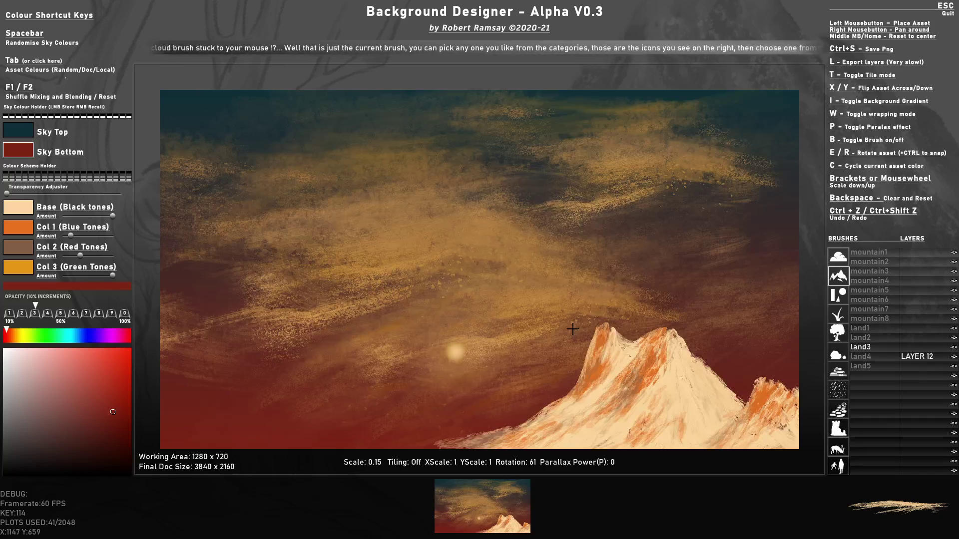
{"action": "left_click", "coordinate": [27, 209]}
{"action": "mouse_move", "coordinate": [60, 390]}
{"action": "left_mouse_down"}
{"action": "mouse_move", "coordinate": [53, 430]}
{"action": "mouse_move", "coordinate": [89, 435]}
{"action": "mouse_move", "coordinate": [92, 382]}
{"action": "mouse_move", "coordinate": [69, 371]}
{"action": "mouse_move", "coordinate": [68, 398]}
{"action": "mouse_move", "coordinate": [59, 400]}
{"action": "mouse_move", "coordinate": [77, 362]}
{"action": "mouse_move", "coordinate": [65, 362]}
{"action": "left_mouse_up"}
{"action": "left_click", "coordinate": [22, 230]}
{"action": "left_click", "coordinate": [19, 264]}
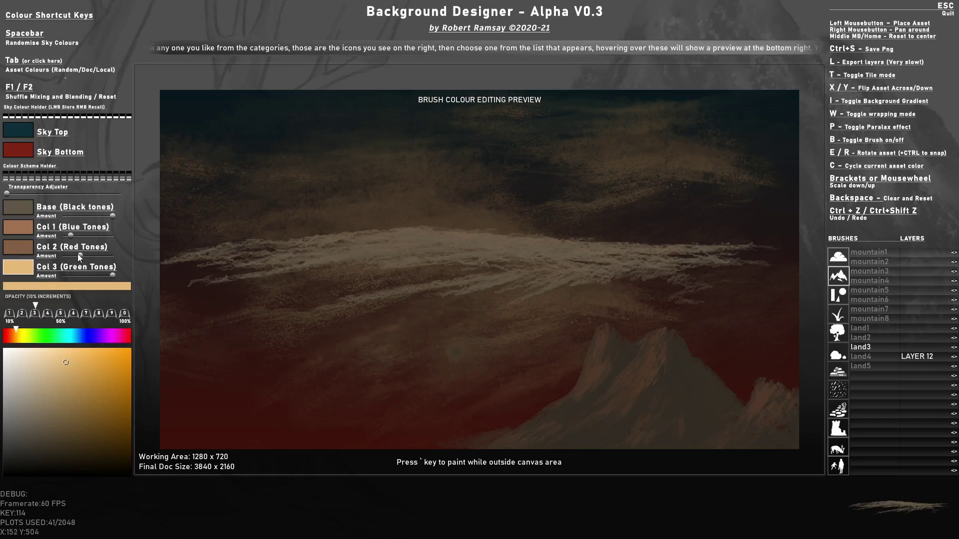
Lower the Col 2 amount slightly and recolour Col 2 light orange and Base near-black across the whole scene
{"action": "left_click_drag", "start_coordinate": [83, 256], "coordinate": [79, 256]}
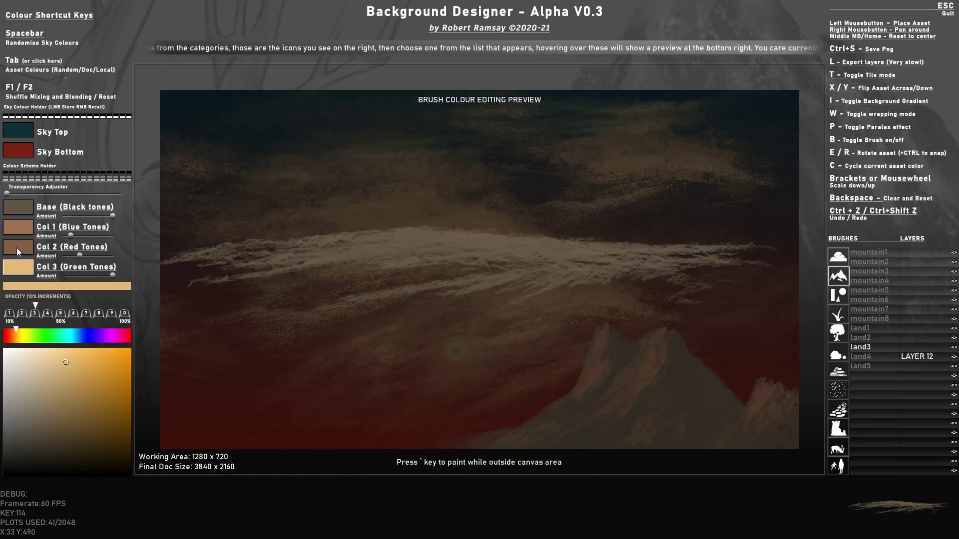
{"action": "left_click", "coordinate": [16, 248]}
{"action": "left_click_drag", "start_coordinate": [107, 424], "coordinate": [79, 373]}
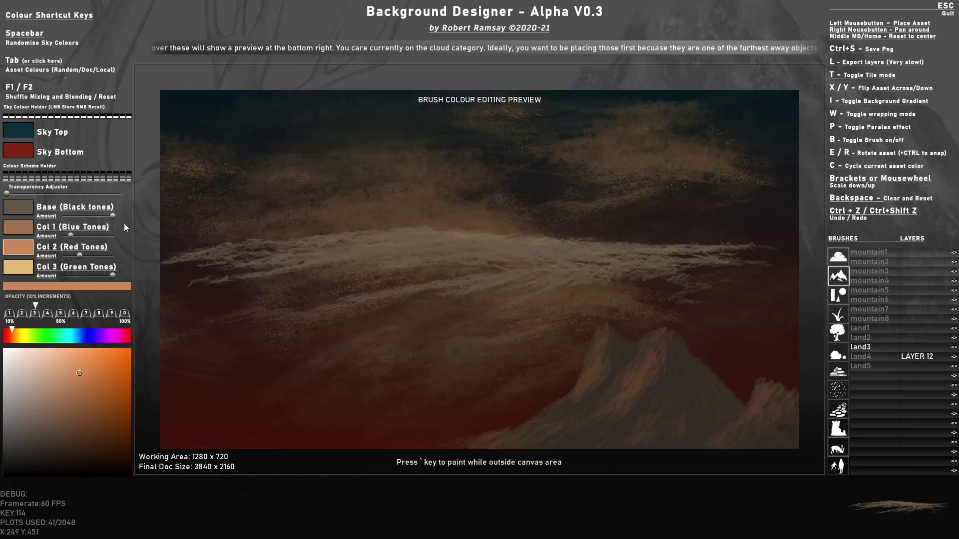
{"action": "left_click", "coordinate": [23, 215]}
{"action": "left_click_drag", "start_coordinate": [94, 443], "coordinate": [102, 469]}
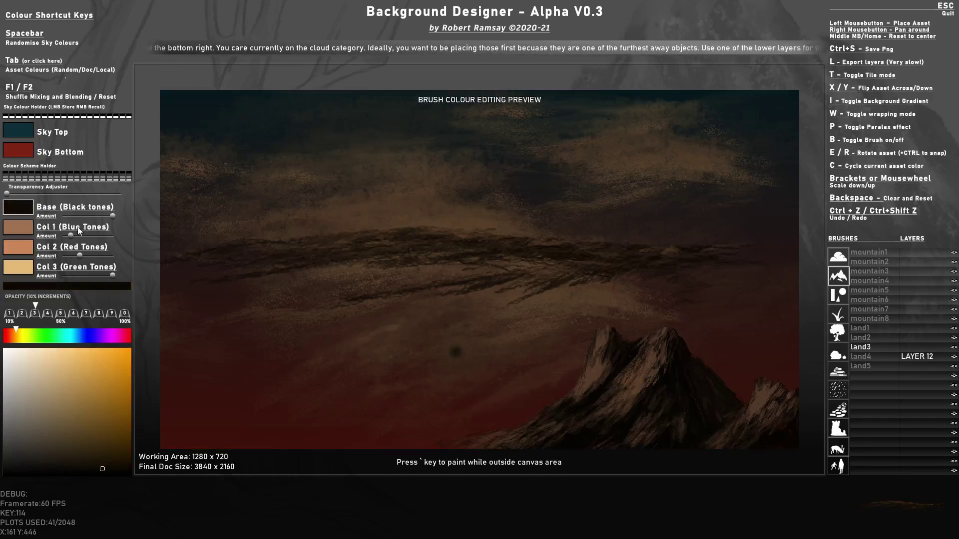
Raise the Col 1 amount slightly and recolour Col 1 dark grey, Col 2 light grey and Col 3 pale grey
{"action": "left_click_drag", "start_coordinate": [71, 236], "coordinate": [79, 238]}
{"action": "left_click", "coordinate": [26, 228]}
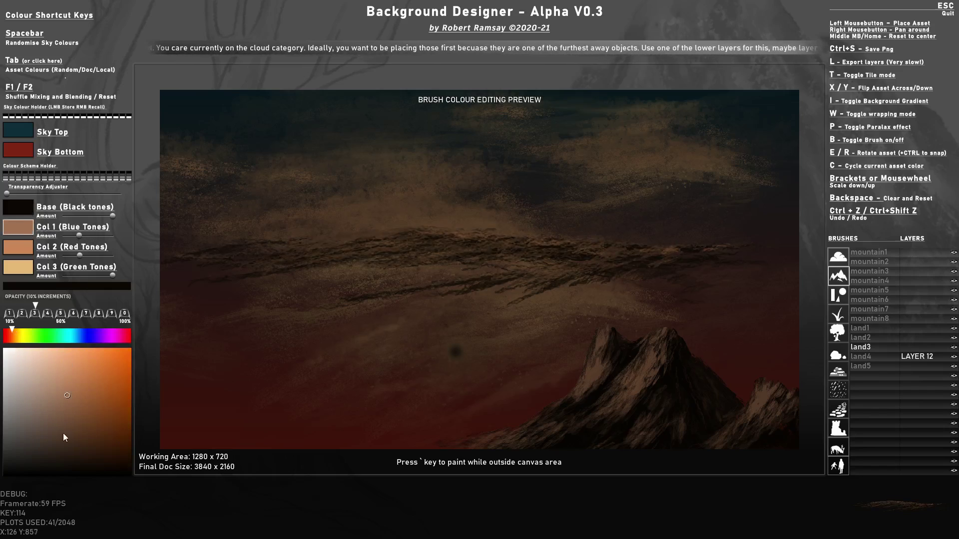
{"action": "left_click_drag", "start_coordinate": [65, 436], "coordinate": [15, 436]}
{"action": "left_click", "coordinate": [23, 248]}
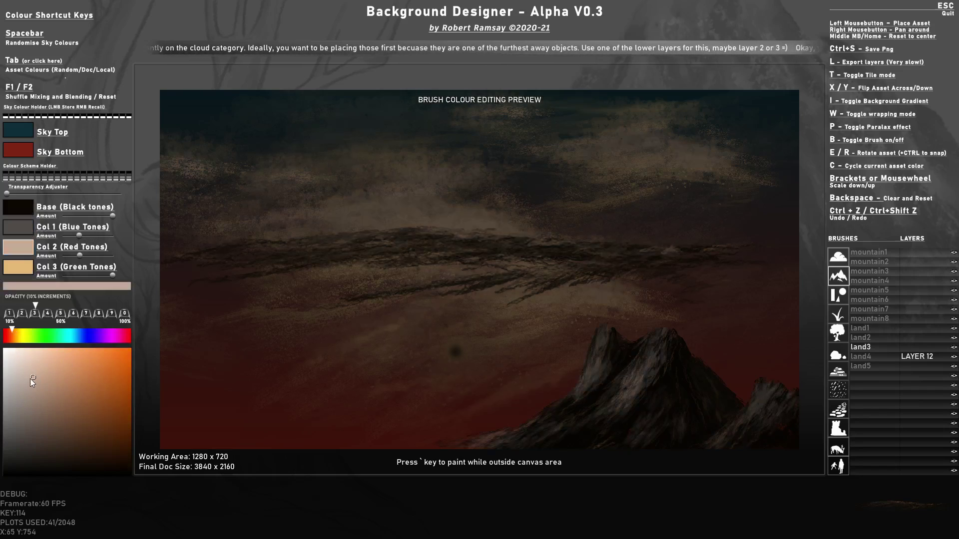
{"action": "mouse_move", "coordinate": [30, 379]}
{"action": "left_mouse_down"}
{"action": "mouse_move", "coordinate": [10, 392]}
{"action": "mouse_move", "coordinate": [10, 371]}
{"action": "left_mouse_up"}
{"action": "left_click", "coordinate": [20, 268]}
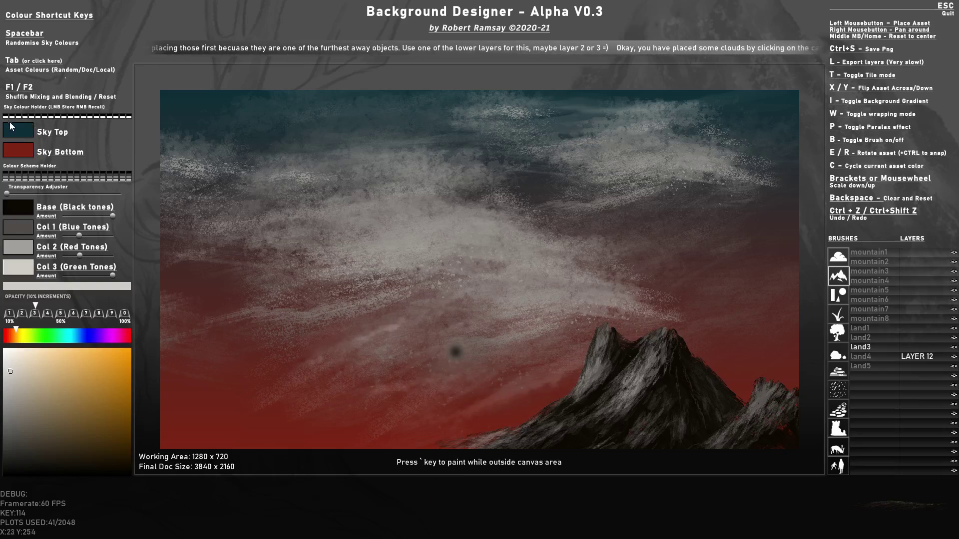
Shuffle the colour mixing amounts, recall the black-and-white sky scheme, and set Sky Top to mid grey and Sky Bottom to near-black
{"action": "key", "text": "F1"}
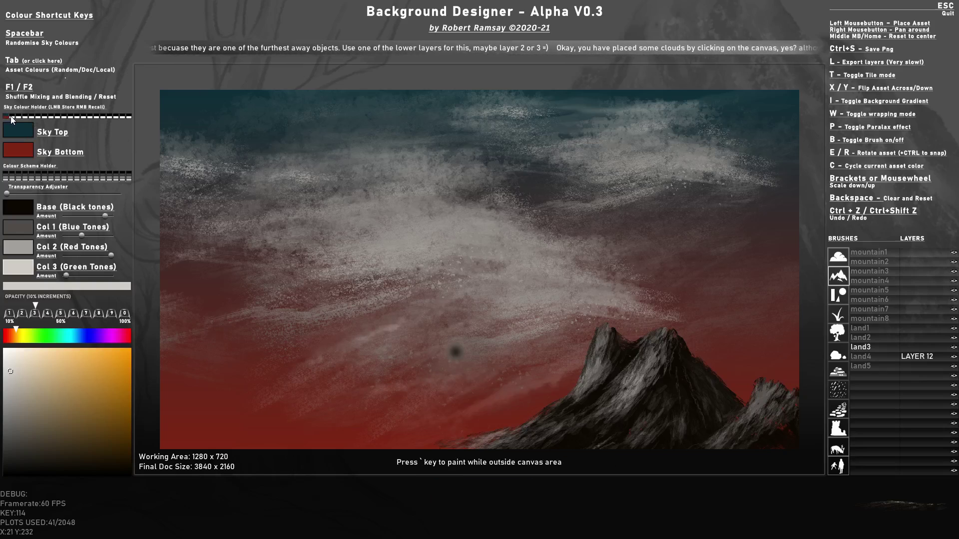
{"action": "right_click", "coordinate": [11, 116]}
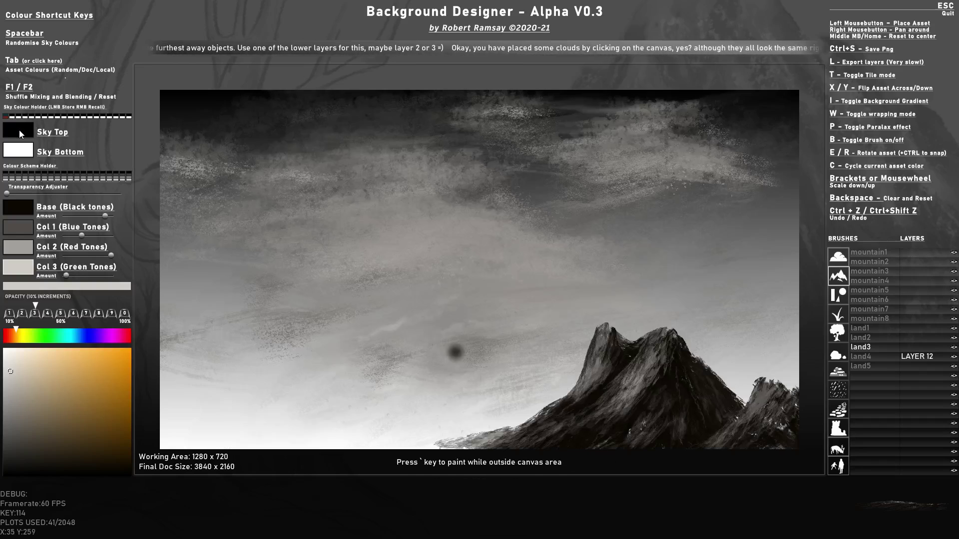
{"action": "left_click", "coordinate": [19, 130]}
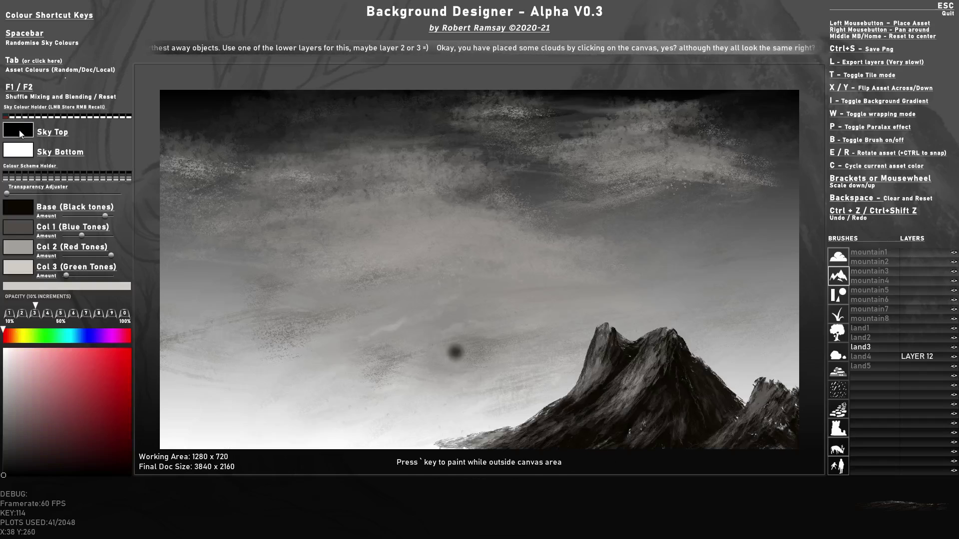
{"action": "left_click", "coordinate": [20, 379]}
{"action": "left_click", "coordinate": [30, 149]}
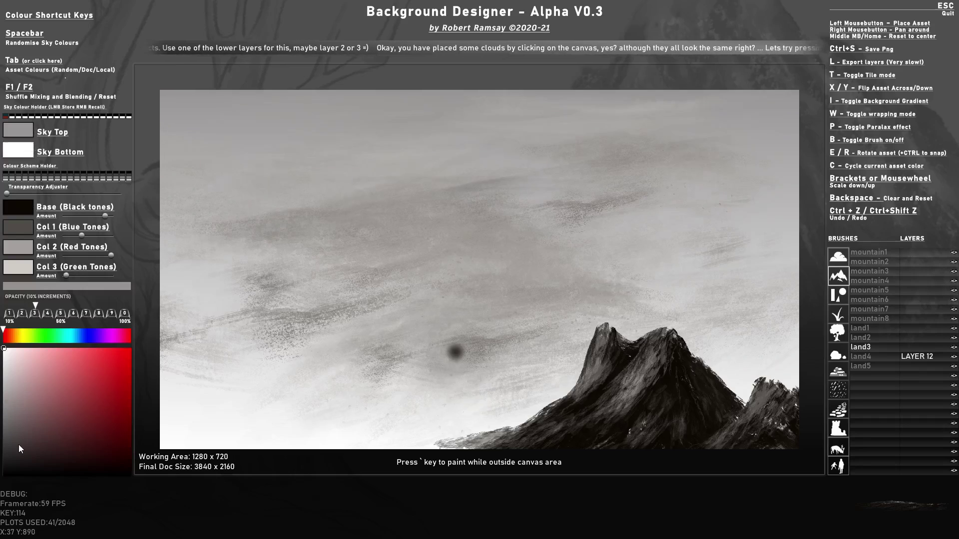
{"action": "left_click", "coordinate": [12, 464]}
{"action": "left_click_drag", "start_coordinate": [13, 467], "coordinate": [6, 470]}
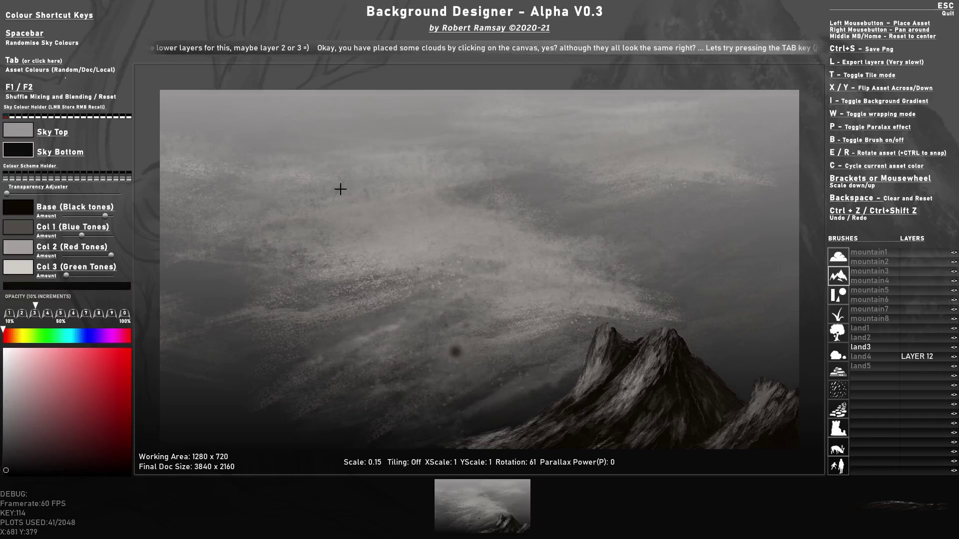
Return the placed assets to their own local colours and recall the stored teal and red sky scheme
{"action": "key", "text": "Tab"}
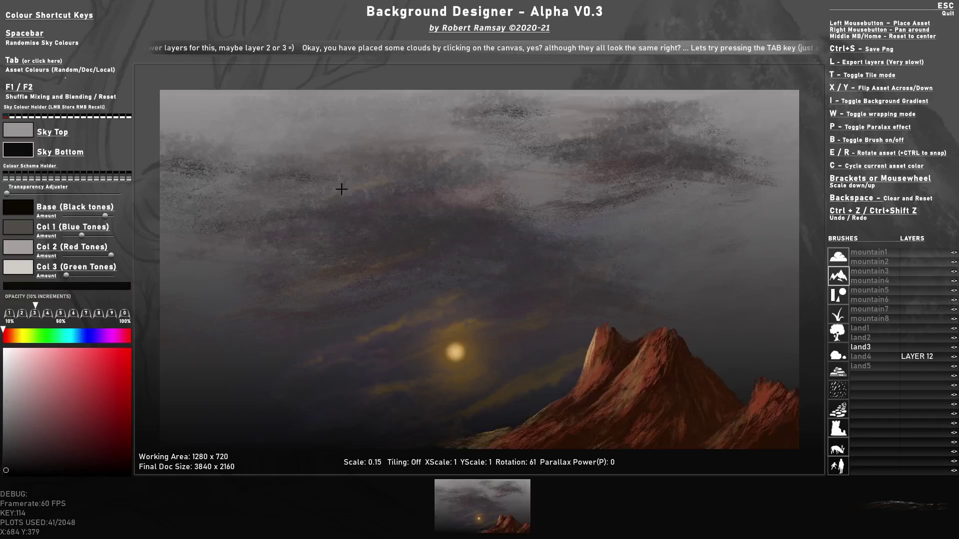
{"action": "right_click", "coordinate": [6, 118]}
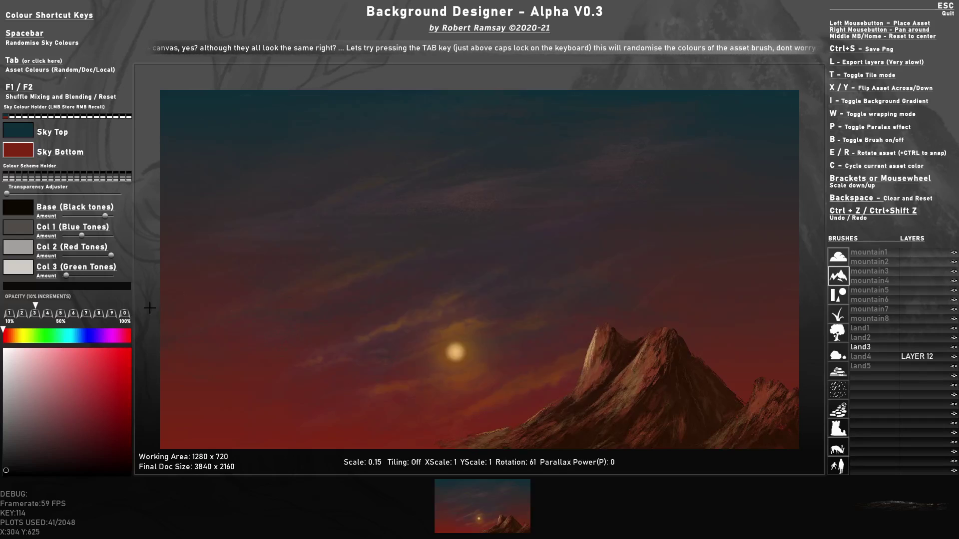
Sample dark brown for Base and red-brown for Col 1 from the mountain, and orange-brown for Col 2 and gold for Col 3 around the sun
{"action": "left_click", "coordinate": [25, 203]}
{"action": "left_click", "coordinate": [579, 442], "text": "alt"}
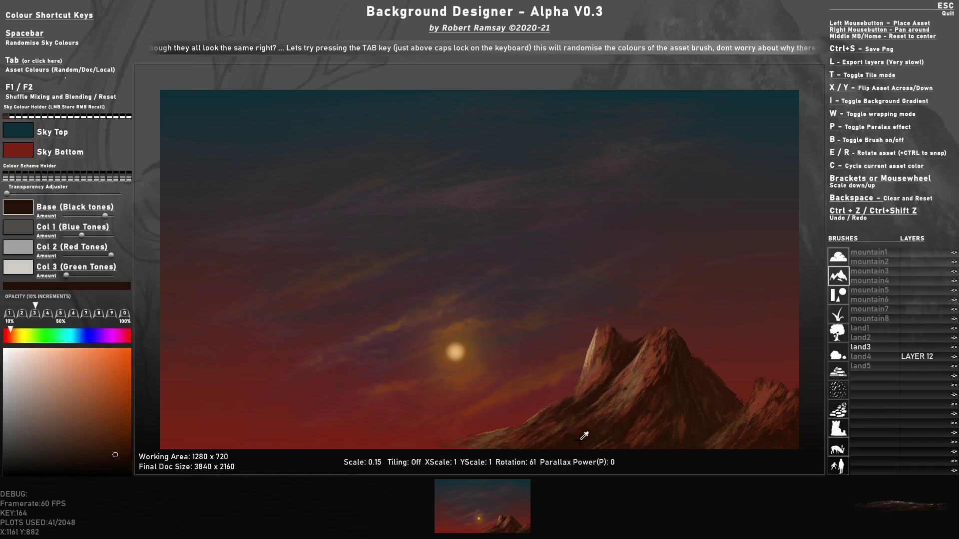
{"action": "left_click", "coordinate": [24, 231]}
{"action": "left_click", "coordinate": [592, 375], "text": "alt"}
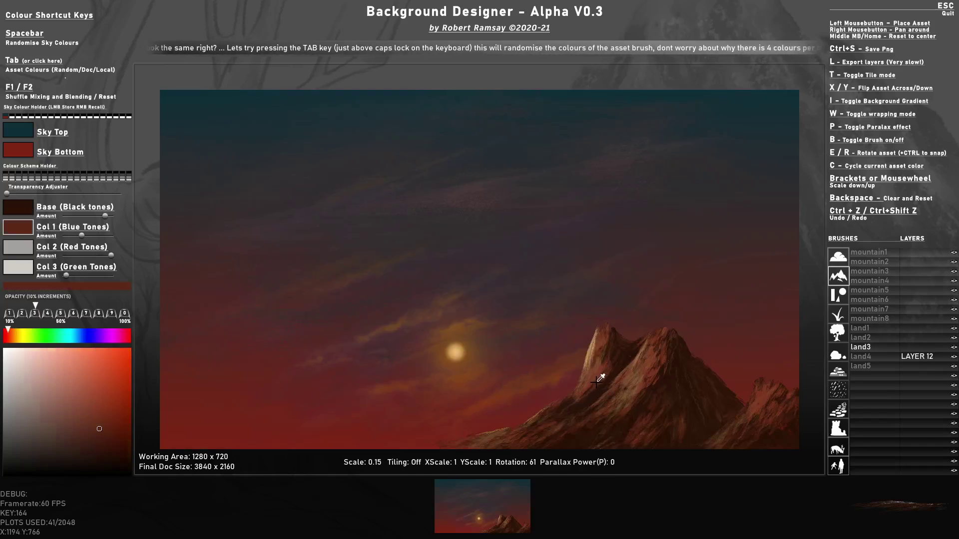
{"action": "left_click", "coordinate": [26, 244]}
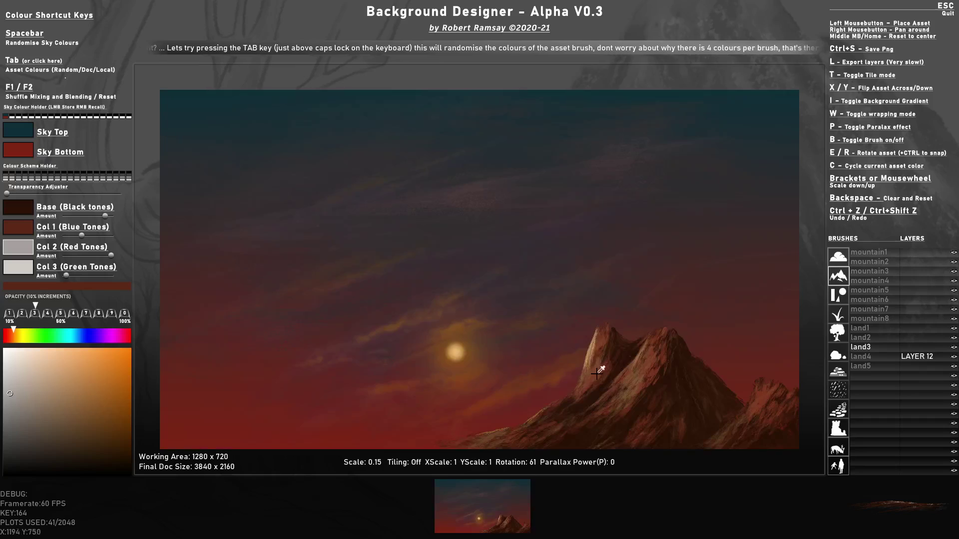
{"action": "left_click", "coordinate": [462, 360], "text": "alt"}
{"action": "left_click", "coordinate": [32, 267]}
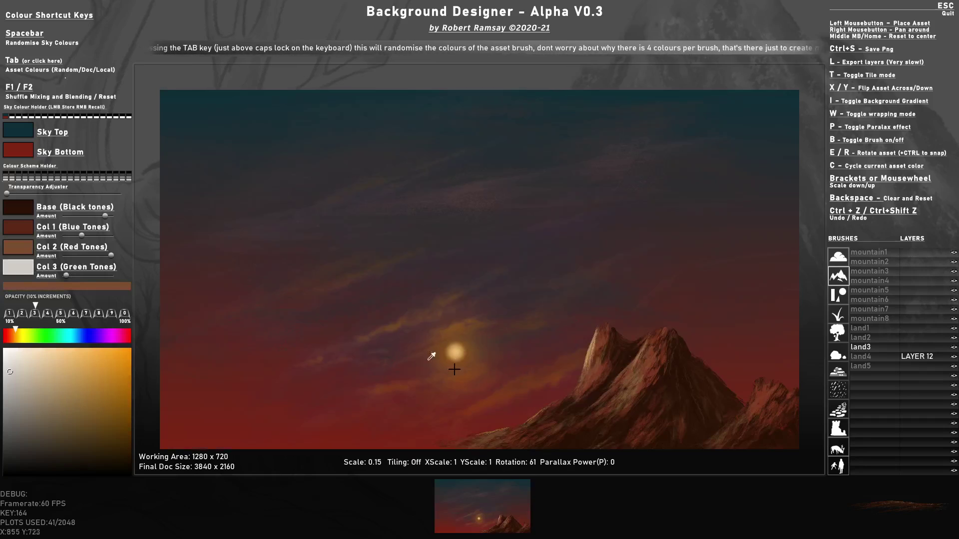
{"action": "left_click", "coordinate": [450, 355], "text": "alt"}
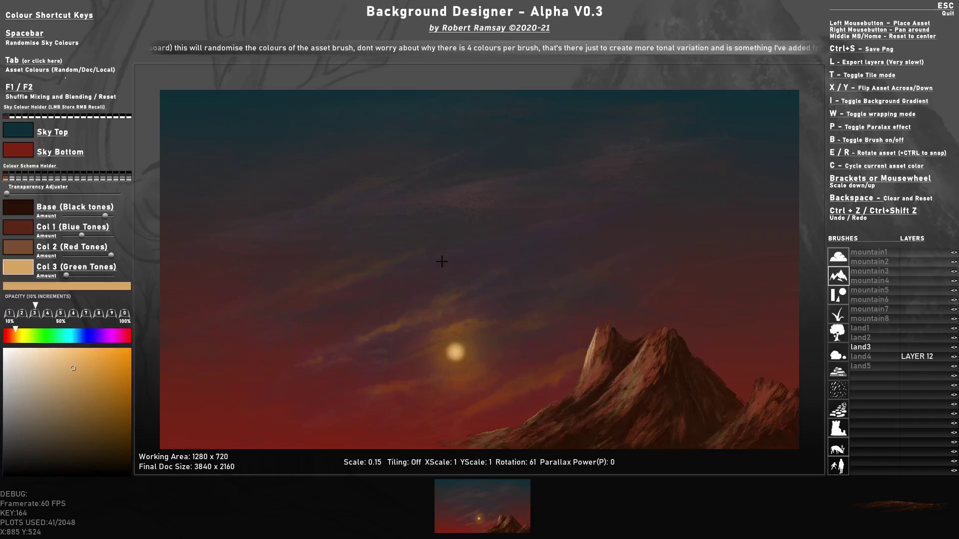
Load the tree5 brush at scale 2.05 and 100% opacity on layer 15, with its colour mixing amounts reset
{"action": "left_click", "coordinate": [838, 332]}
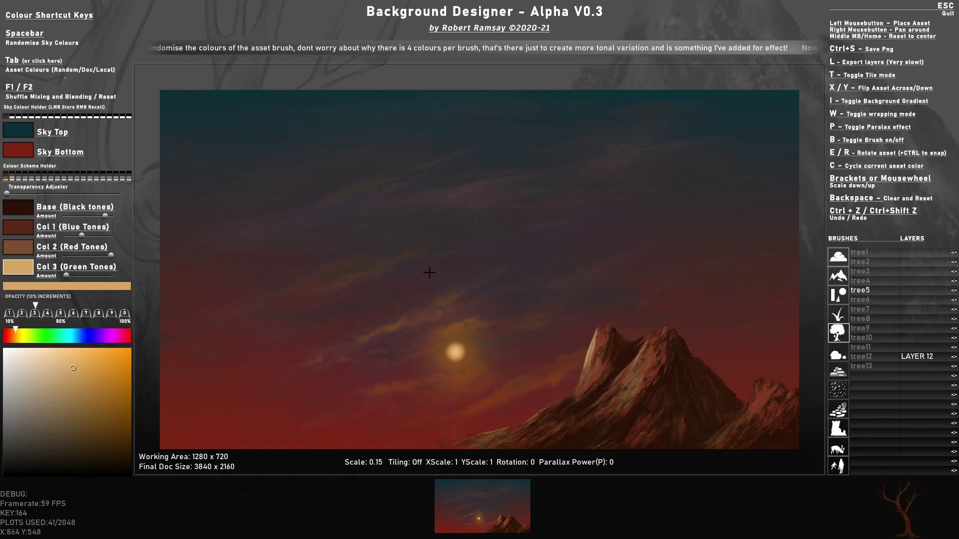
{"action": "scroll", "coordinate": [429, 272], "scroll_direction": "up", "scroll_amount": 16}
{"action": "key", "text": "0"}
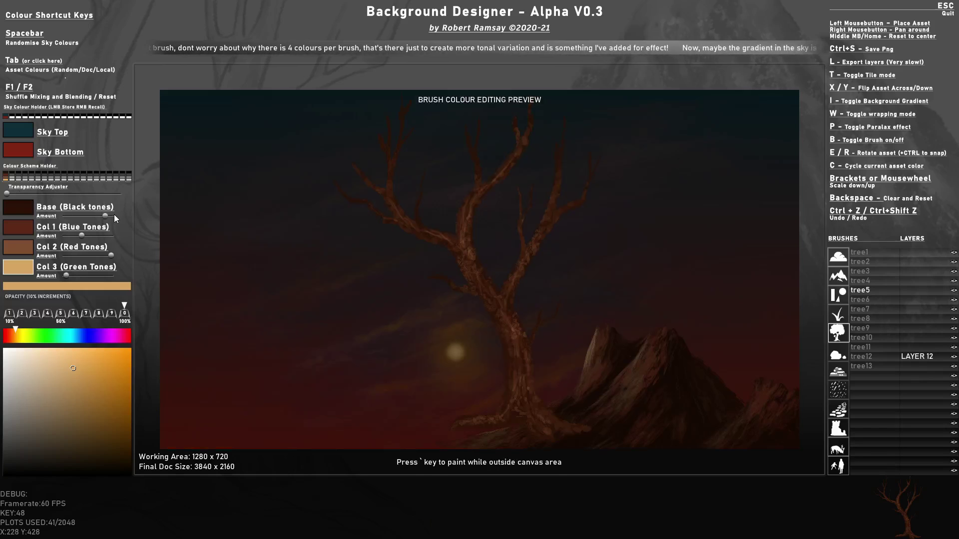
{"action": "key", "text": "F2"}
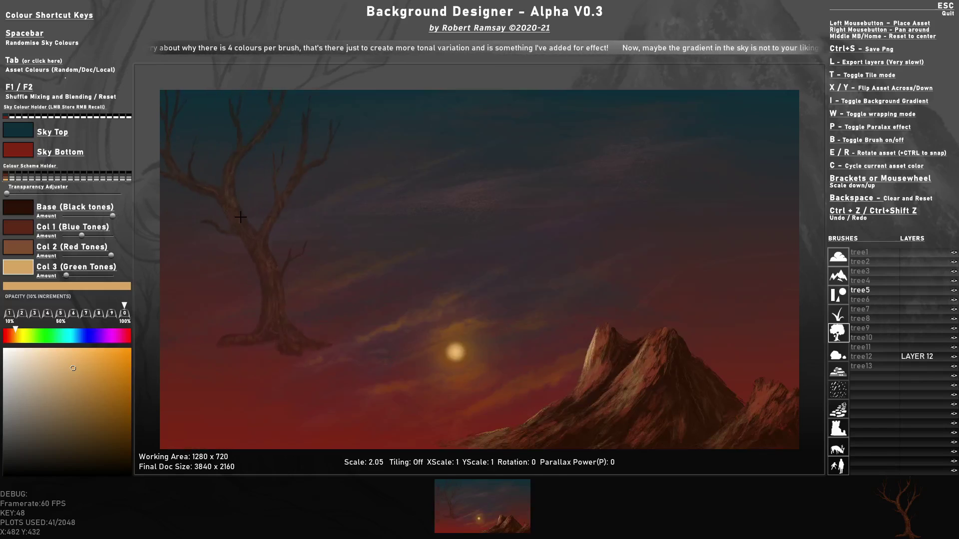
{"action": "left_click", "coordinate": [925, 330]}
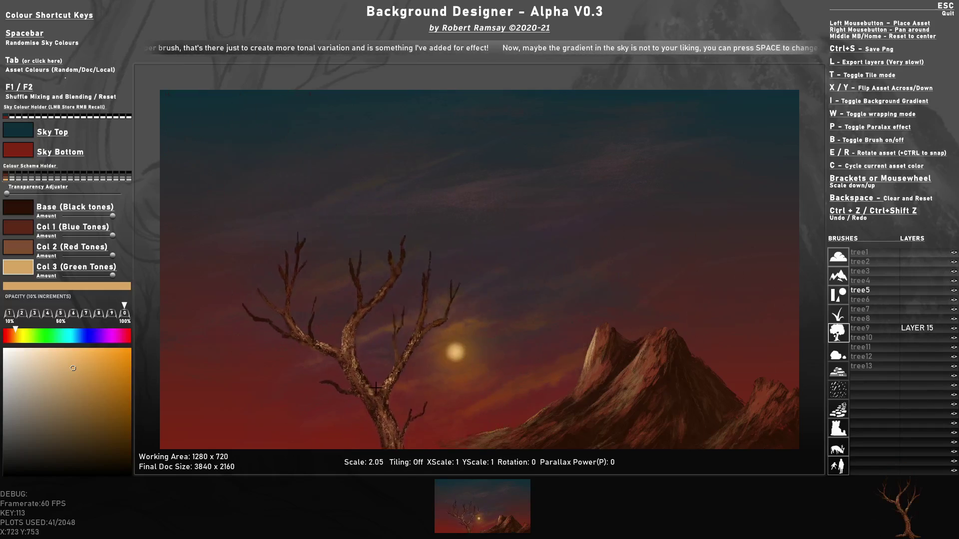
Copy the Base colour to all the tree brush's tones and grade them from near-black Base up to dark brown Col 3
{"action": "mouse_move", "coordinate": [91, 258]}
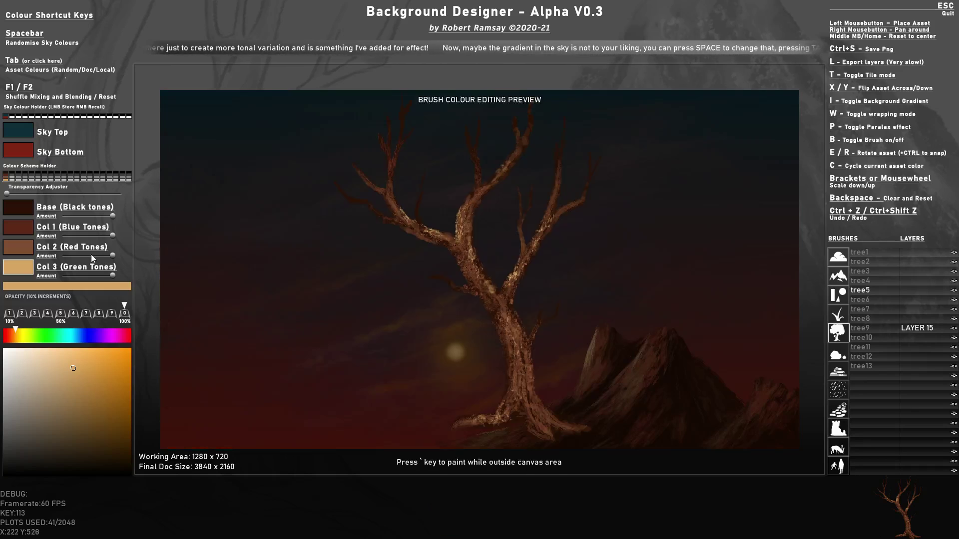
{"action": "left_click", "coordinate": [20, 213], "text": "ctrl"}
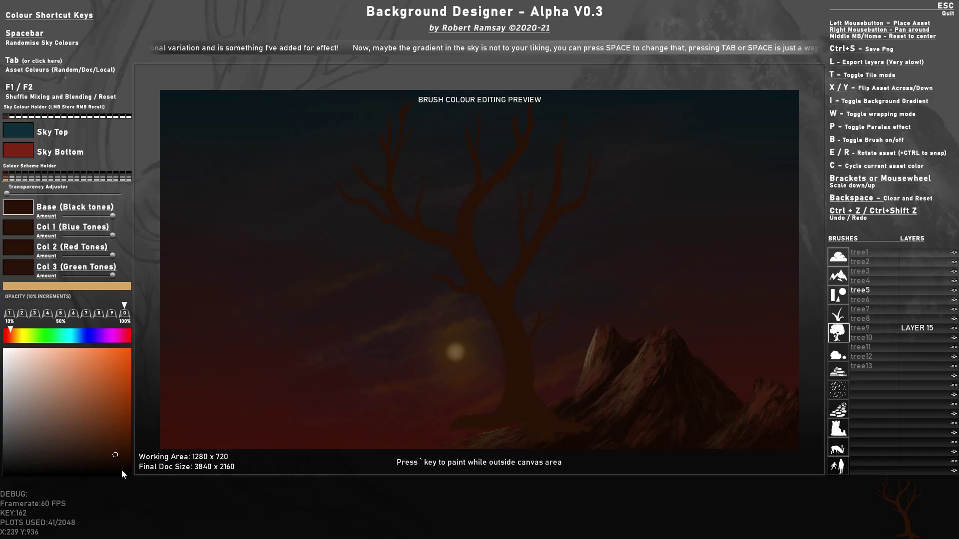
{"action": "left_click", "coordinate": [120, 468]}
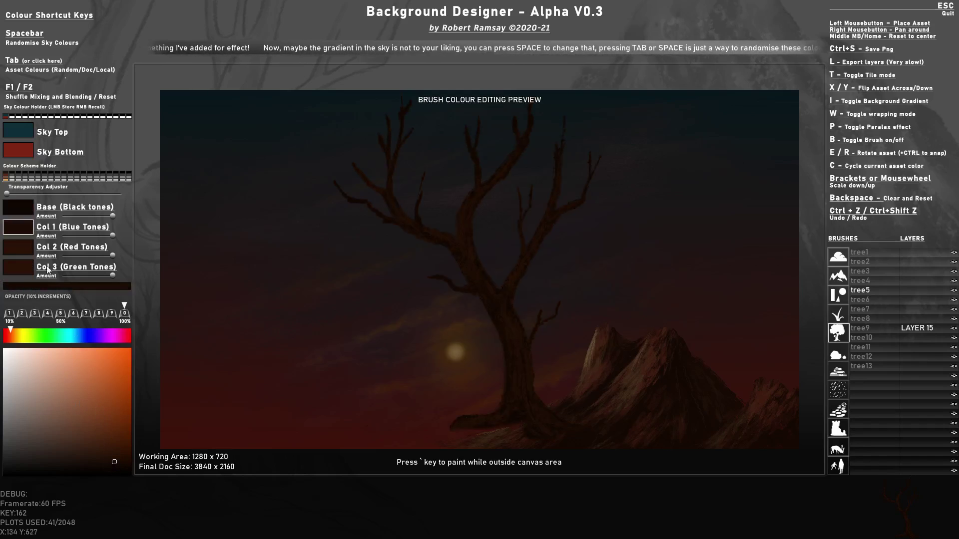
{"action": "left_click", "coordinate": [23, 252]}
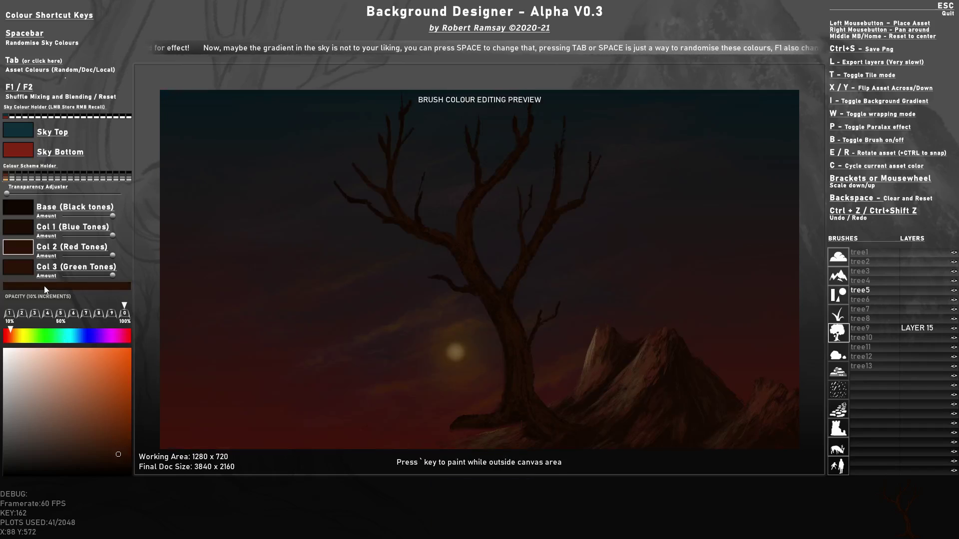
{"action": "left_click", "coordinate": [106, 448]}
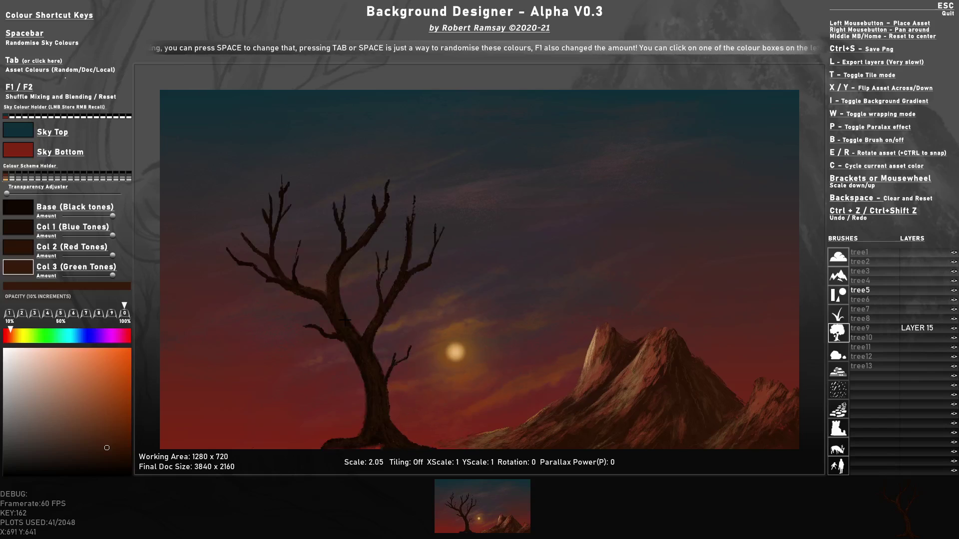
Place the tree at scale 2.20 on layer 16 with its lower branch crossing the sun, redoing the first placement slightly higher
{"action": "scroll", "coordinate": [375, 342], "scroll_direction": "up", "scroll_amount": 3}
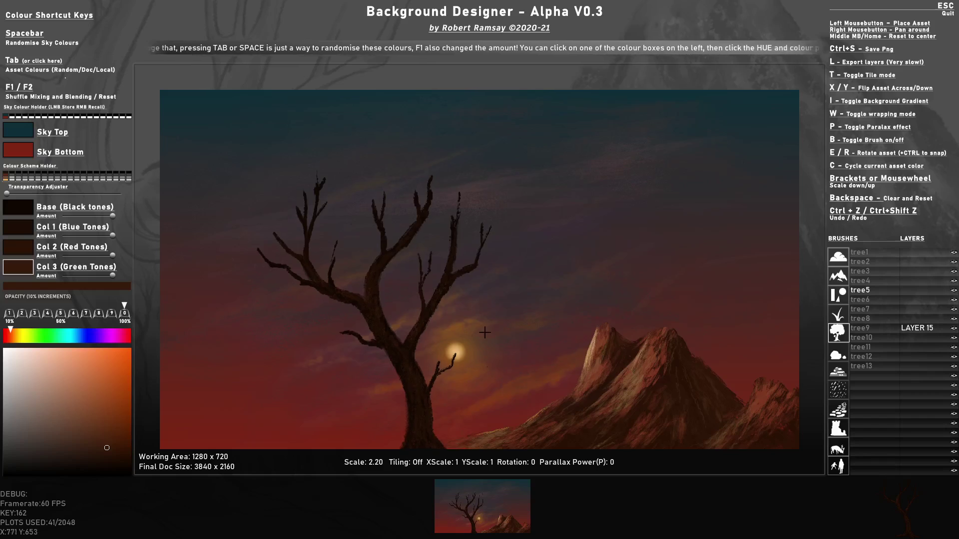
{"action": "left_click", "coordinate": [879, 317]}
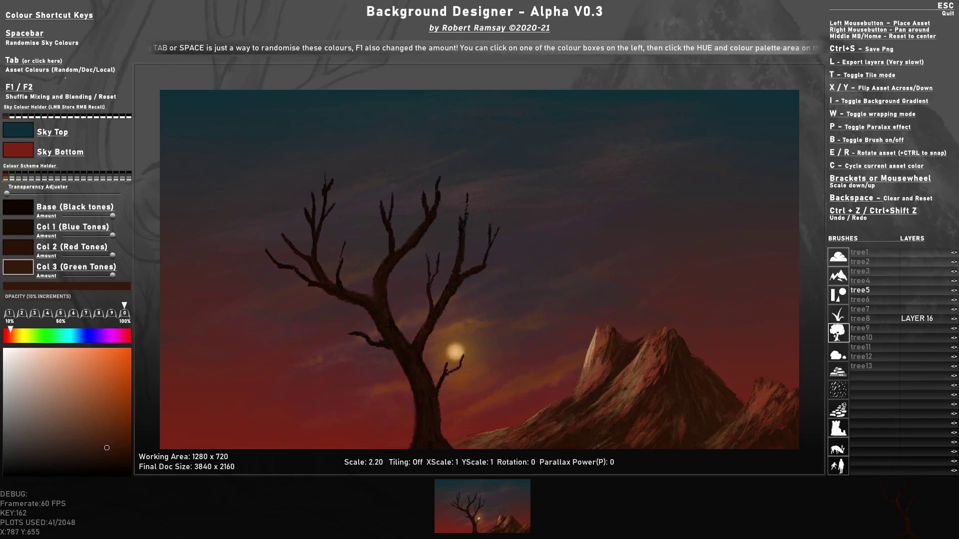
{"action": "left_click", "coordinate": [386, 327]}
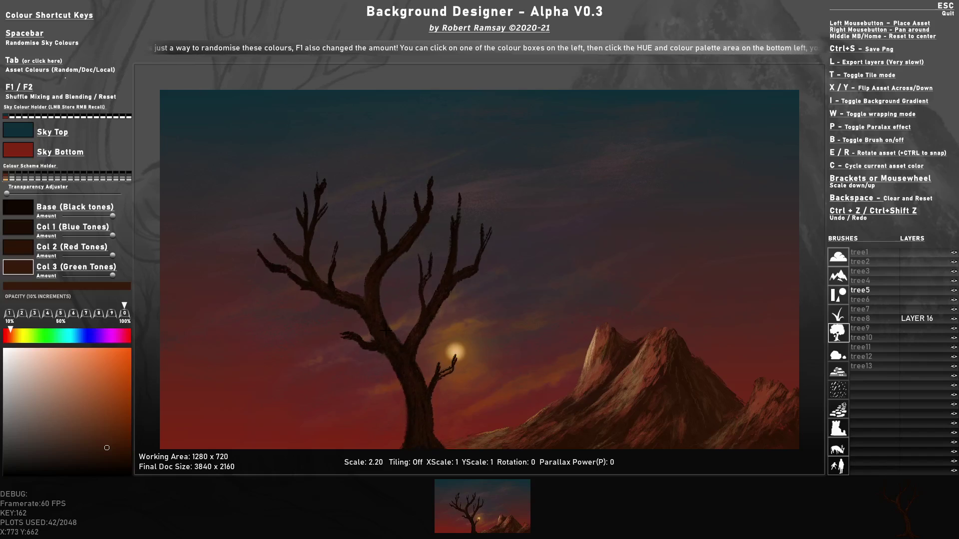
{"action": "key", "text": "ctrl+z"}
{"action": "left_click", "coordinate": [385, 320]}
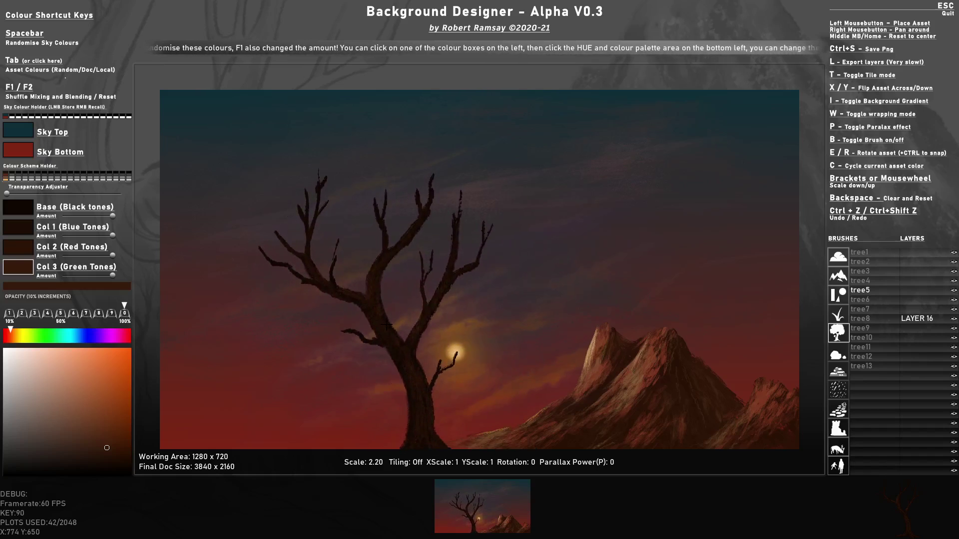
Reduce the tree brush to scale 1.10 and try a smaller tree beside the first peak
{"action": "scroll", "coordinate": [563, 305], "scroll_direction": "down", "scroll_amount": 3}
{"action": "left_click", "coordinate": [562, 305]}
{"action": "scroll", "coordinate": [562, 306], "scroll_direction": "down", "scroll_amount": 3}
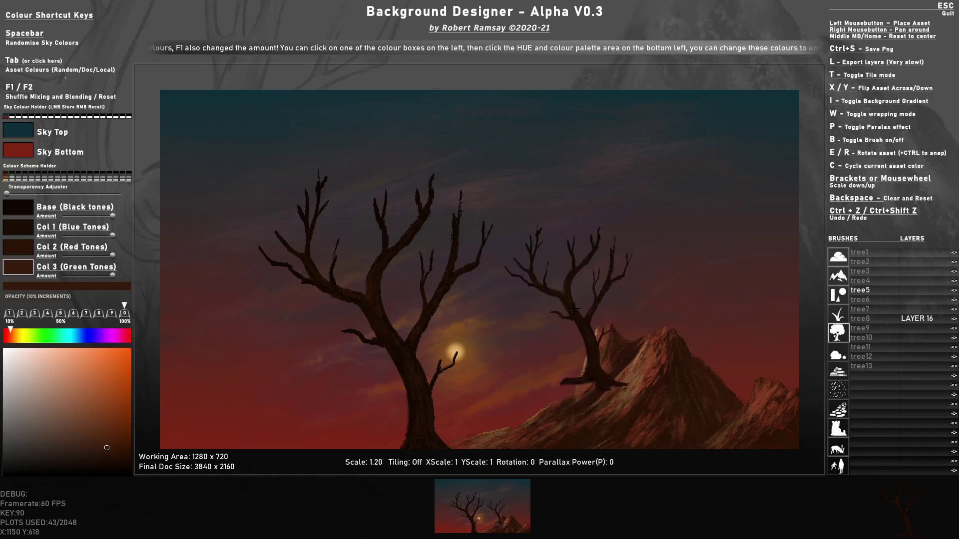
Turn the brush off and view the scene with the parallax effect at power 15 and wrapping mode enabled
{"action": "key", "text": "b"}
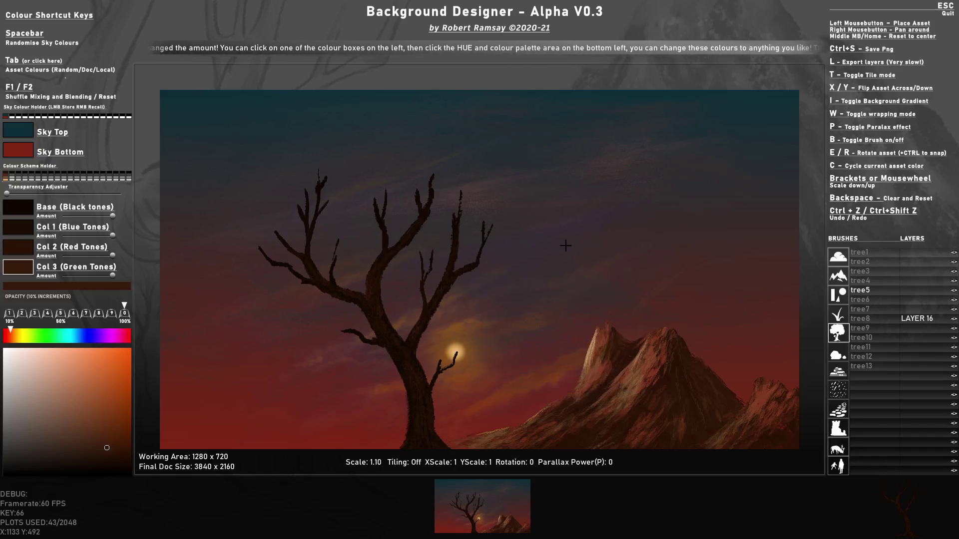
{"action": "key", "text": "p"}
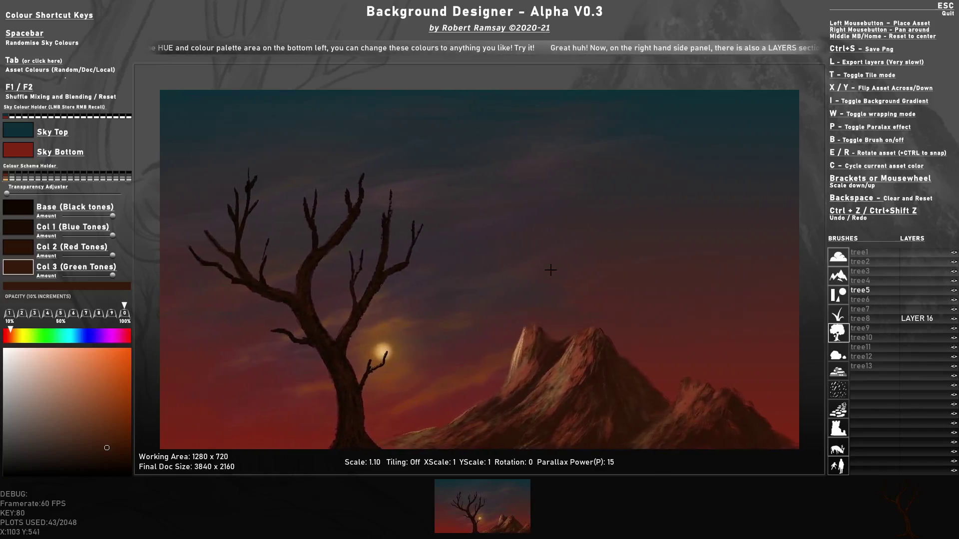
{"action": "key", "text": "w"}
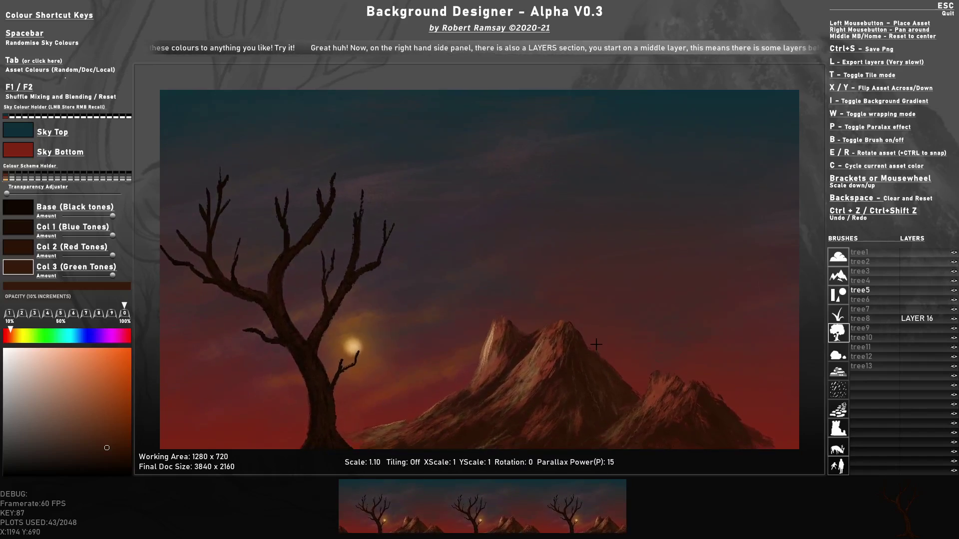
Turn off the parallax effect and bring back the brush with mountain4 as the asset
{"action": "key", "text": "p"}
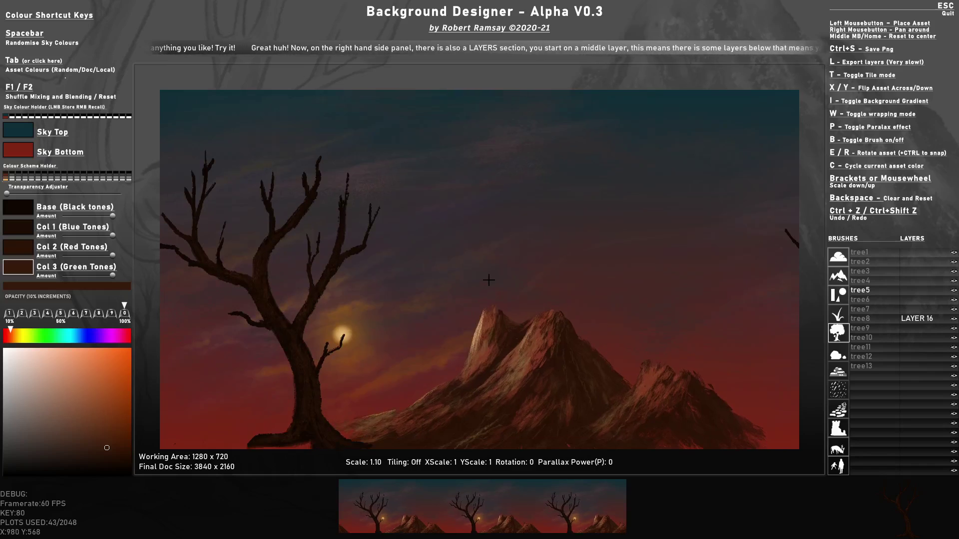
{"action": "right_click_drag", "start_coordinate": [468, 293], "coordinate": [506, 304]}
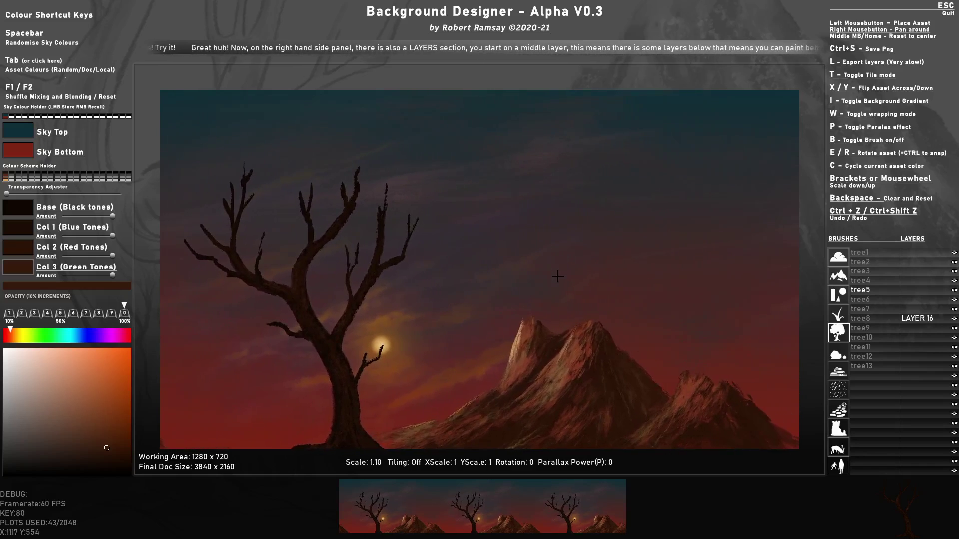
{"action": "left_click", "coordinate": [837, 280]}
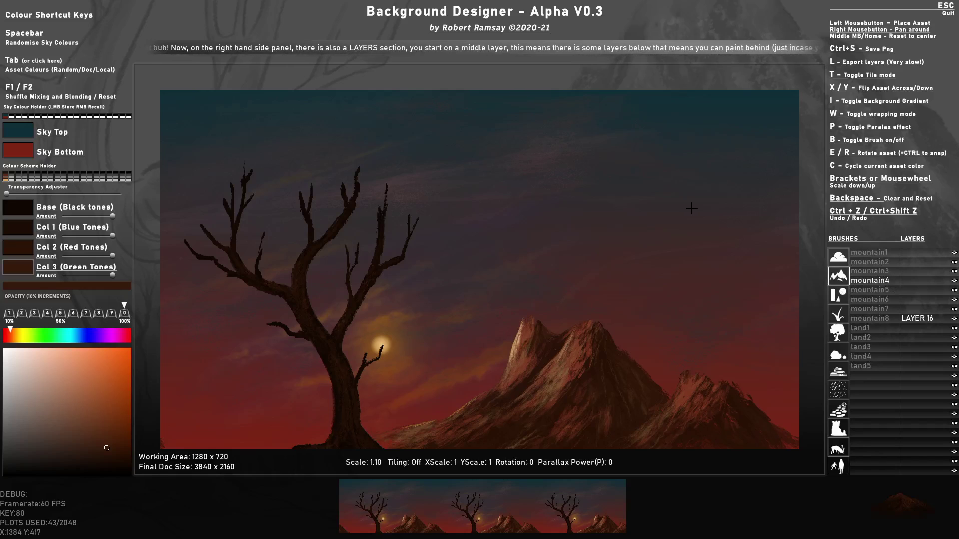
{"action": "key", "text": "b"}
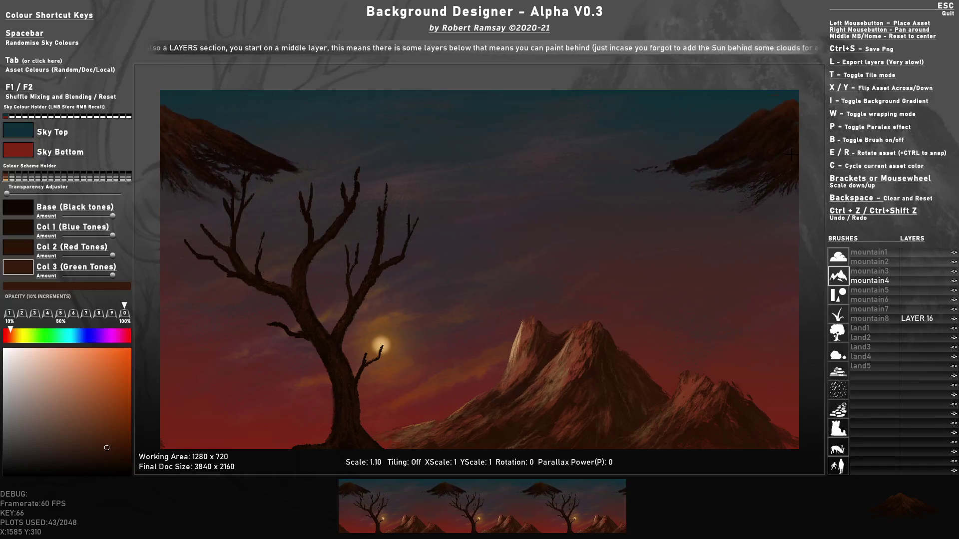
Toggle wrapping mode off and back on to compare how the mountain brush behaves at the canvas edge
{"action": "key", "text": "w"}
{"action": "key", "text": "w"}
{"action": "key", "text": "w"}
{"action": "key", "text": "w"}
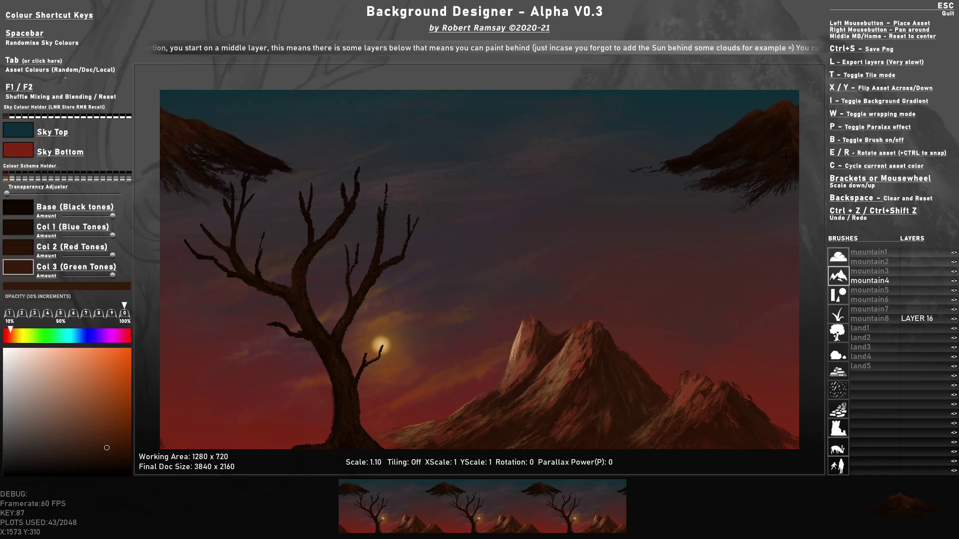
{"action": "key", "text": "w"}
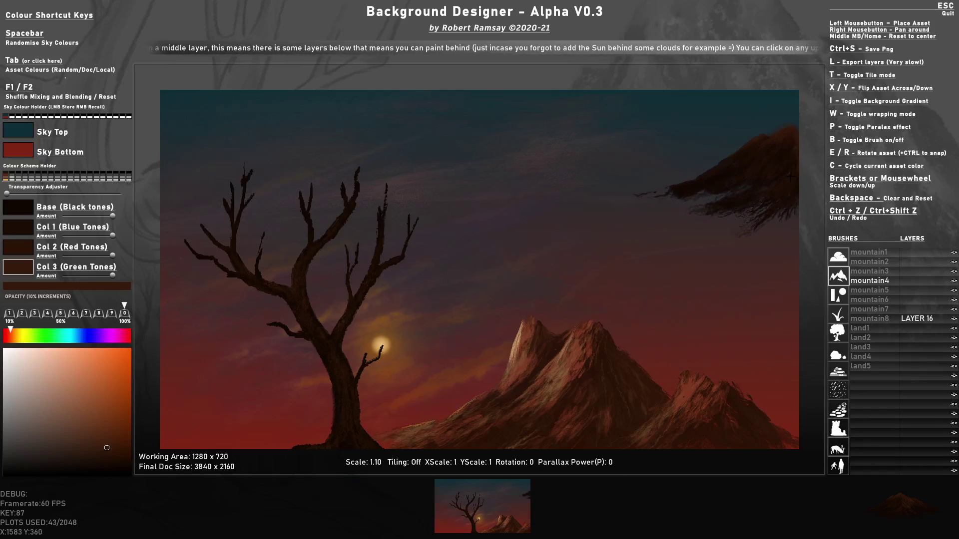
{"action": "key", "text": "w"}
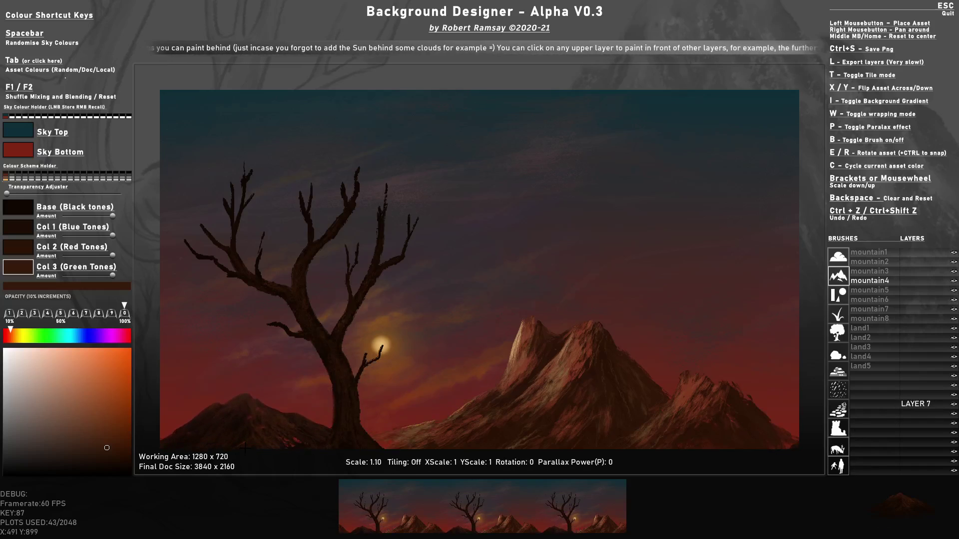
Place mountain4 on layer 7 behind the tree's base at scale 0.85 and 80% opacity, and reduce the brush to scale 0.50
{"action": "key", "text": "4"}
{"action": "scroll", "coordinate": [240, 447], "scroll_direction": "down", "scroll_amount": 5}
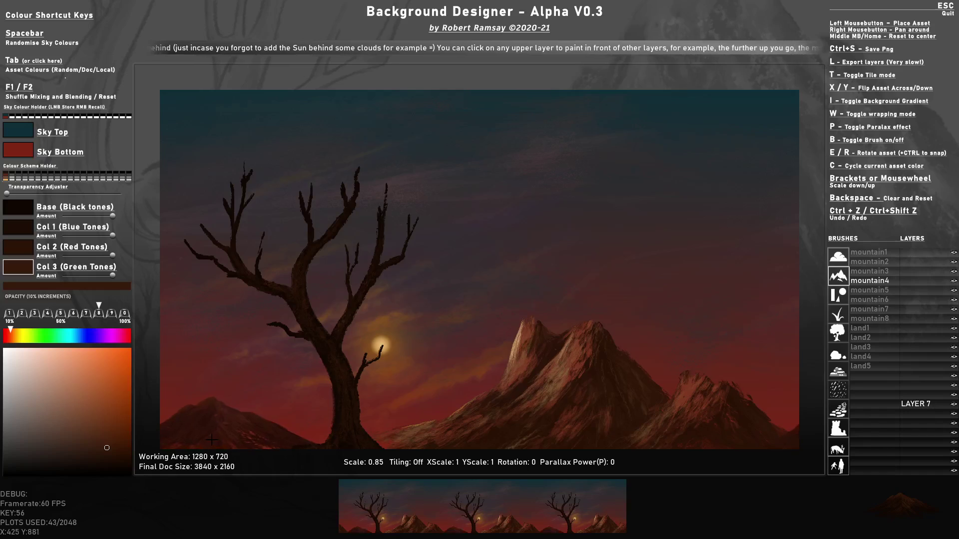
{"action": "key", "text": "8"}
{"action": "left_click", "coordinate": [219, 440]}
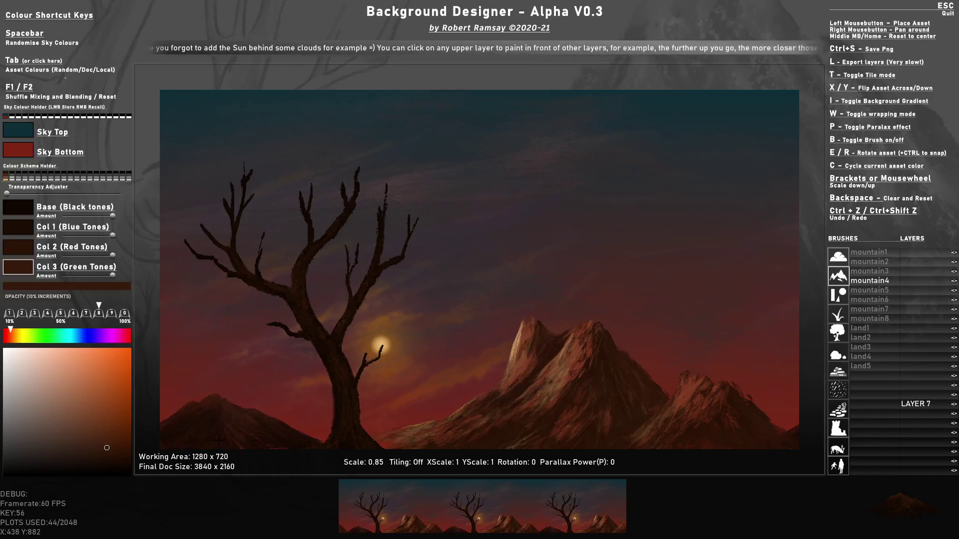
{"action": "scroll", "coordinate": [424, 408], "scroll_direction": "down", "scroll_amount": 7}
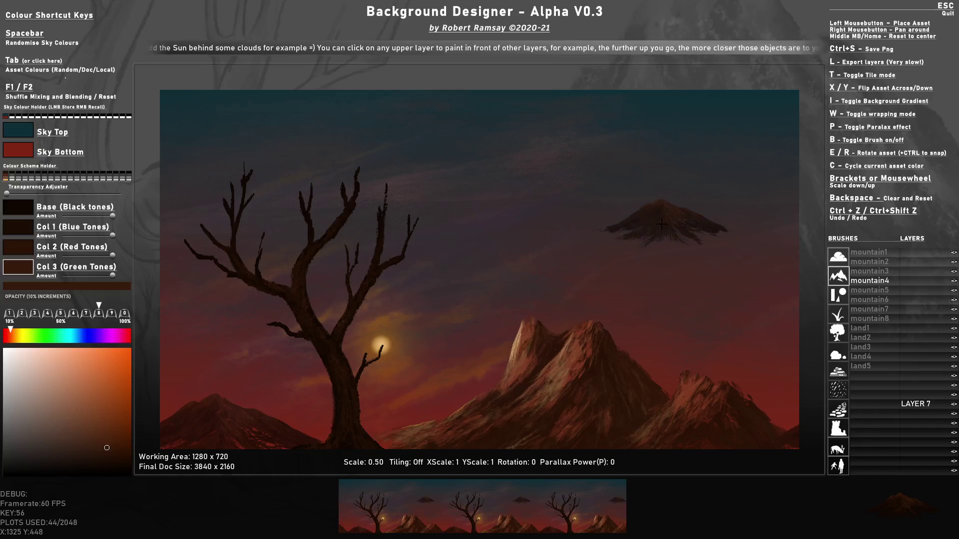
{"action": "right_click_drag", "start_coordinate": [661, 223], "coordinate": [447, 280]}
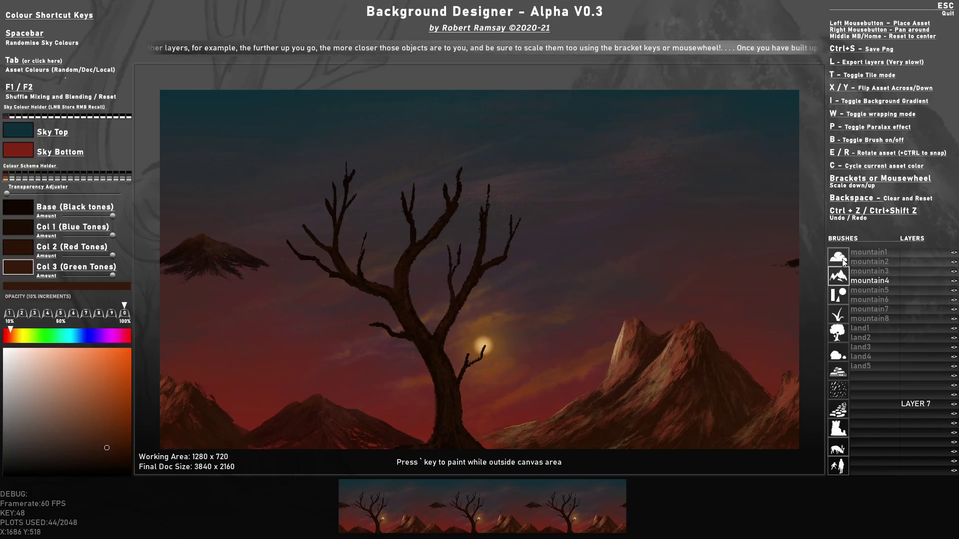
Switch to Photoshop and examine the RGB-painted branches and plants in PlantsRGB.psd
{"action": "key", "text": "alt+Tab"}
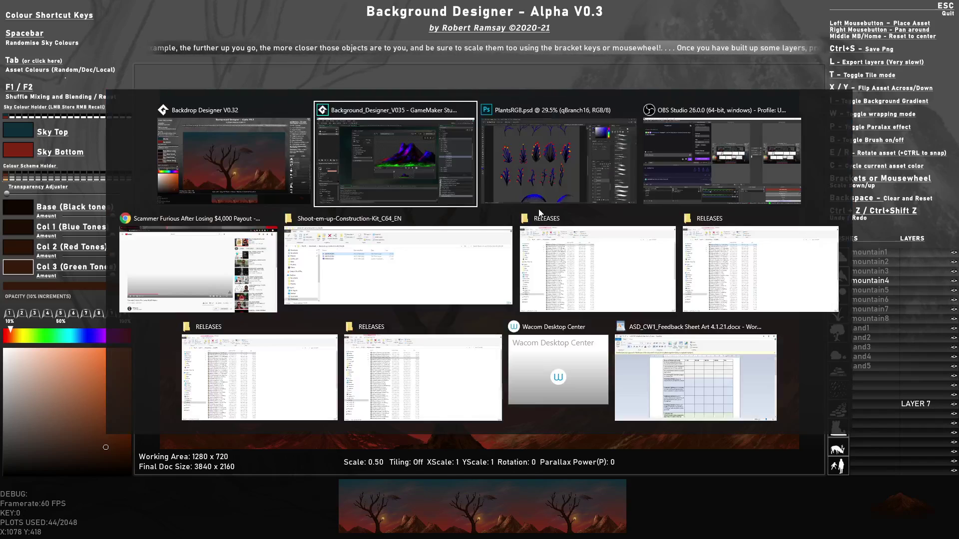
{"action": "left_click", "coordinate": [538, 205]}
{"action": "scroll", "coordinate": [486, 292], "scroll_direction": "down", "scroll_amount": 2, "text": "alt"}
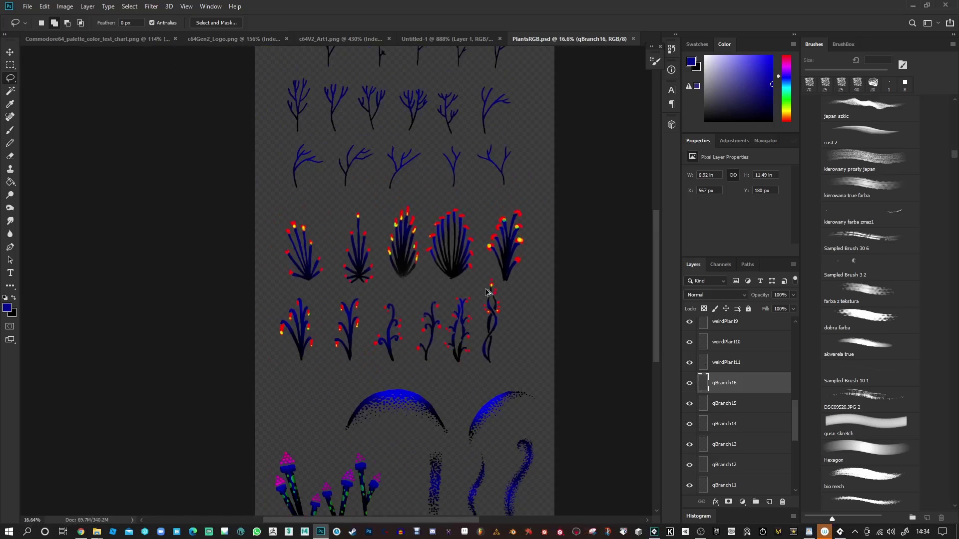
{"action": "left_click_drag", "start_coordinate": [579, 162], "coordinate": [494, 221]}
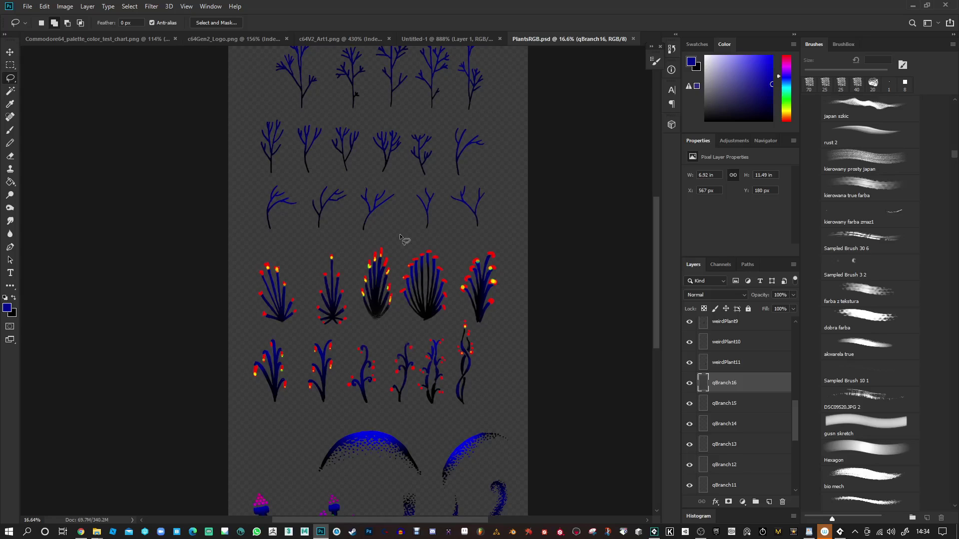
{"action": "scroll", "coordinate": [398, 239], "scroll_direction": "up", "scroll_amount": 3, "text": "alt"}
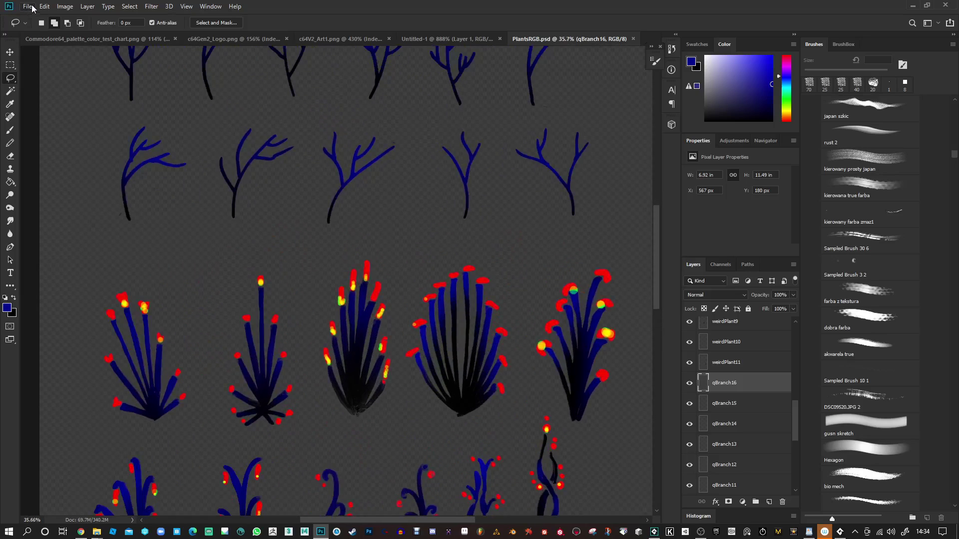
Create a new 600 × 600 pixel RGB document
{"action": "left_click", "coordinate": [28, 6]}
{"action": "left_click", "coordinate": [35, 16]}
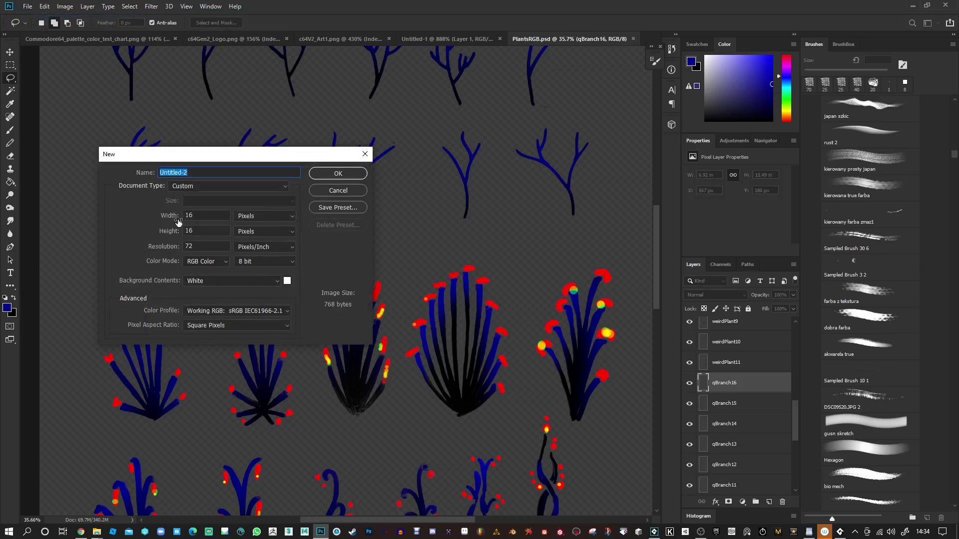
{"action": "key", "text": "Tab"}
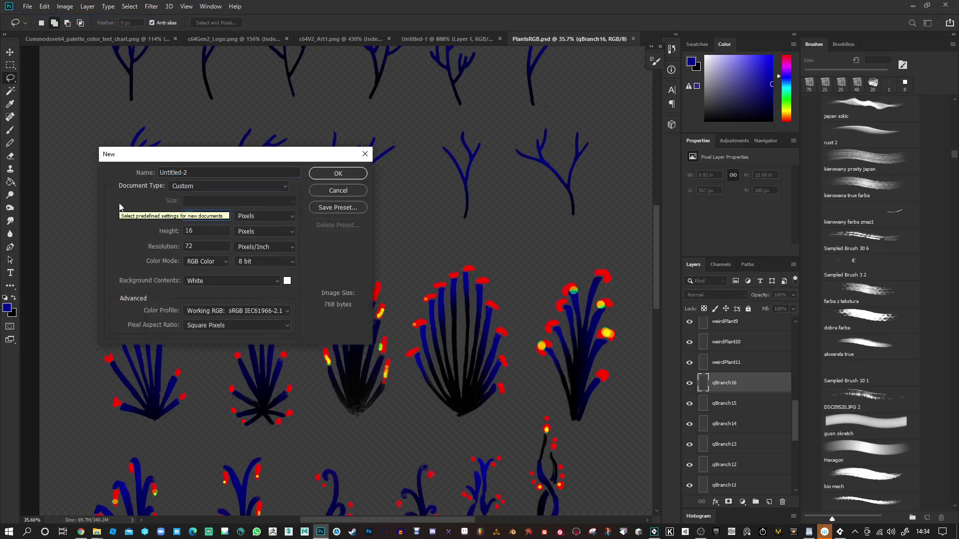
{"action": "type", "text": "600"}
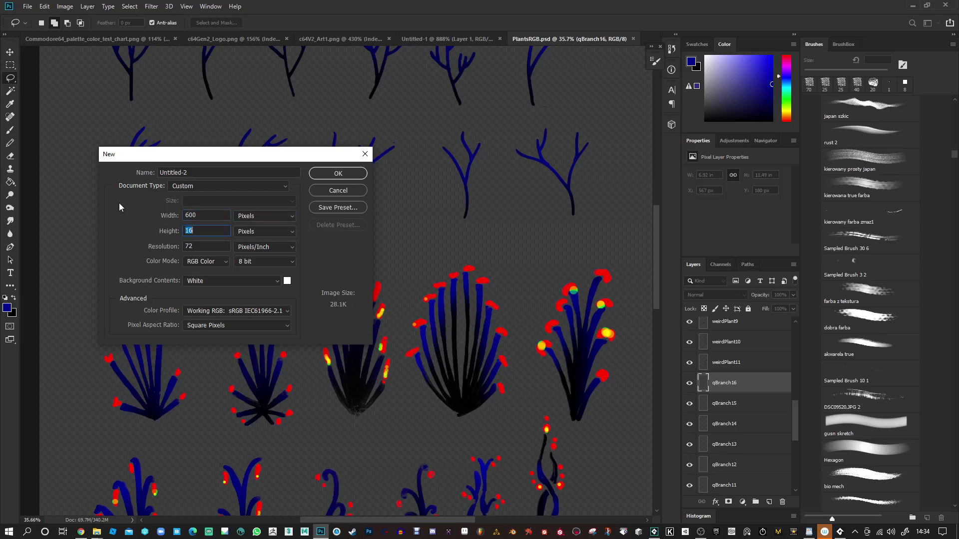
{"action": "type", "text": "600"}
{"action": "key", "text": "Return"}
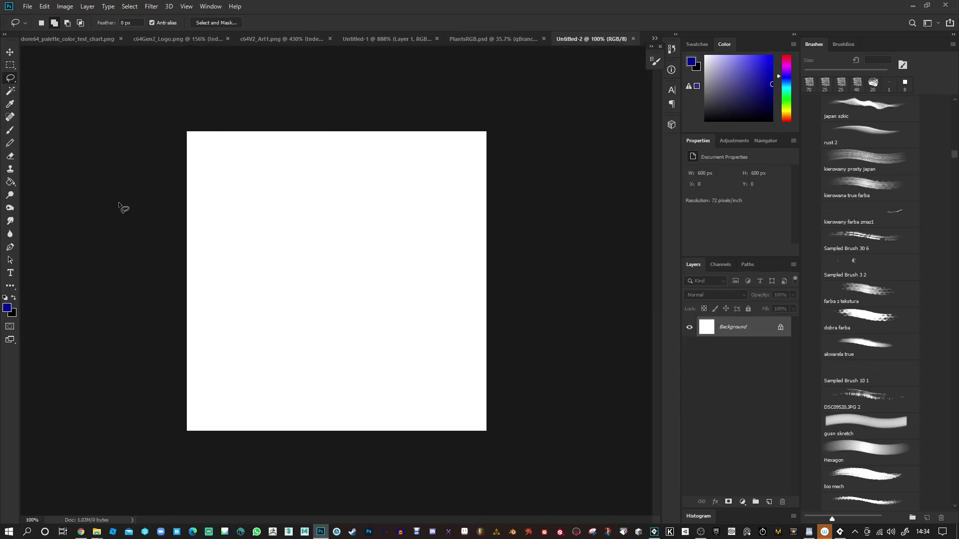
Unlock the background, add an empty layer and delete the white one to leave a transparent canvas
{"action": "left_click", "coordinate": [781, 328]}
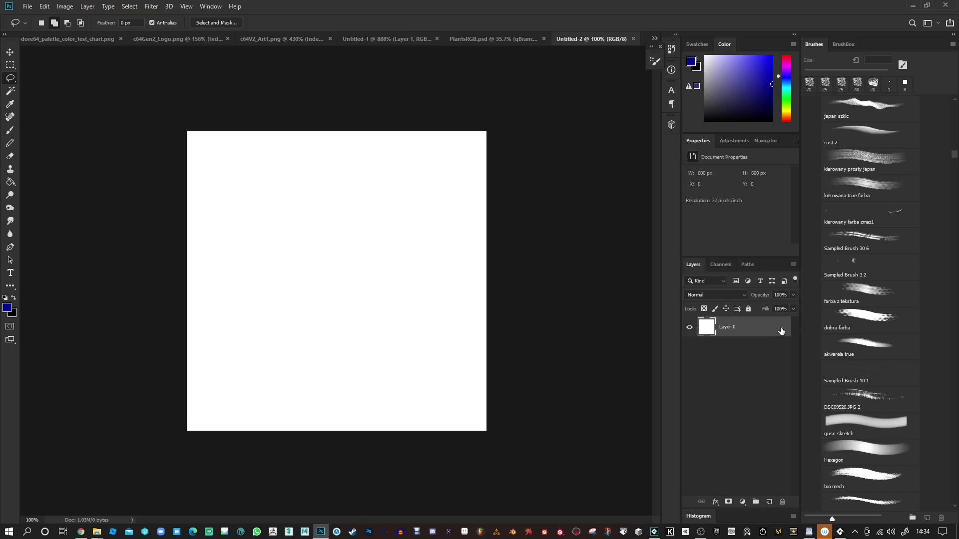
{"action": "left_click", "coordinate": [770, 501]}
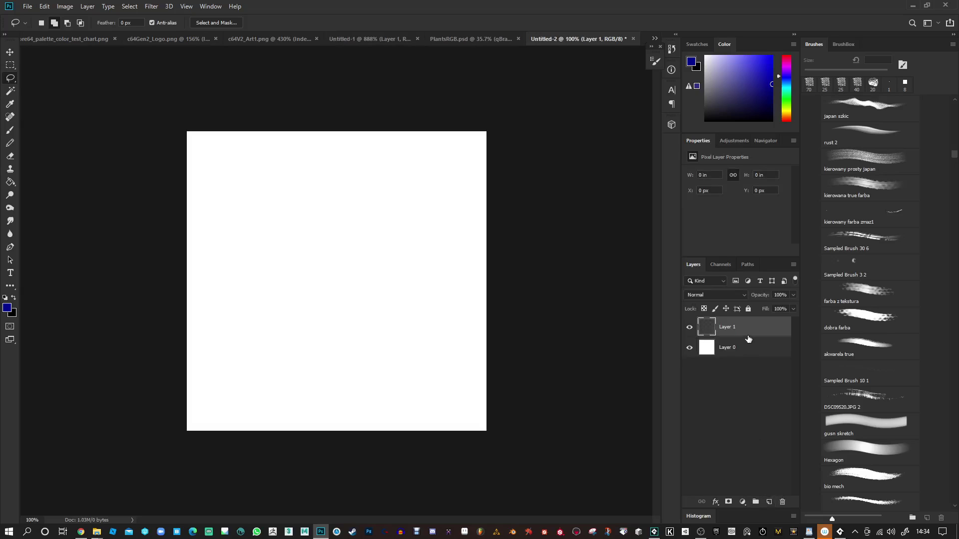
{"action": "left_click_drag", "start_coordinate": [744, 345], "coordinate": [782, 502]}
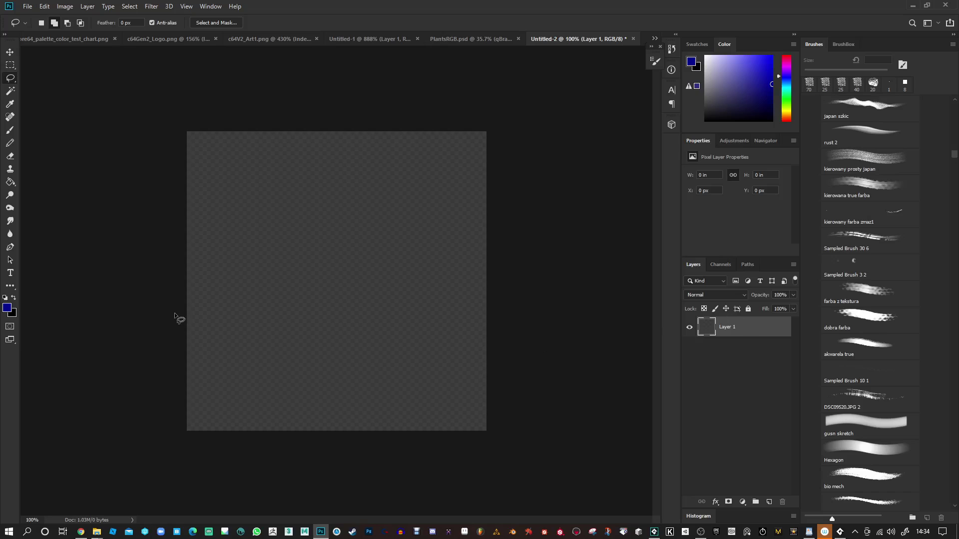
{"action": "key", "text": "ctrl+plus"}
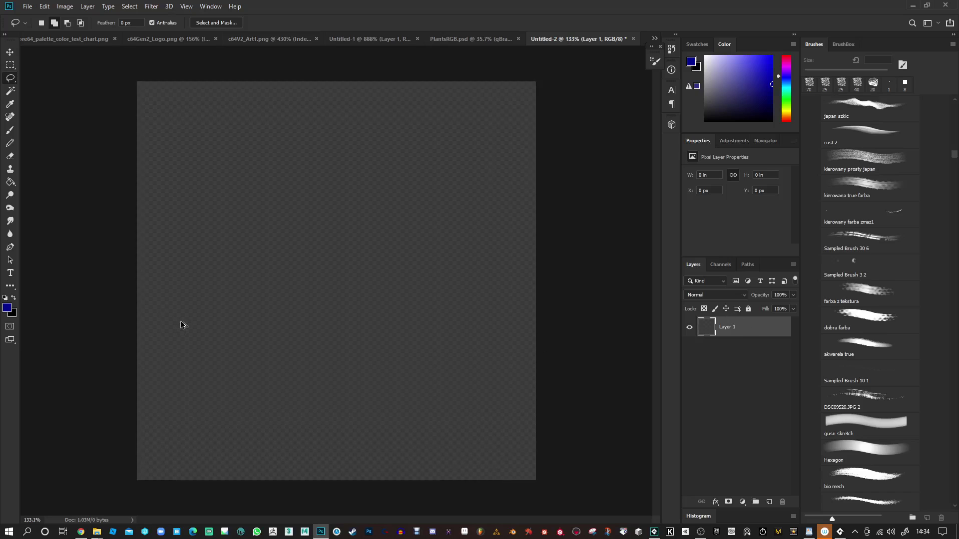
Paint a tree trunk splitting into three upright branches in black, using the japan szkic brush at 15 px and 100% opacity
{"action": "left_click", "coordinate": [10, 131]}
{"action": "left_click", "coordinate": [13, 297]}
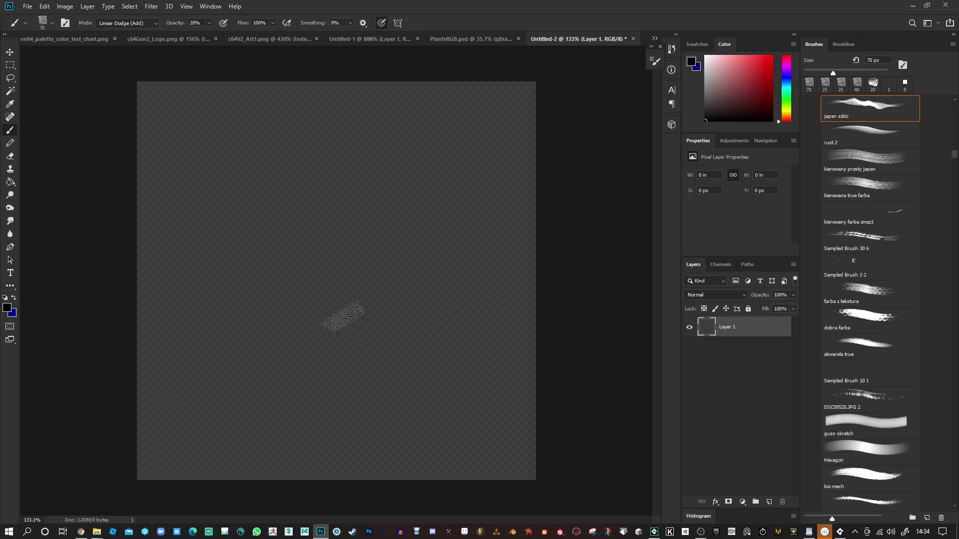
{"action": "right_click_drag", "start_coordinate": [338, 321], "coordinate": [334, 348], "text": "alt"}
{"action": "left_click_drag", "start_coordinate": [322, 423], "coordinate": [300, 230]}
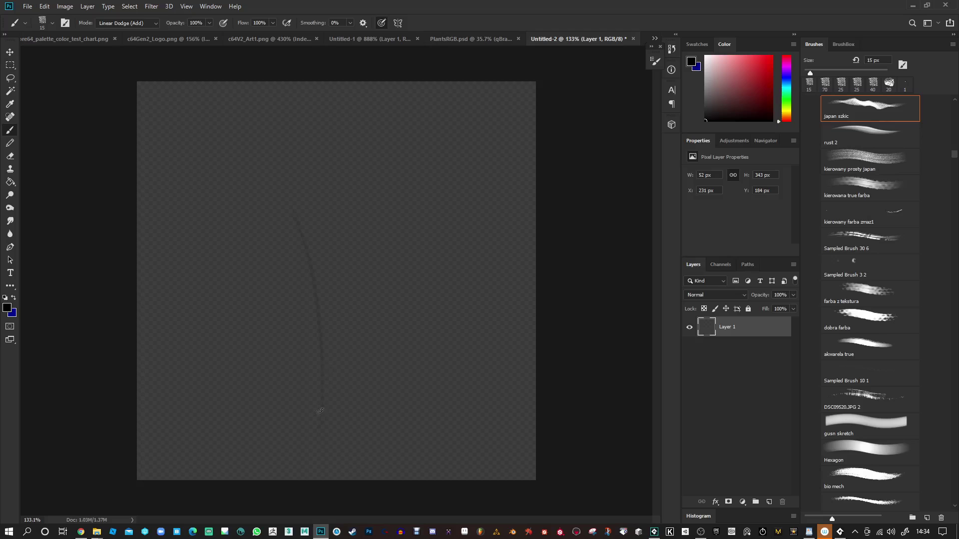
{"action": "left_click_drag", "start_coordinate": [320, 422], "coordinate": [355, 224]}
{"action": "left_click_drag", "start_coordinate": [324, 368], "coordinate": [293, 199]}
{"action": "left_click_drag", "start_coordinate": [320, 320], "coordinate": [332, 187]}
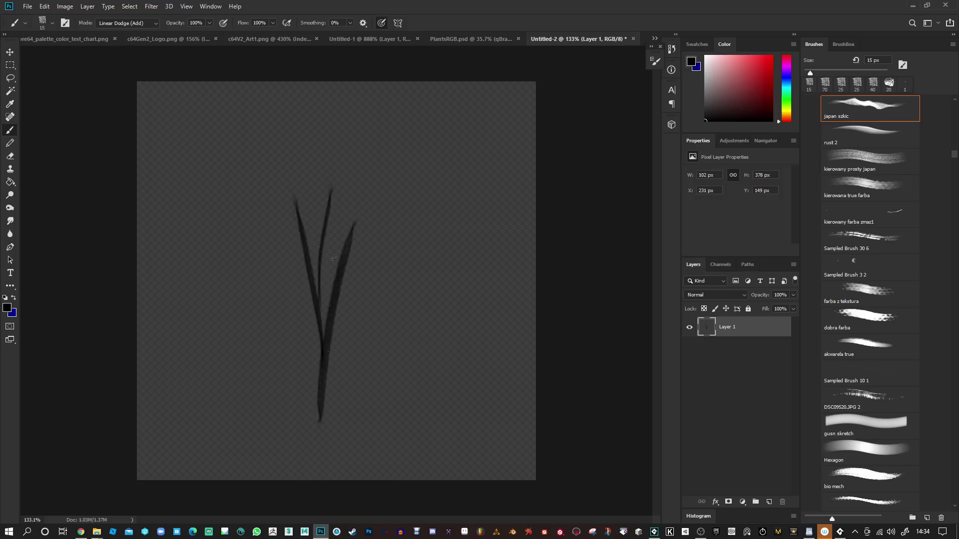
Paint two branches on the trunk's right side and a bending branch with short twigs on its left side
{"action": "left_click_drag", "start_coordinate": [337, 288], "coordinate": [397, 226]}
{"action": "left_click_drag", "start_coordinate": [332, 318], "coordinate": [393, 272]}
{"action": "mouse_move", "coordinate": [318, 312]}
{"action": "left_mouse_down"}
{"action": "mouse_move", "coordinate": [257, 220]}
{"action": "mouse_move", "coordinate": [278, 189]}
{"action": "left_mouse_up"}
{"action": "mouse_move", "coordinate": [268, 236]}
{"action": "left_mouse_down"}
{"action": "mouse_move", "coordinate": [207, 228]}
{"action": "mouse_move", "coordinate": [211, 194]}
{"action": "left_mouse_up"}
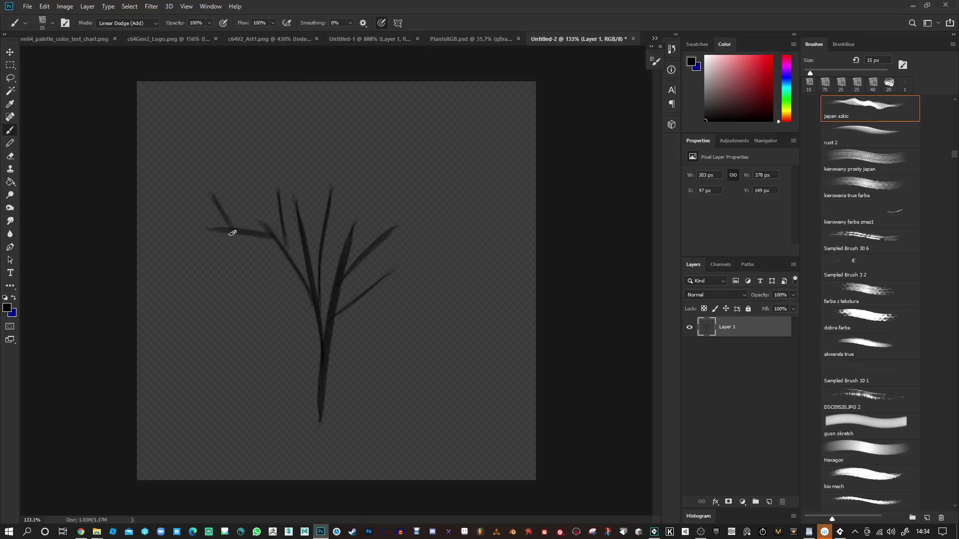
{"action": "mouse_move", "coordinate": [238, 233]}
{"action": "left_mouse_down"}
{"action": "mouse_move", "coordinate": [189, 249]}
{"action": "mouse_move", "coordinate": [239, 206]}
{"action": "mouse_move", "coordinate": [241, 175]}
{"action": "left_mouse_up"}
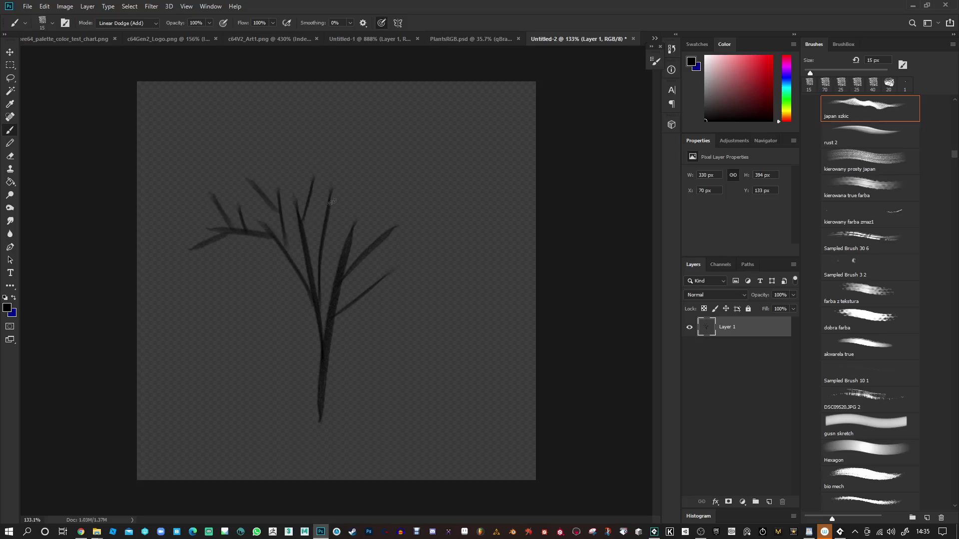
Add twigs to the central branches and extend the right-hand branches outward with forked ends
{"action": "left_click_drag", "start_coordinate": [328, 217], "coordinate": [323, 173]}
{"action": "left_click_drag", "start_coordinate": [343, 219], "coordinate": [370, 170]}
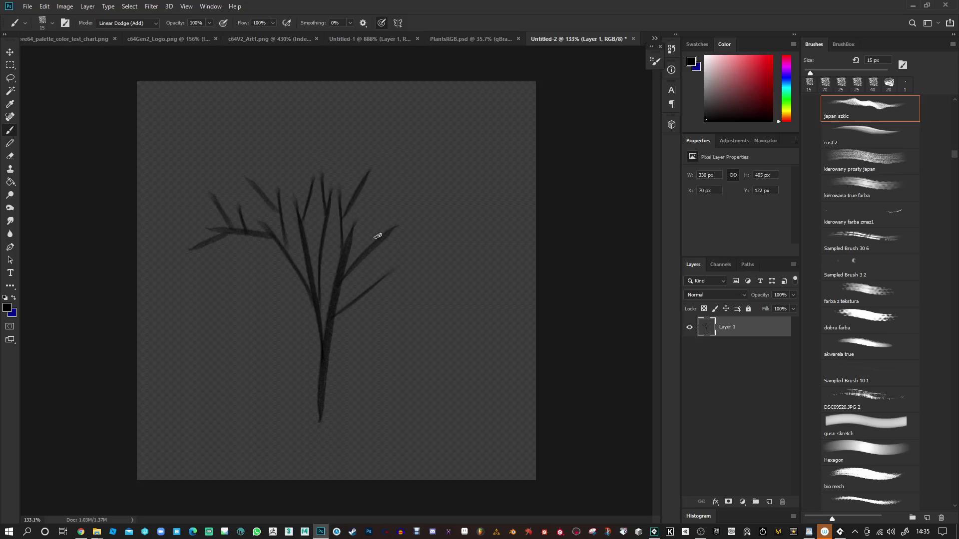
{"action": "left_click_drag", "start_coordinate": [379, 235], "coordinate": [396, 183]}
{"action": "left_click_drag", "start_coordinate": [368, 251], "coordinate": [447, 227]}
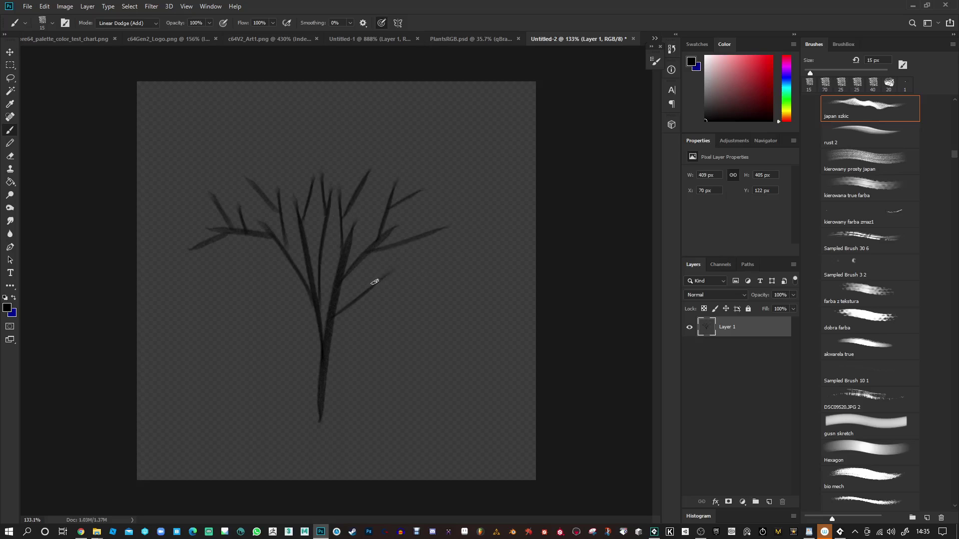
{"action": "mouse_move", "coordinate": [375, 288]}
{"action": "left_mouse_down"}
{"action": "mouse_move", "coordinate": [461, 271]}
{"action": "mouse_move", "coordinate": [456, 246]}
{"action": "left_mouse_up"}
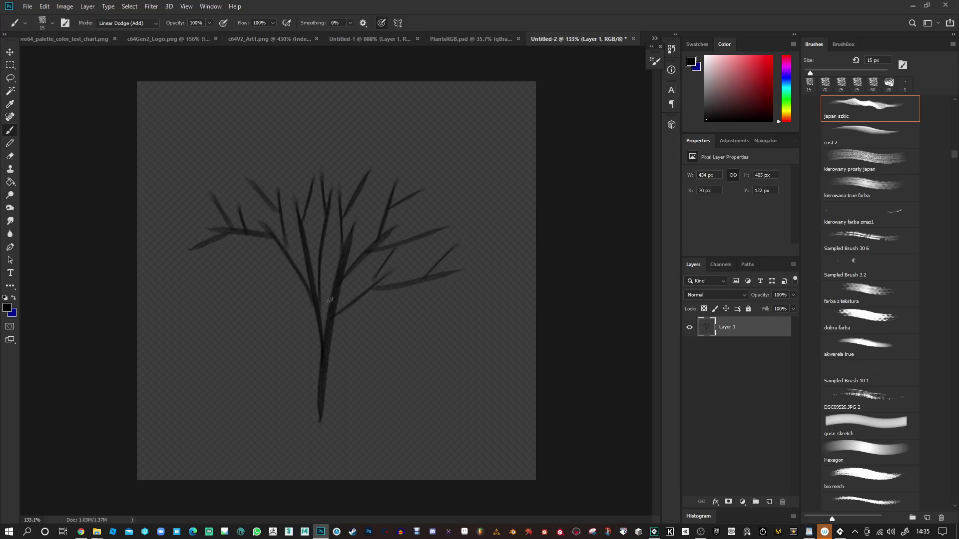
Paint a lower branch on the tree's left side and darken the existing left-hand branches
{"action": "mouse_move", "coordinate": [283, 261]}
{"action": "left_mouse_down"}
{"action": "mouse_move", "coordinate": [218, 262]}
{"action": "mouse_move", "coordinate": [205, 285]}
{"action": "left_mouse_up"}
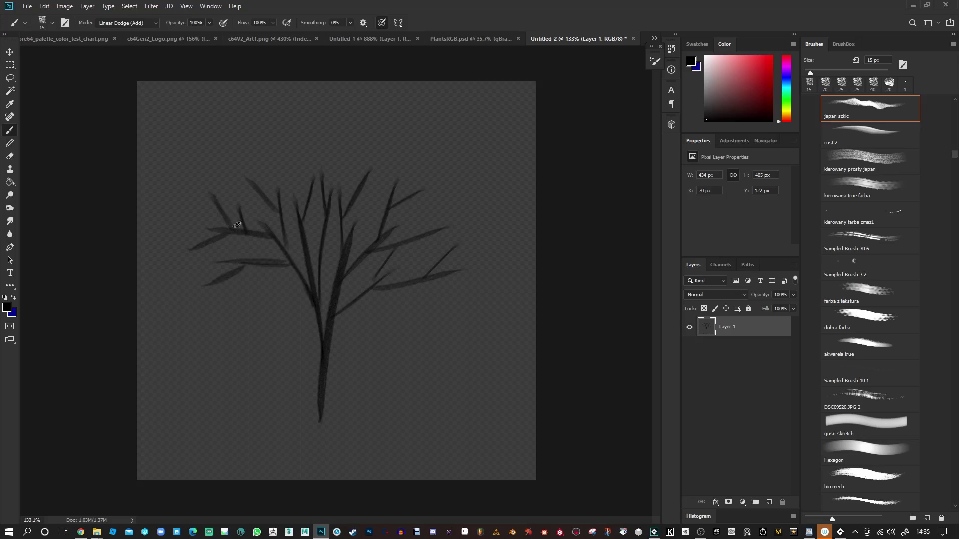
{"action": "left_click_drag", "start_coordinate": [230, 229], "coordinate": [188, 249]}
{"action": "left_click_drag", "start_coordinate": [295, 202], "coordinate": [311, 285]}
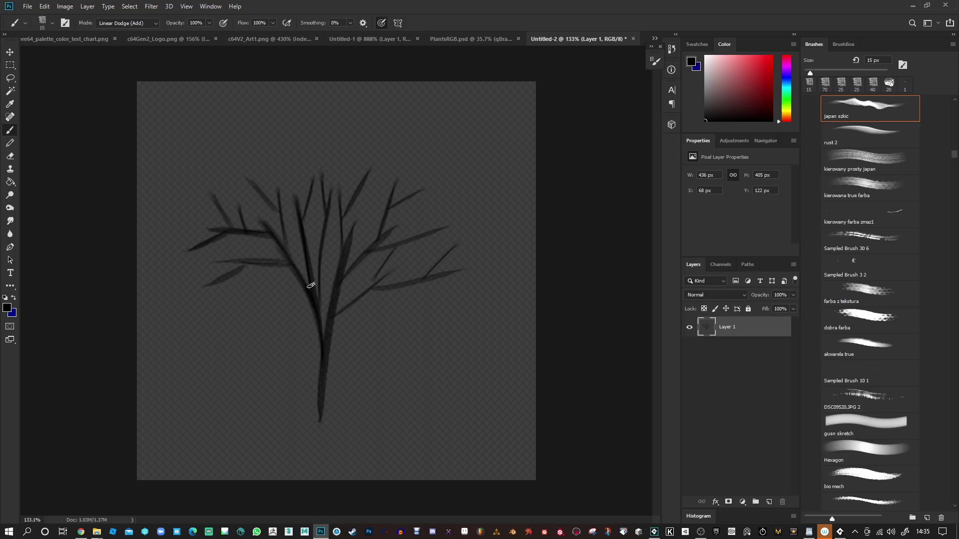
Extend the dark left-of-centre branch up into a fork near the canvas top and add side twigs below it
{"action": "left_click_drag", "start_coordinate": [292, 198], "coordinate": [303, 108]}
{"action": "left_click_drag", "start_coordinate": [292, 150], "coordinate": [278, 99]}
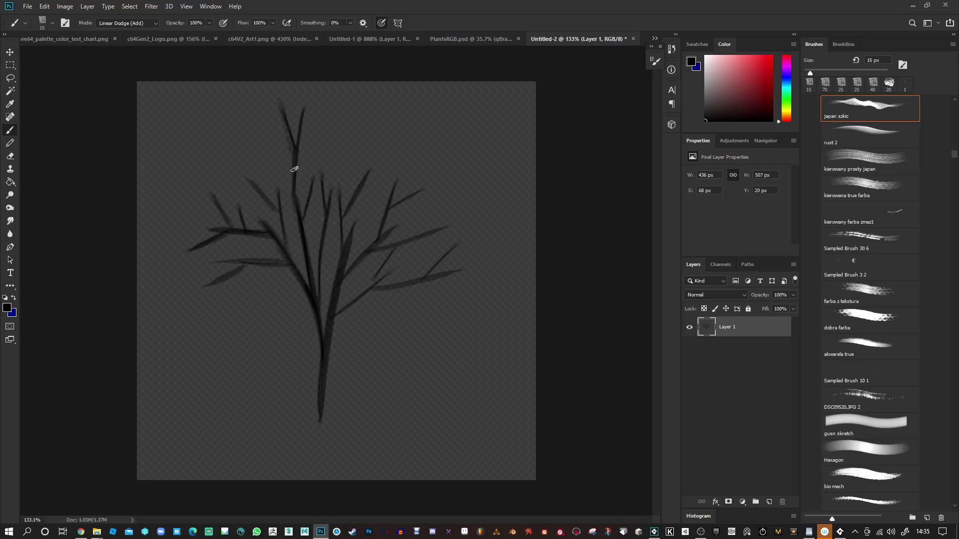
{"action": "left_click_drag", "start_coordinate": [296, 218], "coordinate": [262, 142]}
{"action": "left_click_drag", "start_coordinate": [276, 178], "coordinate": [281, 227]}
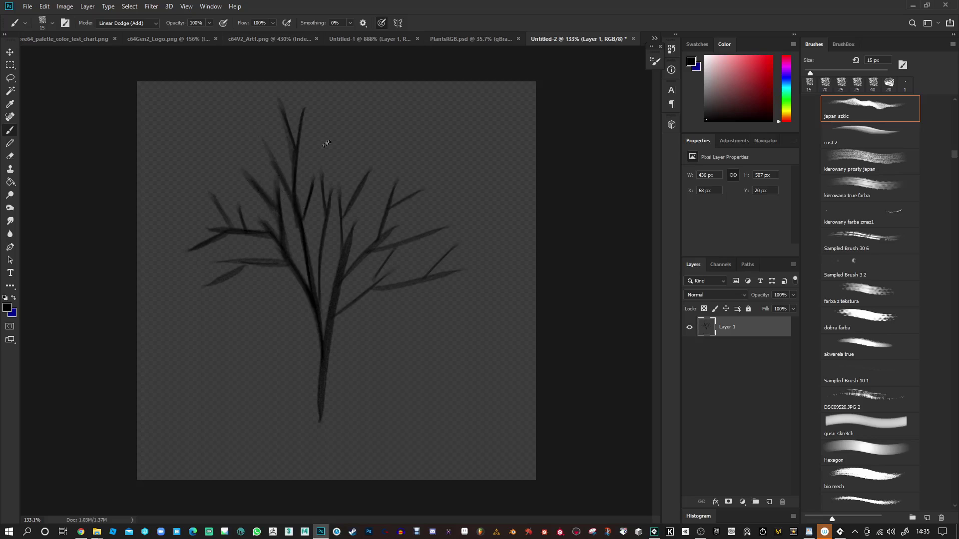
Paint additional upright branches through the centre of the crown and right of the centre, reaching toward the canvas top
{"action": "mouse_move", "coordinate": [326, 143]}
{"action": "left_mouse_down"}
{"action": "mouse_move", "coordinate": [318, 183]}
{"action": "mouse_move", "coordinate": [324, 139]}
{"action": "left_mouse_up"}
{"action": "left_click_drag", "start_coordinate": [340, 202], "coordinate": [352, 131]}
{"action": "left_click_drag", "start_coordinate": [339, 190], "coordinate": [335, 352]}
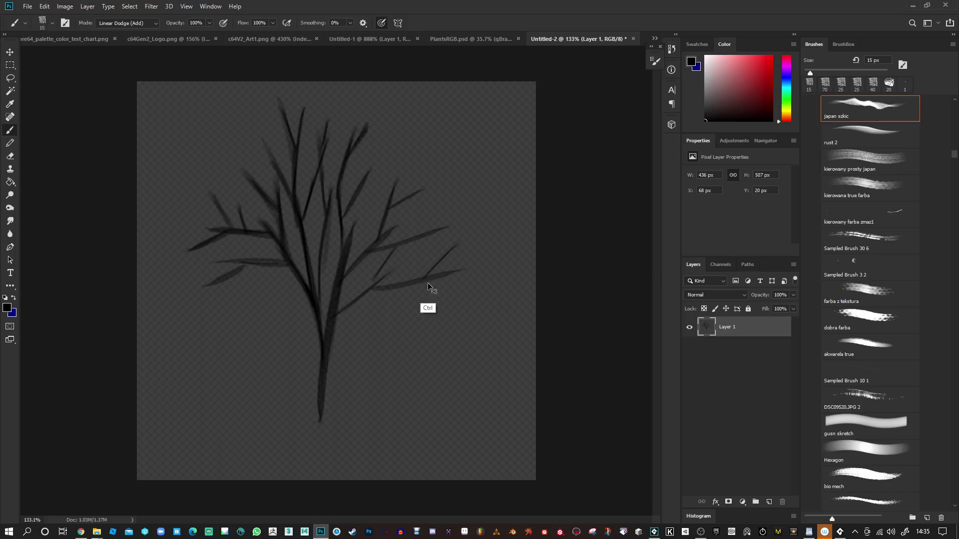
Duplicate the tree layer six times so the faint strokes build up to solid black
{"action": "key", "text": "ctrl+j"}
{"action": "key", "text": "ctrl+j"}
{"action": "key", "text": "ctrl+j"}
{"action": "key", "text": "ctrl+j"}
{"action": "key", "text": "ctrl+j"}
{"action": "key", "text": "ctrl+shift+alt+n"}
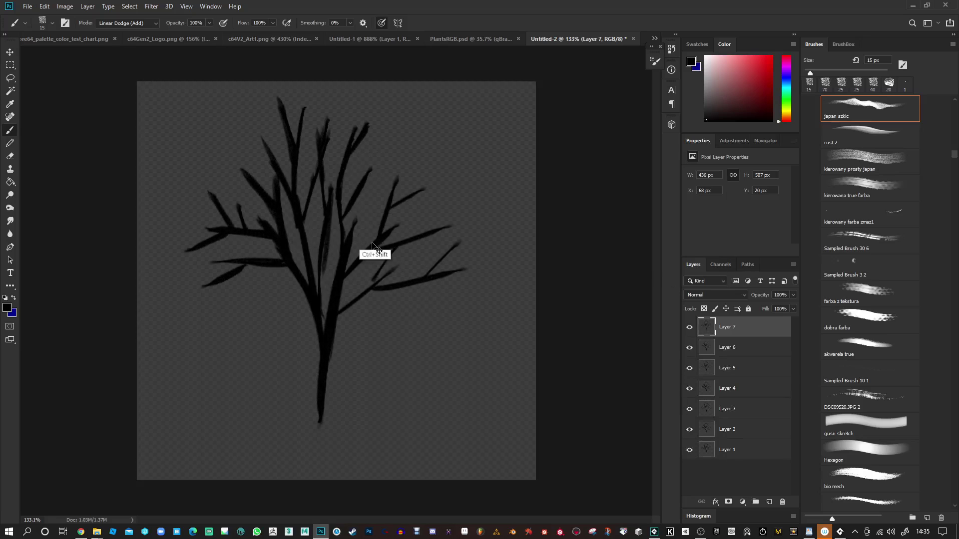
Merge all seven tree layers into one and lock the merged layer's transparent pixels
{"action": "left_click", "coordinate": [730, 451], "text": "shift"}
{"action": "right_click", "coordinate": [732, 432]}
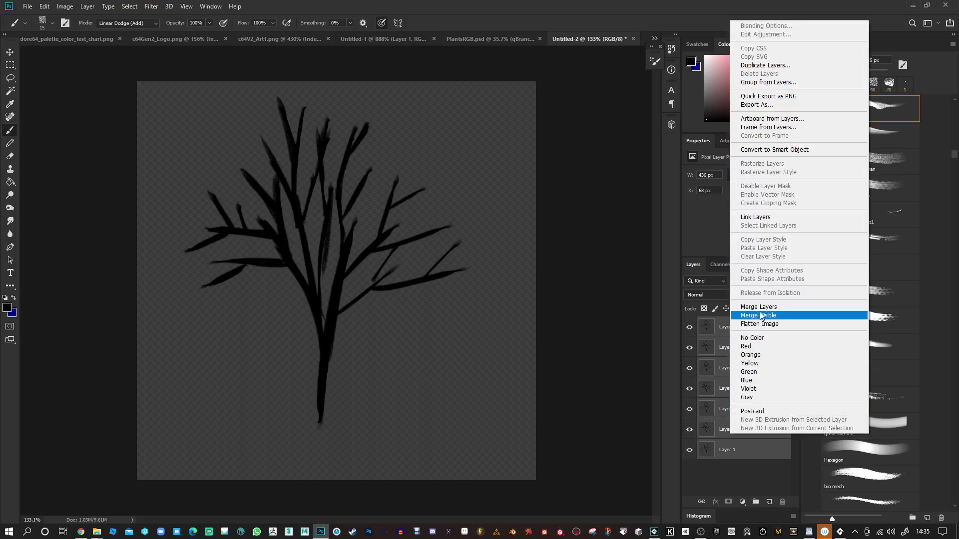
{"action": "left_click", "coordinate": [757, 306]}
{"action": "left_click", "coordinate": [704, 309]}
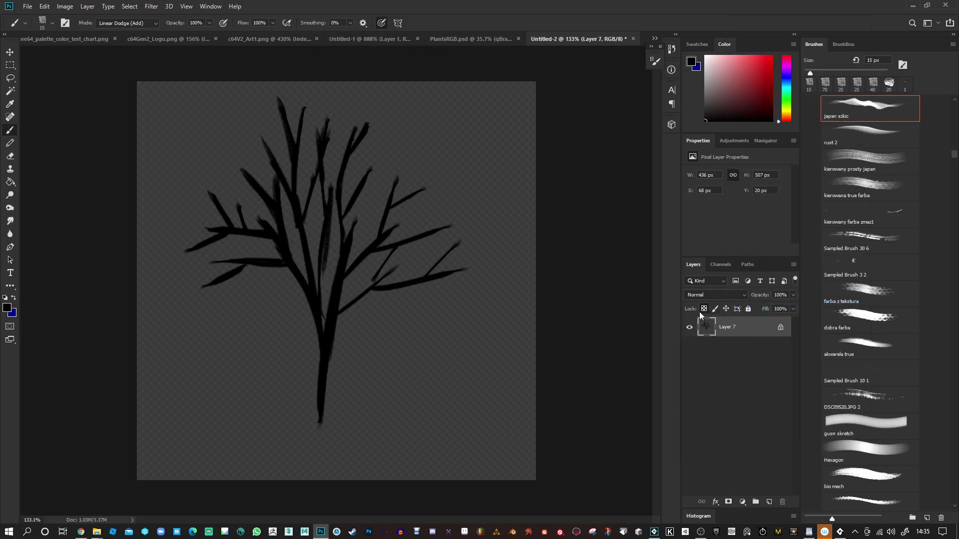
Set the foreground colour to bright blue and try a stroke across the crown, then undo that stroke
{"action": "left_click", "coordinate": [788, 76]}
{"action": "left_click", "coordinate": [771, 56]}
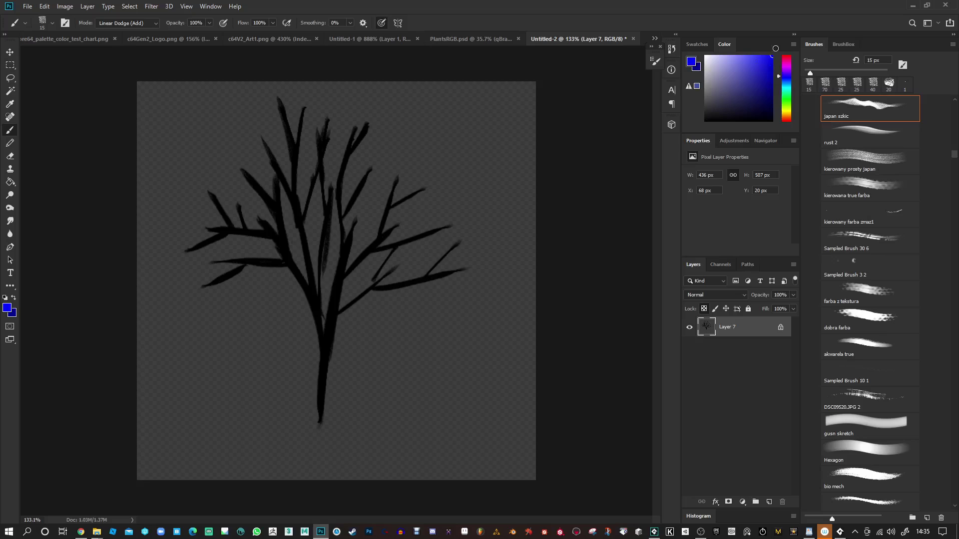
{"action": "mouse_move", "coordinate": [365, 137]}
{"action": "left_mouse_down"}
{"action": "mouse_move", "coordinate": [274, 202]}
{"action": "mouse_move", "coordinate": [205, 214]}
{"action": "left_mouse_up"}
{"action": "key", "text": "ctrl+z"}
Tint most branches and the mid-trunk blue with the brush enlarged to 125 px at 30% opacity
{"action": "key", "text": "bracketright"}
{"action": "key", "text": "bracketright"}
{"action": "key", "text": "bracketright"}
{"action": "key", "text": "bracketright"}
{"action": "key", "text": "bracketright"}
{"action": "key", "text": "bracketright"}
{"action": "key", "text": "bracketright"}
{"action": "key", "text": "bracketright"}
{"action": "key", "text": "bracketright"}
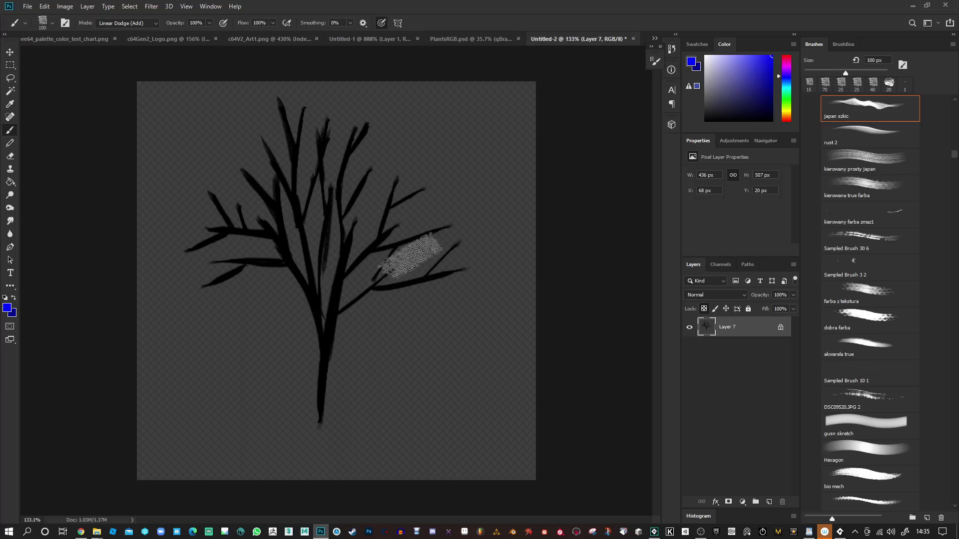
{"action": "key", "text": "3"}
{"action": "left_click_drag", "start_coordinate": [379, 248], "coordinate": [450, 226]}
{"action": "mouse_move", "coordinate": [379, 288]}
{"action": "left_mouse_down"}
{"action": "mouse_move", "coordinate": [465, 269]}
{"action": "mouse_move", "coordinate": [460, 243]}
{"action": "mouse_move", "coordinate": [399, 234]}
{"action": "left_mouse_up"}
{"action": "mouse_move", "coordinate": [397, 195]}
{"action": "left_mouse_down"}
{"action": "mouse_move", "coordinate": [374, 289]}
{"action": "mouse_move", "coordinate": [449, 214]}
{"action": "mouse_move", "coordinate": [375, 171]}
{"action": "mouse_move", "coordinate": [232, 187]}
{"action": "mouse_move", "coordinate": [214, 203]}
{"action": "mouse_move", "coordinate": [257, 268]}
{"action": "mouse_move", "coordinate": [310, 321]}
{"action": "mouse_move", "coordinate": [293, 275]}
{"action": "left_mouse_up"}
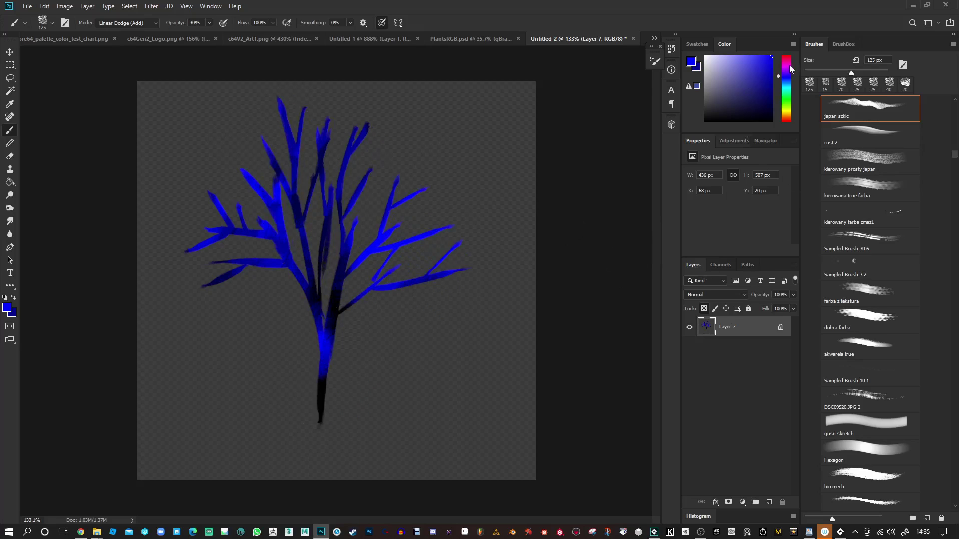
Pick a red foreground colour and tint the outer branches and parts of the trunk in Linear Dodge (Add) mode
{"action": "left_click", "coordinate": [789, 56]}
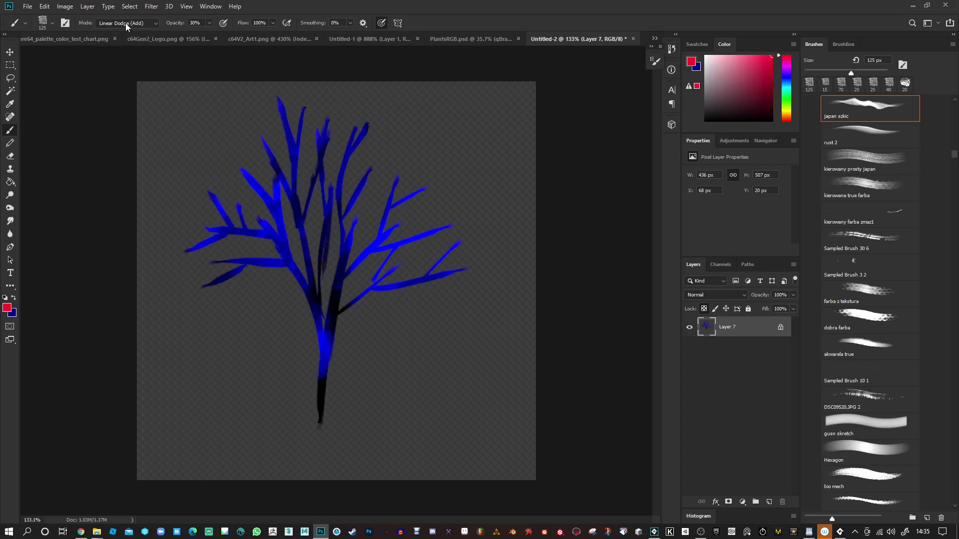
{"action": "left_click", "coordinate": [111, 23]}
{"action": "left_click", "coordinate": [133, 135]}
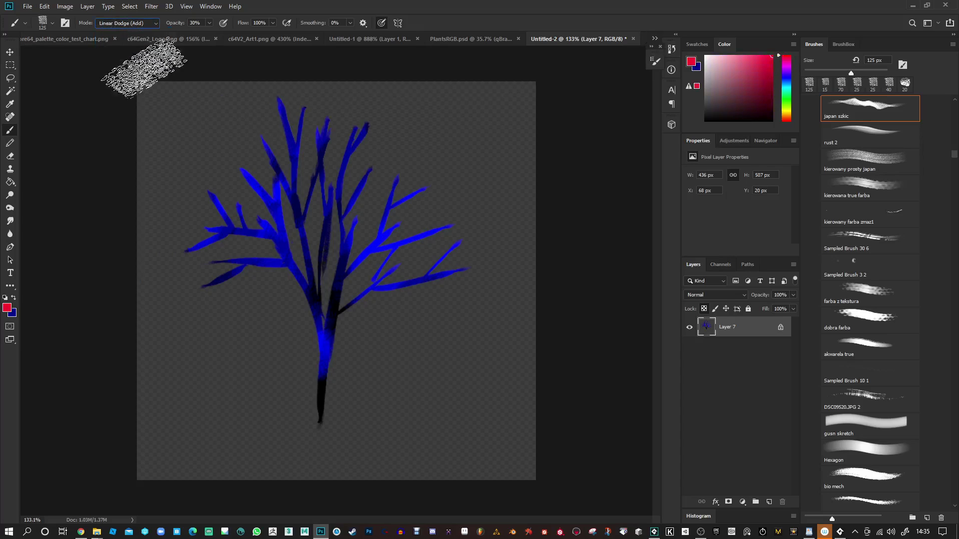
{"action": "left_click", "coordinate": [267, 100]}
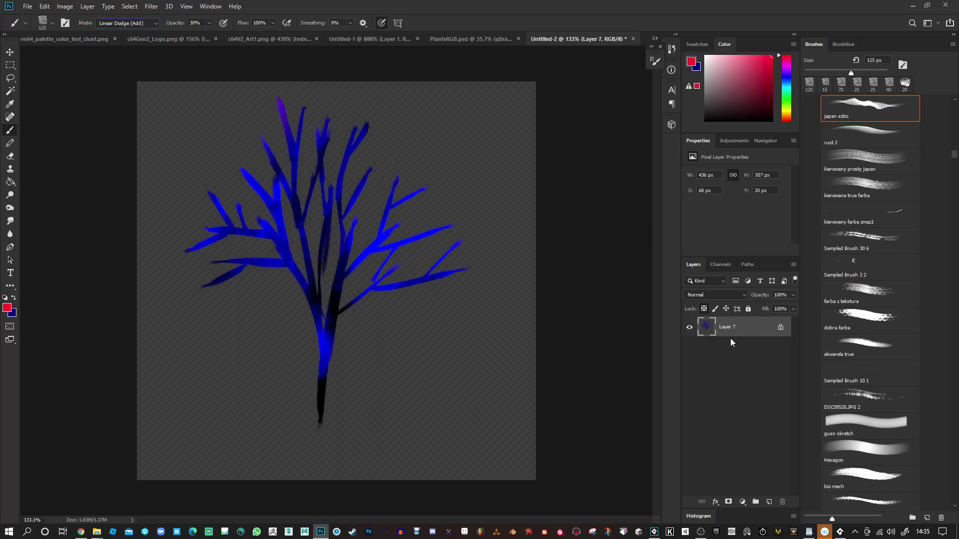
{"action": "left_click", "coordinate": [278, 120]}
{"action": "mouse_move", "coordinate": [278, 121]}
{"action": "left_mouse_down"}
{"action": "mouse_move", "coordinate": [239, 148]}
{"action": "mouse_move", "coordinate": [235, 176]}
{"action": "mouse_move", "coordinate": [173, 198]}
{"action": "mouse_move", "coordinate": [193, 262]}
{"action": "mouse_move", "coordinate": [300, 289]}
{"action": "mouse_move", "coordinate": [245, 265]}
{"action": "mouse_move", "coordinate": [364, 147]}
{"action": "mouse_move", "coordinate": [342, 203]}
{"action": "mouse_move", "coordinate": [375, 106]}
{"action": "mouse_move", "coordinate": [399, 202]}
{"action": "mouse_move", "coordinate": [370, 225]}
{"action": "mouse_move", "coordinate": [471, 218]}
{"action": "mouse_move", "coordinate": [411, 287]}
{"action": "mouse_move", "coordinate": [321, 306]}
{"action": "mouse_move", "coordinate": [359, 316]}
{"action": "mouse_move", "coordinate": [342, 321]}
{"action": "mouse_move", "coordinate": [331, 354]}
{"action": "mouse_move", "coordinate": [295, 226]}
{"action": "mouse_move", "coordinate": [401, 261]}
{"action": "mouse_move", "coordinate": [315, 364]}
{"action": "left_mouse_up"}
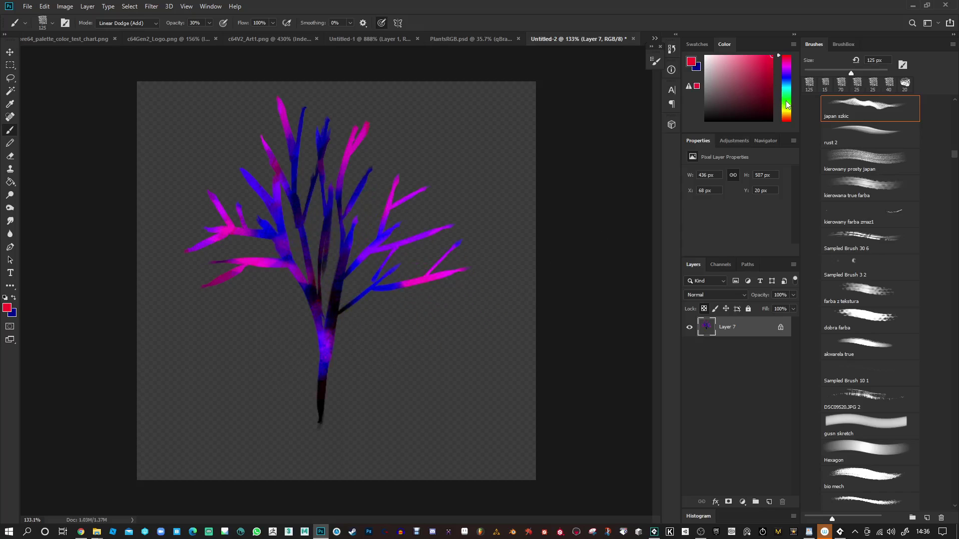
Set the foreground colour to pure green 00ff00 and return to the Brush tool
{"action": "left_click", "coordinate": [787, 104]}
{"action": "left_click", "coordinate": [7, 308]}
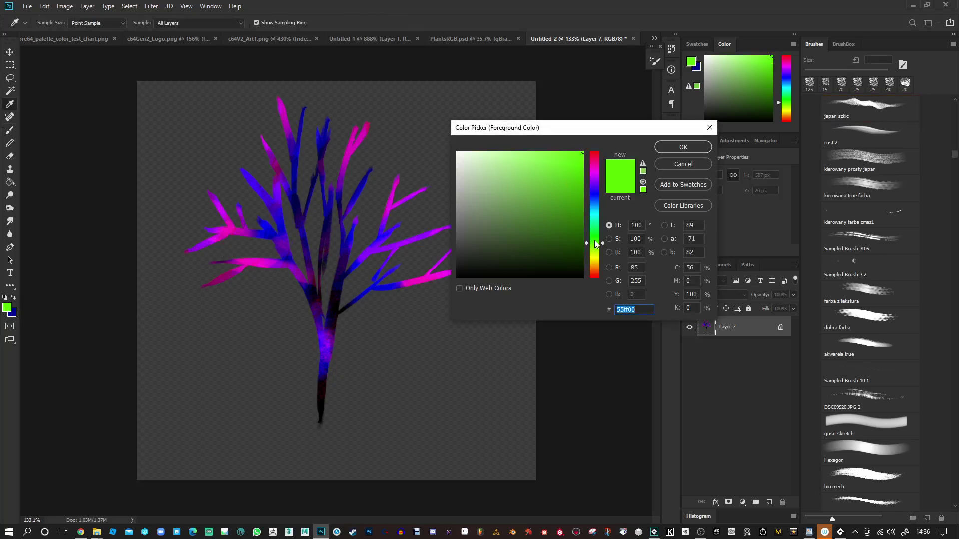
{"action": "left_click_drag", "start_coordinate": [595, 243], "coordinate": [598, 238]}
{"action": "type", "text": "0"}
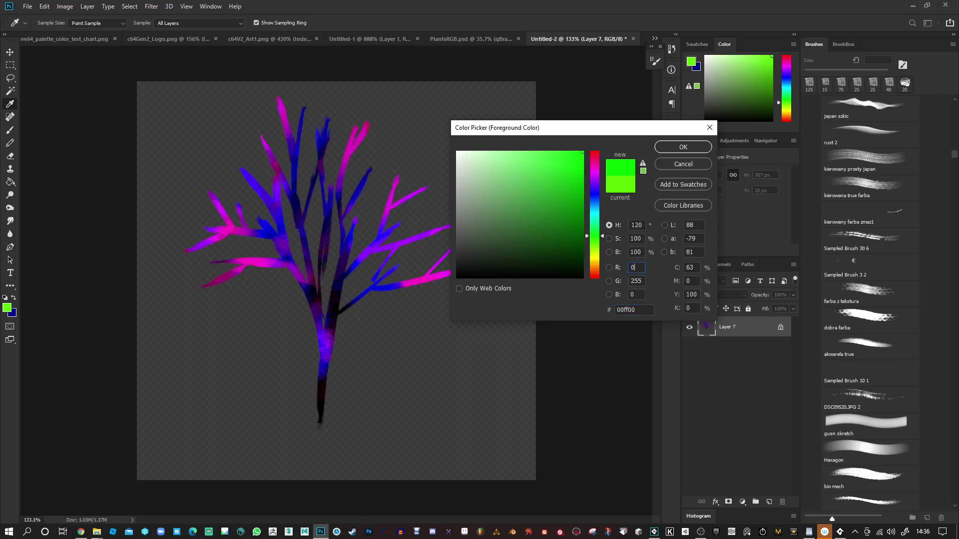
{"action": "left_click", "coordinate": [609, 282]}
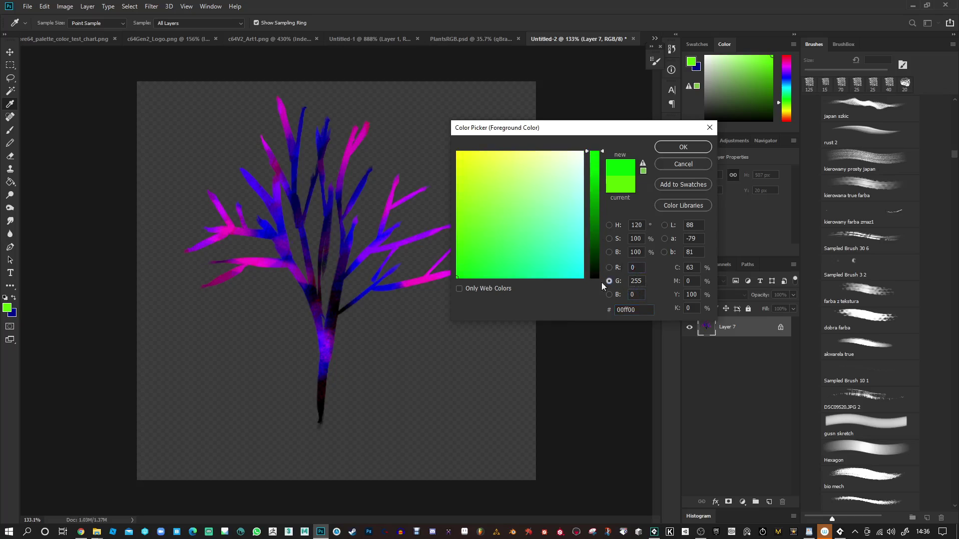
{"action": "left_click", "coordinate": [693, 150]}
{"action": "key", "text": "b"}
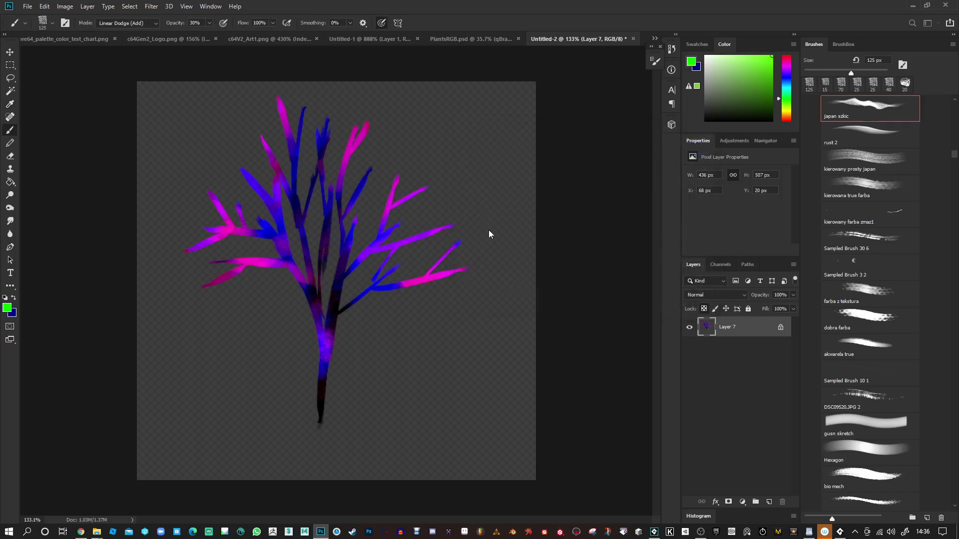
Reduce the brush to 15 px at 100% opacity and paint green bands across the tall upper-right branch
{"action": "key", "text": "bracketleft"}
{"action": "key", "text": "bracketleft"}
{"action": "key", "text": "bracketleft"}
{"action": "key", "text": "bracketleft"}
{"action": "key", "text": "bracketleft"}
{"action": "key", "text": "bracketleft"}
{"action": "key", "text": "bracketleft"}
{"action": "key", "text": "bracketleft"}
{"action": "key", "text": "bracketleft"}
{"action": "key", "text": "bracketleft"}
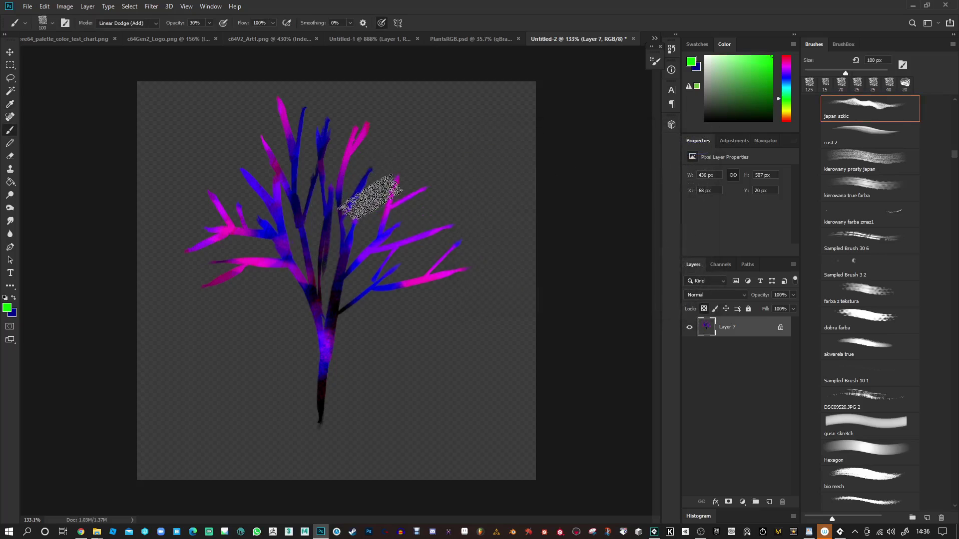
{"action": "left_click", "coordinate": [339, 165]}
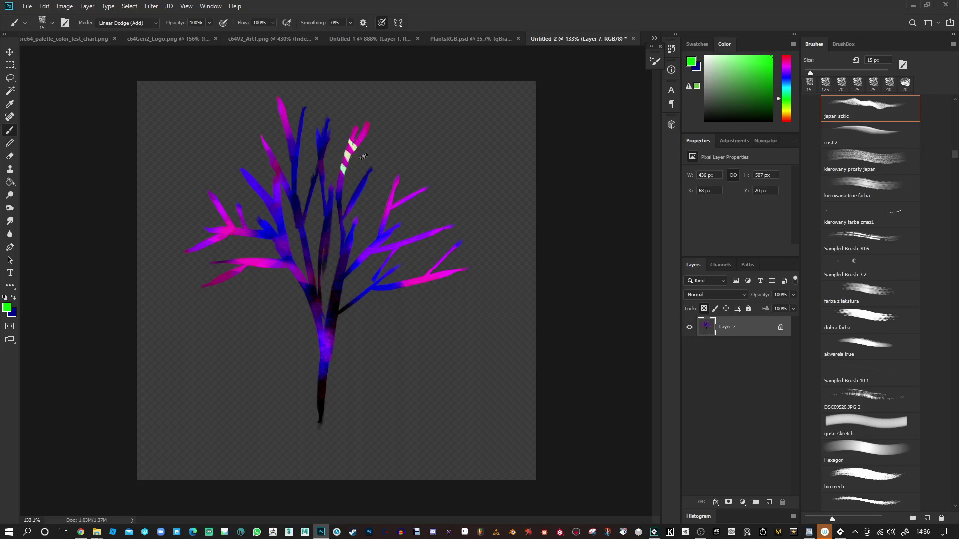
Paint green bands down the central branches to the fork at the top of the trunk
{"action": "mouse_move", "coordinate": [348, 192]}
{"action": "left_mouse_down"}
{"action": "mouse_move", "coordinate": [322, 229]}
{"action": "mouse_move", "coordinate": [340, 251]}
{"action": "left_mouse_up"}
{"action": "mouse_move", "coordinate": [329, 254]}
{"action": "left_mouse_down"}
{"action": "mouse_move", "coordinate": [319, 262]}
{"action": "mouse_move", "coordinate": [341, 294]}
{"action": "left_mouse_up"}
{"action": "left_click_drag", "start_coordinate": [348, 301], "coordinate": [334, 334]}
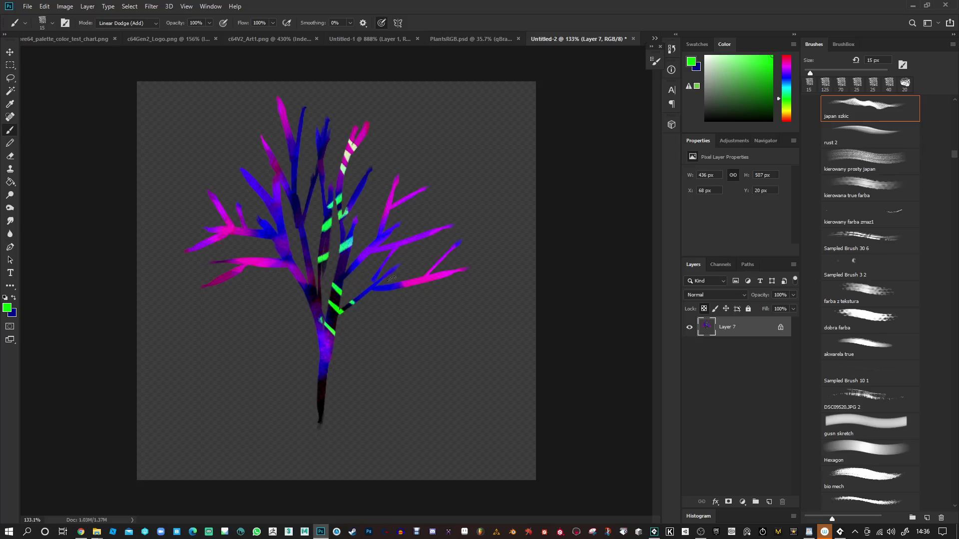
Add green bands across the outer right-hand branches, the left-hand branches and the trunk
{"action": "left_click_drag", "start_coordinate": [440, 260], "coordinate": [434, 268]}
{"action": "left_click_drag", "start_coordinate": [432, 275], "coordinate": [439, 277]}
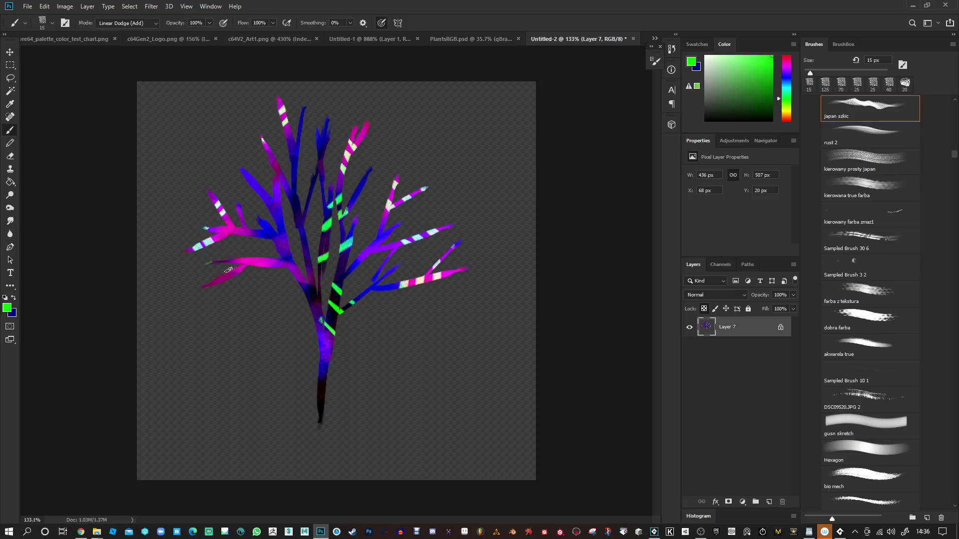
{"action": "left_click_drag", "start_coordinate": [228, 270], "coordinate": [225, 281]}
{"action": "mouse_move", "coordinate": [228, 263]}
{"action": "left_mouse_down"}
{"action": "mouse_move", "coordinate": [259, 236]}
{"action": "mouse_move", "coordinate": [274, 256]}
{"action": "left_mouse_up"}
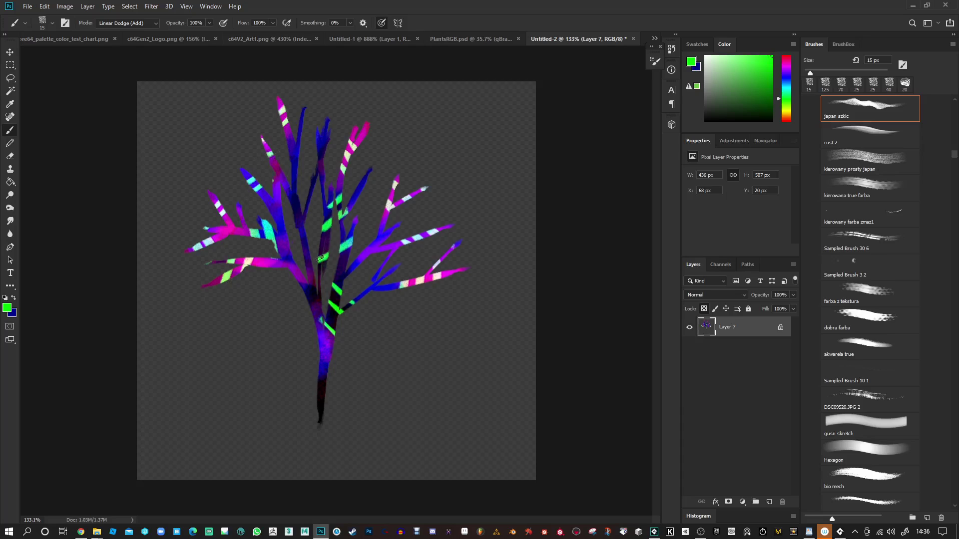
{"action": "left_click_drag", "start_coordinate": [295, 258], "coordinate": [287, 269]}
Trim the empty transparent area so the canvas fits tightly around the tree
{"action": "key", "text": "alt+i"}
{"action": "key", "text": "r"}
{"action": "left_click", "coordinate": [524, 148]}
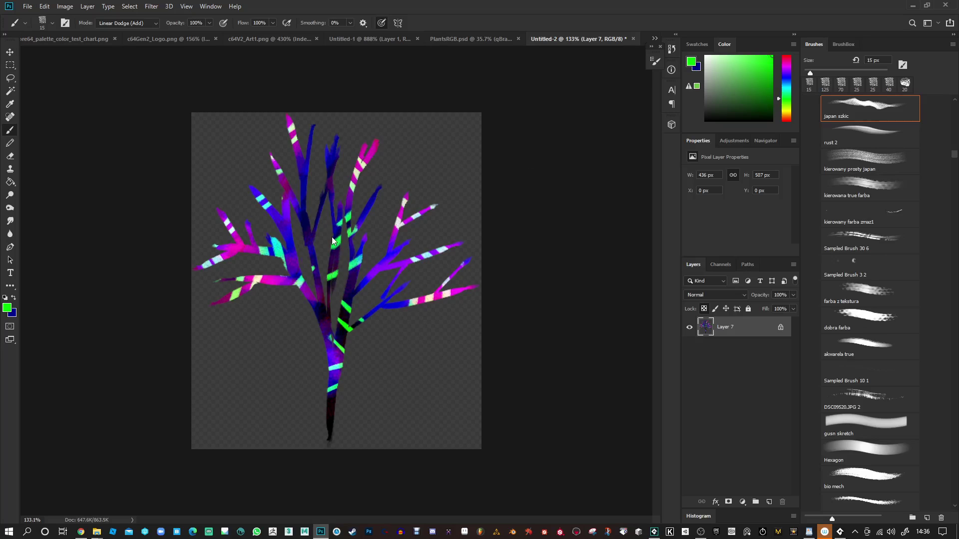
Save a PNG copy of the tree as demoTree on the Desktop with the Large file size option
{"action": "key", "text": "ctrl+shift+s"}
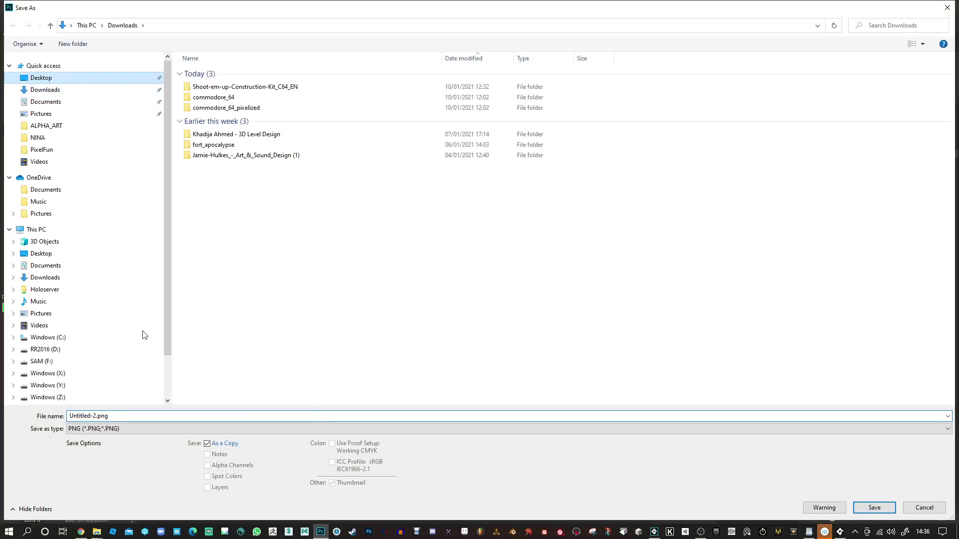
{"action": "left_click", "coordinate": [118, 415]}
{"action": "type", "text": "demoTree"}
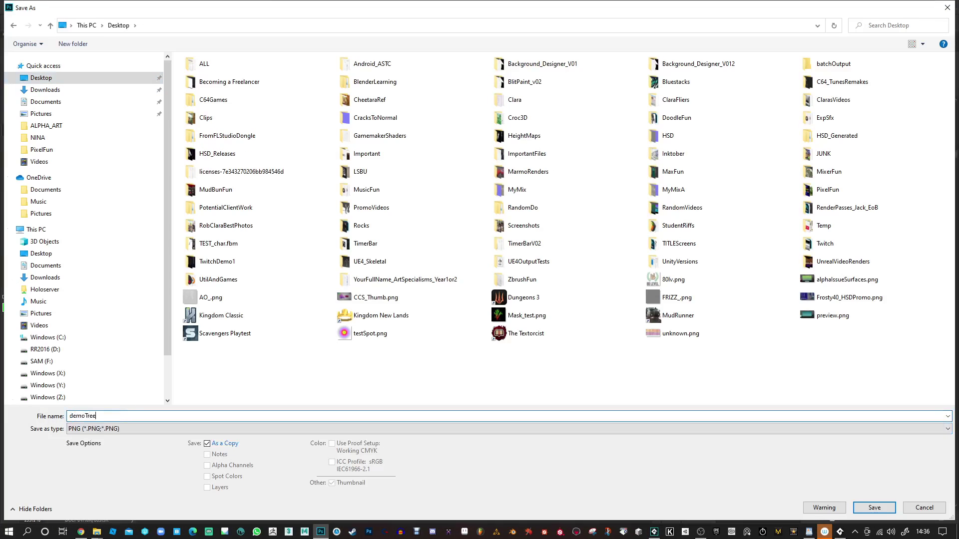
{"action": "key", "text": "Return"}
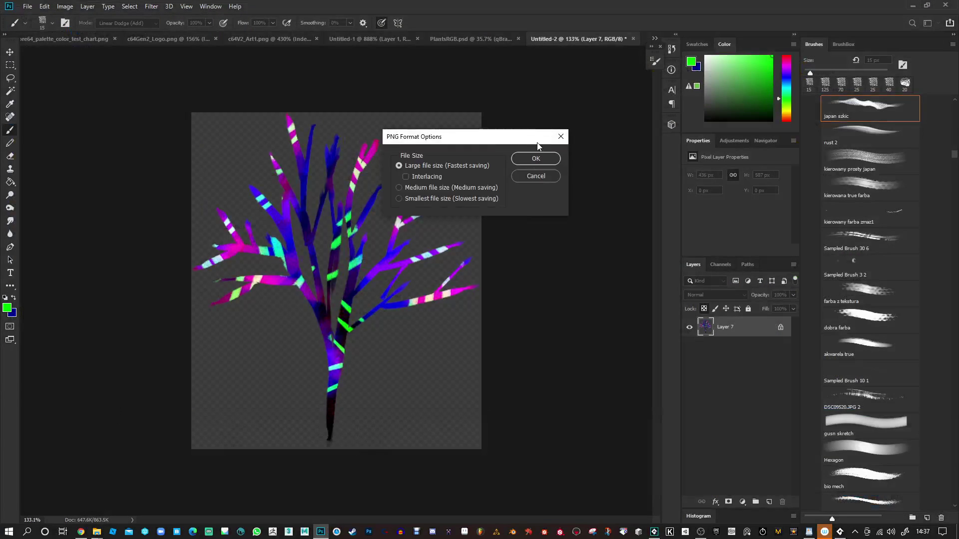
{"action": "left_click", "coordinate": [535, 158]}
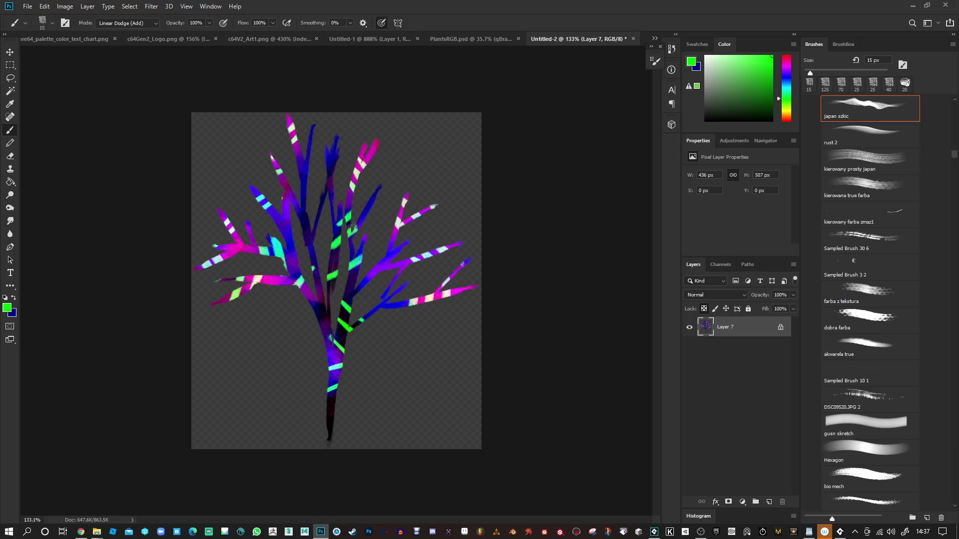
Switch to Background Designer, hide layer 16 containing the large tree, and shrink the mountain brush to scale 0.05
{"action": "key", "text": "alt+Tab"}
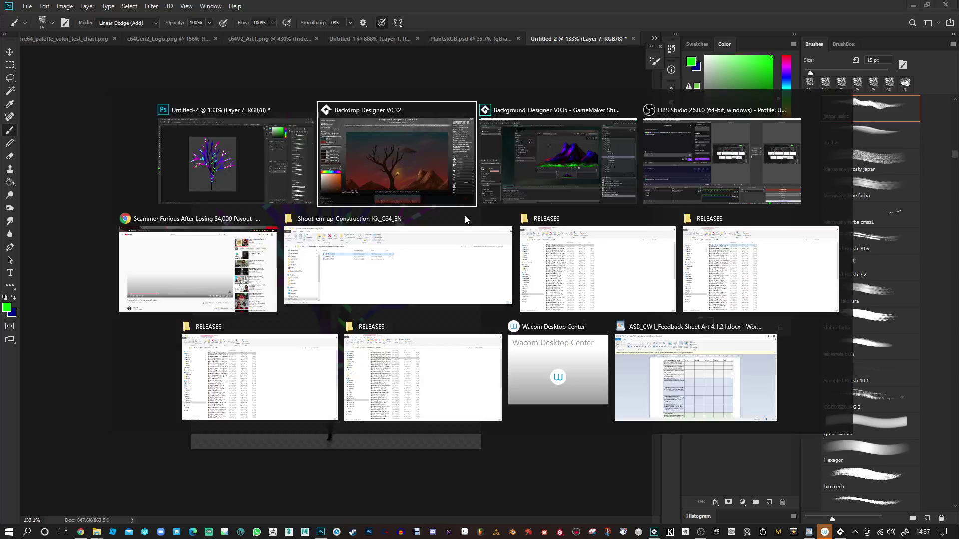
{"action": "left_click", "coordinate": [433, 186]}
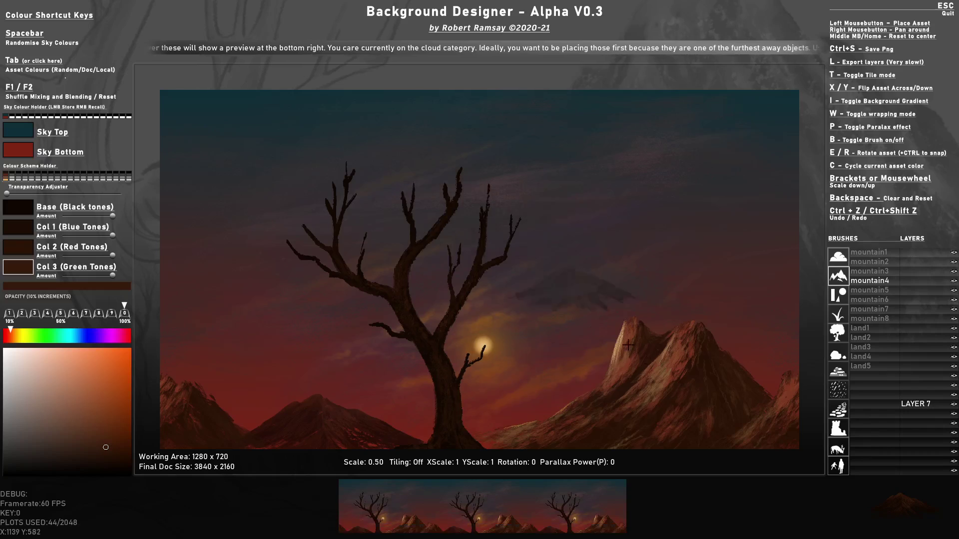
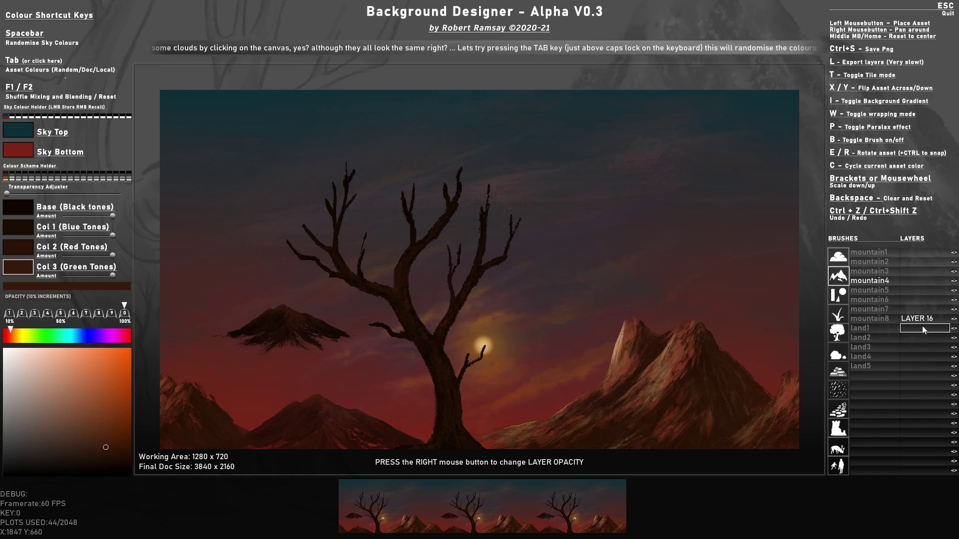
{"action": "left_click", "coordinate": [953, 318]}
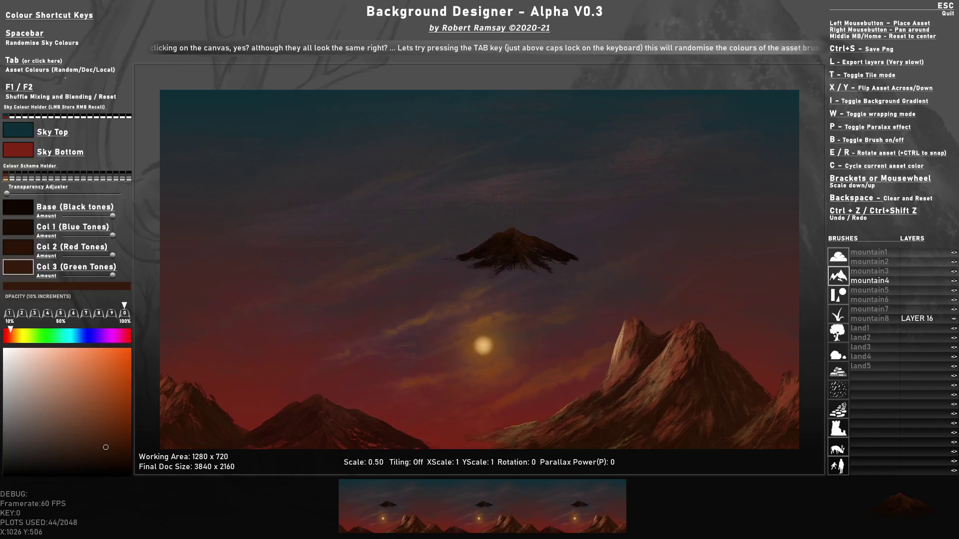
{"action": "scroll", "coordinate": [512, 253], "scroll_direction": "down", "scroll_amount": 9}
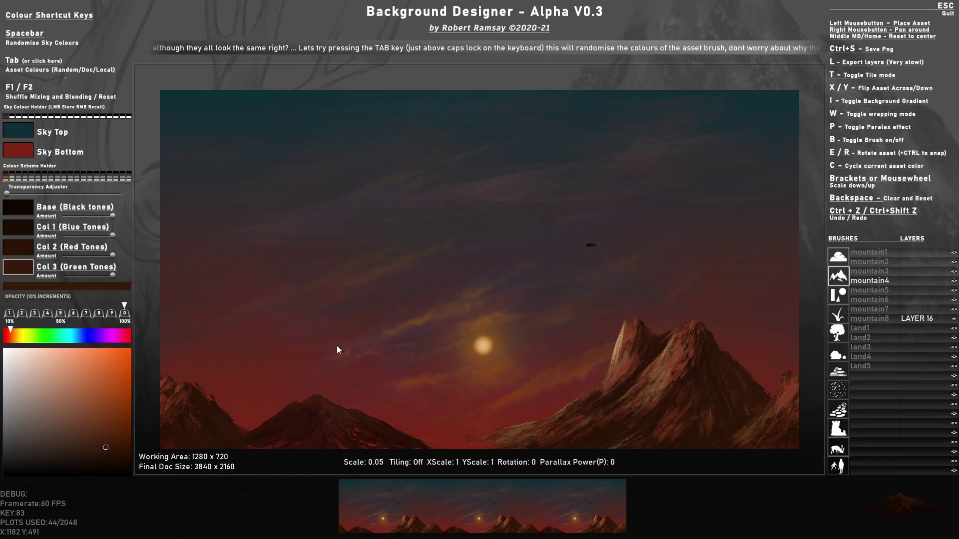
Save the scene as a PNG named NiceBackdrop in the ALPHA_ART folder and quit Background Designer
{"action": "key", "text": "ctrl+s"}
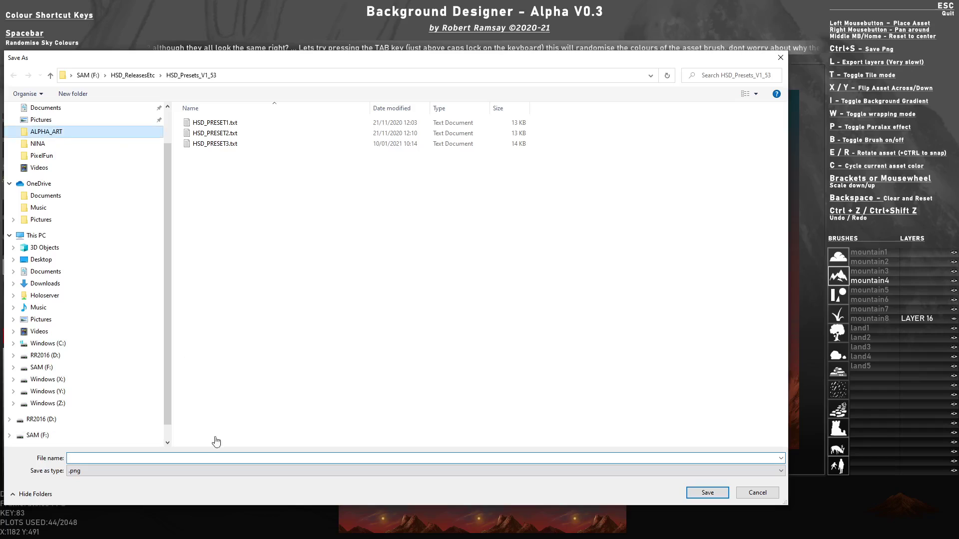
{"action": "left_click", "coordinate": [167, 459]}
{"action": "type", "text": "NiceBackdrop"}
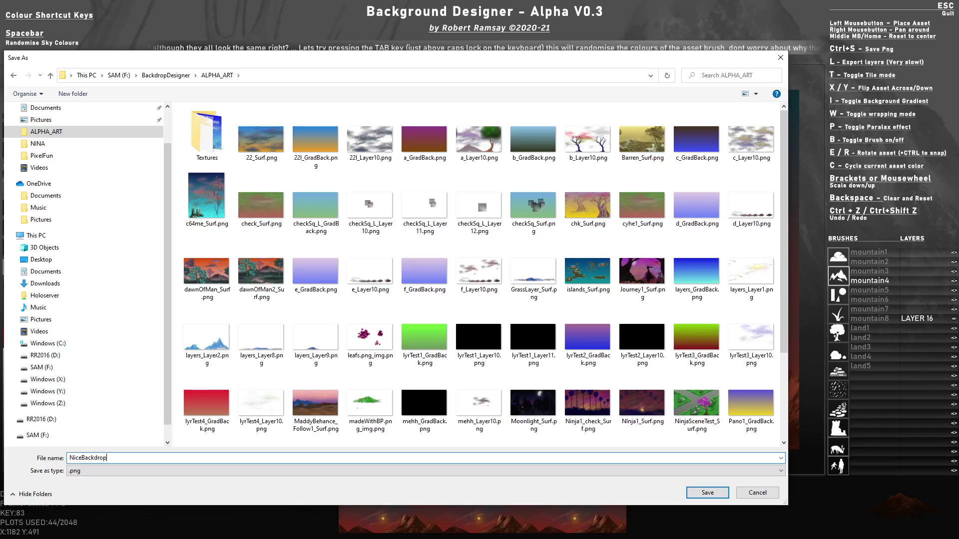
{"action": "key", "text": "Return"}
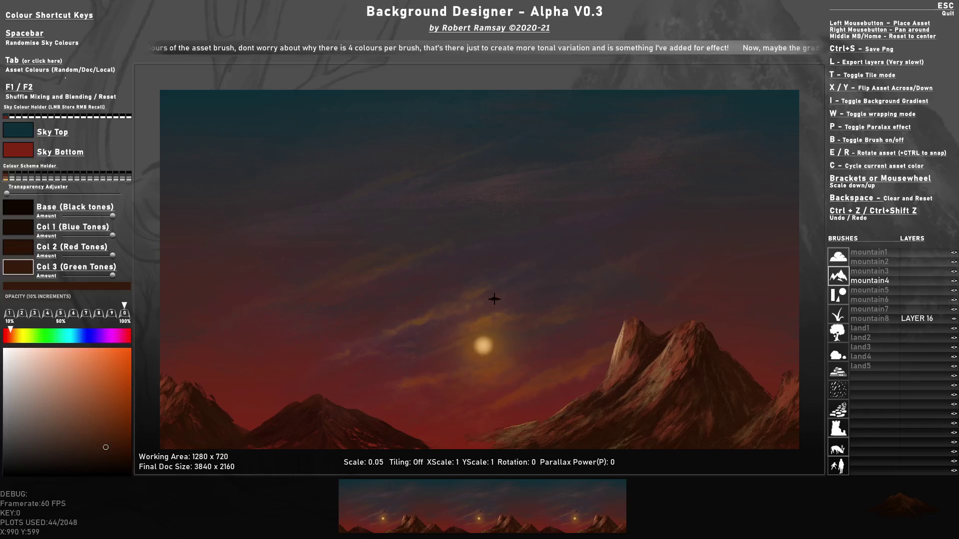
{"action": "key", "text": "Escape"}
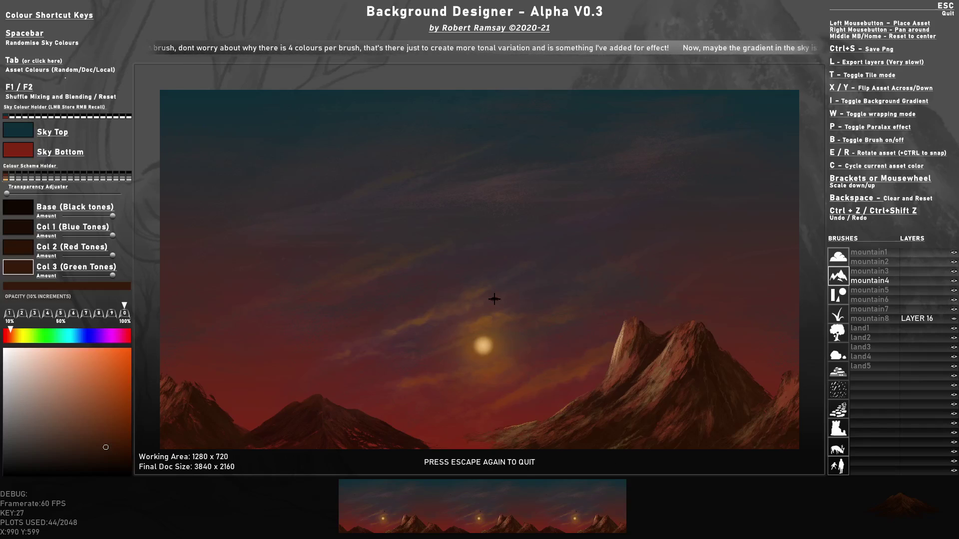
{"action": "key", "text": "Escape"}
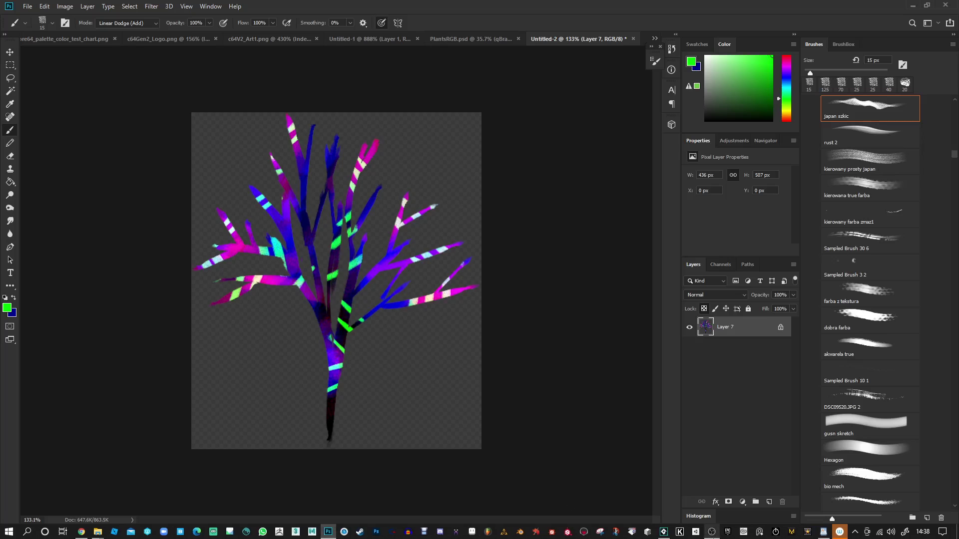
Switch to GameMaker Studio 2, collapse the Mountain sprite group and expand the Trees group
{"action": "left_click", "coordinate": [664, 531]}
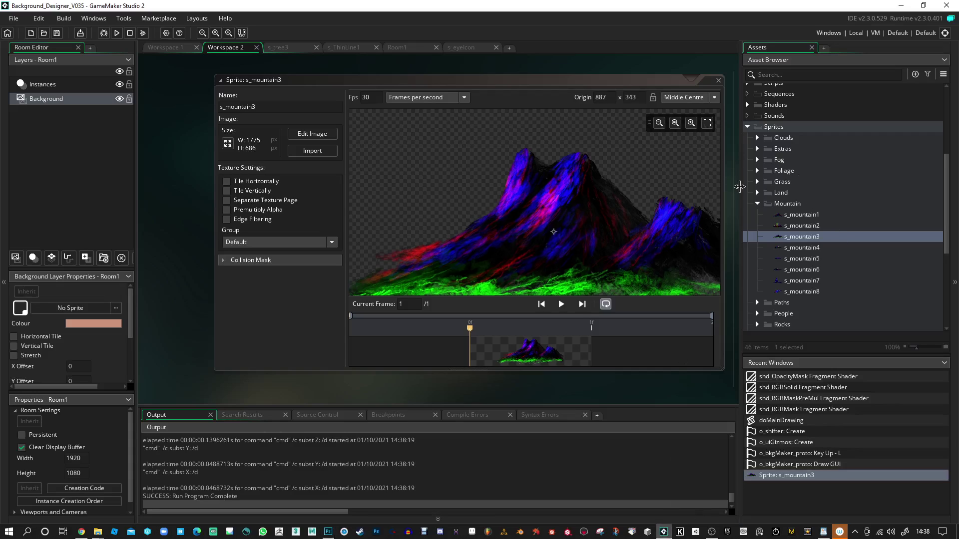
{"action": "left_click", "coordinate": [757, 204]}
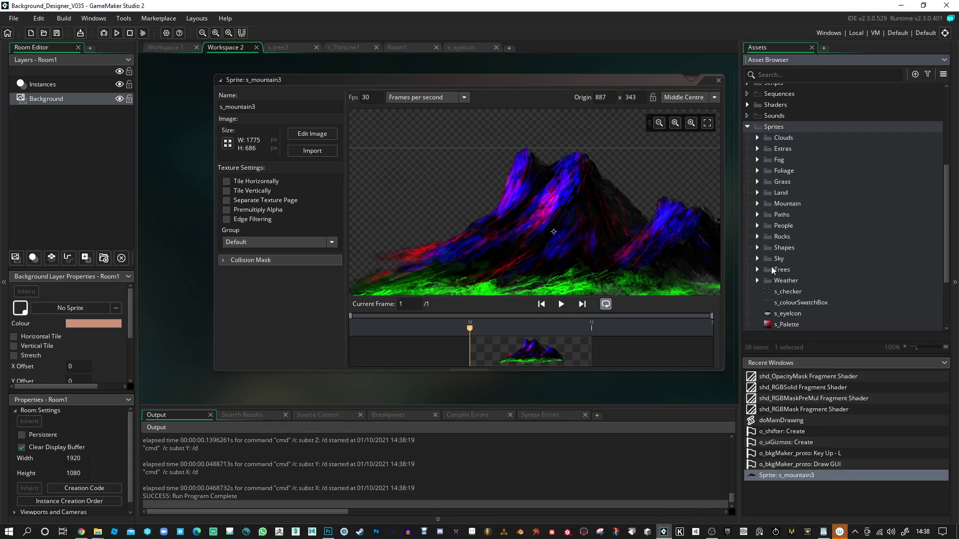
{"action": "left_click", "coordinate": [757, 281]}
{"action": "scroll", "coordinate": [789, 215], "scroll_direction": "down", "scroll_amount": 3}
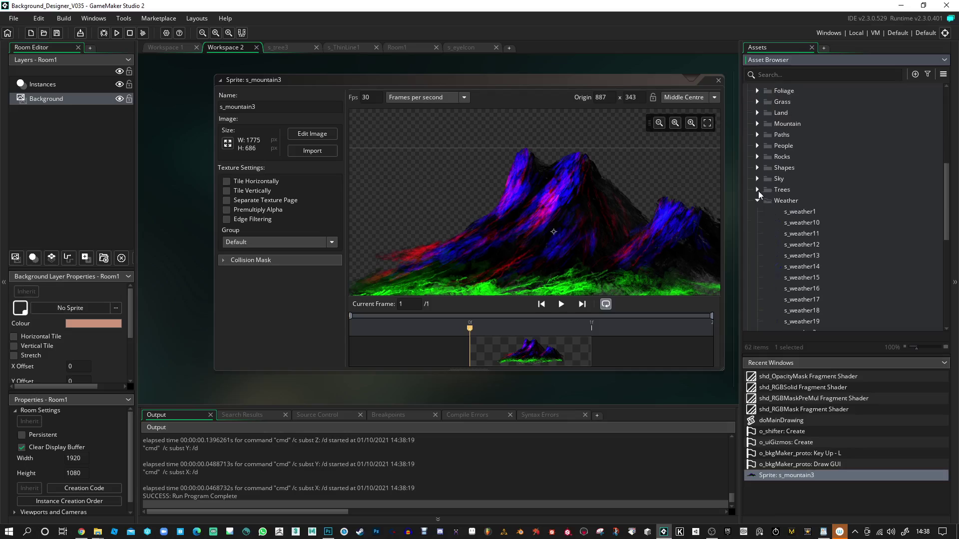
{"action": "left_click", "coordinate": [757, 191]}
{"action": "scroll", "coordinate": [783, 253], "scroll_direction": "up", "scroll_amount": 3}
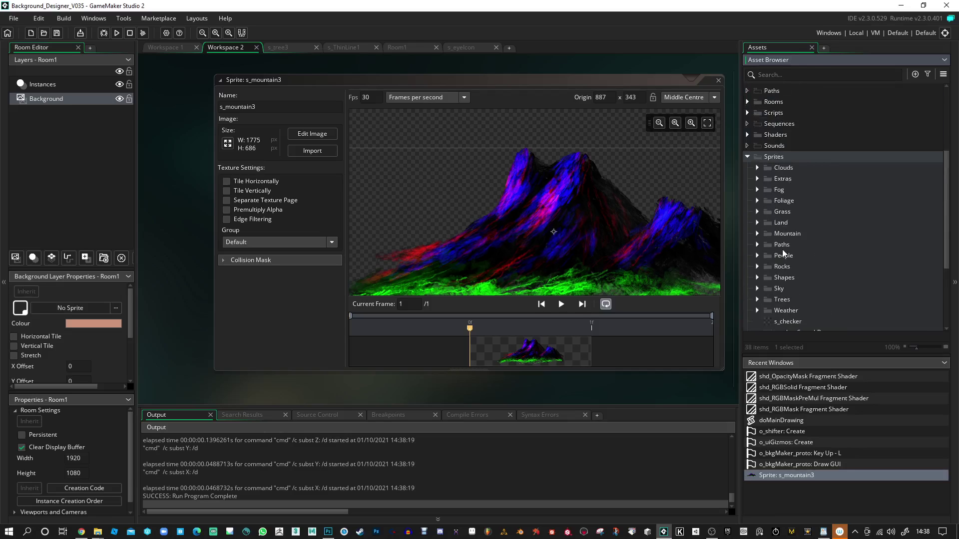
{"action": "left_click", "coordinate": [757, 299]}
{"action": "scroll", "coordinate": [784, 279], "scroll_direction": "down", "scroll_amount": 1}
Create a new sprite in the Trees group and name it s_demoTree
{"action": "right_click", "coordinate": [784, 260]}
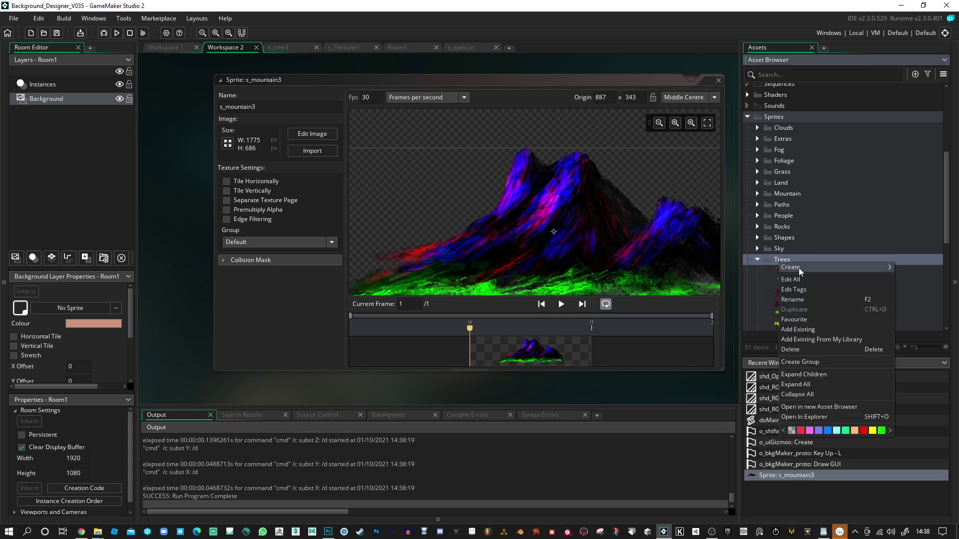
{"action": "mouse_move", "coordinate": [799, 271]}
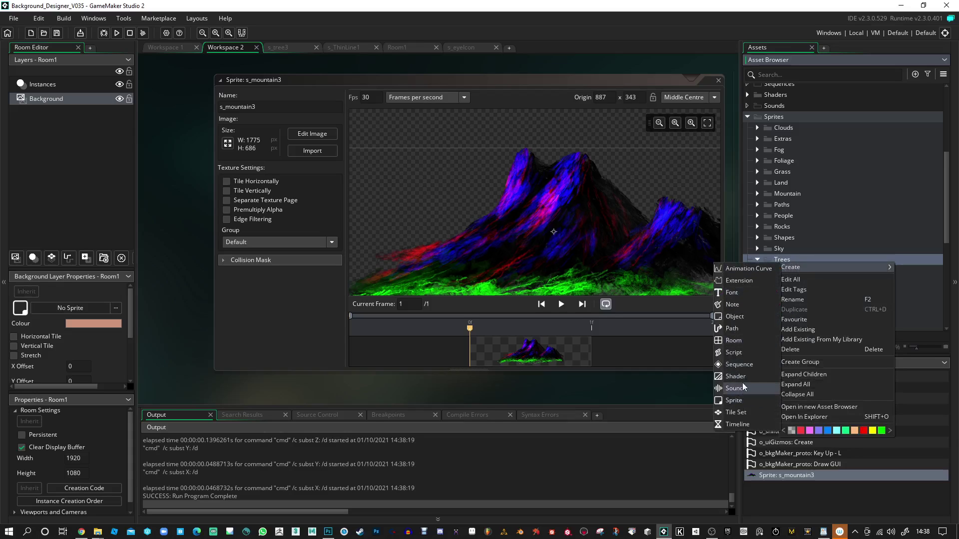
{"action": "left_click", "coordinate": [741, 400]}
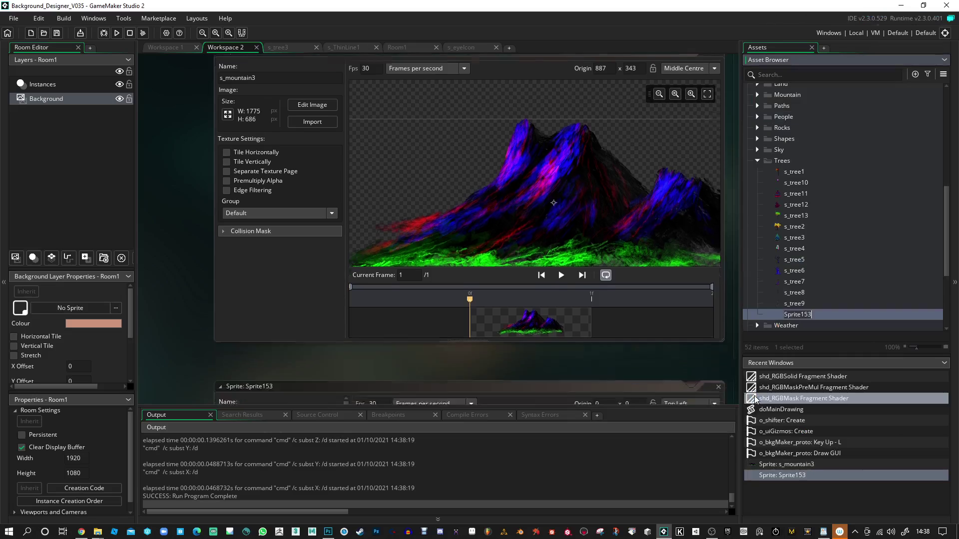
{"action": "type", "text": "s"}
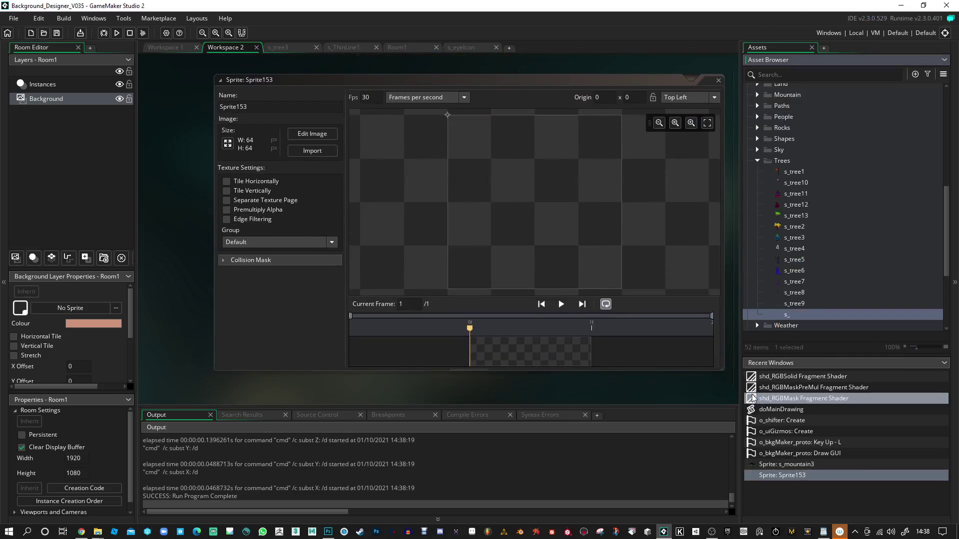
{"action": "type", "text": "_demoTree"}
{"action": "key", "text": "Return"}
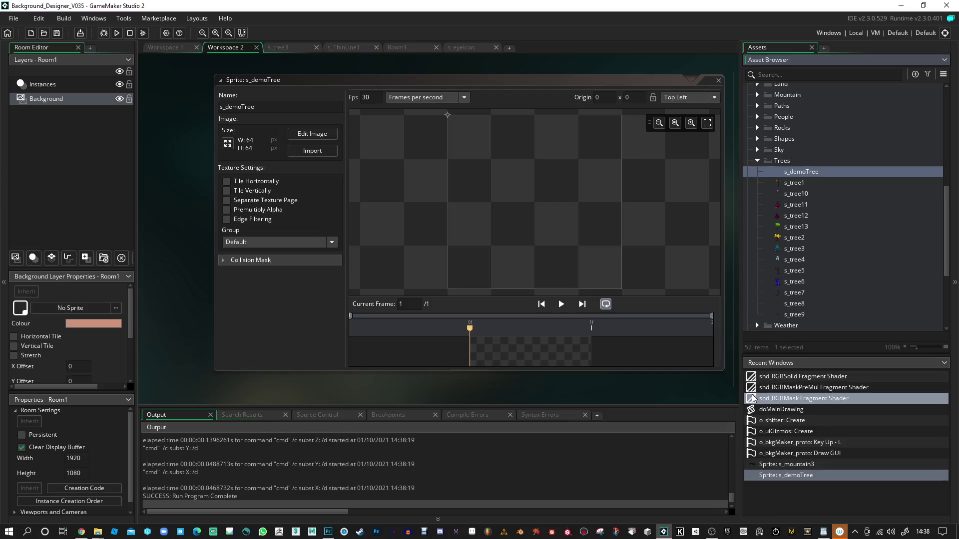
Import demoTree.png into the s_demoTree sprite, set its origin to Middle Centre and close the sprite editor
{"action": "left_click", "coordinate": [322, 153]}
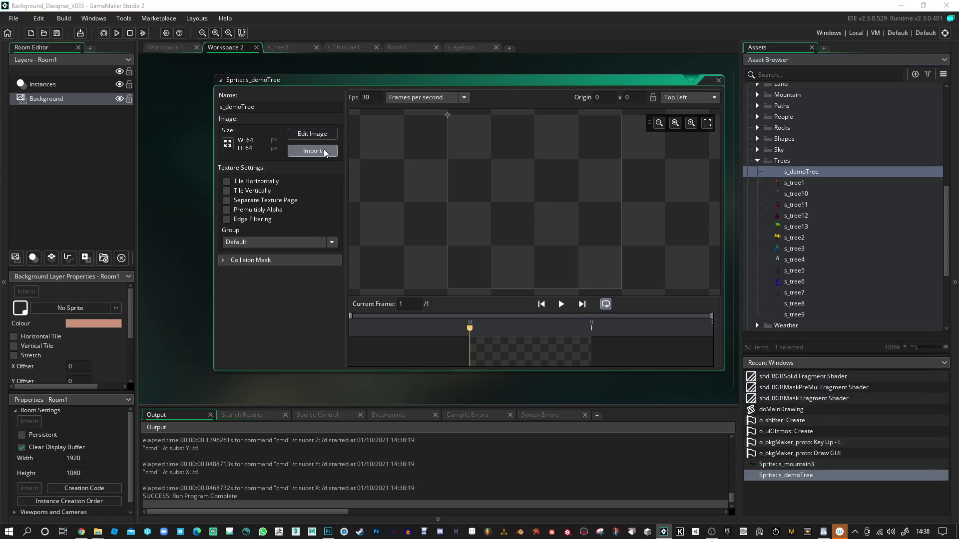
{"action": "left_click", "coordinate": [44, 65]}
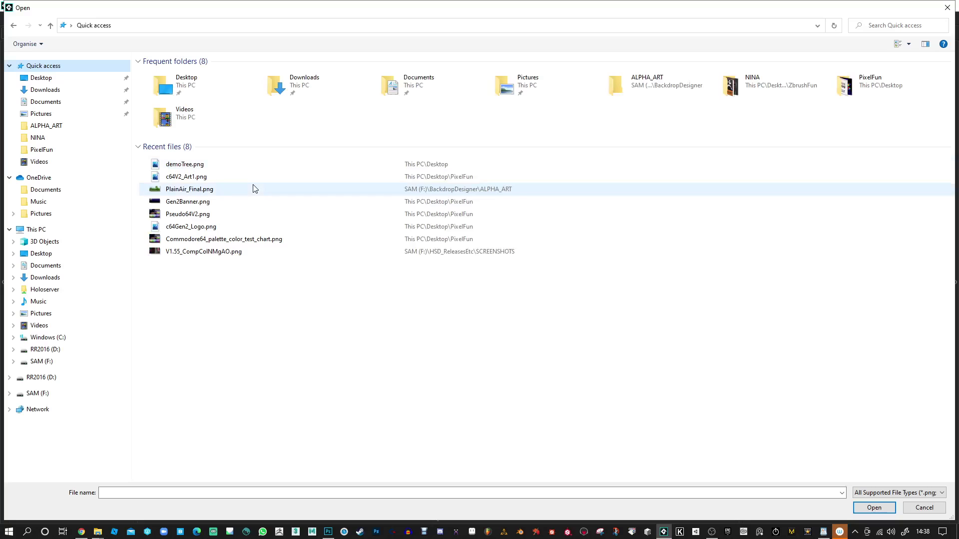
{"action": "left_click", "coordinate": [193, 165]}
{"action": "double_click", "coordinate": [193, 166]}
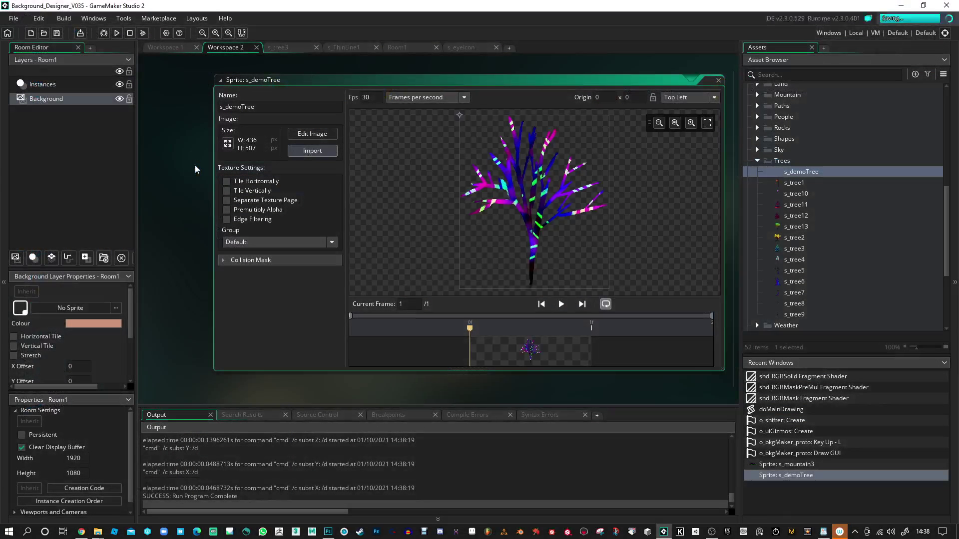
{"action": "left_click", "coordinate": [711, 98]}
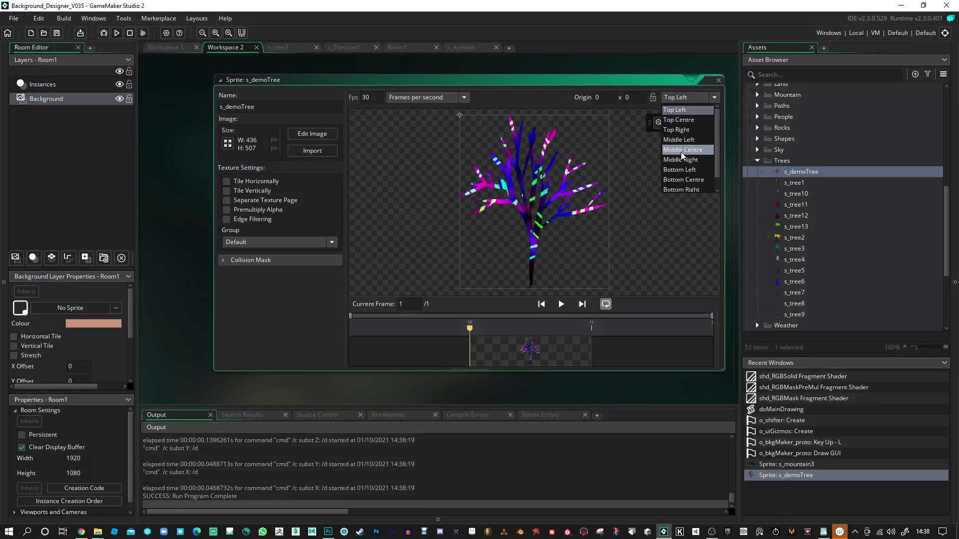
{"action": "left_click", "coordinate": [682, 150]}
{"action": "left_click", "coordinate": [718, 81]}
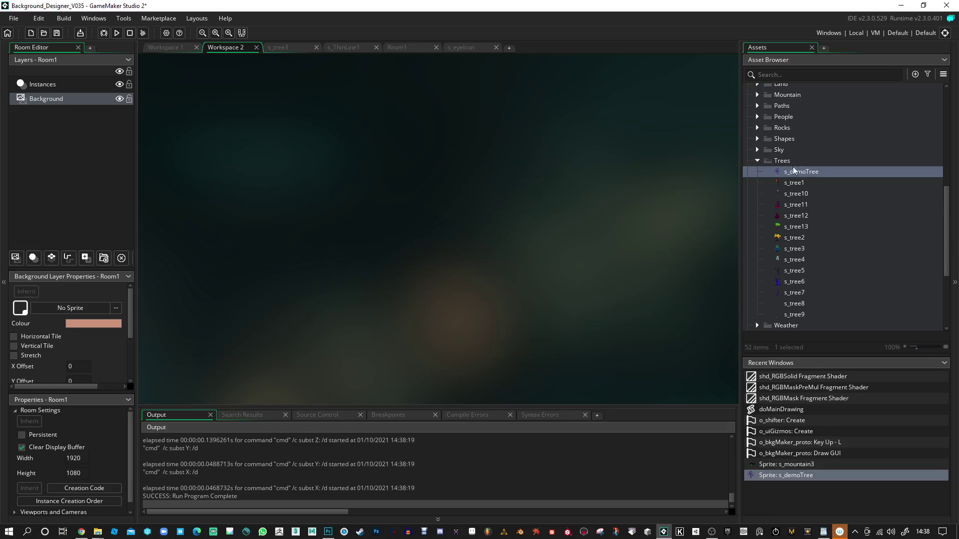
Collapse the Trees sprite group and open the brushlist script for editing
{"action": "left_click", "coordinate": [757, 161]}
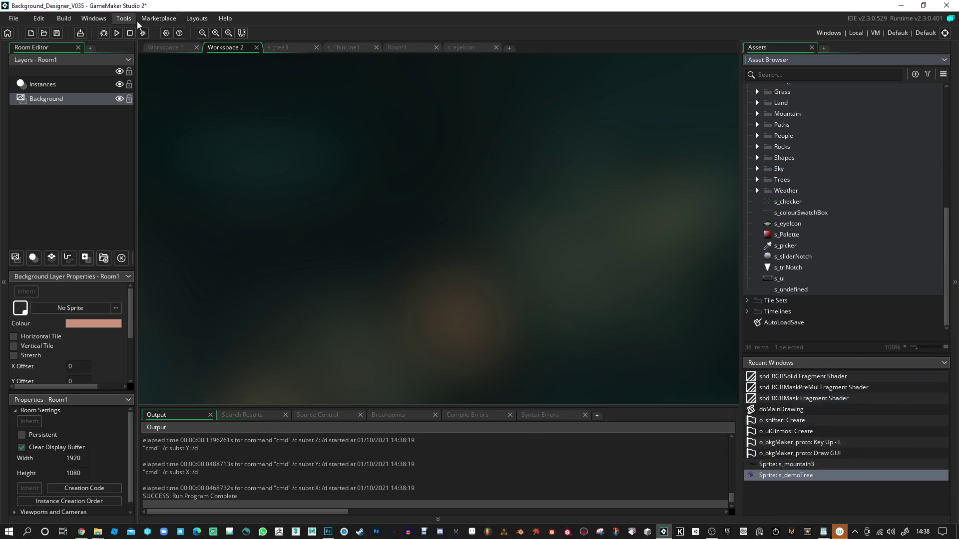
{"action": "left_click", "coordinate": [758, 192]}
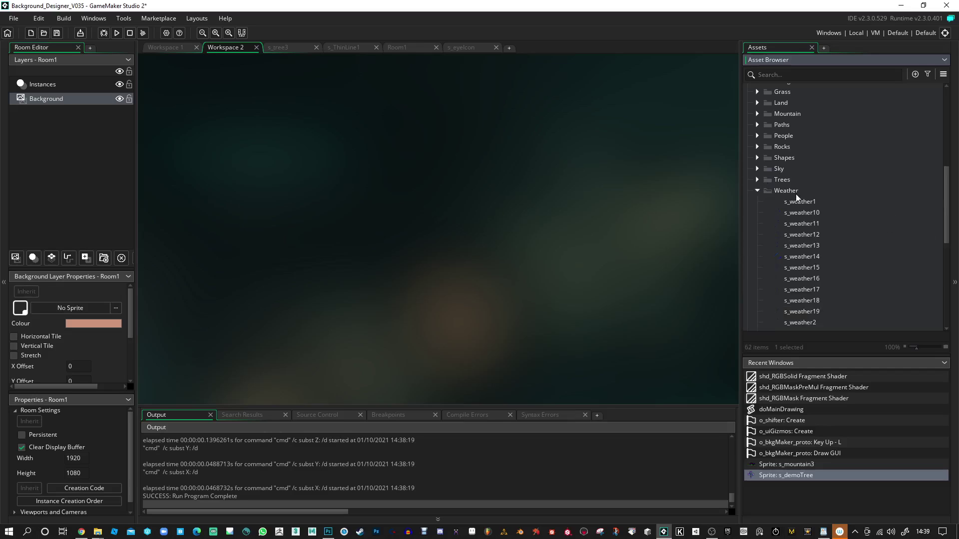
{"action": "left_click", "coordinate": [757, 191]}
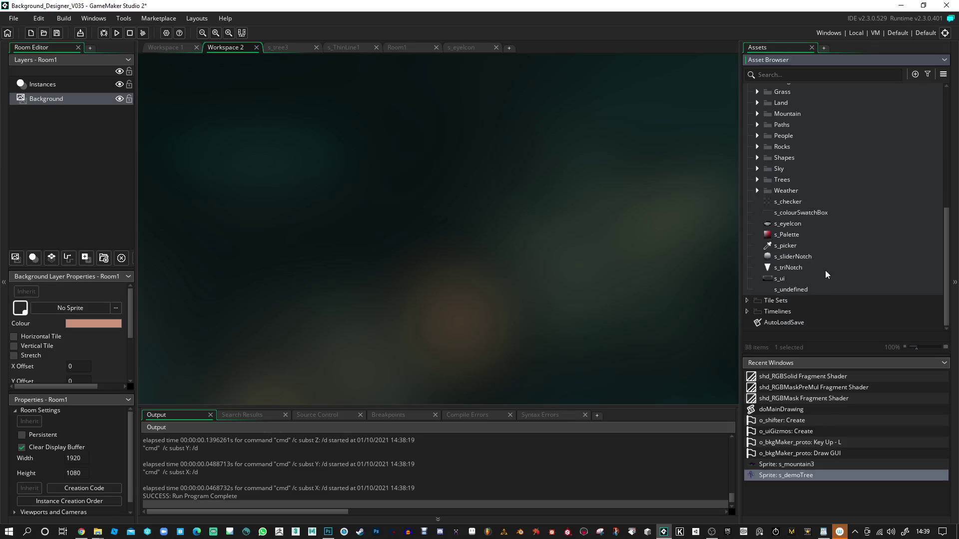
{"action": "scroll", "coordinate": [772, 148], "scroll_direction": "up", "scroll_amount": 3}
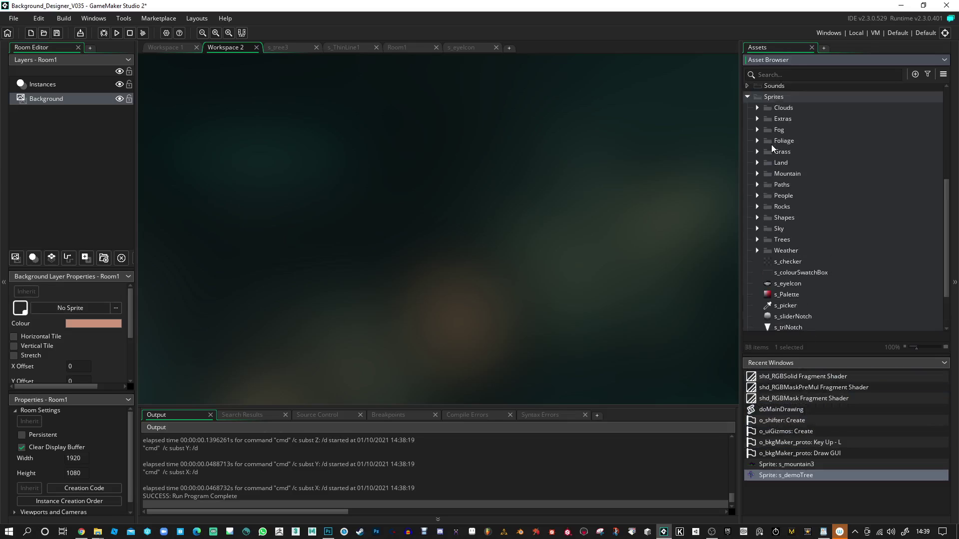
{"action": "scroll", "coordinate": [772, 148], "scroll_direction": "up", "scroll_amount": 6}
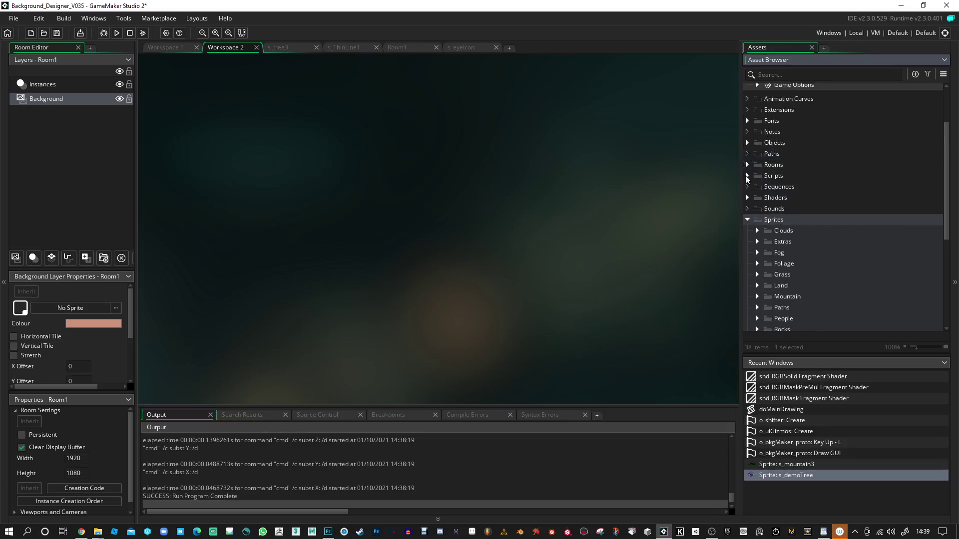
{"action": "left_click", "coordinate": [747, 176]}
{"action": "double_click", "coordinate": [786, 190]}
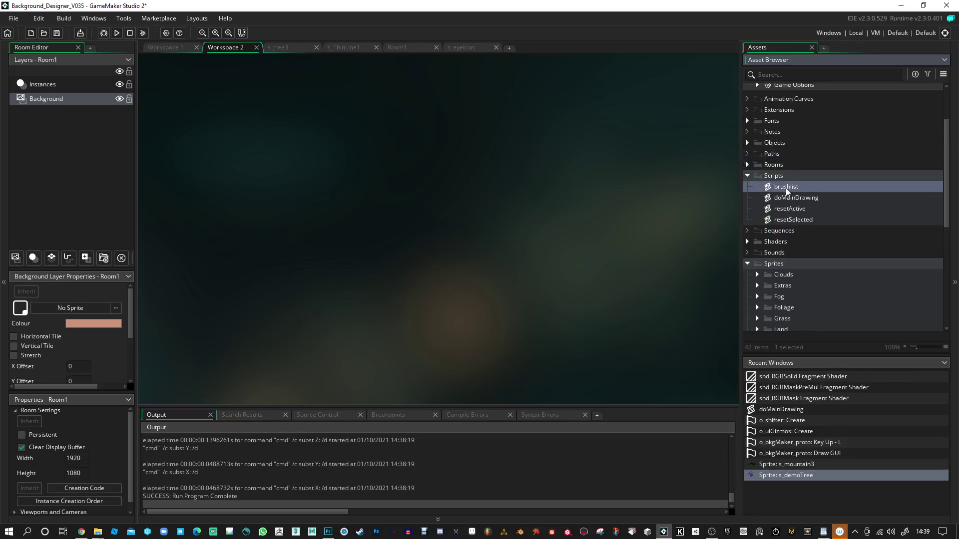
Duplicate the s_tree13 entry onto a new line at the end of the trees section in brushlist
{"action": "scroll", "coordinate": [340, 245], "scroll_direction": "down", "scroll_amount": 8}
{"action": "scroll", "coordinate": [340, 245], "scroll_direction": "down", "scroll_amount": 19}
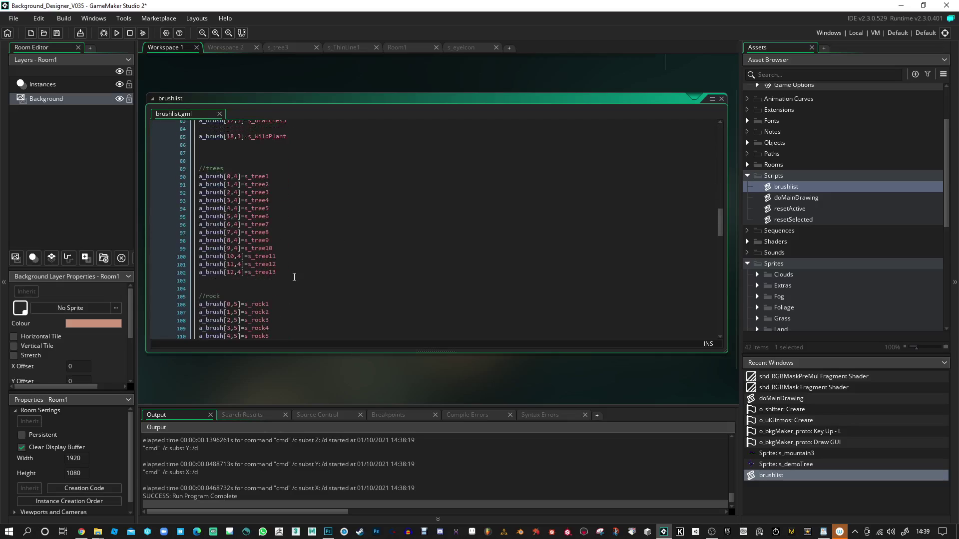
{"action": "left_click_drag", "start_coordinate": [293, 272], "coordinate": [132, 269]}
{"action": "key", "text": "ctrl+c"}
{"action": "left_click", "coordinate": [301, 269]}
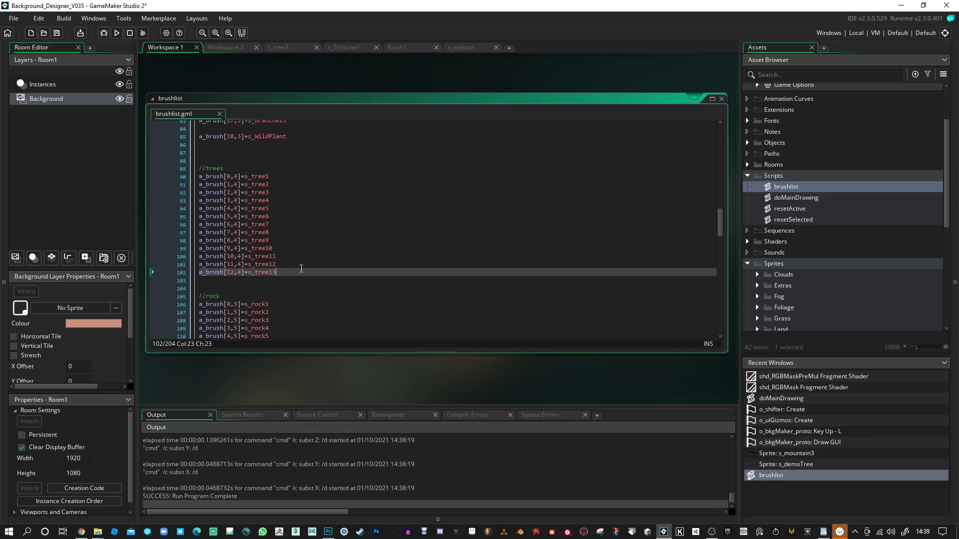
{"action": "key", "text": "Return"}
{"action": "key", "text": "ctrl+v"}
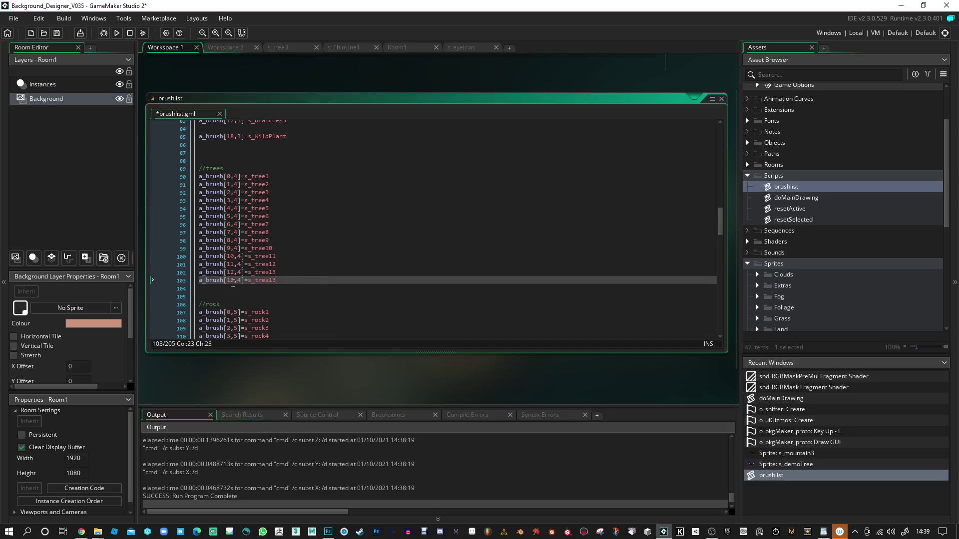
Change the duplicated entry to a_brush[13,4]=s_demoTree, then save and run the project
{"action": "left_click_drag", "start_coordinate": [276, 281], "coordinate": [256, 283]}
{"action": "type", "text": "demoTree"}
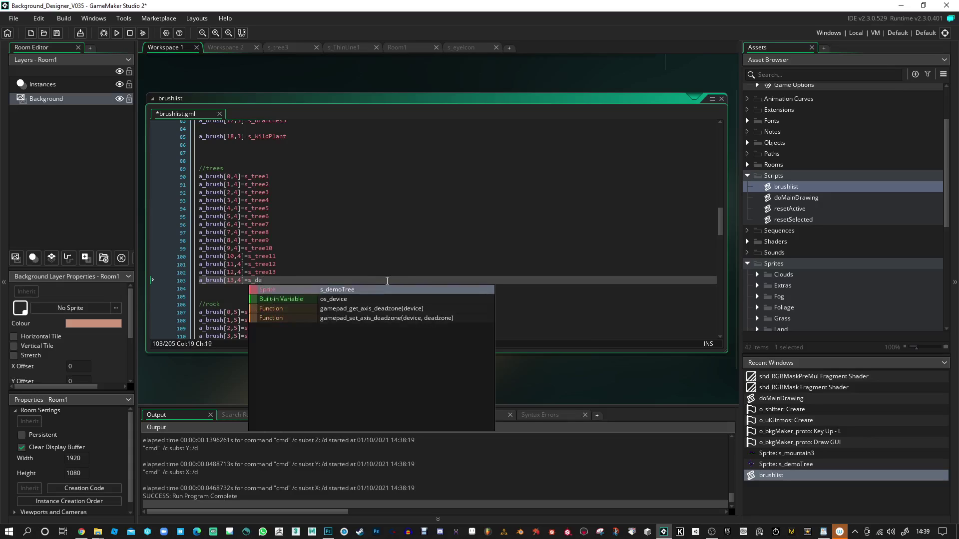
{"action": "key", "text": "Return"}
{"action": "key", "text": "ctrl+s"}
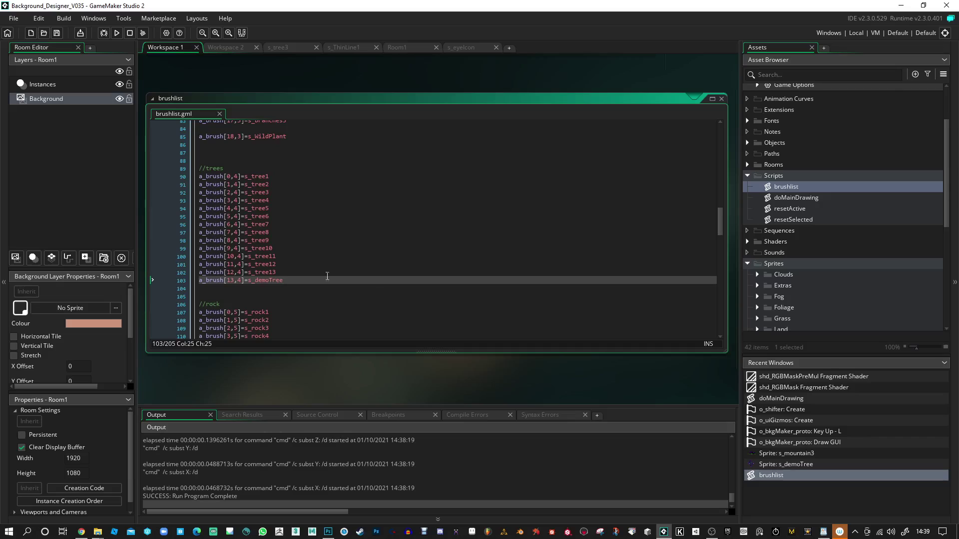
{"action": "key", "text": "F5"}
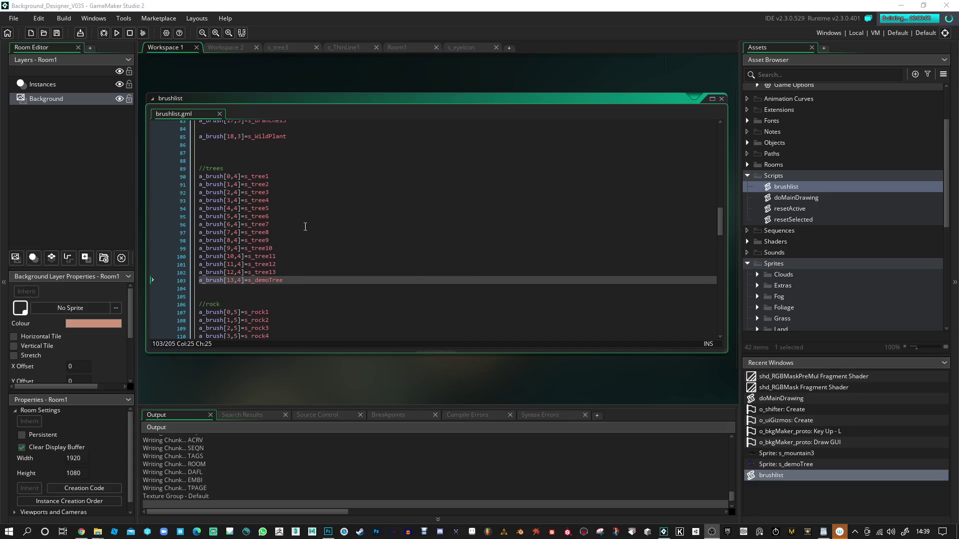
Choose the demoTree brush from the tree category and enlarge it to scale 4.20
{"action": "left_click", "coordinate": [783, 454]}
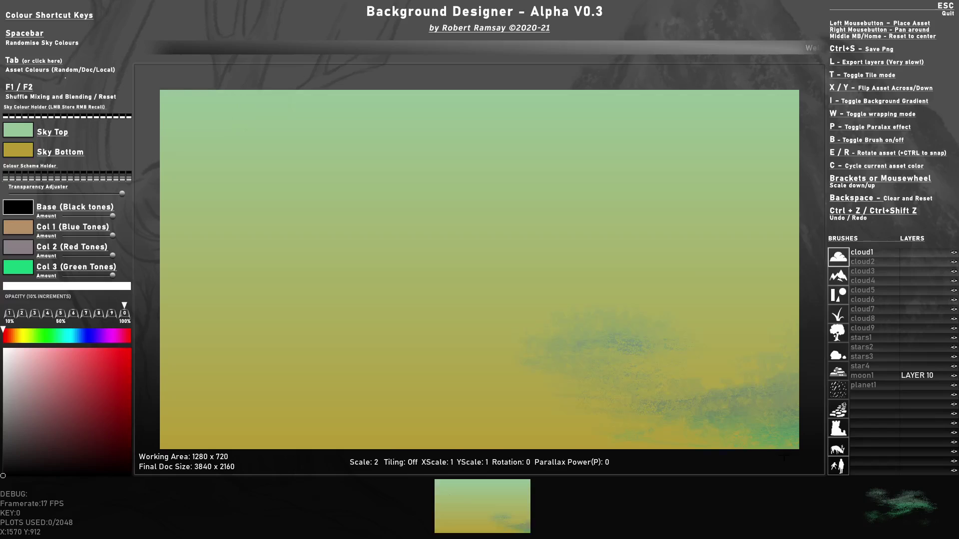
{"action": "left_click", "coordinate": [831, 336]}
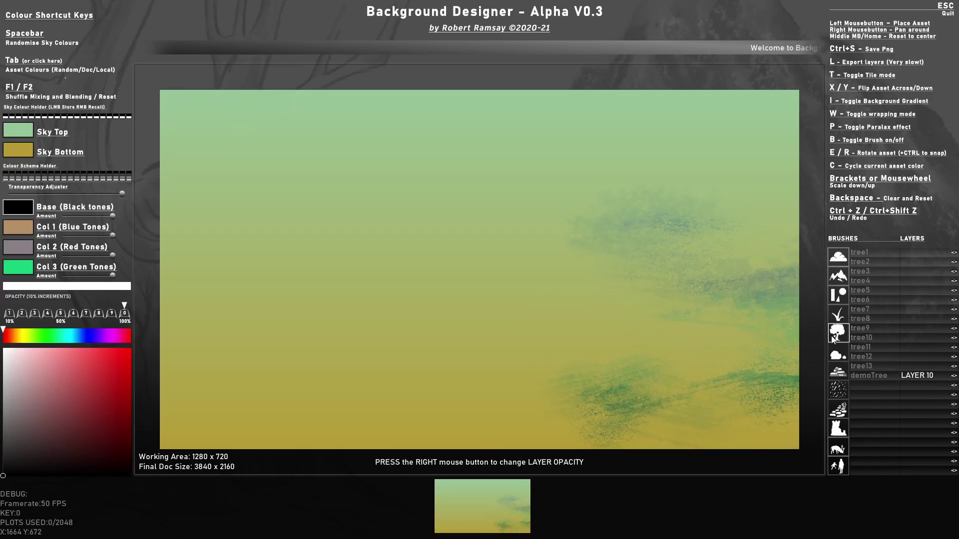
{"action": "left_click", "coordinate": [868, 375]}
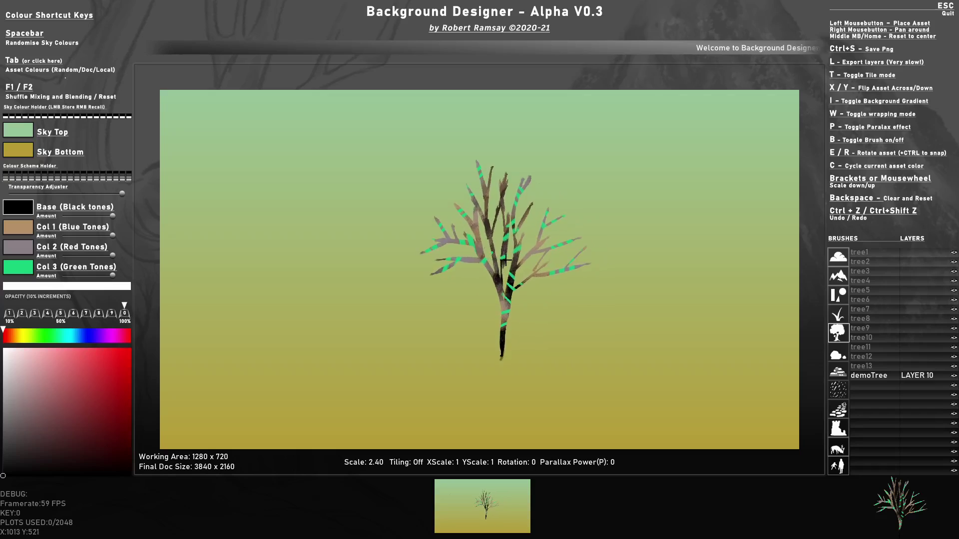
{"action": "scroll", "coordinate": [506, 260], "scroll_direction": "up", "scroll_amount": 9}
Switch to Photoshop, examine the tree's Red, Green and Blue channels one at a time, and return to Background Designer
{"action": "key", "text": "alt+Tab"}
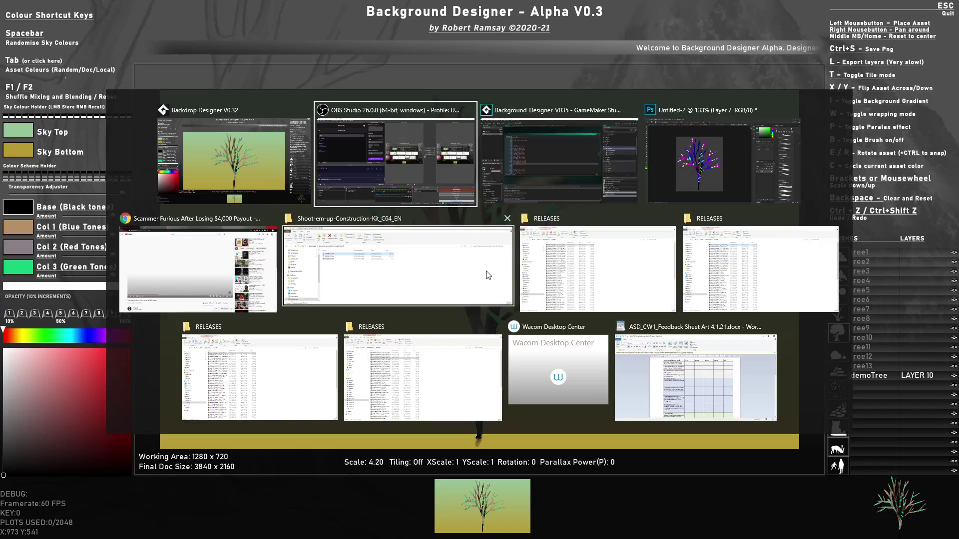
{"action": "key", "text": "alt+Tab"}
{"action": "key", "text": "alt+Tab"}
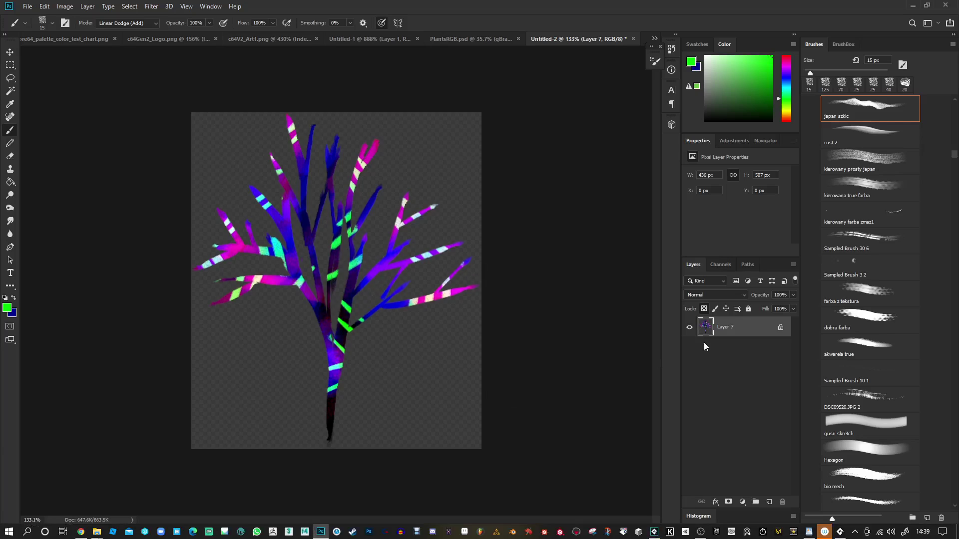
{"action": "left_click", "coordinate": [720, 264]}
{"action": "left_click", "coordinate": [715, 301]}
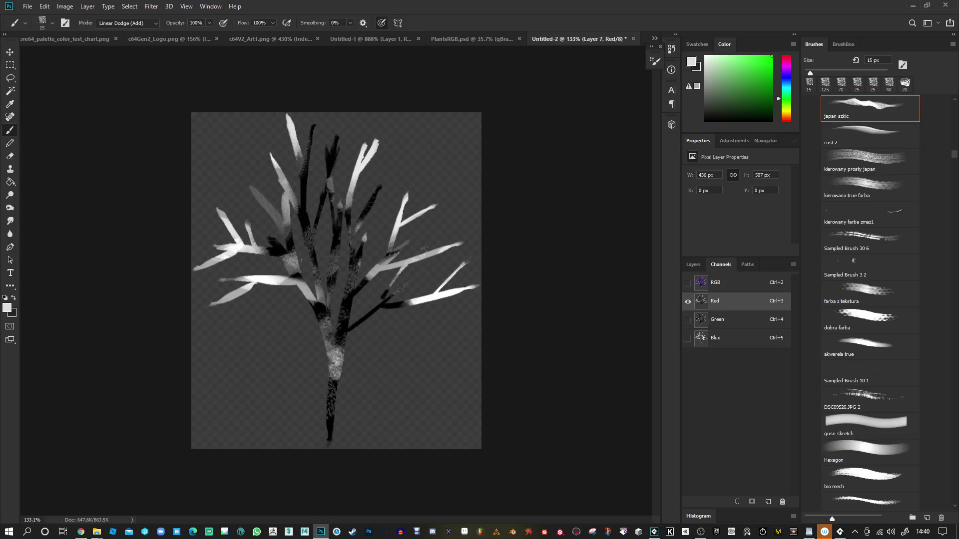
{"action": "left_click", "coordinate": [721, 321]}
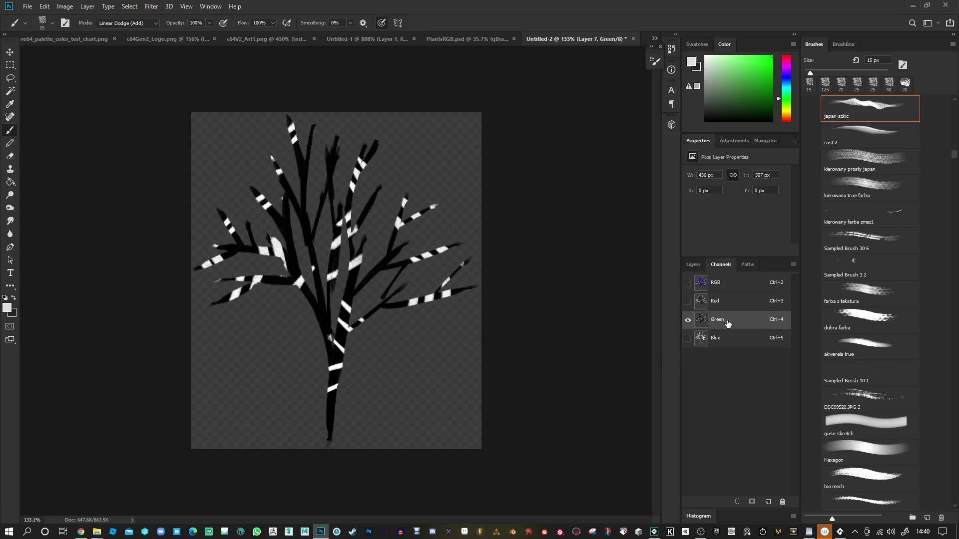
{"action": "left_click", "coordinate": [729, 338]}
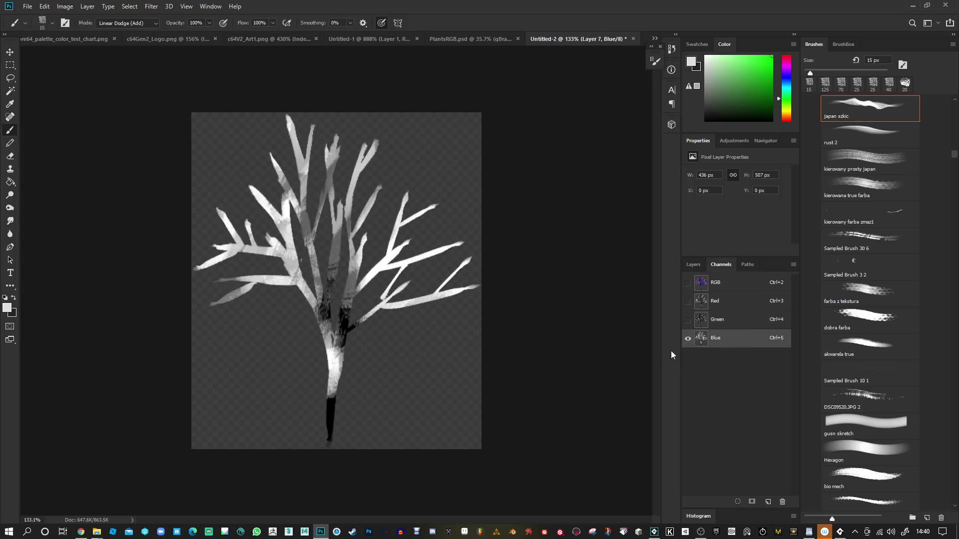
{"action": "left_click", "coordinate": [912, 6]}
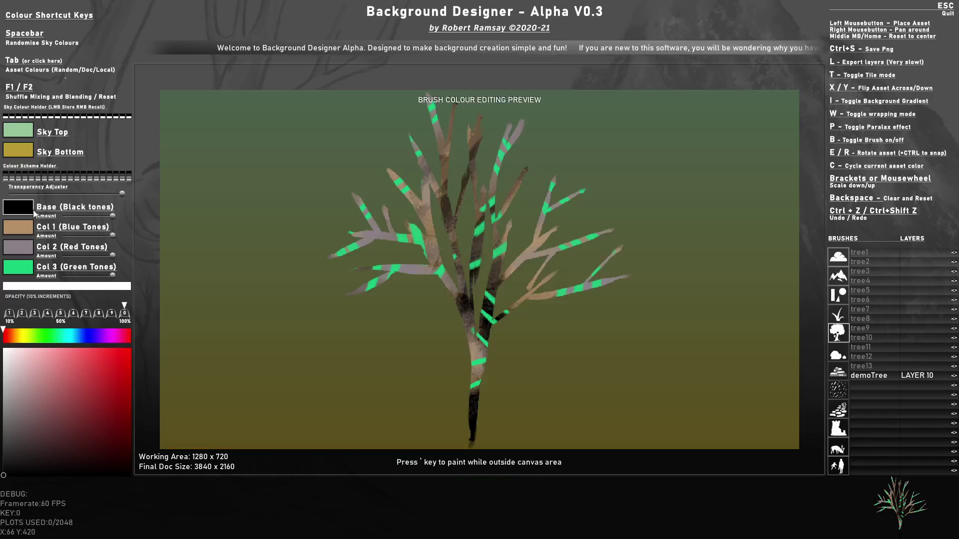
Recolour the brush with a strong blue for Col 1 (Blue Tones) and an orange-red for Col 2 (Red Tones)
{"action": "left_click", "coordinate": [39, 230]}
{"action": "left_click_drag", "start_coordinate": [30, 352], "coordinate": [119, 363]}
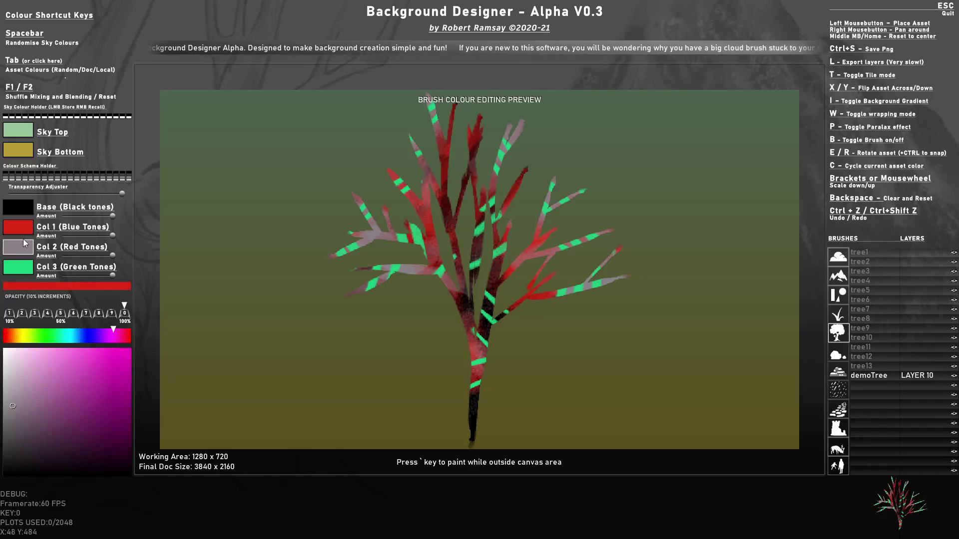
{"action": "left_click", "coordinate": [84, 335]}
{"action": "left_click", "coordinate": [110, 370]}
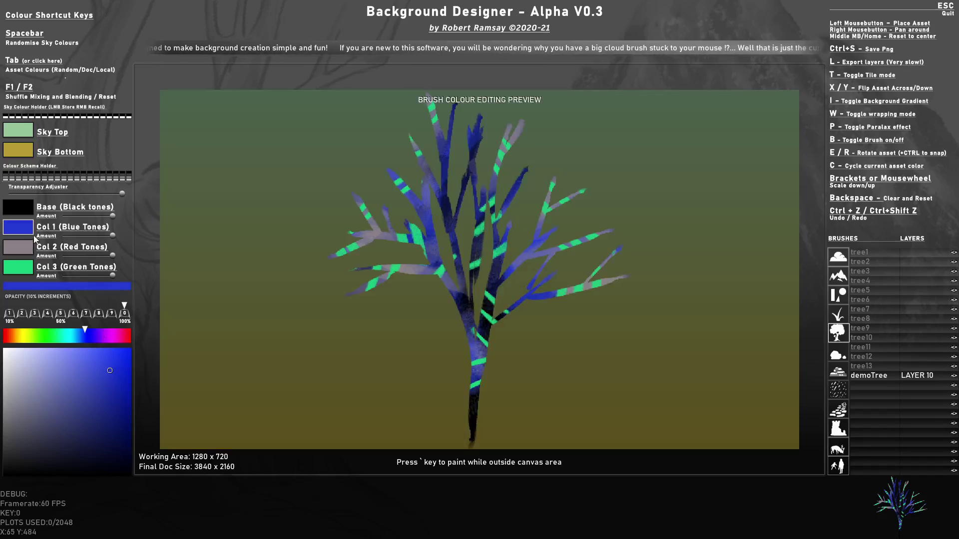
{"action": "left_click", "coordinate": [20, 244]}
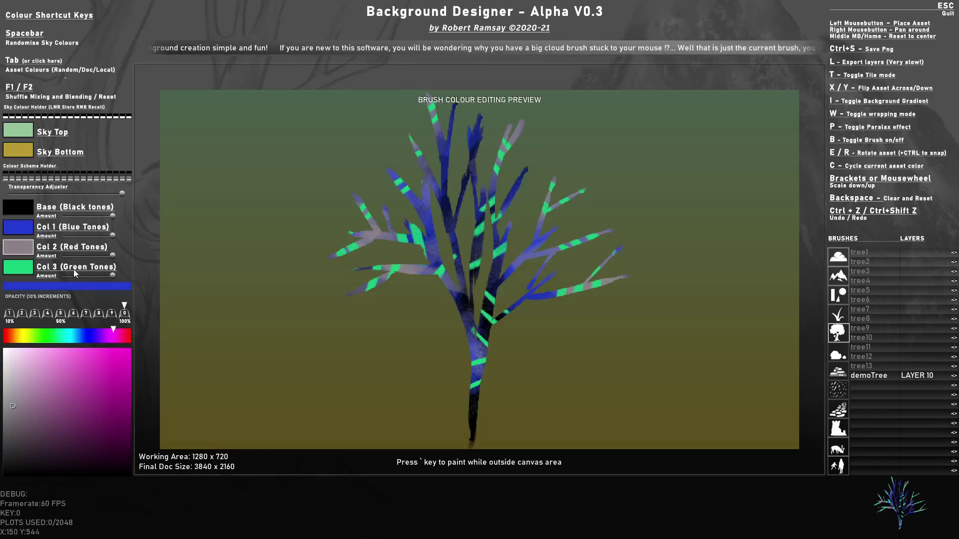
{"action": "left_click", "coordinate": [9, 336]}
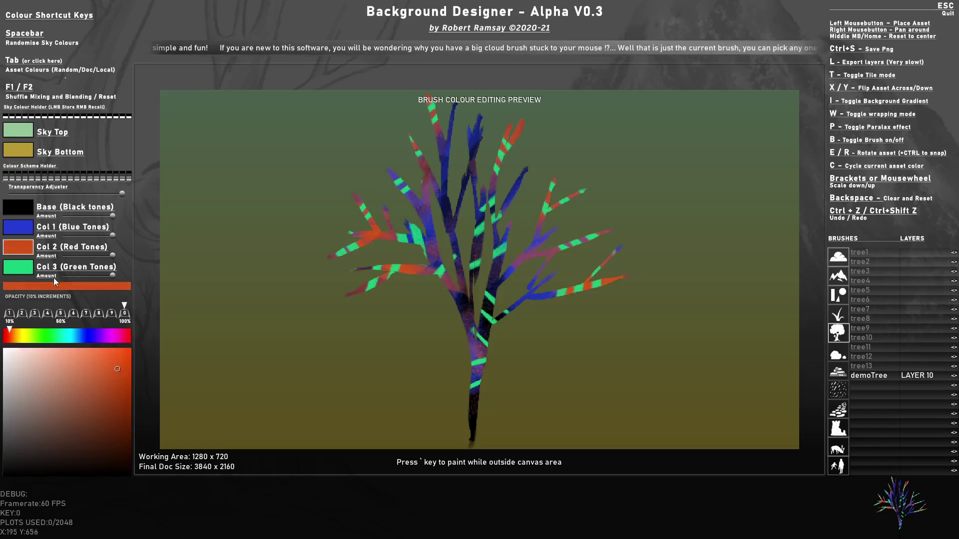
Reduce the Col 1, Col 2 and Col 3 amounts to zero and set the Base (Black tones) colour to dark navy
{"action": "left_click", "coordinate": [26, 268]}
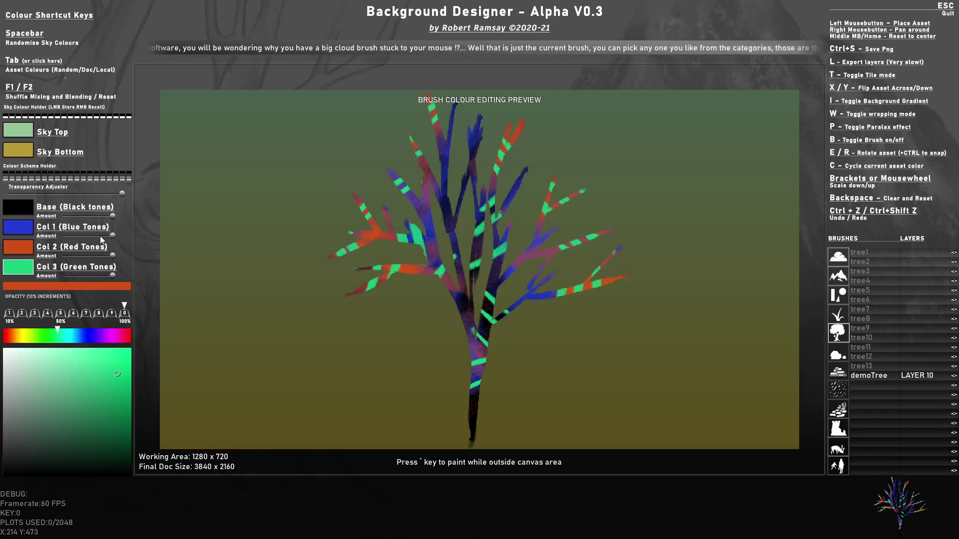
{"action": "left_click_drag", "start_coordinate": [100, 236], "coordinate": [35, 278]}
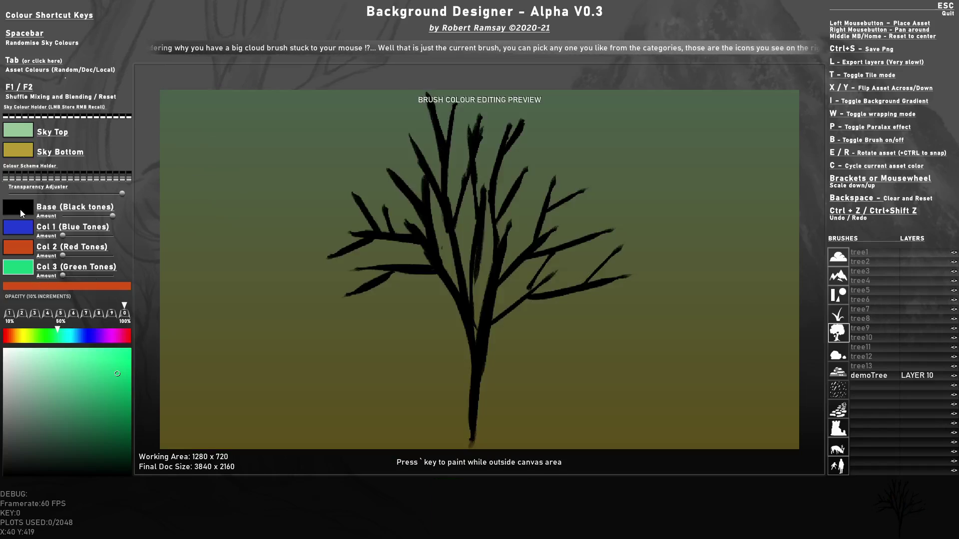
{"action": "left_click", "coordinate": [20, 209]}
{"action": "left_click", "coordinate": [88, 338]}
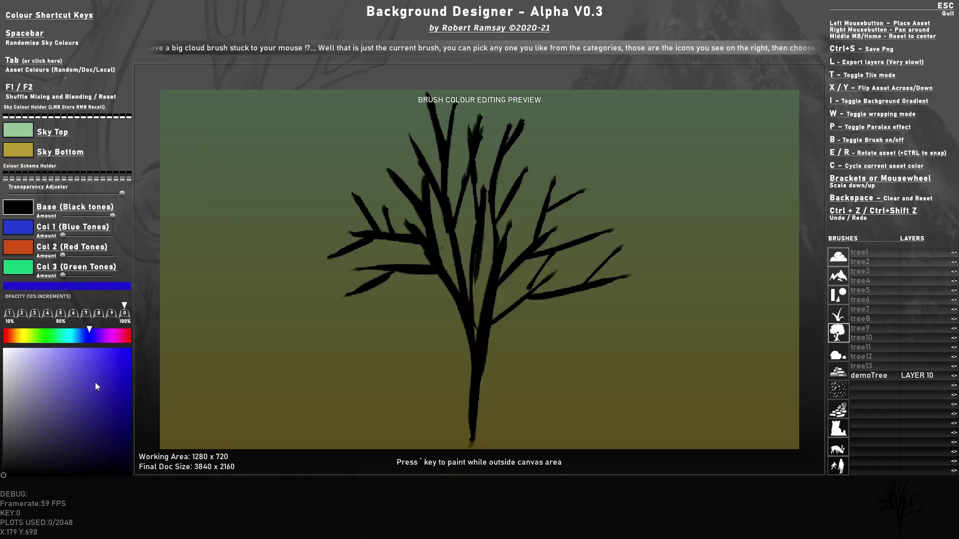
{"action": "left_click", "coordinate": [109, 442]}
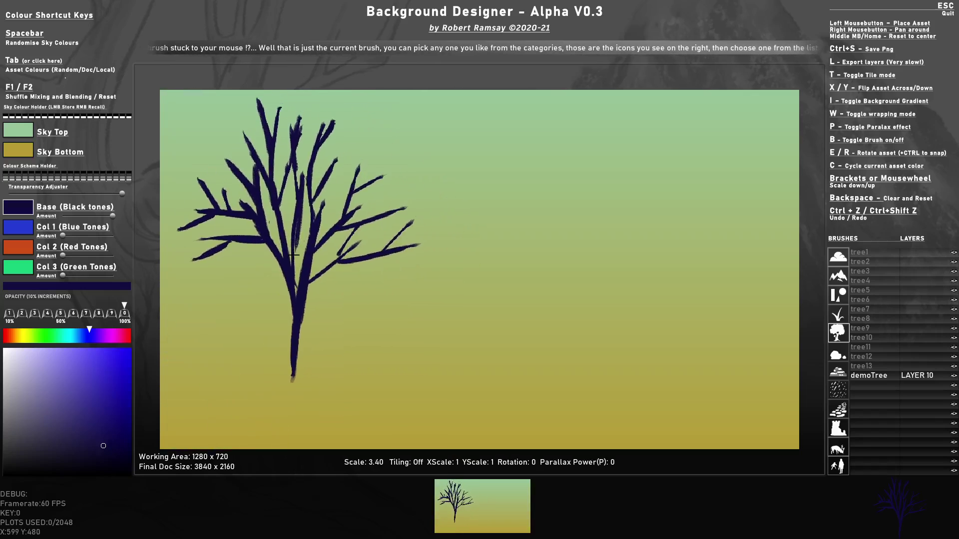
Place four trees in a row at scale 2.35, raising the Col 1, Col 2 and Col 3 amounts to full one by one between placements
{"action": "left_click", "coordinate": [259, 245]}
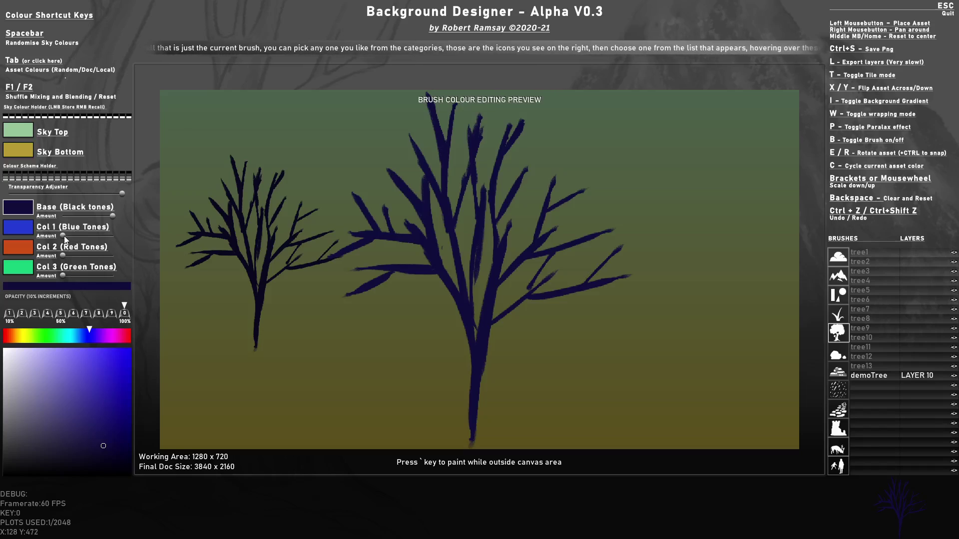
{"action": "left_click_drag", "start_coordinate": [68, 235], "coordinate": [116, 237]}
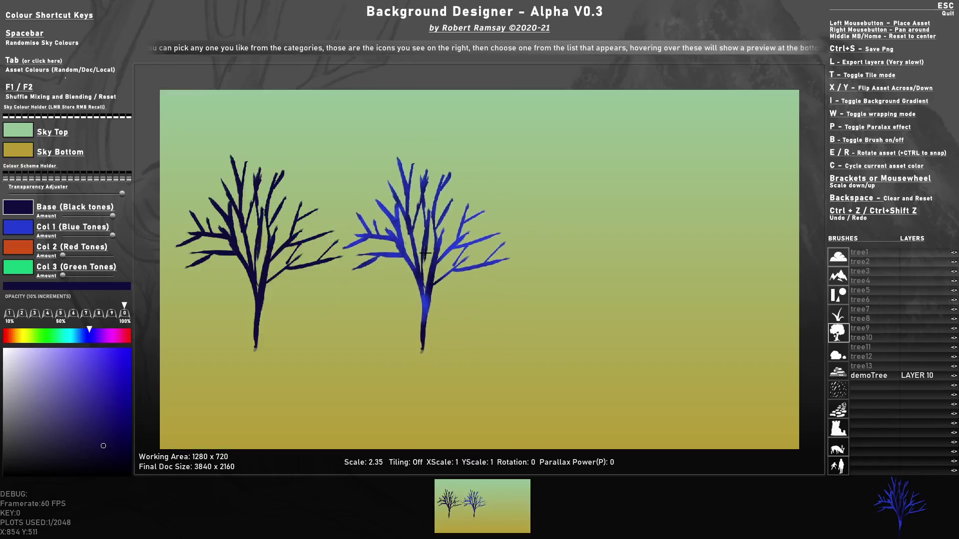
{"action": "left_click", "coordinate": [427, 255]}
{"action": "left_click_drag", "start_coordinate": [67, 254], "coordinate": [127, 257]}
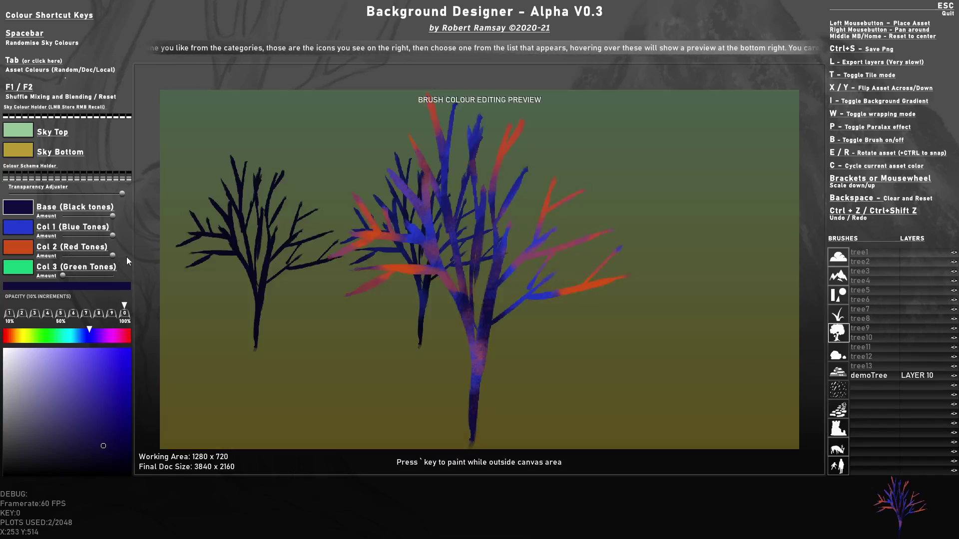
{"action": "left_click", "coordinate": [591, 254]}
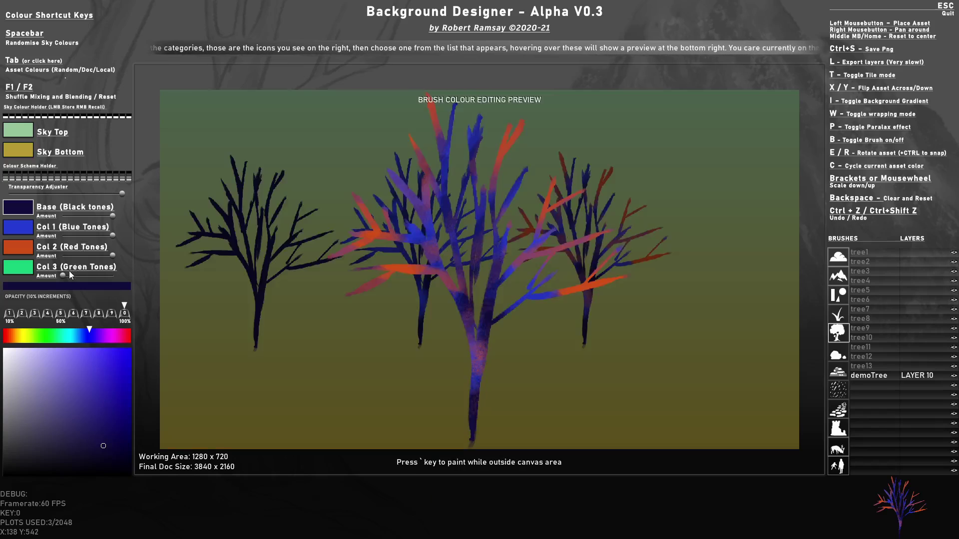
{"action": "left_click_drag", "start_coordinate": [69, 270], "coordinate": [128, 273]}
{"action": "left_click", "coordinate": [730, 253]}
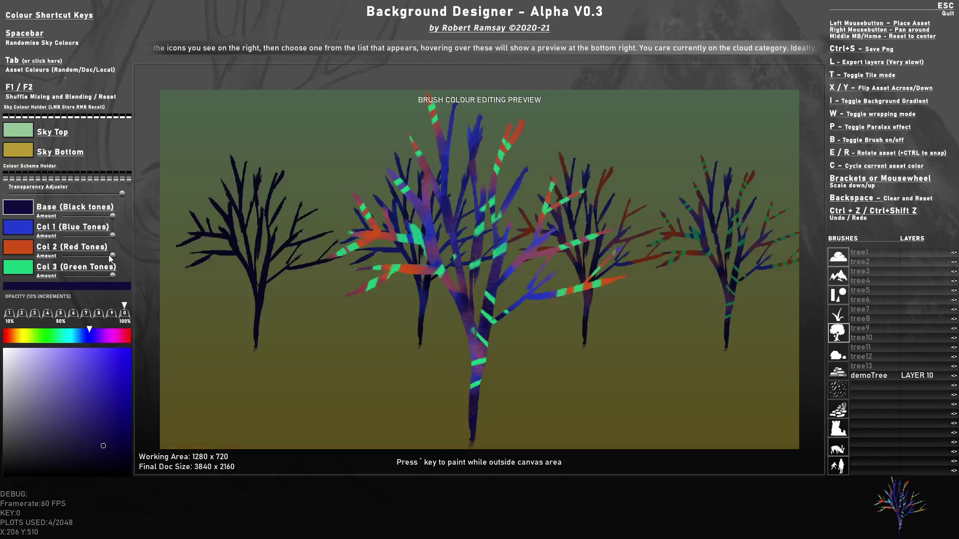
Place two trees below the row, one without Col 1 and Col 2 and one without Col 1, then return all amounts to full
{"action": "mouse_move", "coordinate": [111, 256]}
{"action": "left_mouse_down"}
{"action": "mouse_move", "coordinate": [55, 253]}
{"action": "mouse_move", "coordinate": [57, 236]}
{"action": "left_mouse_up"}
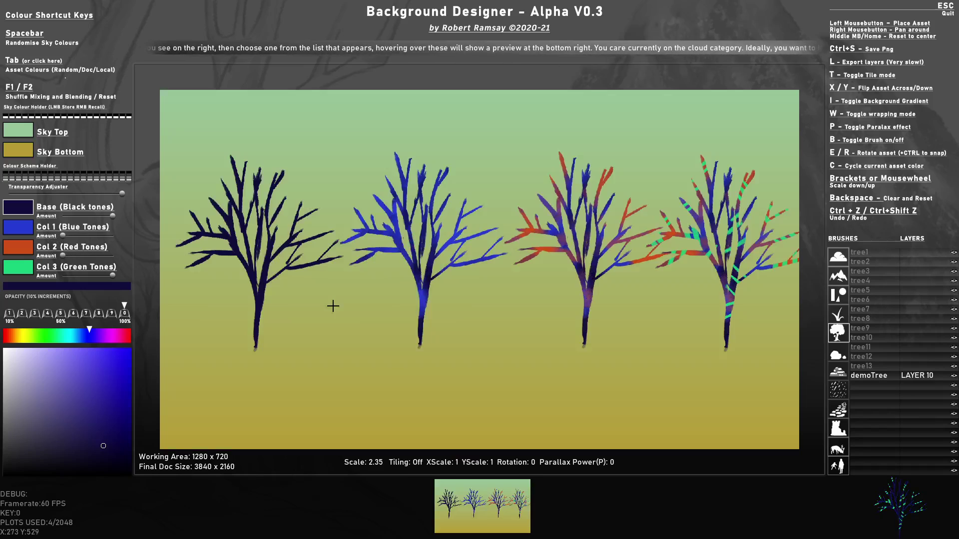
{"action": "left_click", "coordinate": [345, 344]}
{"action": "mouse_move", "coordinate": [62, 258]}
{"action": "left_mouse_down"}
{"action": "mouse_move", "coordinate": [113, 259]}
{"action": "mouse_move", "coordinate": [88, 258]}
{"action": "mouse_move", "coordinate": [77, 275]}
{"action": "left_mouse_up"}
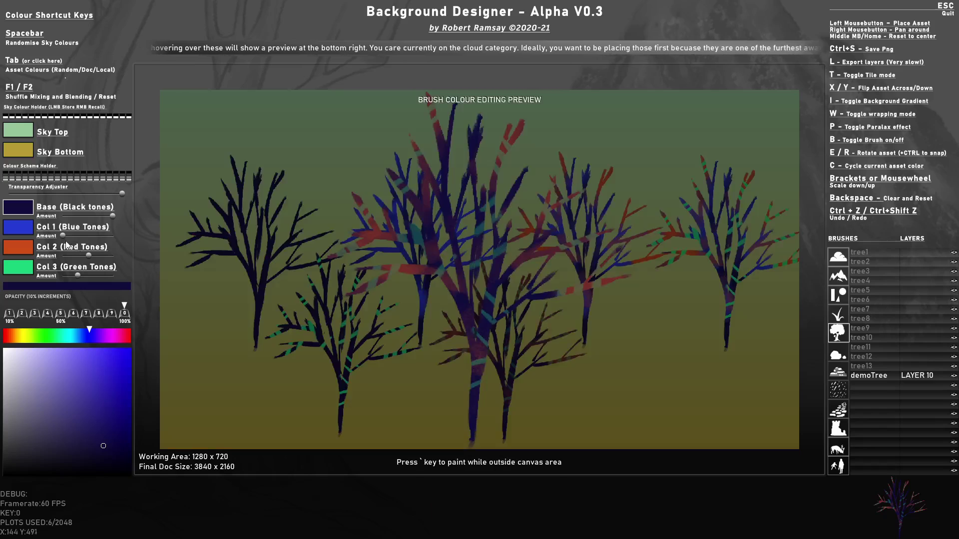
{"action": "left_click_drag", "start_coordinate": [63, 235], "coordinate": [111, 238]}
{"action": "left_click_drag", "start_coordinate": [98, 278], "coordinate": [112, 276]}
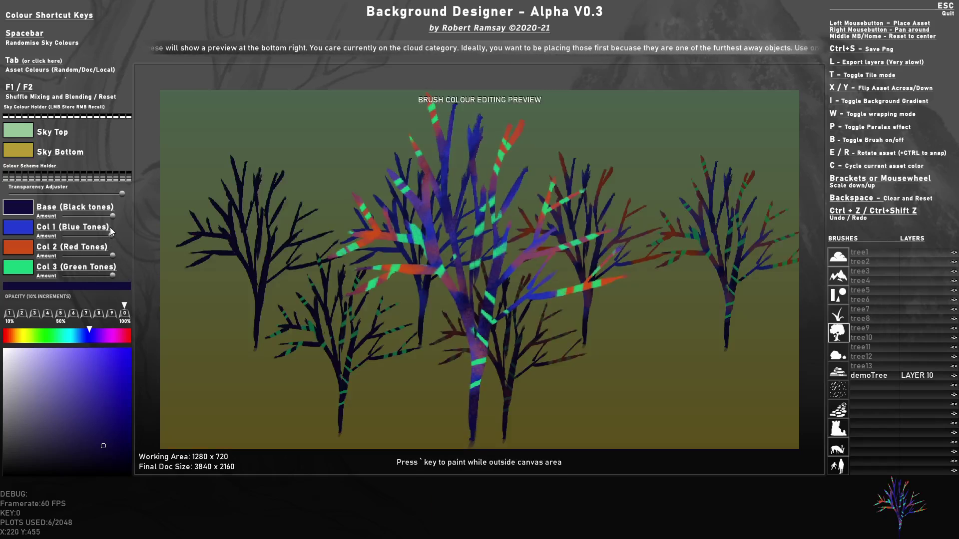
Randomise the brush colours and clear all placed trees from the canvas
{"action": "key", "text": "Tab"}
{"action": "key", "text": "Tab"}
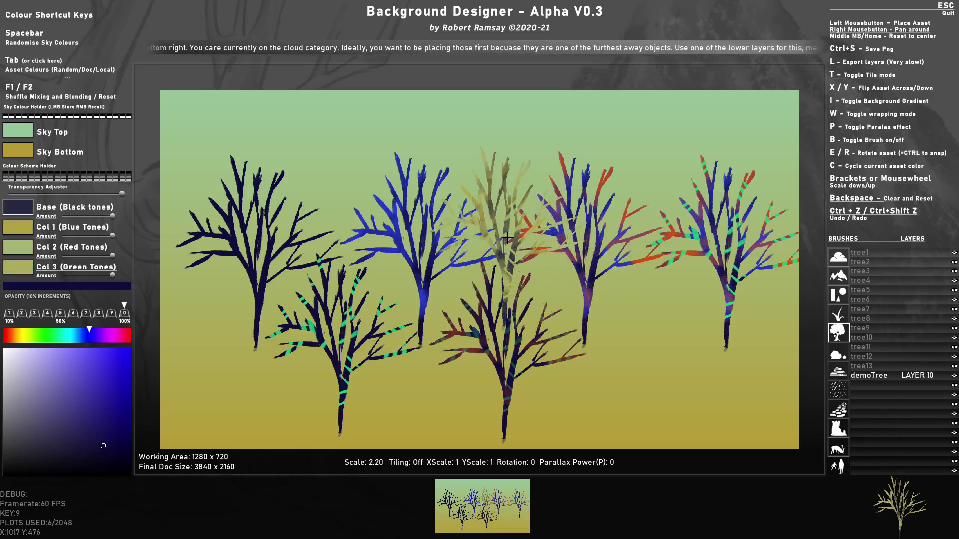
{"action": "key", "text": "BackSpace"}
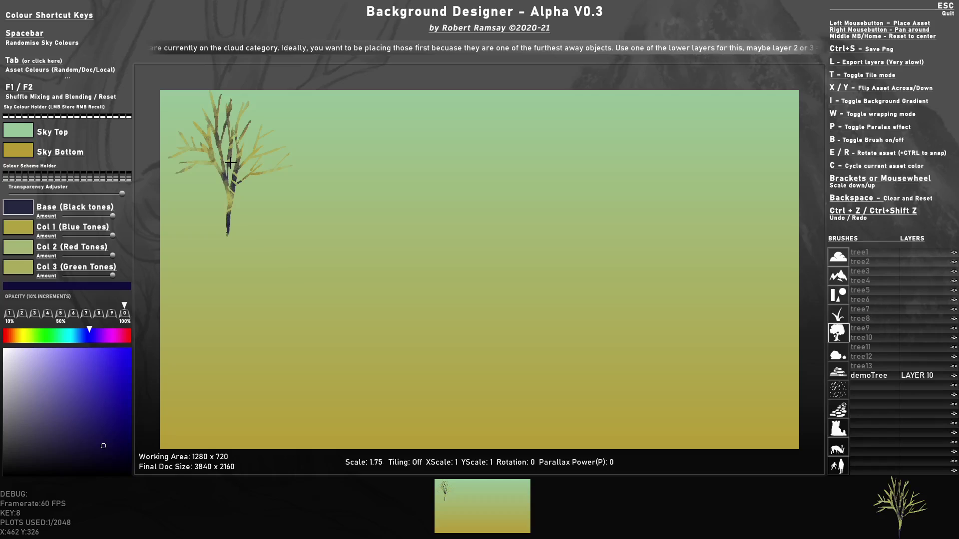
Place a row of trees across the upper canvas at scale 1.75, randomising the brush colours between placements
{"action": "key", "text": "Tab"}
{"action": "left_click", "coordinate": [324, 172]}
{"action": "key", "text": "Tab"}
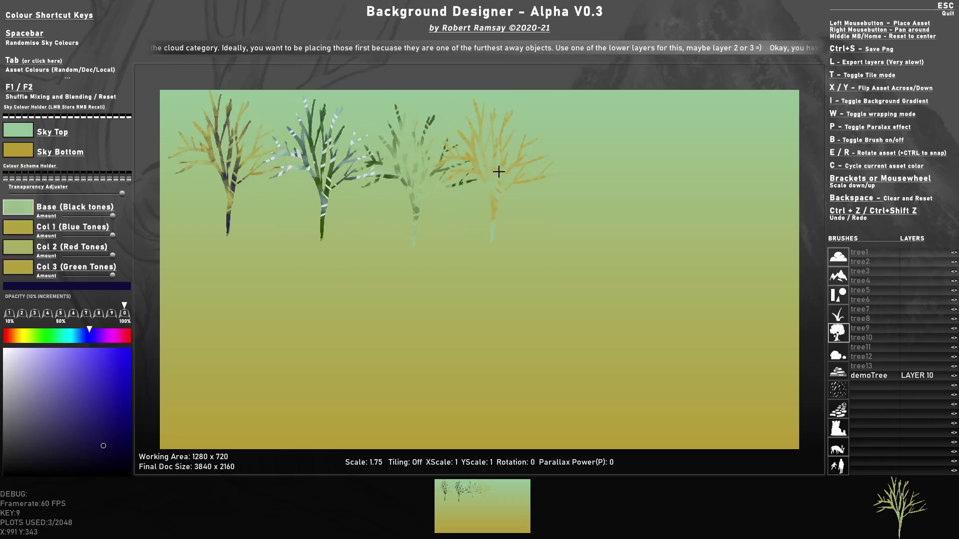
{"action": "left_click", "coordinate": [498, 171]}
{"action": "key", "text": "Tab"}
{"action": "left_click", "coordinate": [612, 173]}
{"action": "key", "text": "Tab"}
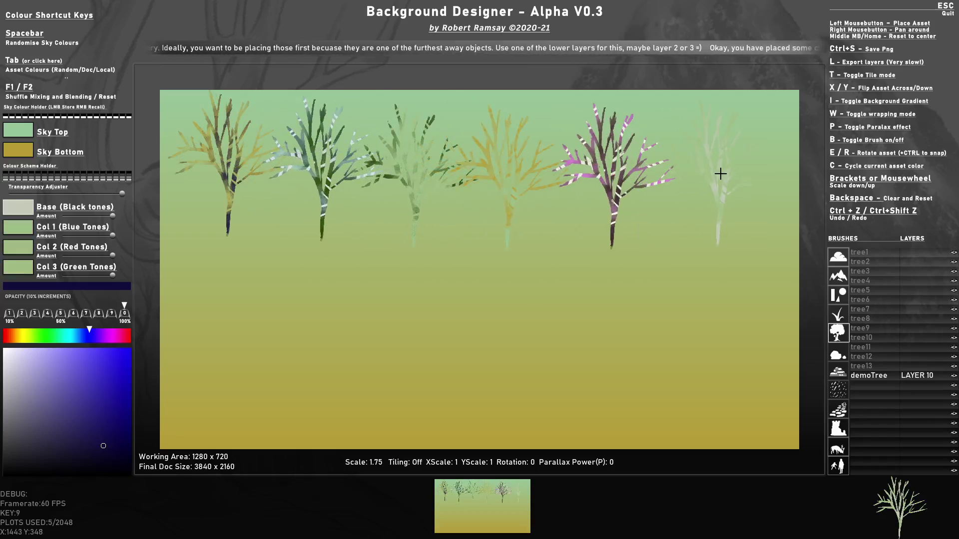
Place a second row of trees below the first at scale 1.75, randomising the brush colours between placements
{"action": "left_click", "coordinate": [231, 308]}
{"action": "key", "text": "Tab"}
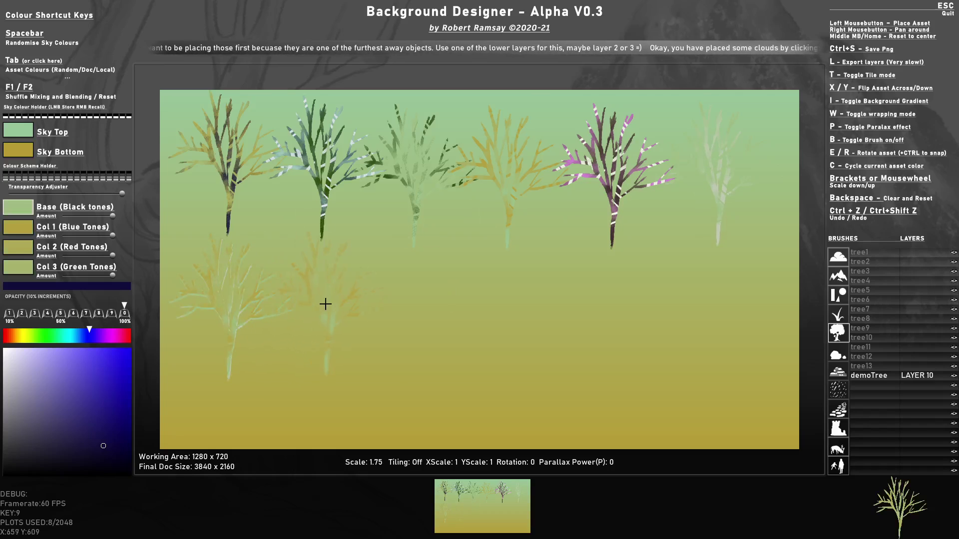
{"action": "left_click", "coordinate": [412, 308]}
{"action": "key", "text": "Tab"}
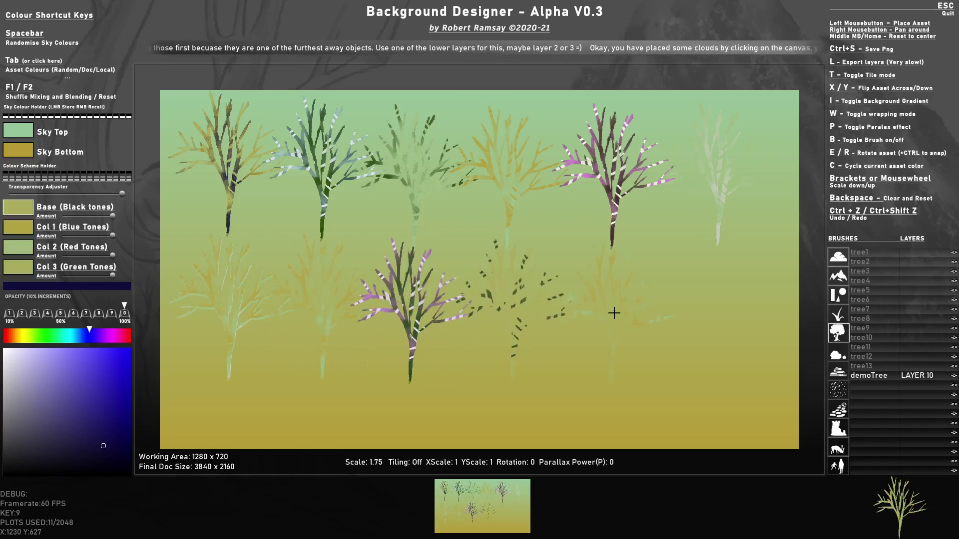
{"action": "key", "text": "Tab"}
{"action": "left_click", "coordinate": [689, 322]}
Randomise the brush colours again and set the Base (Black tones) colour to bright purple
{"action": "left_click", "coordinate": [393, 208]}
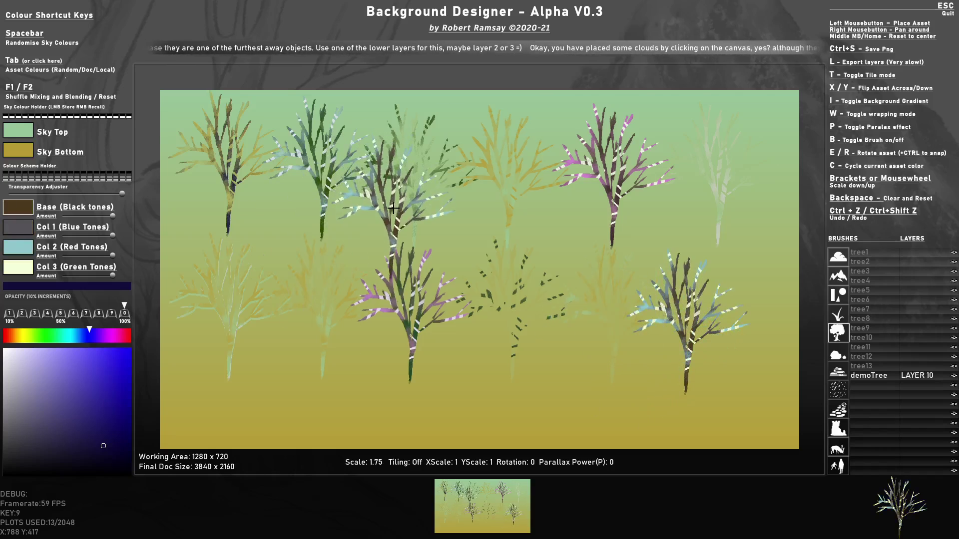
{"action": "key", "text": "Tab"}
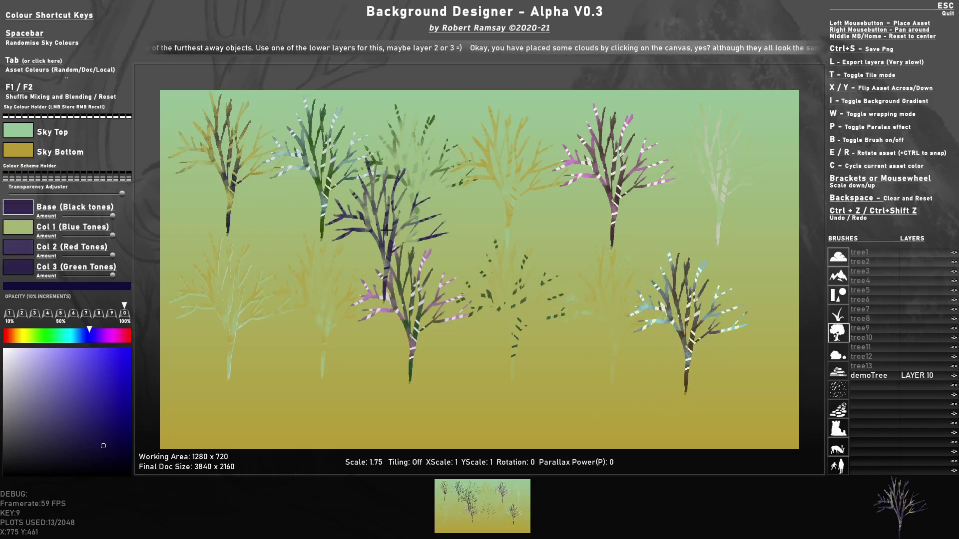
{"action": "key", "text": "Tab"}
{"action": "left_click", "coordinate": [23, 210]}
{"action": "left_click", "coordinate": [107, 444]}
{"action": "left_click_drag", "start_coordinate": [70, 336], "coordinate": [108, 337]}
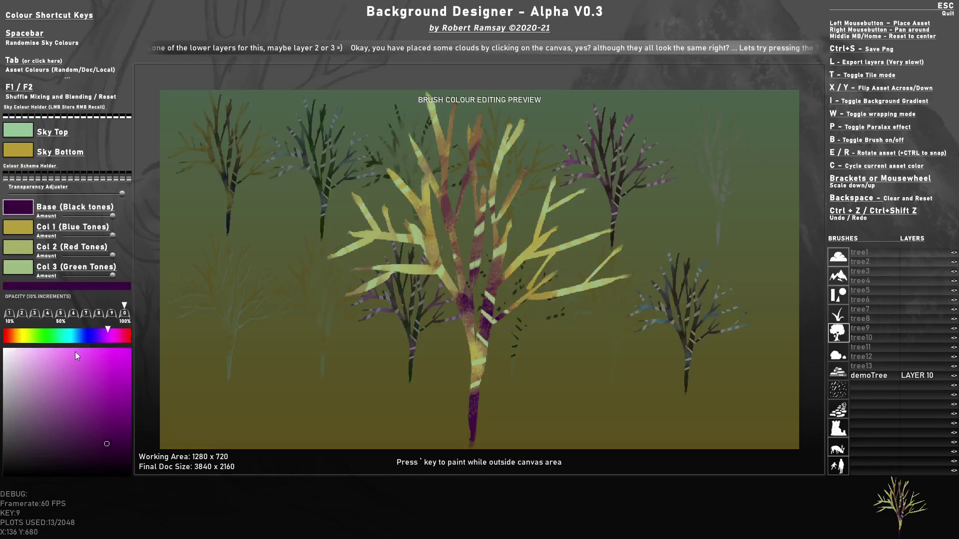
{"action": "left_click", "coordinate": [114, 388]}
Set Col 1 (Blue Tones) to bright cyan and Col 2 (Red Tones) to dark navy blue
{"action": "left_click", "coordinate": [18, 231]}
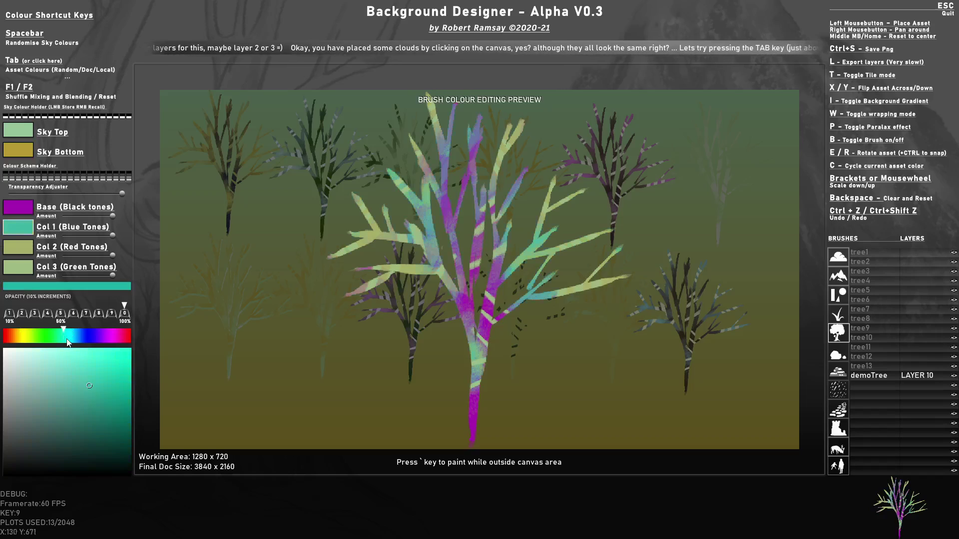
{"action": "left_click_drag", "start_coordinate": [113, 373], "coordinate": [130, 357]}
{"action": "left_click", "coordinate": [21, 247]}
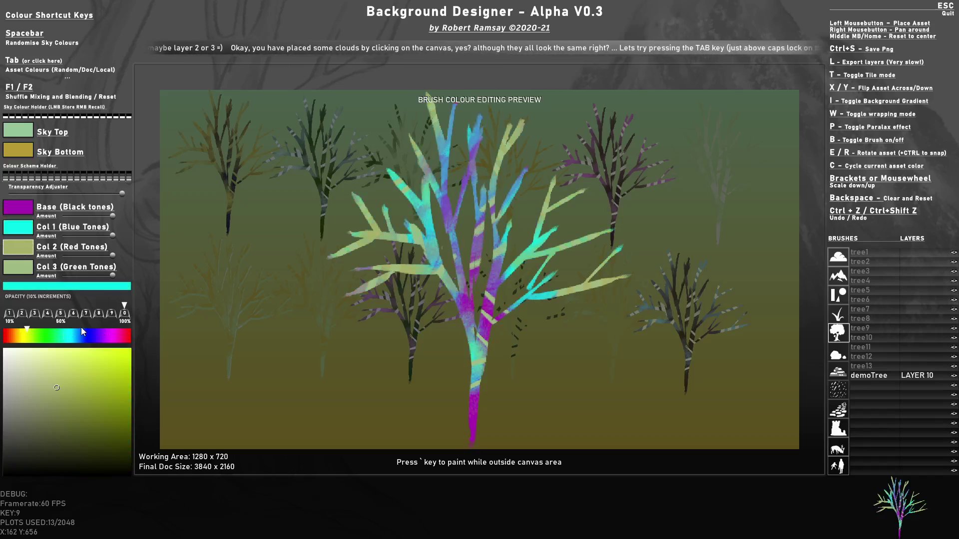
{"action": "left_click", "coordinate": [90, 334]}
{"action": "left_click", "coordinate": [107, 422]}
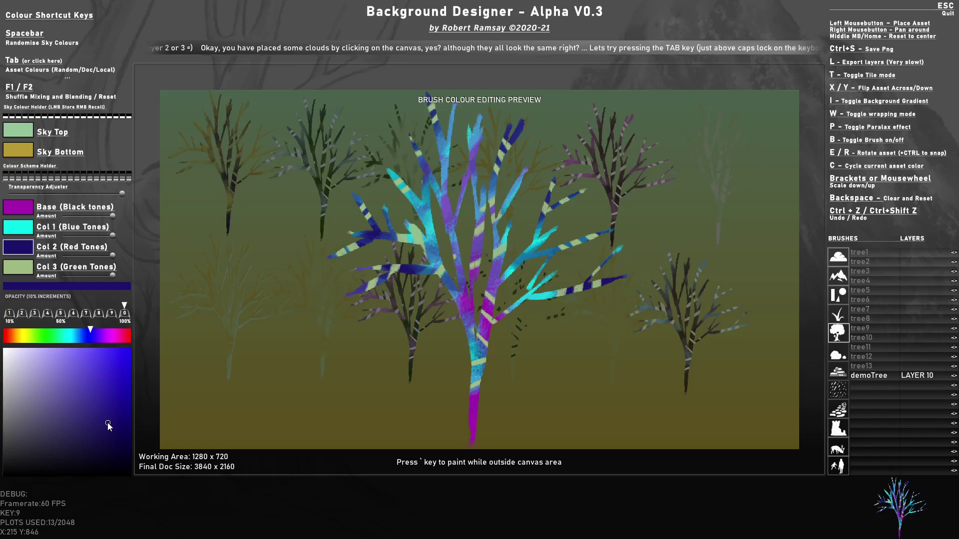
Set Col 3 (Green Tones) to a very pale green and clear all placed trees from the canvas
{"action": "left_click", "coordinate": [21, 271]}
{"action": "left_click", "coordinate": [45, 333]}
{"action": "left_click", "coordinate": [87, 399]}
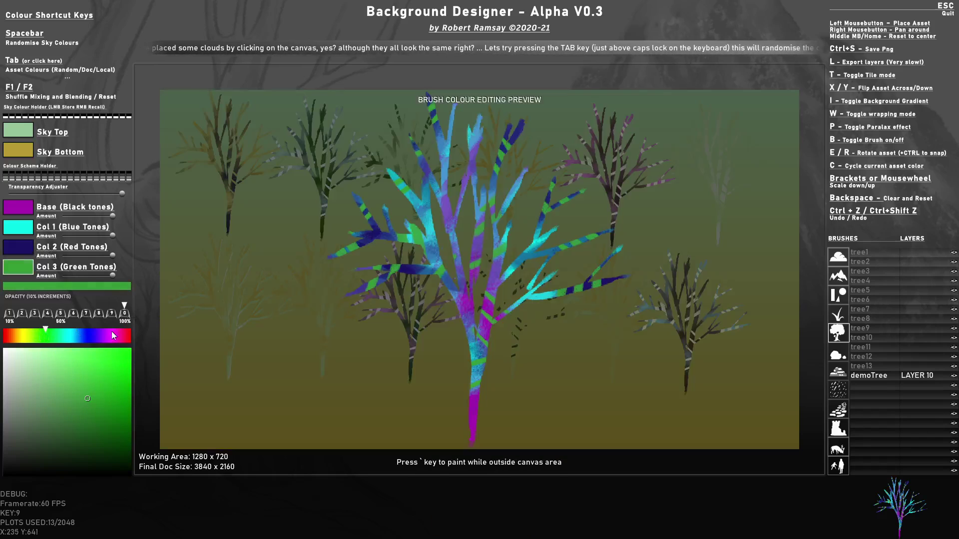
{"action": "left_click_drag", "start_coordinate": [31, 369], "coordinate": [13, 359]}
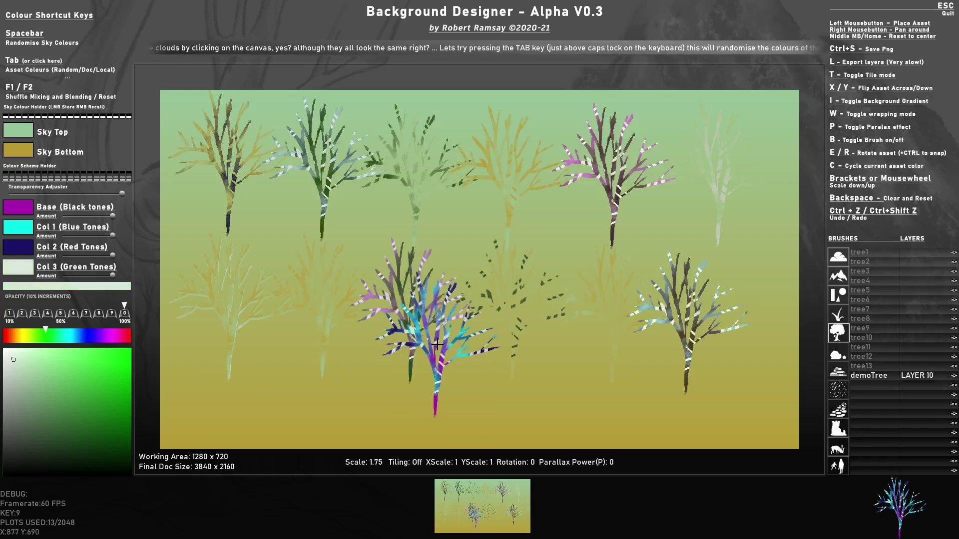
{"action": "key", "text": "BackSpace"}
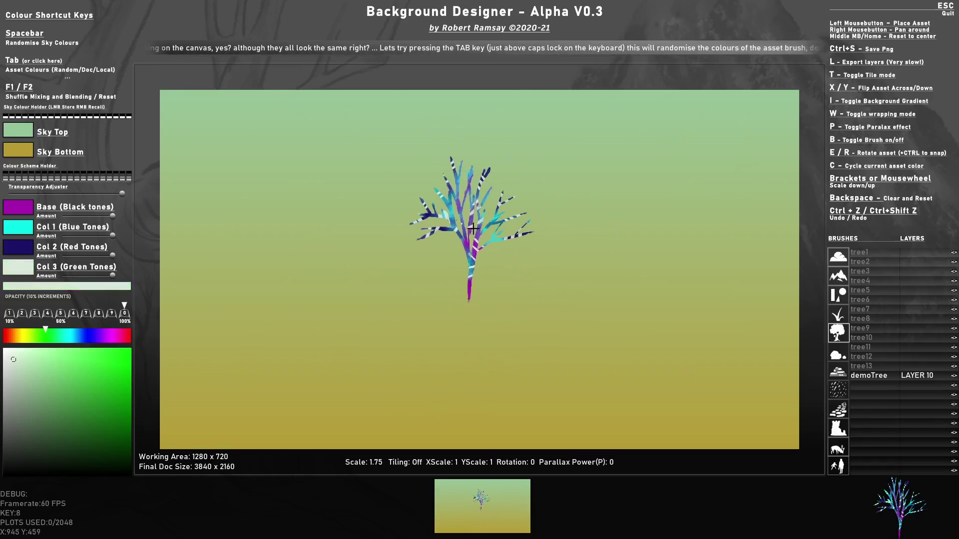
Recolour the sky gradient with dark purple for Sky Top and vivid blue for Sky Bottom
{"action": "left_click", "coordinate": [14, 134]}
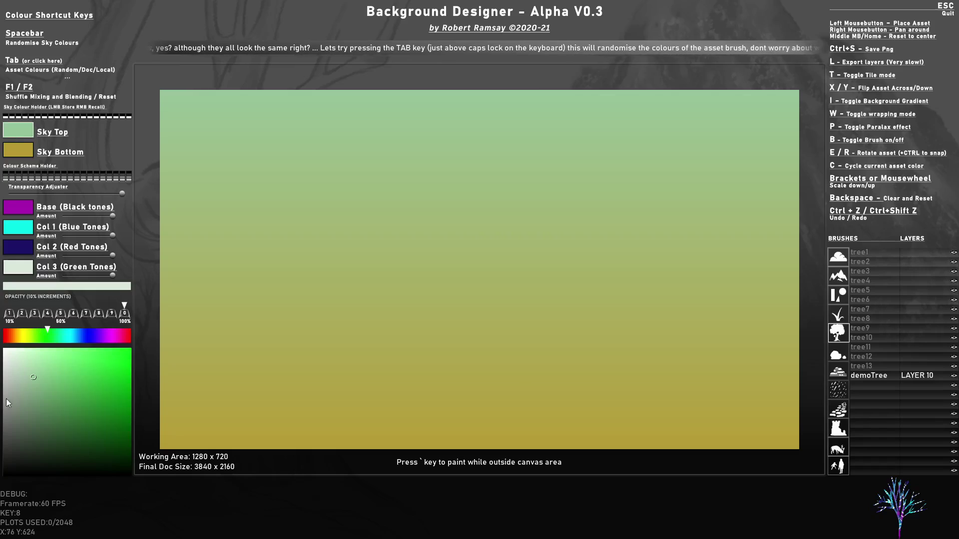
{"action": "left_click", "coordinate": [99, 336]}
{"action": "left_click_drag", "start_coordinate": [102, 349], "coordinate": [118, 433]}
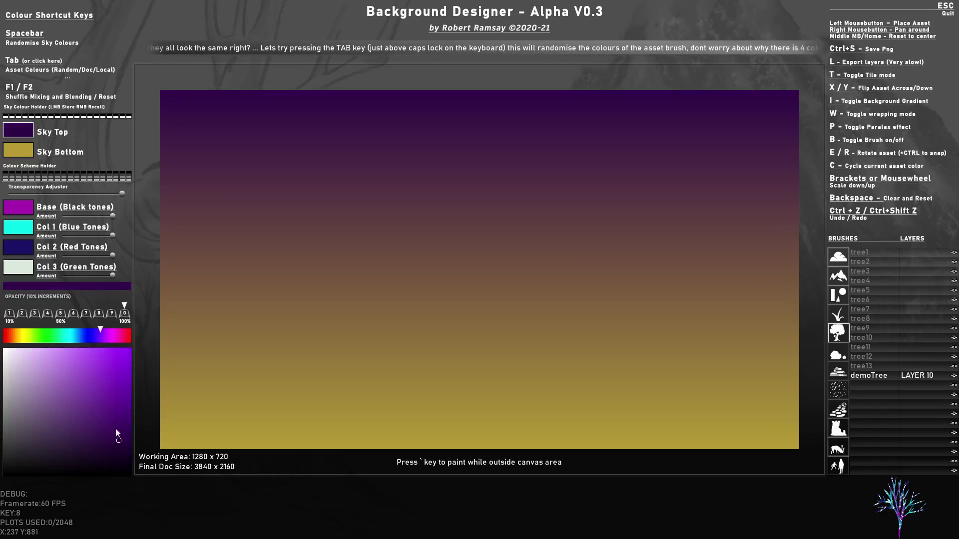
{"action": "left_click", "coordinate": [14, 149]}
{"action": "left_click", "coordinate": [91, 335]}
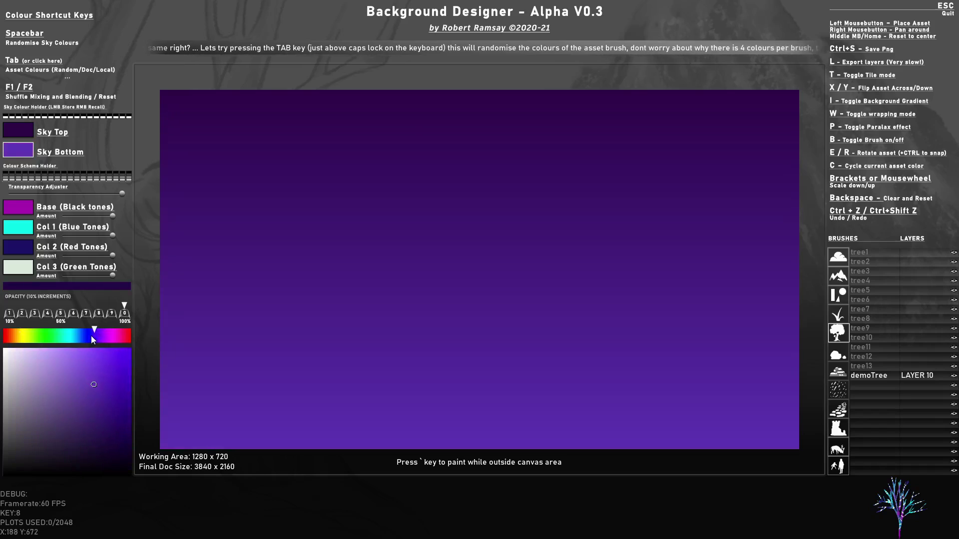
{"action": "left_click", "coordinate": [119, 350]}
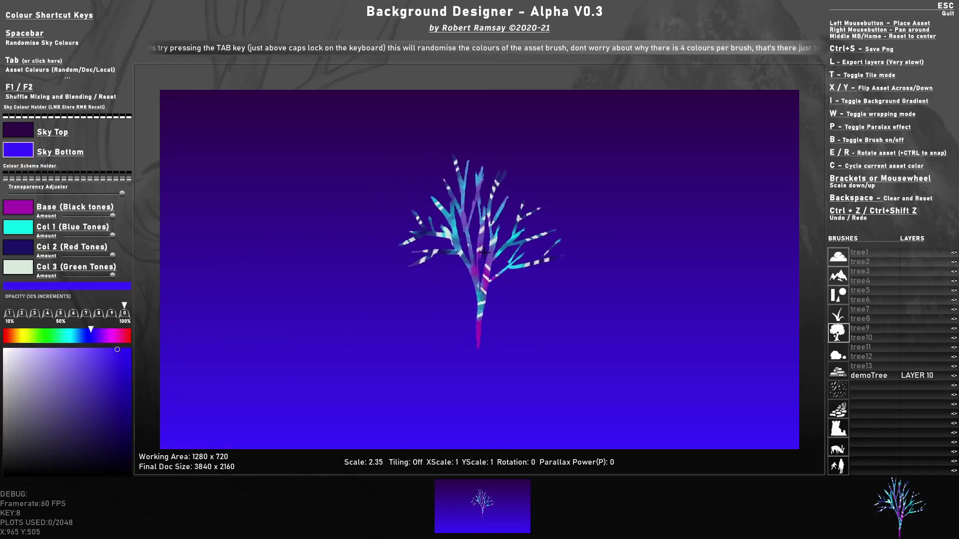
Place three demoTree copies at scale 1.85, the first upright and the next two rotated clockwise around its trunk base
{"action": "scroll", "coordinate": [494, 219], "scroll_direction": "down", "scroll_amount": 3}
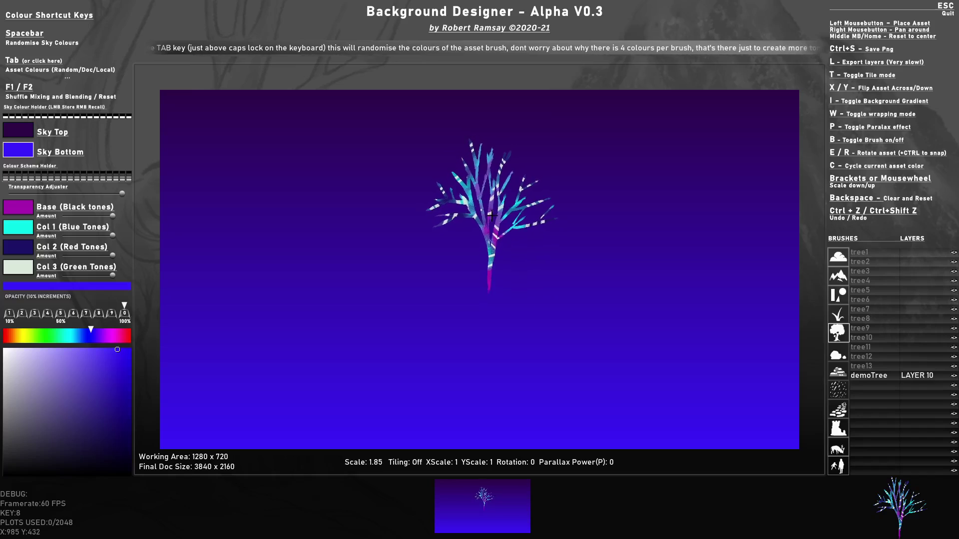
{"action": "left_click", "coordinate": [479, 214]}
{"action": "key", "text": "r"}
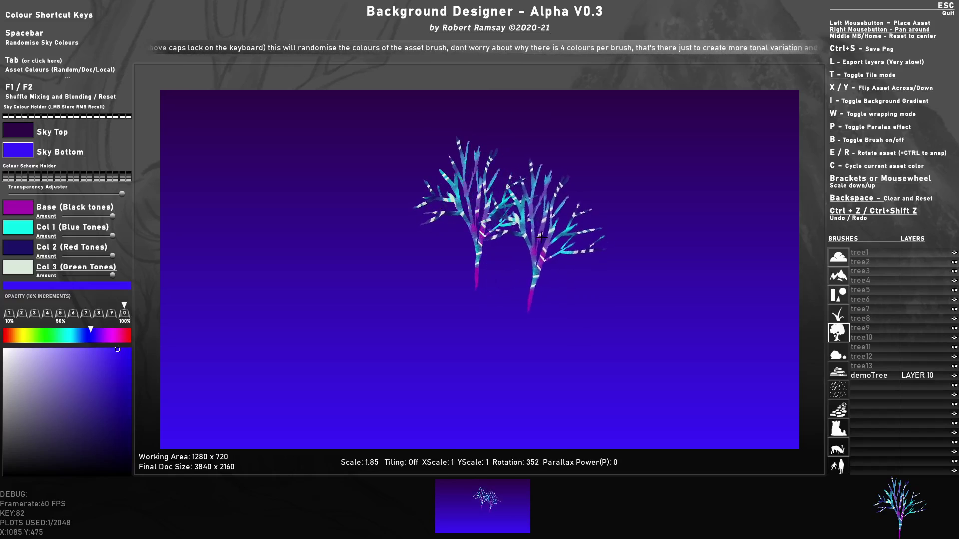
{"action": "left_click", "coordinate": [535, 245]}
{"action": "key", "text": "r"}
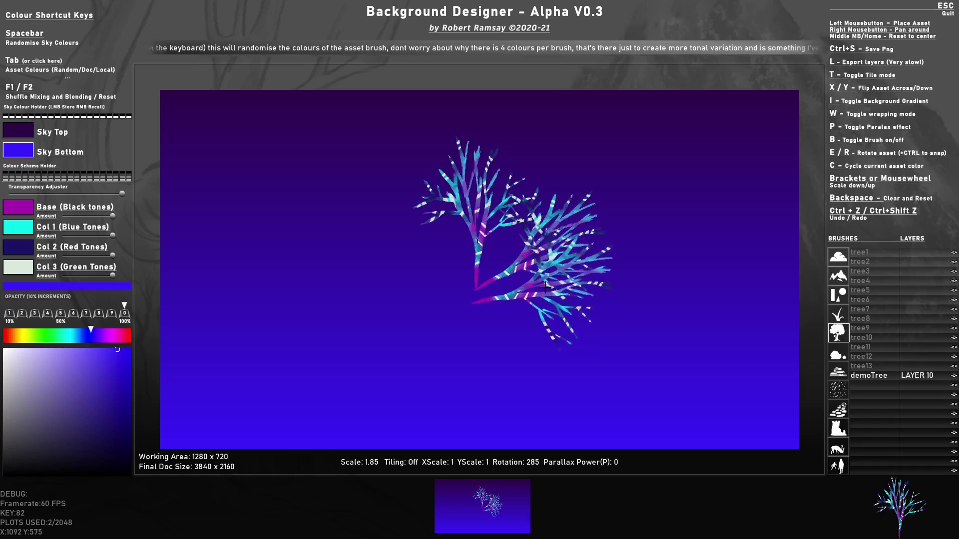
{"action": "left_click", "coordinate": [541, 325]}
Complete the six-armed ring by placing three more rotated trees at scale 1.85 around the shared trunk base
{"action": "key", "text": "r"}
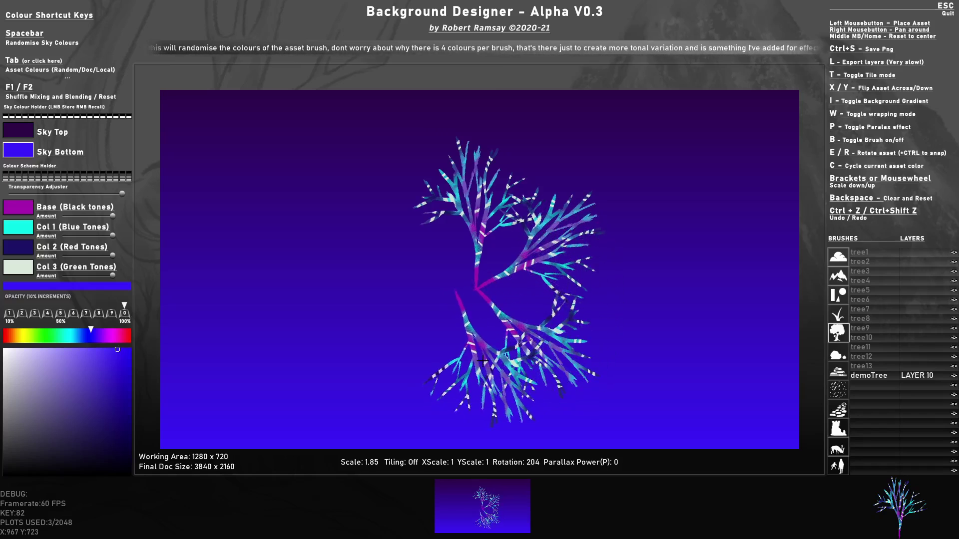
{"action": "left_click", "coordinate": [467, 363]}
{"action": "key", "text": "r"}
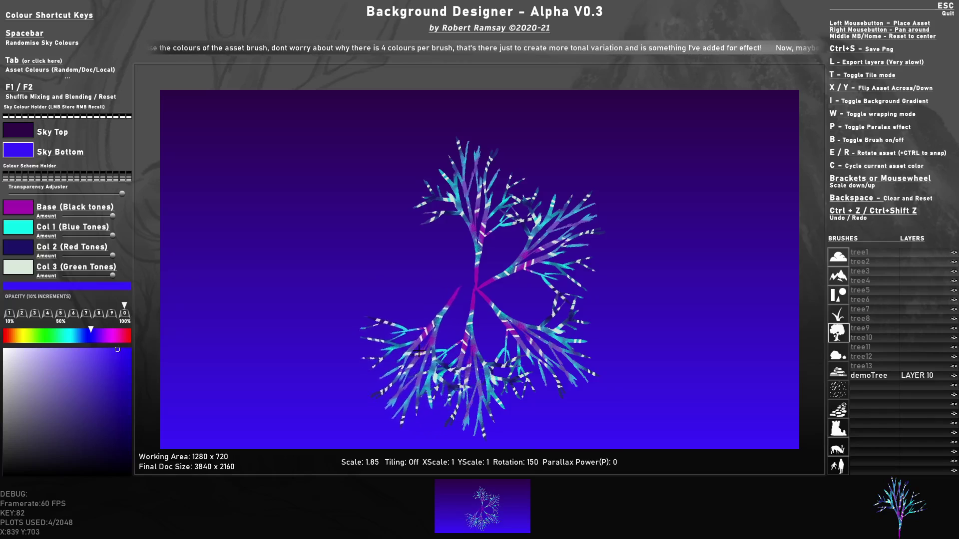
{"action": "key", "text": "r"}
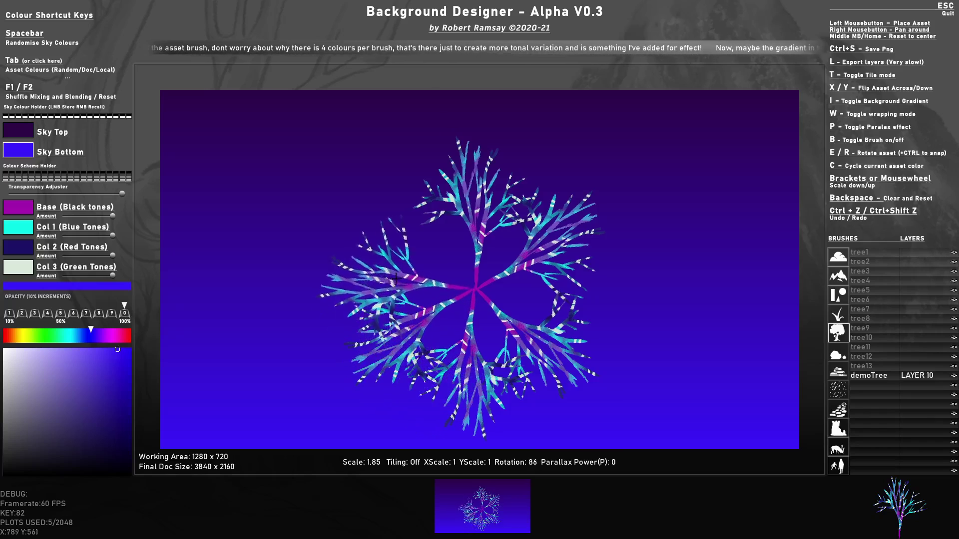
{"action": "left_click", "coordinate": [419, 238]}
Place an inner ring of six horizontally flipped trees at scale 1.00, rotating each to radiate from the centre
{"action": "key", "text": "r"}
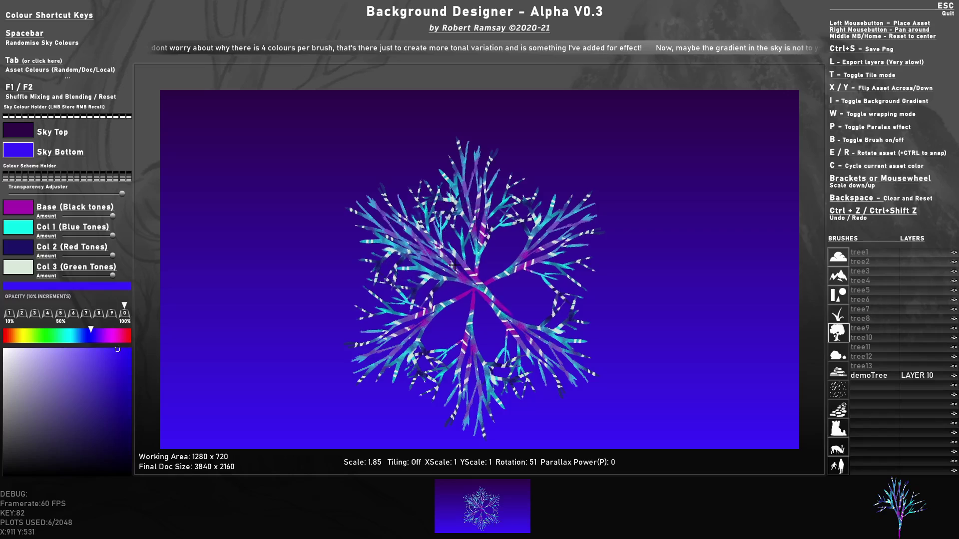
{"action": "scroll", "coordinate": [435, 247], "scroll_direction": "down", "scroll_amount": 8}
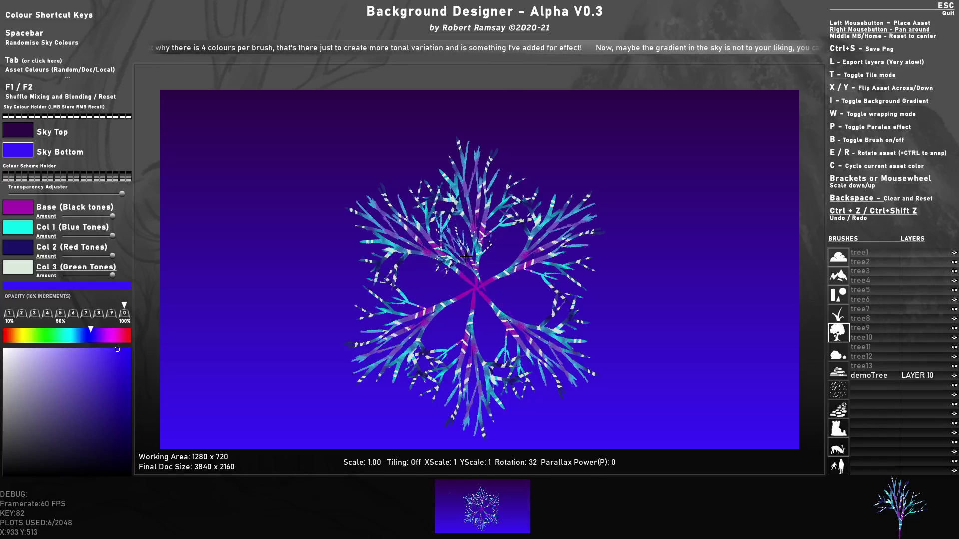
{"action": "key", "text": "x"}
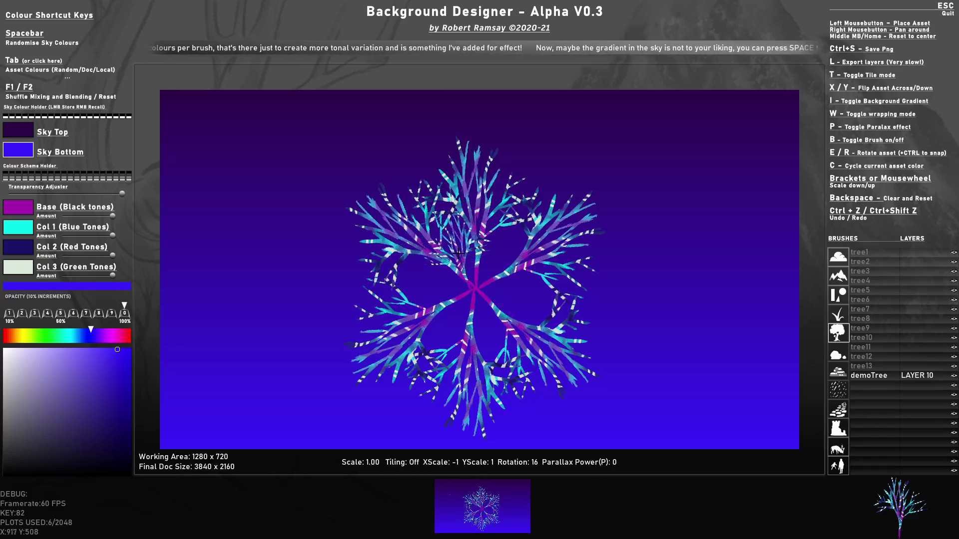
{"action": "key", "text": "r"}
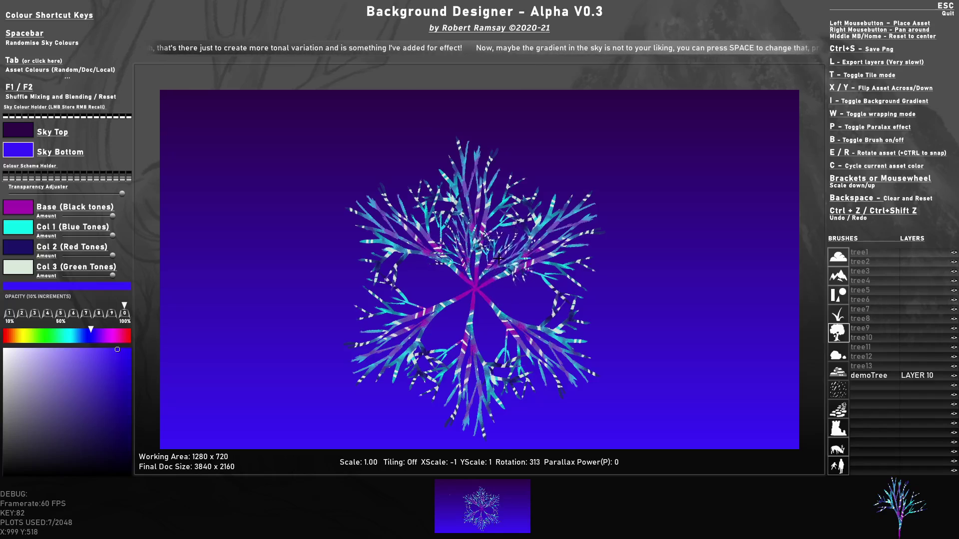
{"action": "key", "text": "r"}
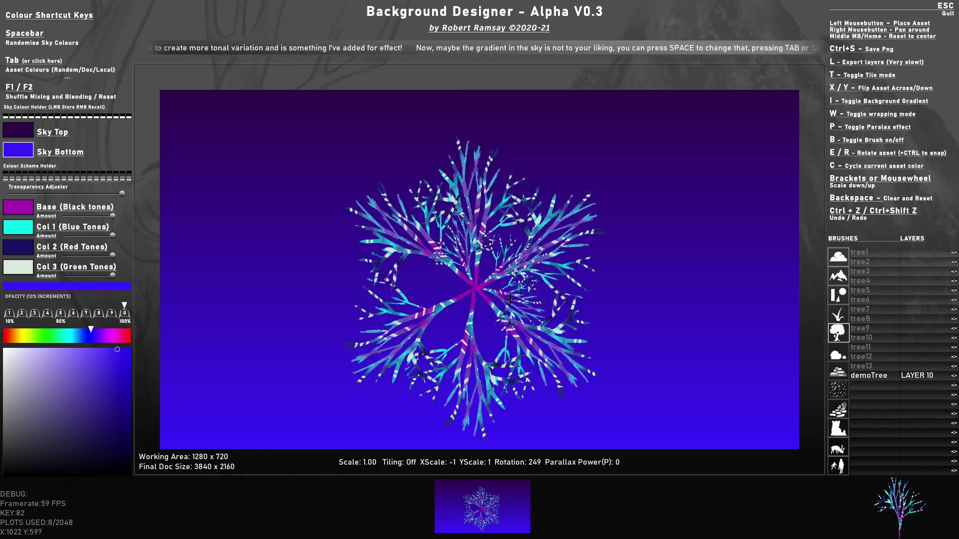
{"action": "key", "text": "e"}
{"action": "key", "text": "r"}
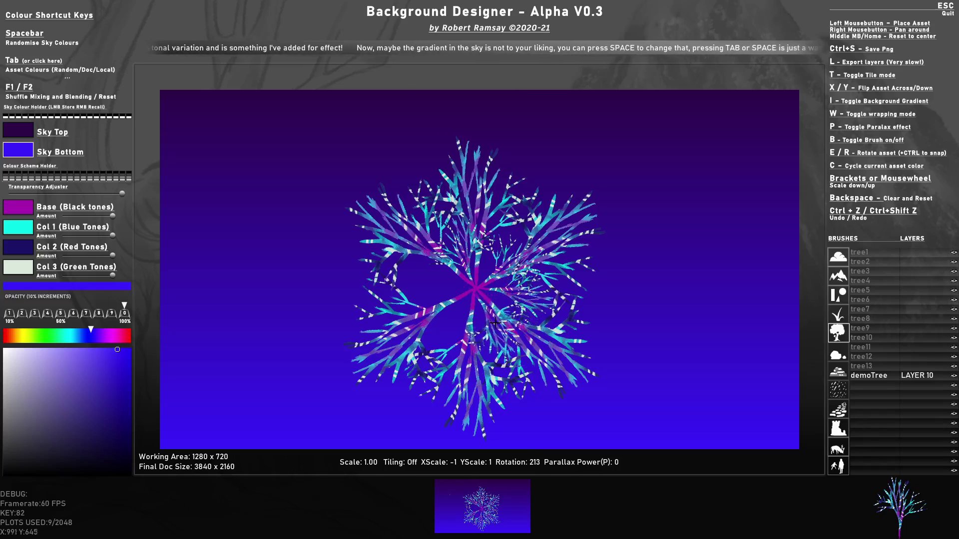
{"action": "key", "text": "r"}
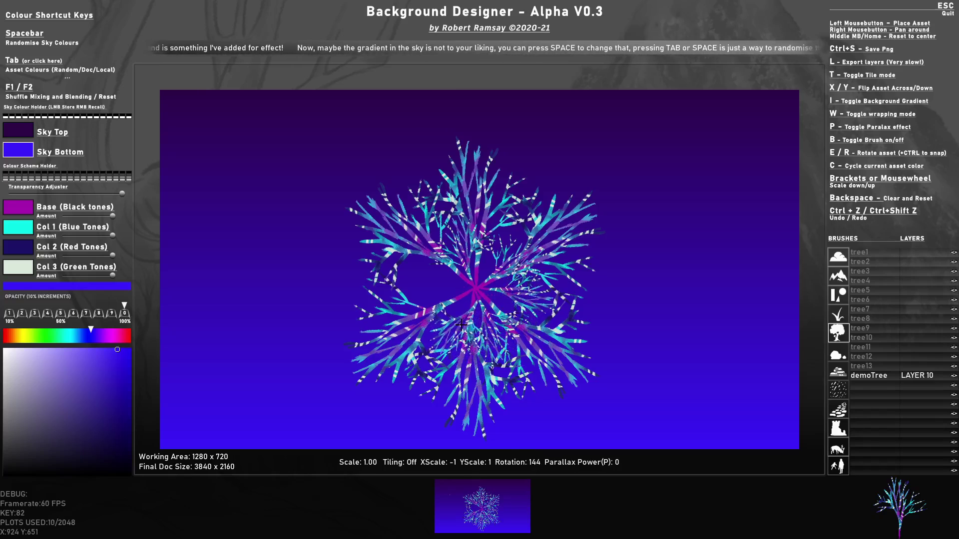
{"action": "key", "text": "r"}
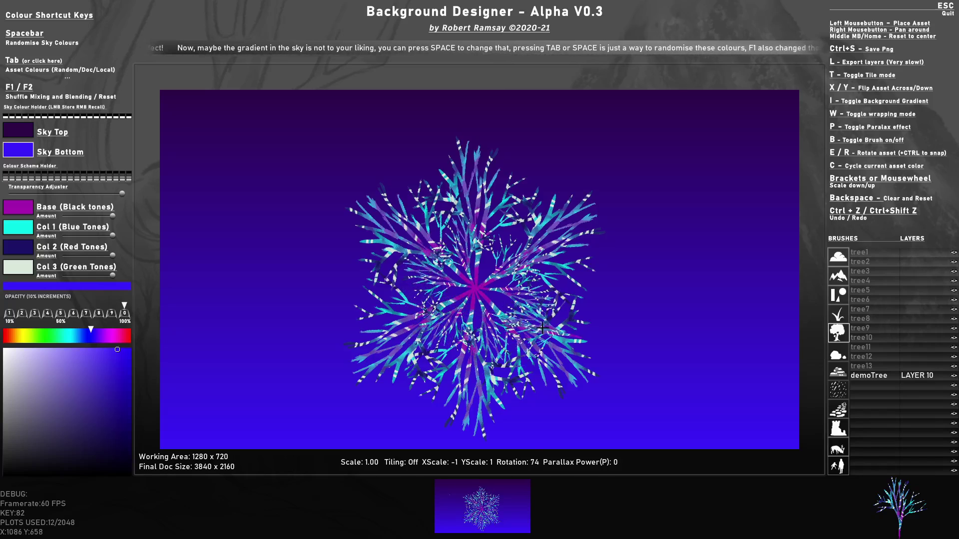
{"action": "scroll", "coordinate": [543, 327], "scroll_direction": "down", "scroll_amount": 3}
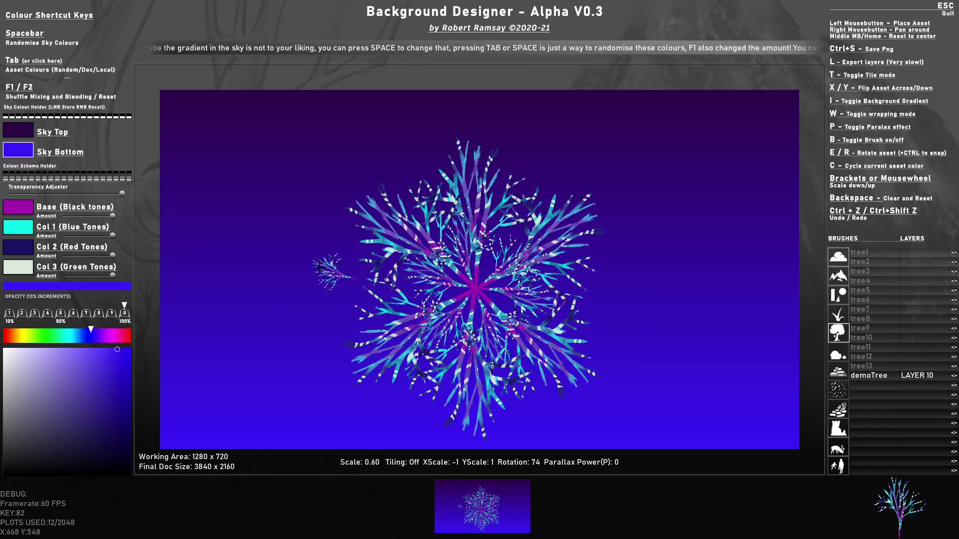
{"action": "scroll", "coordinate": [275, 239], "scroll_direction": "up", "scroll_amount": 20}
{"action": "key", "text": "r"}
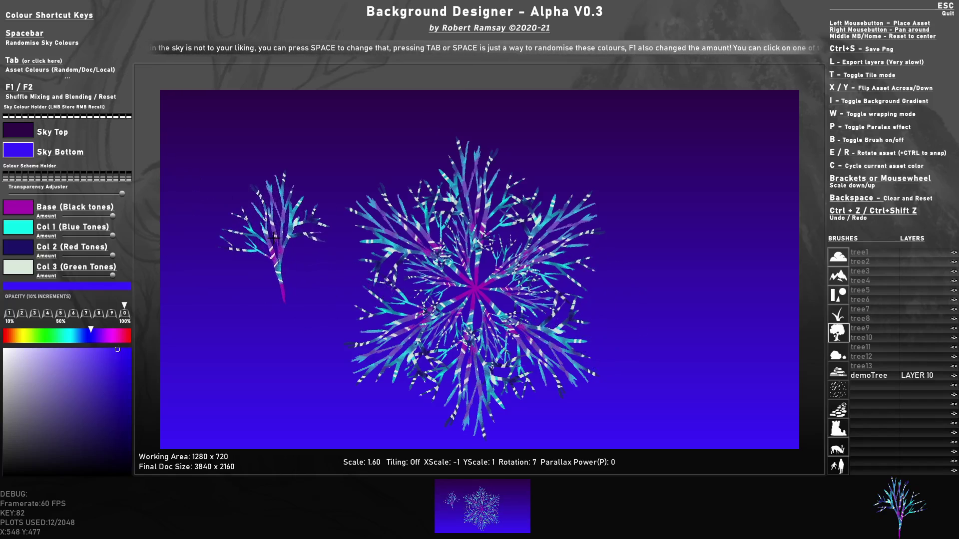
{"action": "key", "text": "e"}
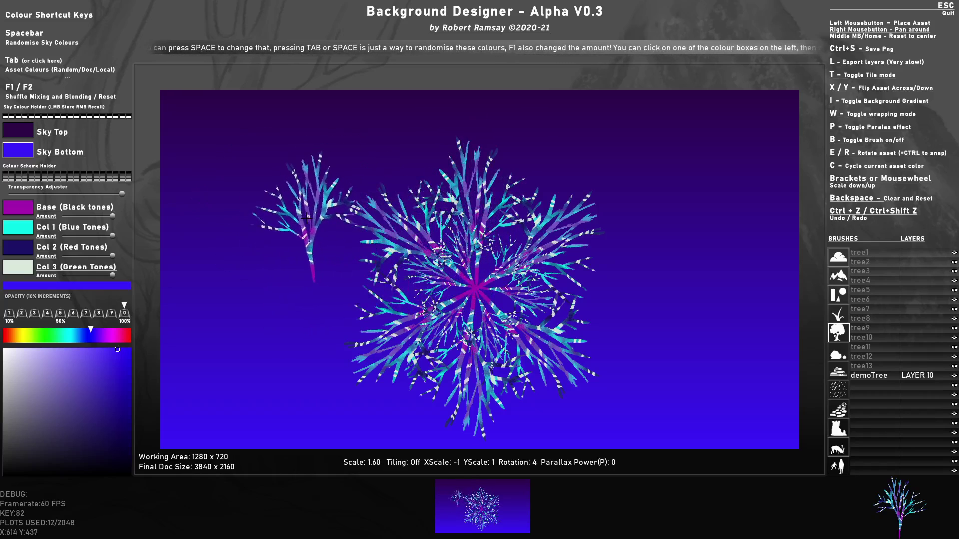
{"action": "key", "text": "r"}
{"action": "scroll", "coordinate": [260, 224], "scroll_direction": "down", "scroll_amount": 6}
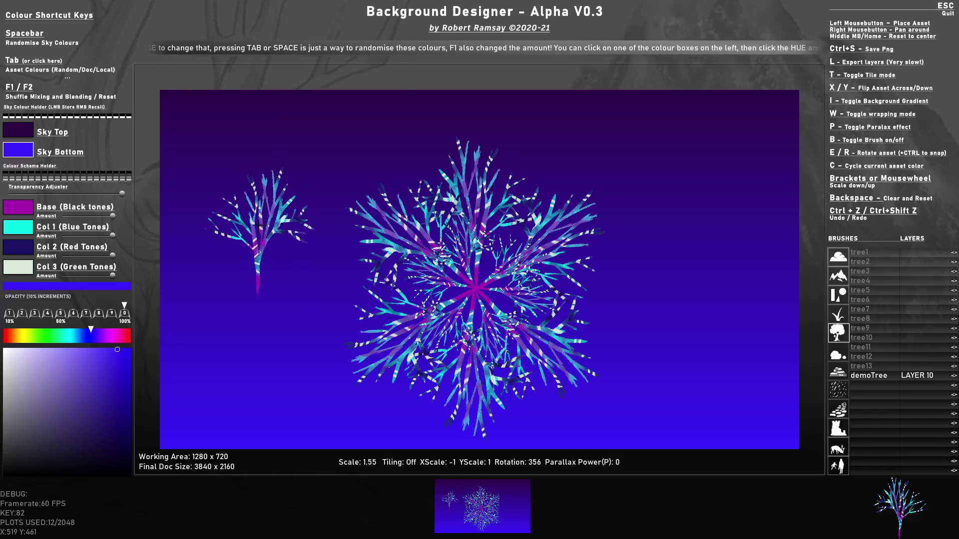
{"action": "scroll", "coordinate": [270, 175], "scroll_direction": "down", "scroll_amount": 2}
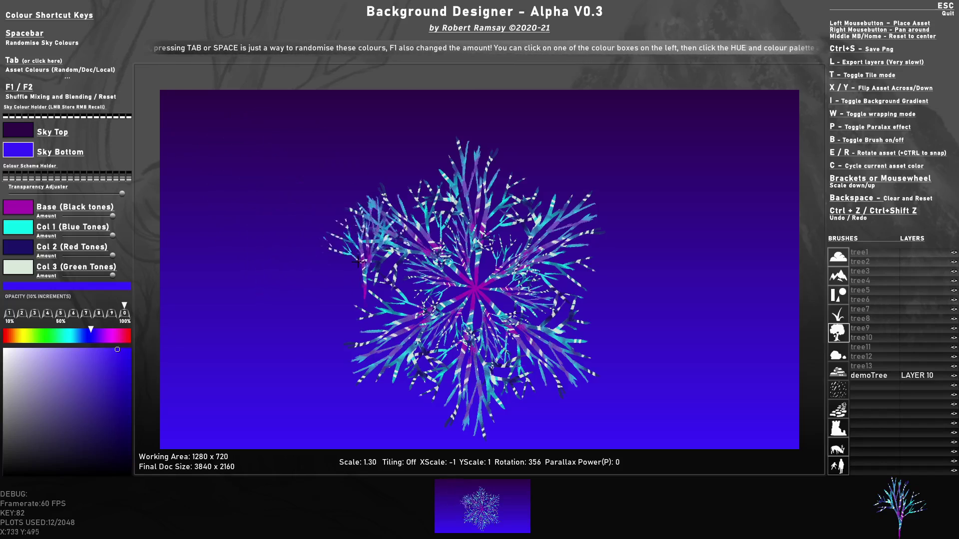
{"action": "scroll", "coordinate": [270, 190], "scroll_direction": "down", "scroll_amount": 1}
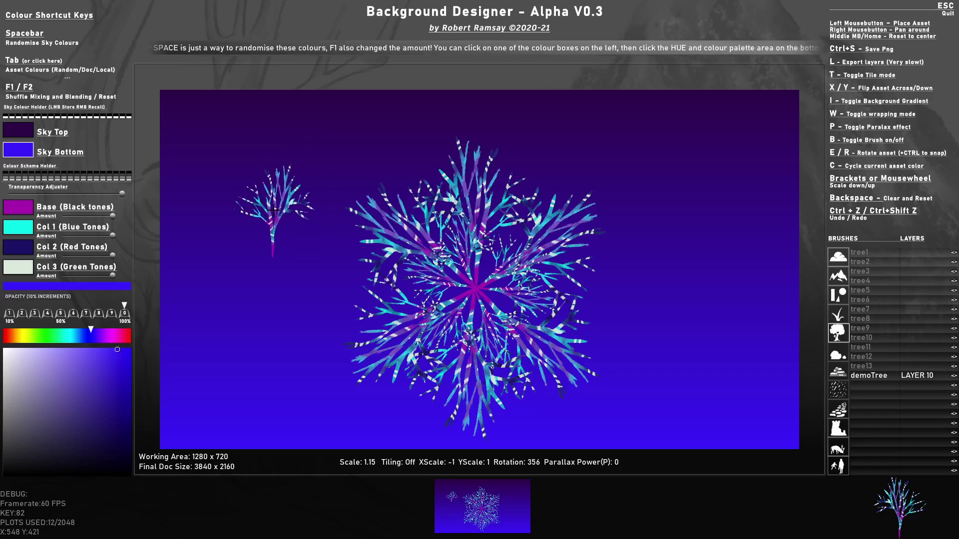
{"action": "scroll", "coordinate": [252, 181], "scroll_direction": "up", "scroll_amount": 8}
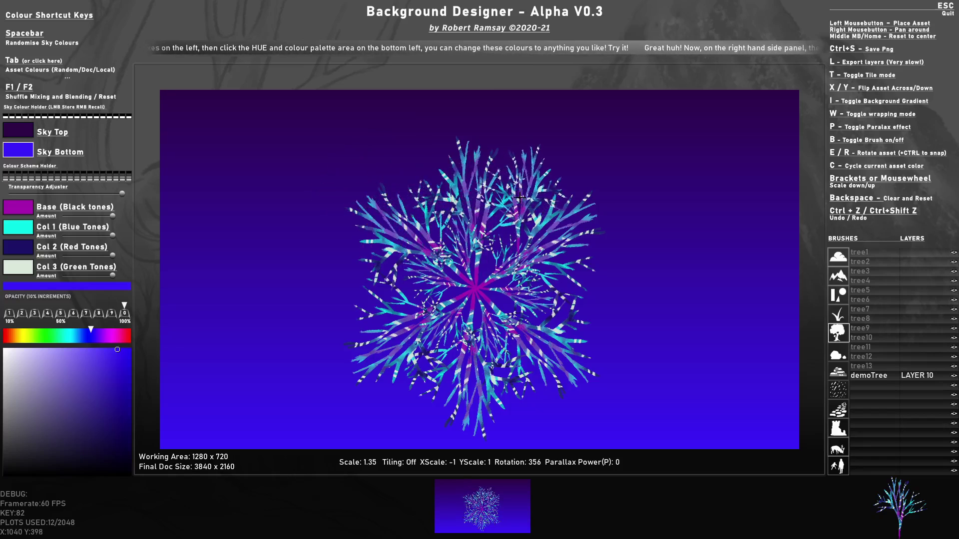
Place one tree at scale 0.90 and rotation 332 beyond the flower's upper-right branches
{"action": "scroll", "coordinate": [559, 176], "scroll_direction": "down", "scroll_amount": 5}
{"action": "scroll", "coordinate": [558, 177], "scroll_direction": "down", "scroll_amount": 2}
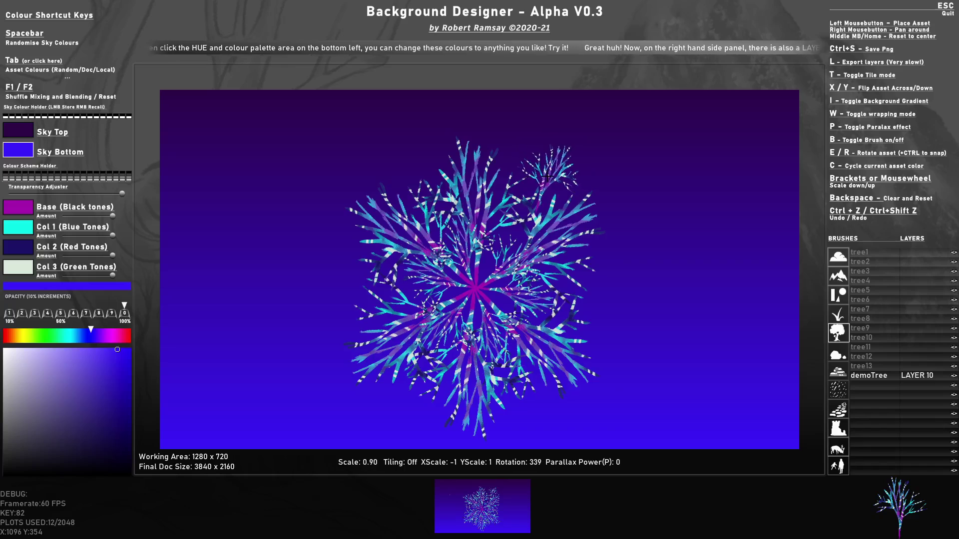
{"action": "key", "text": "r"}
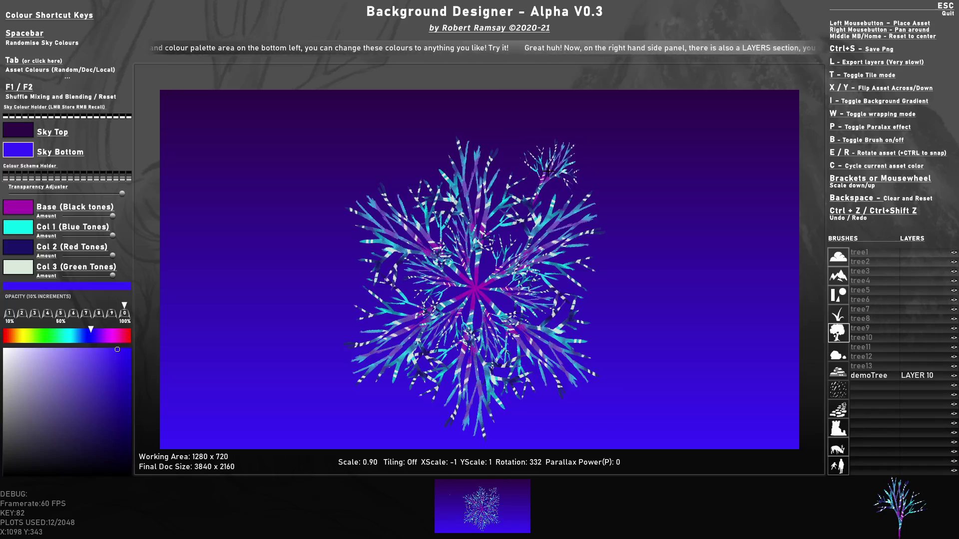
{"action": "left_click", "coordinate": [548, 172]}
Place an arc of small trees at scale 0.60 down the flower's right side, rotating each one to point outward
{"action": "scroll", "coordinate": [599, 174], "scroll_direction": "down", "scroll_amount": 3}
{"action": "key", "text": "r"}
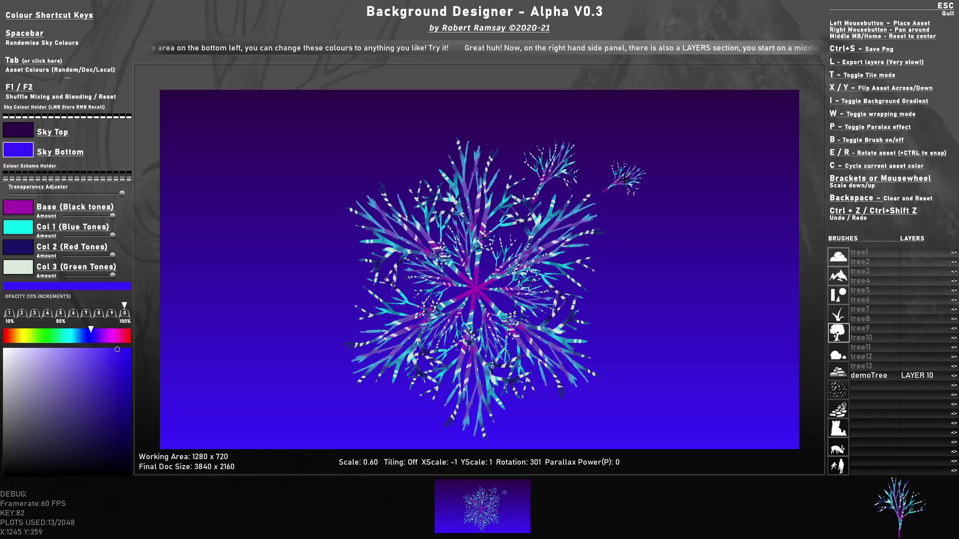
{"action": "left_click", "coordinate": [621, 179]}
{"action": "key", "text": "r"}
{"action": "left_click", "coordinate": [655, 230]}
{"action": "key", "text": "r"}
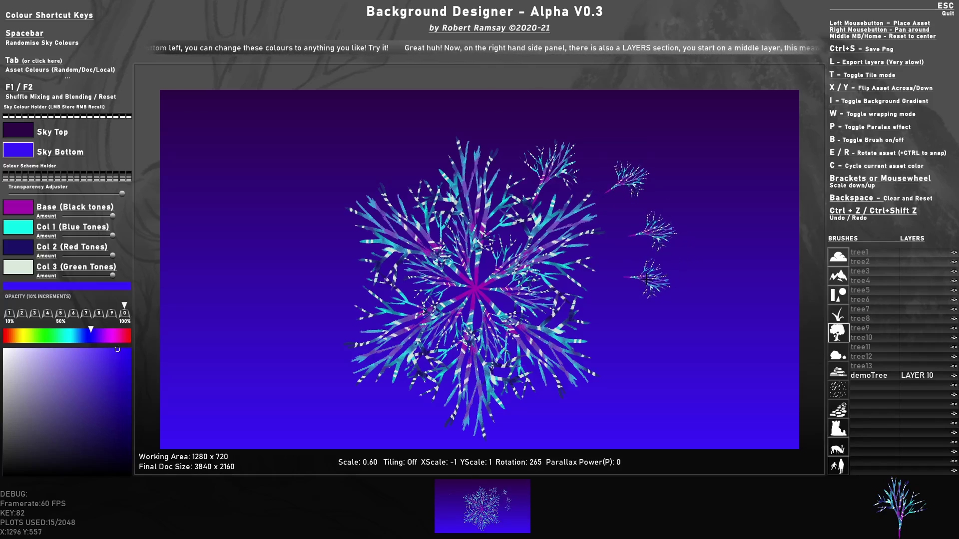
{"action": "left_click", "coordinate": [645, 343]}
{"action": "key", "text": "r"}
{"action": "left_click", "coordinate": [625, 405]}
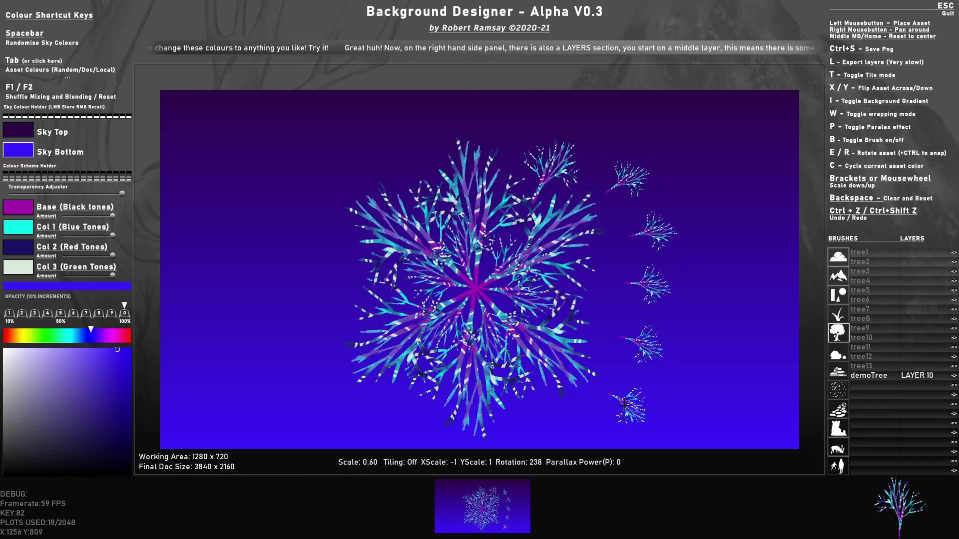
{"action": "left_click", "coordinate": [573, 415]}
{"action": "key", "text": "r"}
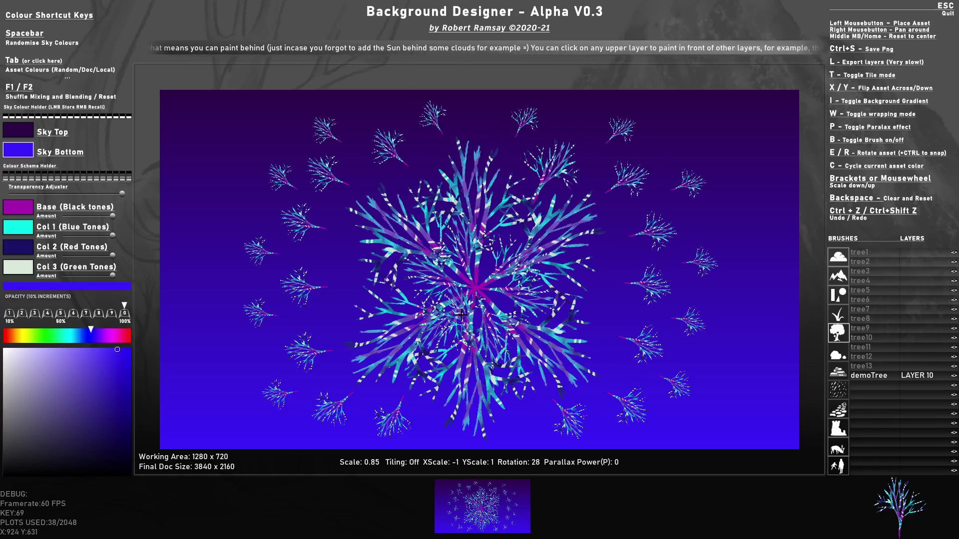
Enlarge the tree brush to scale 1.75 and rotate it nearly upright to 356
{"action": "scroll", "coordinate": [462, 315], "scroll_direction": "up", "scroll_amount": 9}
{"action": "key", "text": "r"}
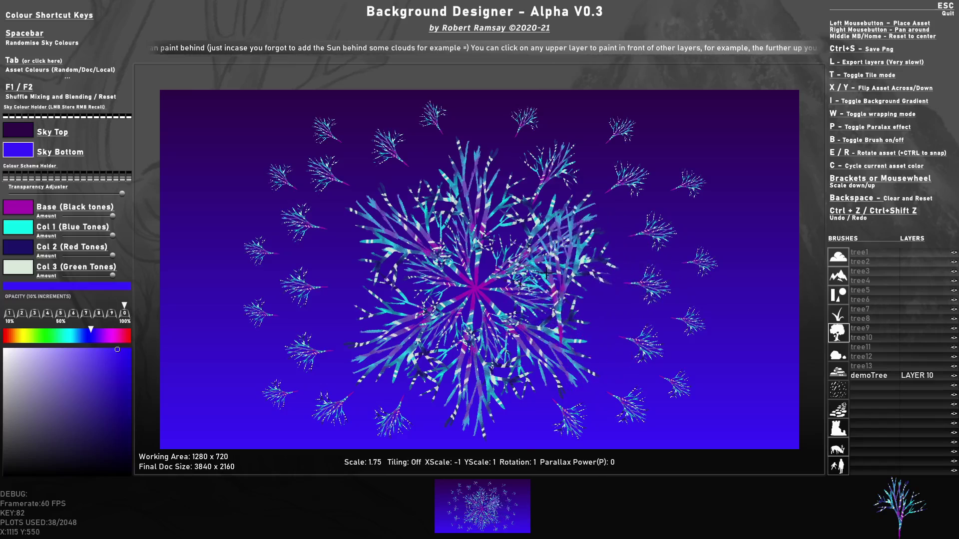
{"action": "key", "text": "r"}
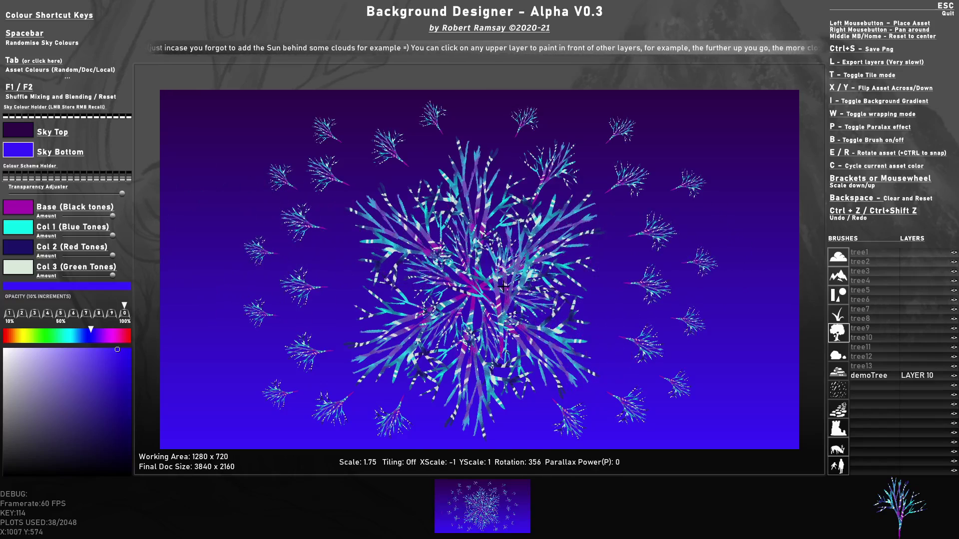
Set the brush's Base (Black tones) to a muted pinkish purple and Col 1 (Blue Tones) to dark blue
{"action": "left_click", "coordinate": [13, 207]}
{"action": "left_click", "coordinate": [65, 393]}
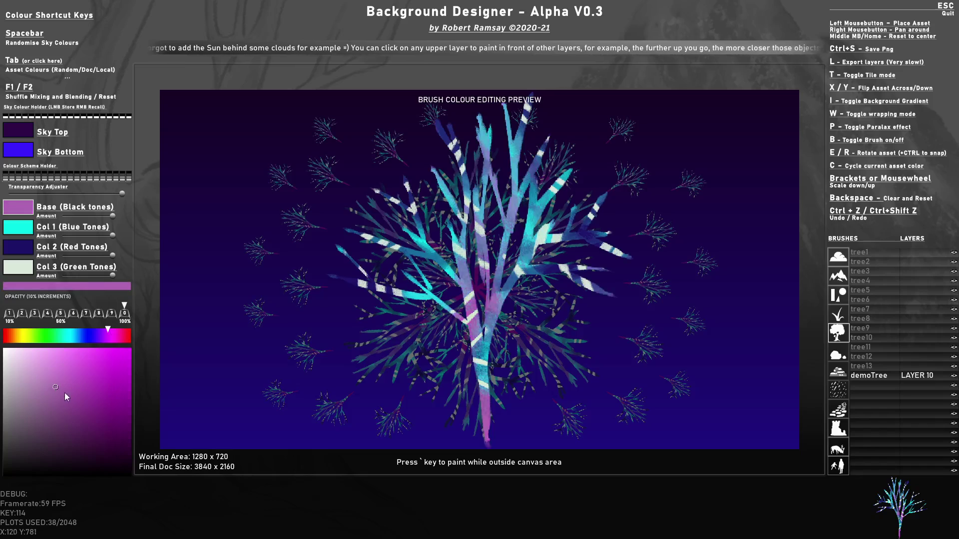
{"action": "left_click", "coordinate": [21, 239]}
{"action": "left_click", "coordinate": [89, 336]}
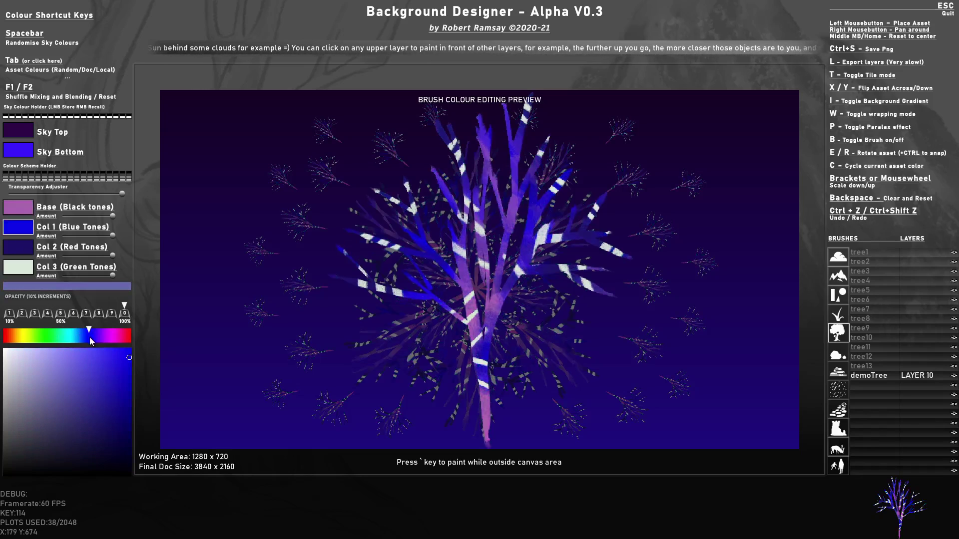
{"action": "left_click", "coordinate": [102, 408]}
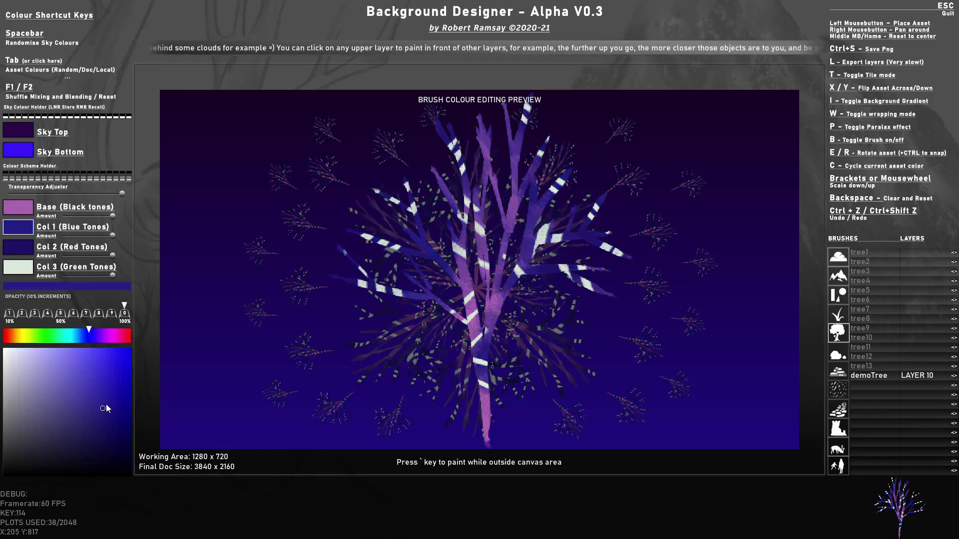
Set Col 2 (Red Tones) to light tan and Col 3 (Green Tones) to bright yellow
{"action": "left_click", "coordinate": [19, 335]}
{"action": "left_click", "coordinate": [60, 386]}
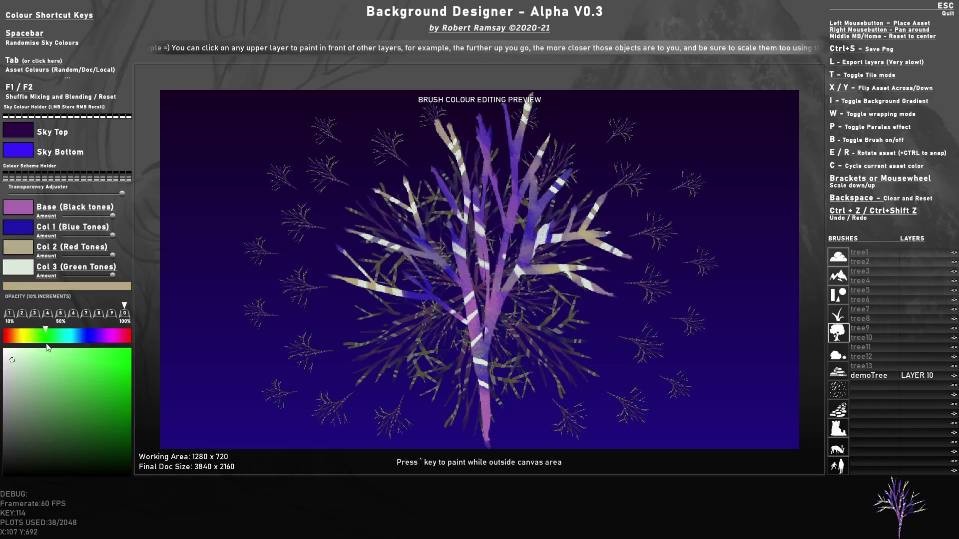
{"action": "left_click", "coordinate": [22, 335]}
{"action": "left_click", "coordinate": [103, 367]}
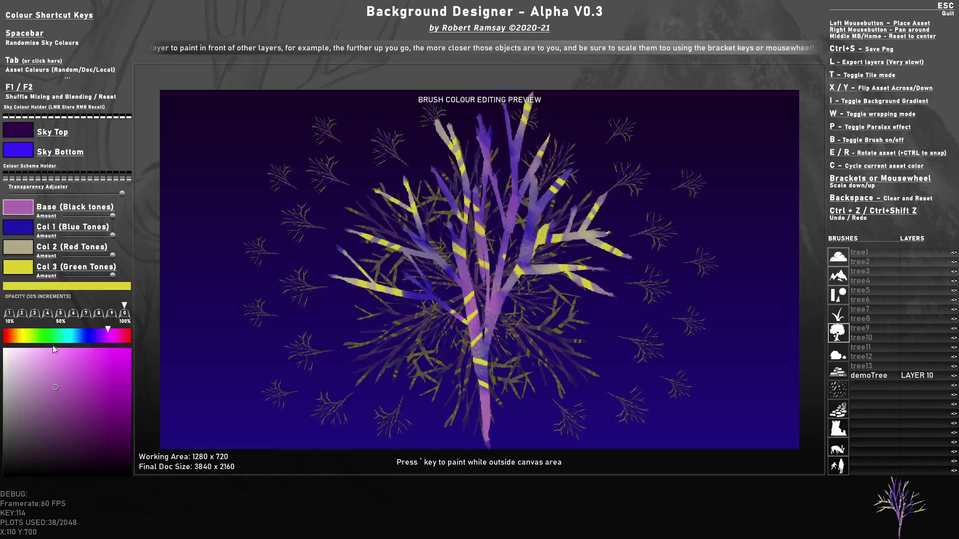
Recolour the brush's Base (Black tones) to dark brown using an orange hue
{"action": "left_click", "coordinate": [16, 336]}
{"action": "mouse_move", "coordinate": [75, 415]}
{"action": "left_mouse_down"}
{"action": "mouse_move", "coordinate": [96, 442]}
{"action": "mouse_move", "coordinate": [112, 437]}
{"action": "left_mouse_up"}
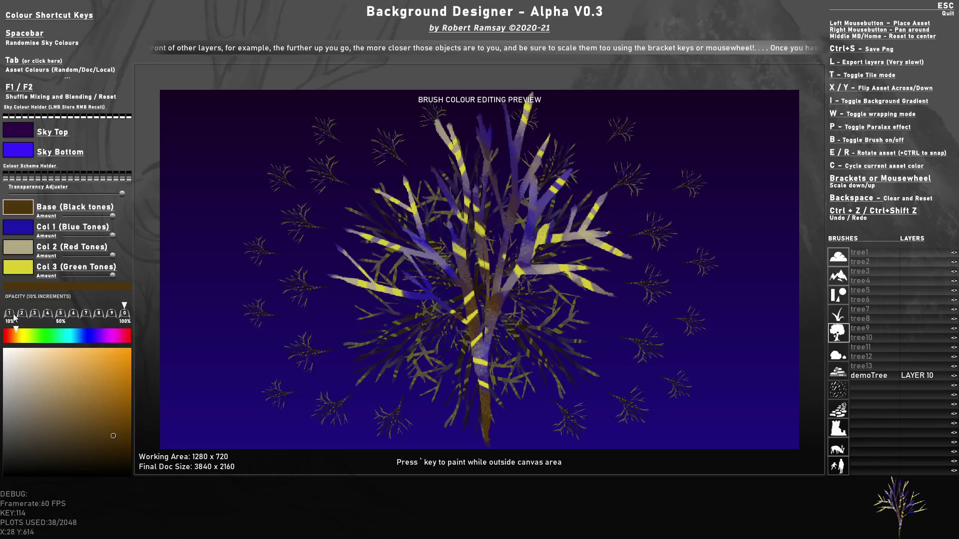
Set the brush's Base (Black tones) to bright orange-red and Col 1 (Blue Tones) to dark reddish brown
{"action": "left_click", "coordinate": [9, 336]}
{"action": "left_click", "coordinate": [118, 363]}
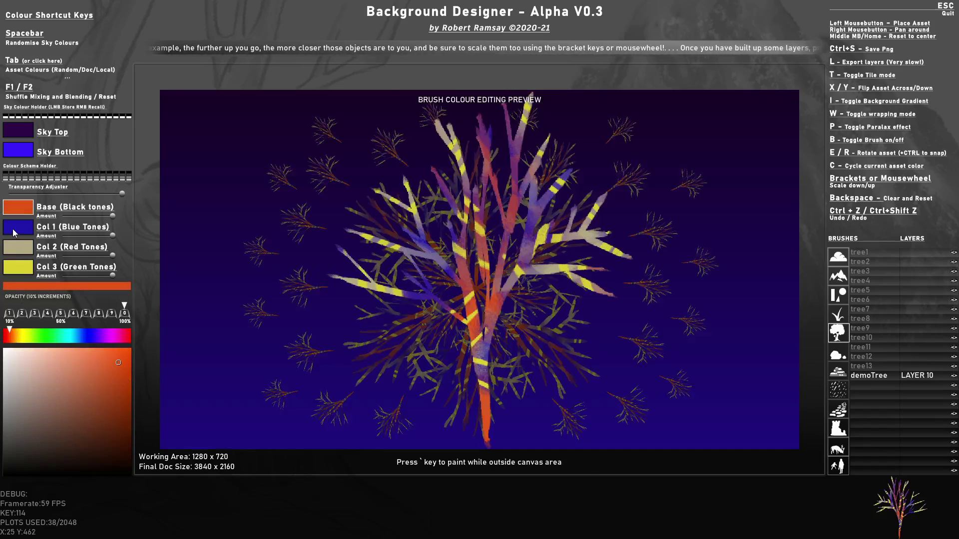
{"action": "left_click", "coordinate": [13, 230]}
{"action": "left_click", "coordinate": [10, 334]}
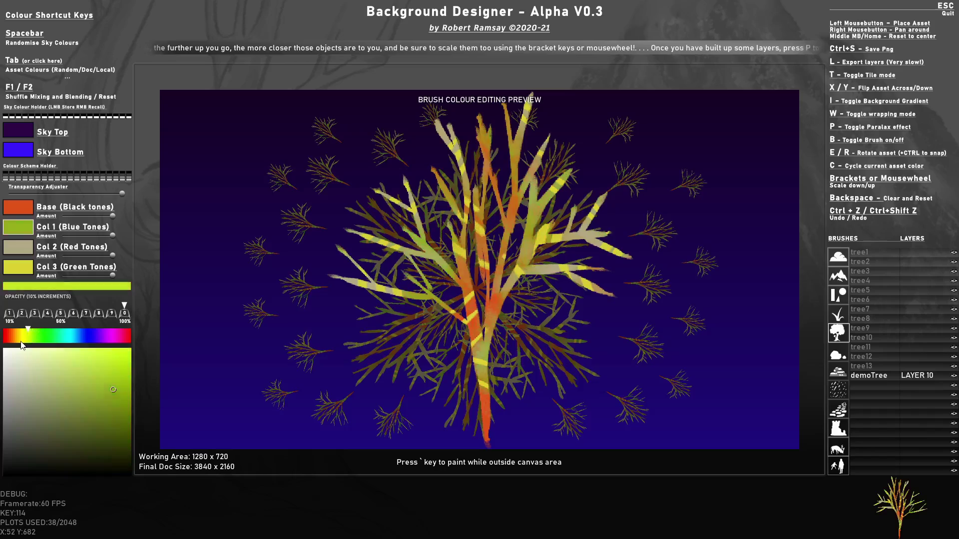
{"action": "left_click_drag", "start_coordinate": [45, 365], "coordinate": [121, 450]}
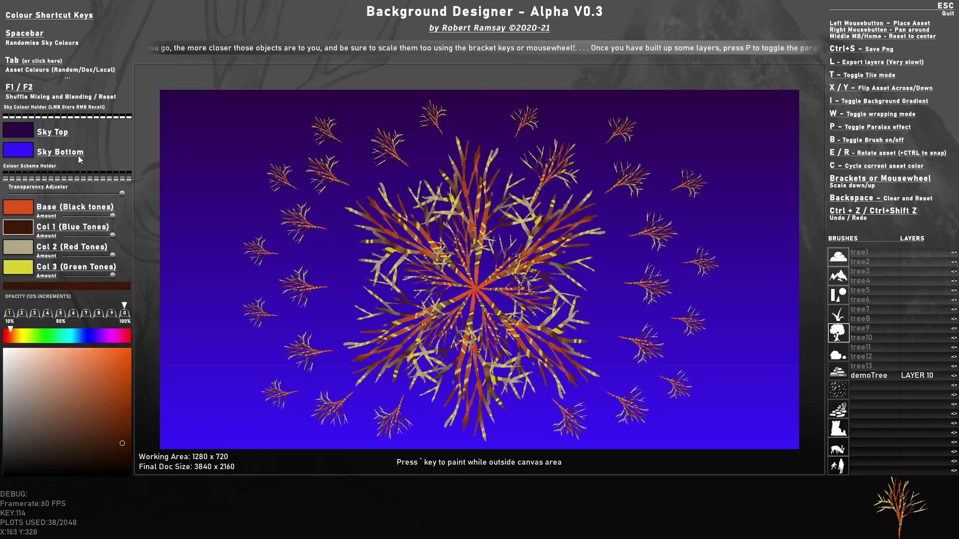
Recolour the sky gradient with dark brown for Sky Bottom and deep crimson-magenta for Sky Top
{"action": "left_click", "coordinate": [17, 148]}
{"action": "left_click", "coordinate": [11, 338]}
{"action": "mouse_move", "coordinate": [70, 410]}
{"action": "left_mouse_down"}
{"action": "mouse_move", "coordinate": [94, 448]}
{"action": "mouse_move", "coordinate": [97, 435]}
{"action": "left_mouse_up"}
{"action": "left_click", "coordinate": [16, 133]}
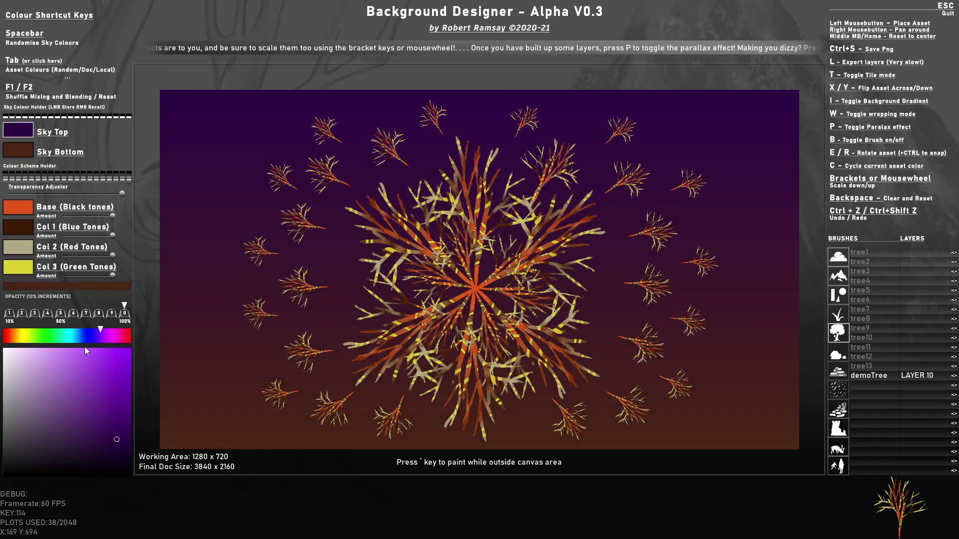
{"action": "left_click", "coordinate": [107, 333]}
{"action": "left_click", "coordinate": [124, 394]}
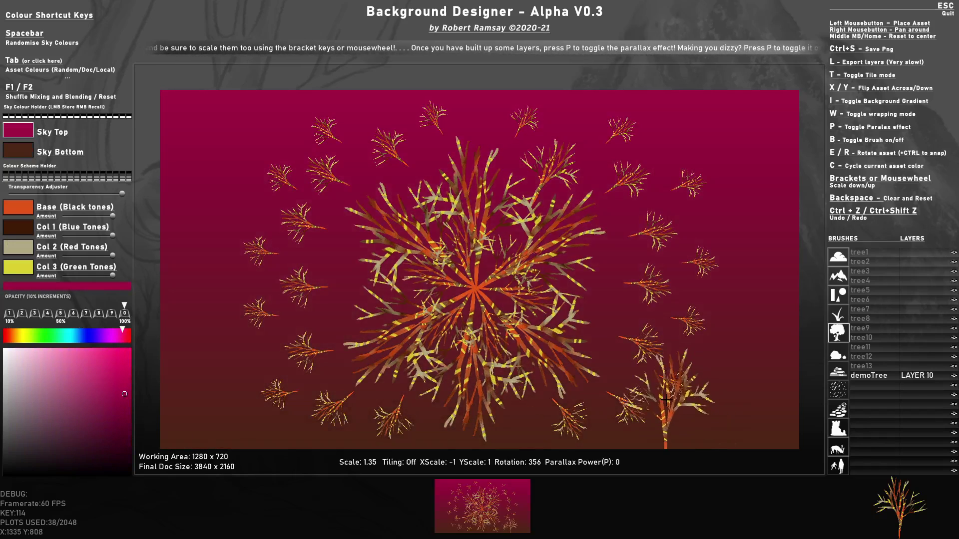
Place a mountain3 at scale 1.45 in the canvas's lower-right area and a mountain6 at scale 2.85 in its lower-left area
{"action": "scroll", "coordinate": [743, 364], "scroll_direction": "down", "scroll_amount": 3}
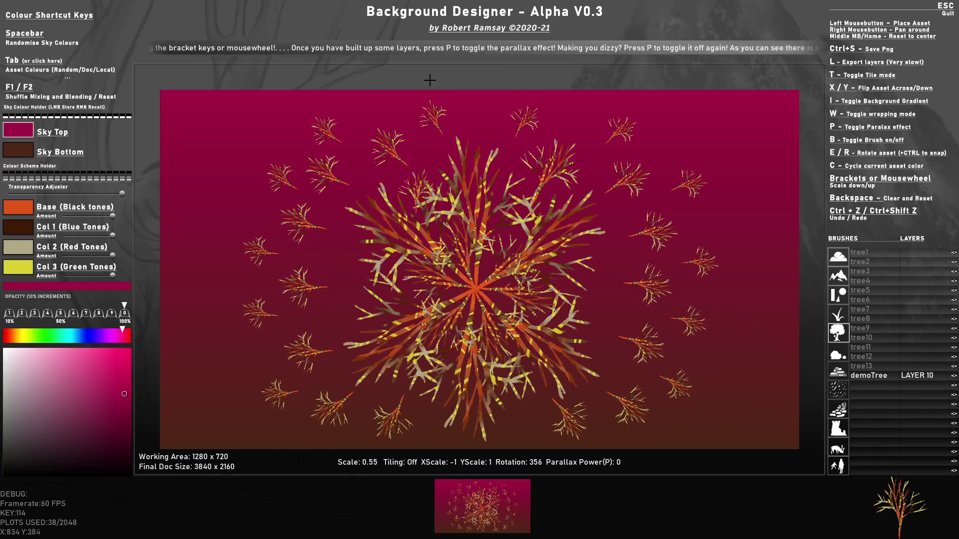
{"action": "left_click", "coordinate": [844, 278]}
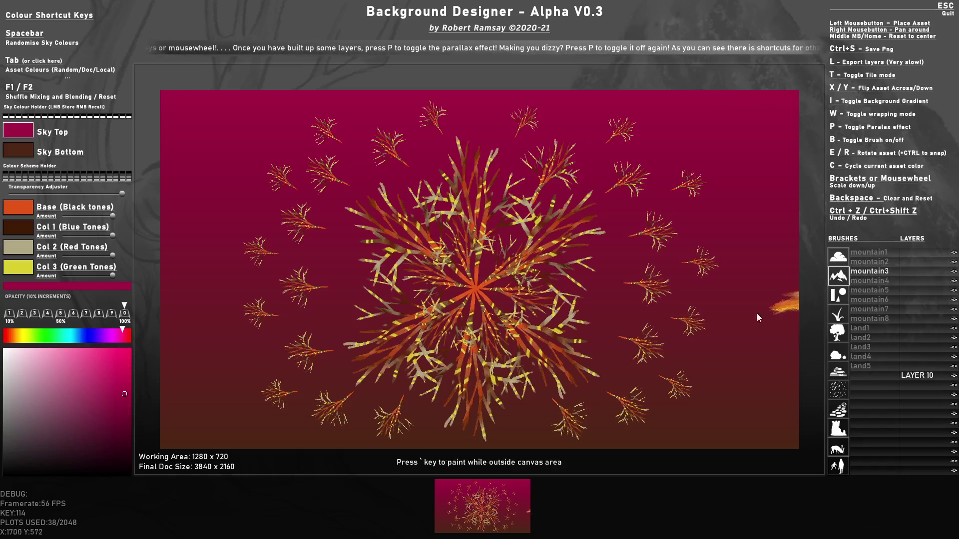
{"action": "left_click", "coordinate": [664, 384]}
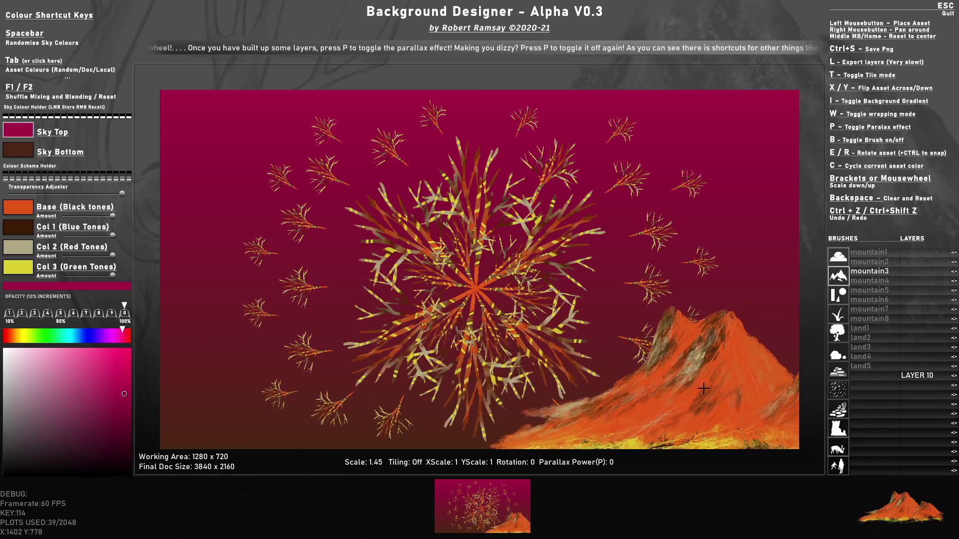
{"action": "left_click", "coordinate": [879, 303]}
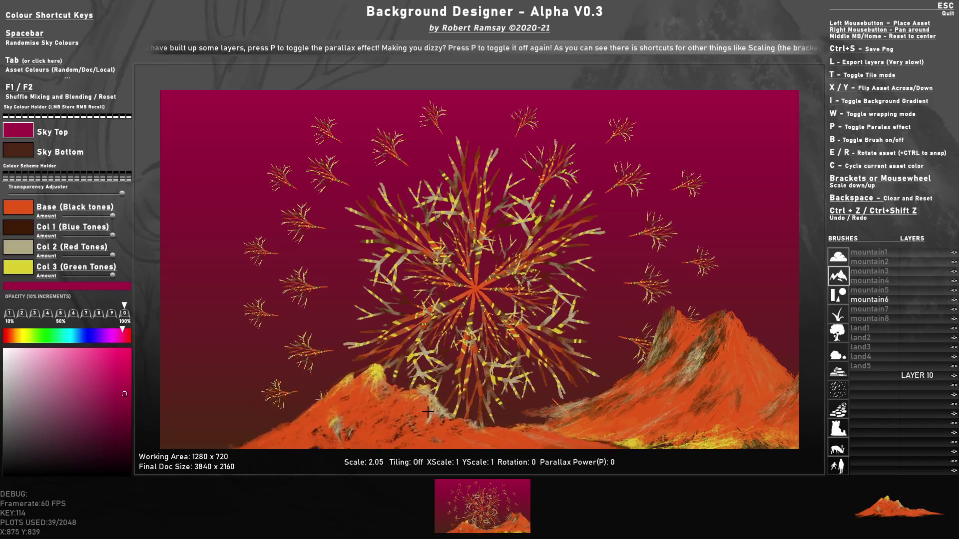
{"action": "scroll", "coordinate": [428, 412], "scroll_direction": "up", "scroll_amount": 8}
{"action": "left_click", "coordinate": [340, 382]}
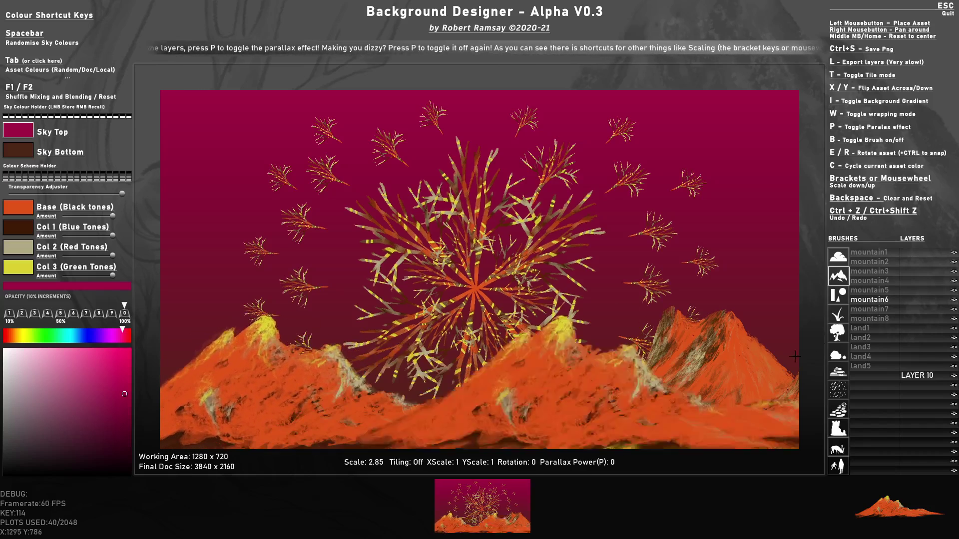
Place a mountain4 at scale 2.20 in the centre foreground of the canvas
{"action": "left_click", "coordinate": [870, 281]}
{"action": "scroll", "coordinate": [500, 439], "scroll_direction": "down", "scroll_amount": 4}
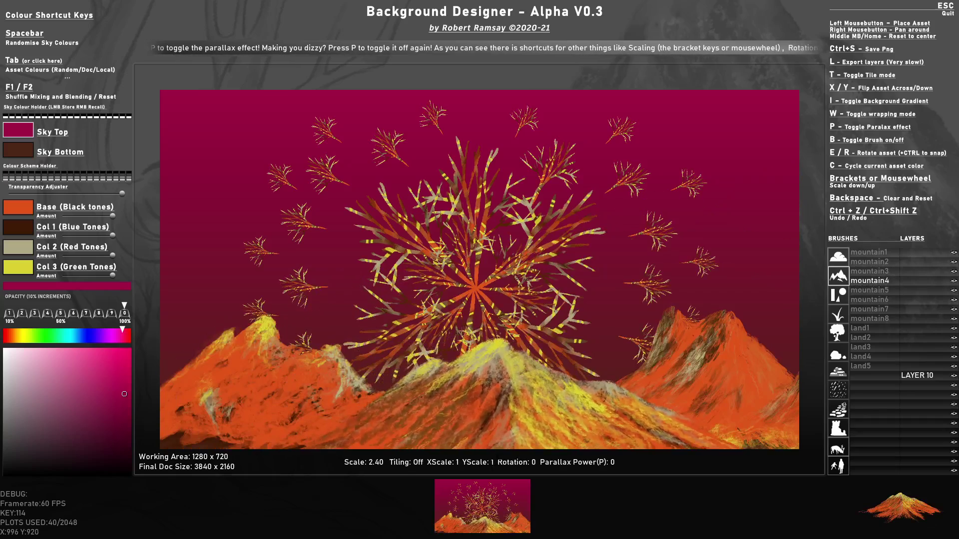
{"action": "scroll", "coordinate": [497, 460], "scroll_direction": "down", "scroll_amount": 2}
{"action": "left_click", "coordinate": [489, 462]}
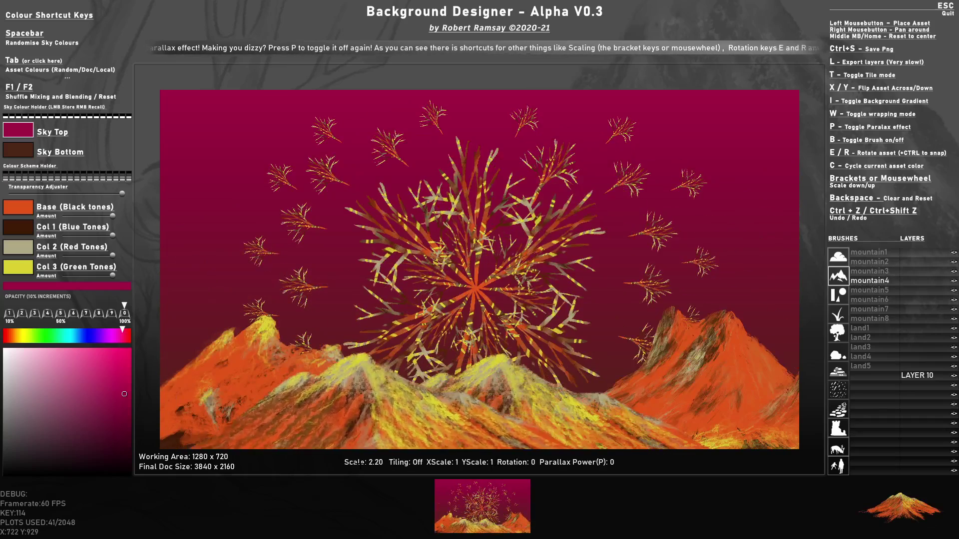
Add another mountain4 in the canvas's lower-left foreground and reduce the brush to scale 1.15
{"action": "scroll", "coordinate": [361, 449], "scroll_direction": "down", "scroll_amount": 7}
{"action": "left_click", "coordinate": [623, 392]}
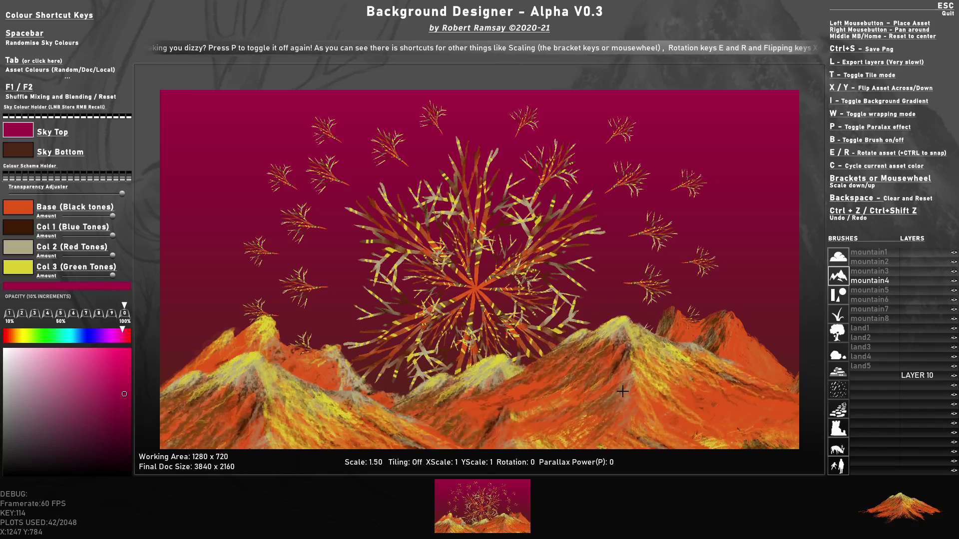
{"action": "scroll", "coordinate": [619, 379], "scroll_direction": "down", "scroll_amount": 4}
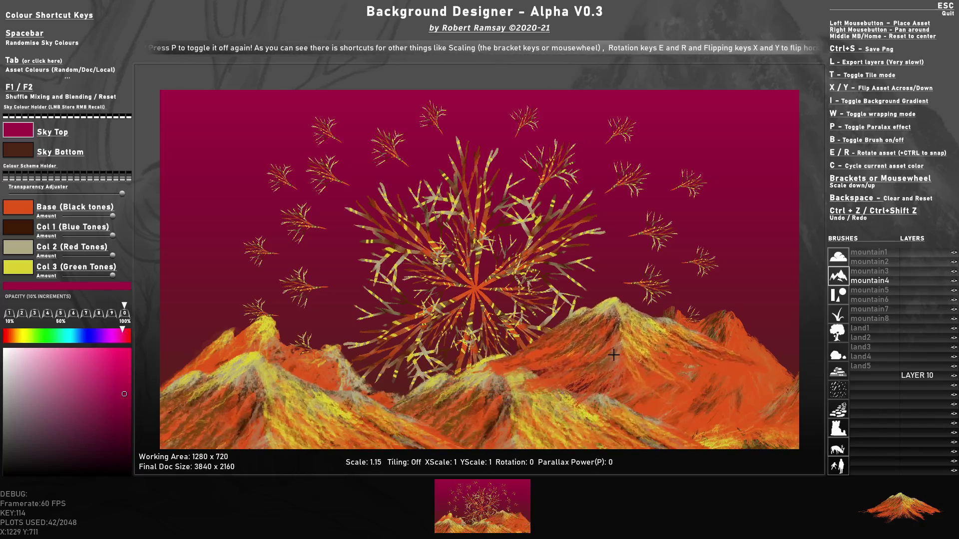